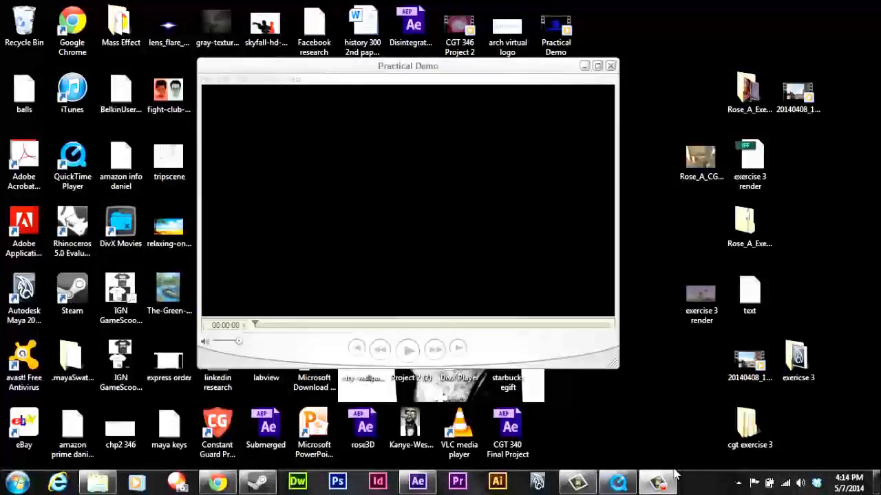
# Play the Practical Demo video and step back toward its opening to examine the logo intro
pyautogui.press('space')
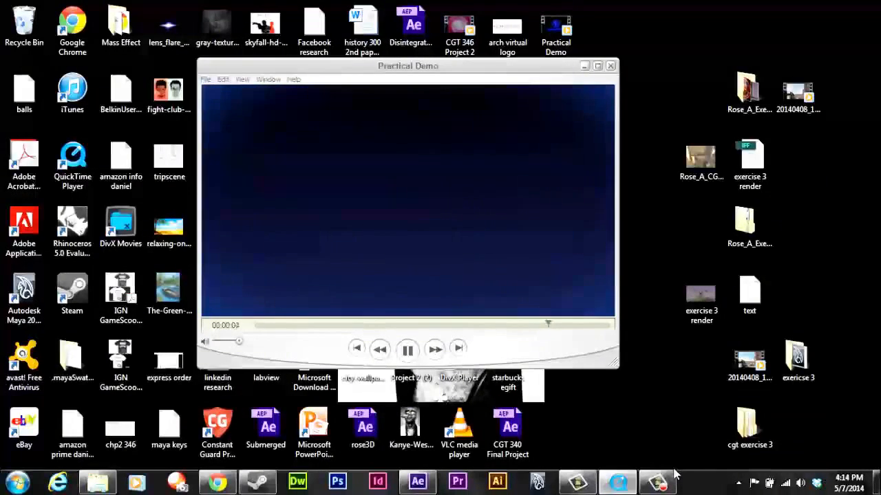
pyautogui.press('Left')
pyautogui.press('Left')
pyautogui.press('Left')
pyautogui.press('Left')
pyautogui.press('Left')
pyautogui.press('Left')
pyautogui.press('Left')
pyautogui.press('Left')
pyautogui.press('Left')
pyautogui.press('Left')
pyautogui.press('Left')
pyautogui.press('Left')
pyautogui.press('Left')
pyautogui.press('Left')
pyautogui.press('Left')
pyautogui.press('Left')
pyautogui.press('Left')
pyautogui.press('Left')
pyautogui.press('Left')
pyautogui.press('Left')
pyautogui.press('Left')
pyautogui.press('Left')
pyautogui.press('Left')
pyautogui.press('Left')
pyautogui.press('Left')
pyautogui.press('Left')
pyautogui.press('Left')
pyautogui.press('Left')
pyautogui.press('Left')
pyautogui.press('Left')
pyautogui.press('Left')
pyautogui.press('Left')
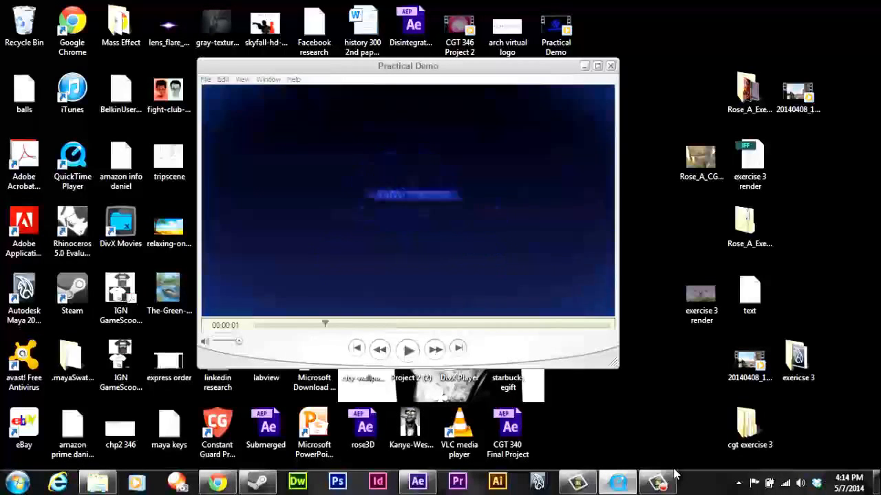
# Step forward through the demo video to examine how the ARCH VIRTUAL logo and text assemble and disperse
pyautogui.press('Right')
pyautogui.press('Right')
pyautogui.press('Right')
pyautogui.press('Right')
pyautogui.press('Right')
pyautogui.press('Right')
pyautogui.press('Right')
pyautogui.press('Right')
pyautogui.press('Right')
pyautogui.press('Right')
pyautogui.press('Right')
pyautogui.press('Right')
pyautogui.press('Right')
pyautogui.press('Right')
pyautogui.press('Right')
pyautogui.press('Right')
pyautogui.press('Right')
pyautogui.press('Right')
pyautogui.press('Right')
pyautogui.press('Right')
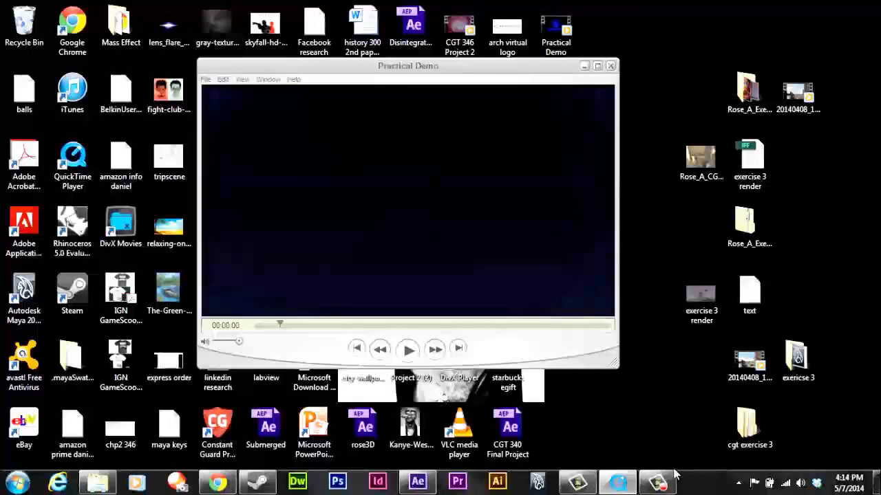
pyautogui.press('Right')
pyautogui.press('Right')
pyautogui.press('Right')
pyautogui.press('Right')
pyautogui.press('Right')
pyautogui.press('Right')
pyautogui.press('Right')
pyautogui.press('Right')
pyautogui.press('Right')
pyautogui.press('Right')
pyautogui.press('Right')
pyautogui.press('Right')
pyautogui.press('Right')
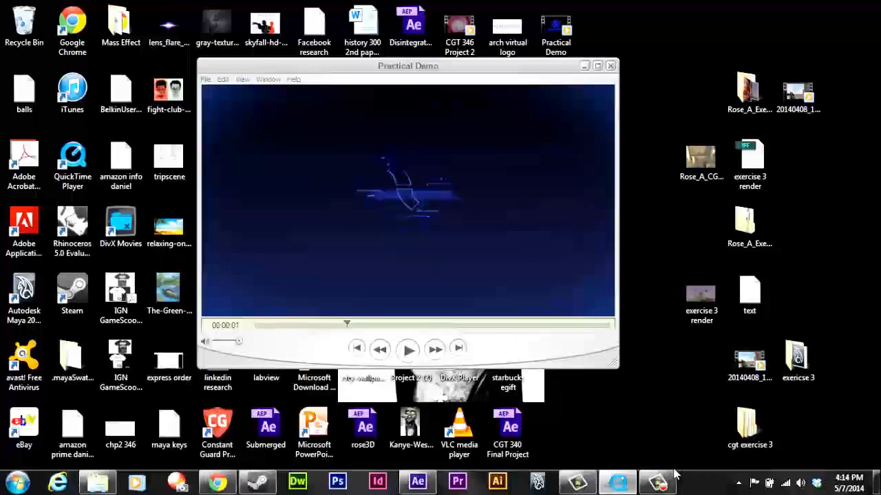
pyautogui.press('Right')
pyautogui.press('Right')
pyautogui.press('Right')
pyautogui.press('Right')
pyautogui.press('Right')
pyautogui.press('Right')
pyautogui.press('Right')
pyautogui.press('Right')
pyautogui.press('Right')
pyautogui.press('Right')
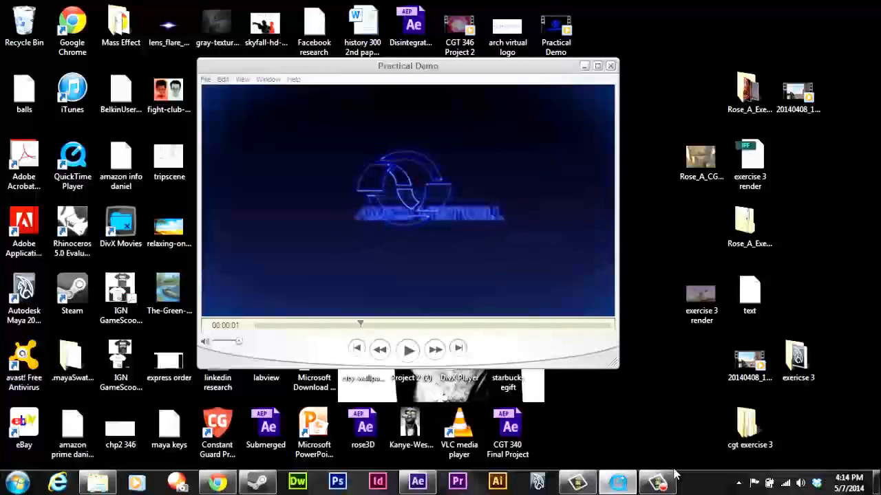
pyautogui.press('Right')
pyautogui.press('Right')
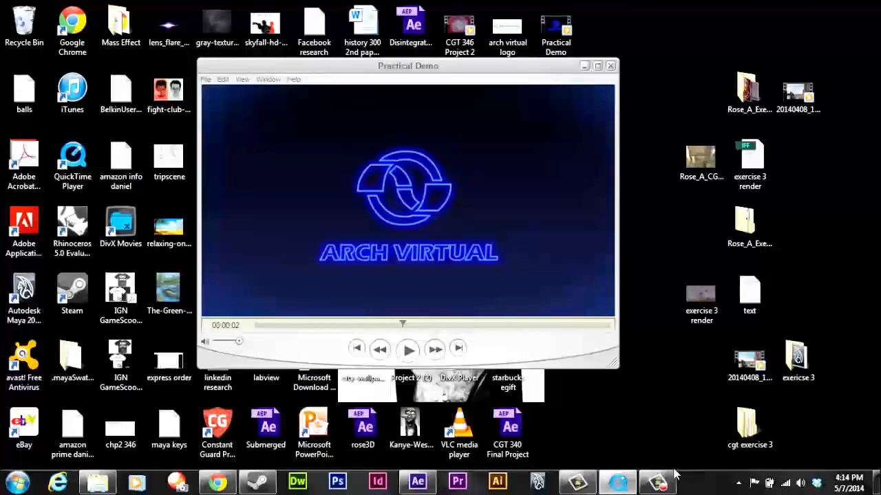
pyautogui.press('Right')
pyautogui.press('Right')
pyautogui.press('Right')
pyautogui.press('Right')
pyautogui.press('Right')
pyautogui.press('Right')
pyautogui.press('Right')
pyautogui.press('Right')
pyautogui.press('Right')
pyautogui.press('Right')
pyautogui.press('Right')
pyautogui.press('Right')
pyautogui.press('Right')
pyautogui.press('Right')
pyautogui.press('Right')
pyautogui.press('Right')
pyautogui.press('Right')
pyautogui.press('Right')
pyautogui.press('Right')
pyautogui.press('Right')
pyautogui.press('Right')
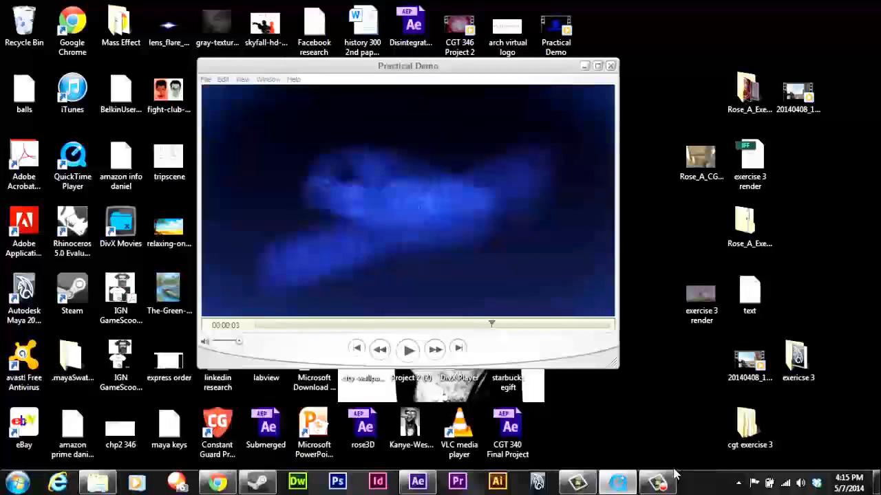
# Step back to where the logo forms and replay the demo through the dispersal, pausing near its end
pyautogui.press('Left')
pyautogui.press('Left')
pyautogui.press('Left')
pyautogui.press('Left')
pyautogui.press('Left')
pyautogui.press('Left')
pyautogui.press('Left')
pyautogui.press('Left')
pyautogui.press('Left')
pyautogui.press('Left')
pyautogui.press('Left')
pyautogui.press('Left')
pyautogui.press('Left')
pyautogui.press('Left')
pyautogui.press('Left')
pyautogui.press('Left')
pyautogui.press('Left')
pyautogui.press('Left')
pyautogui.press('Left')
pyautogui.press('Left')
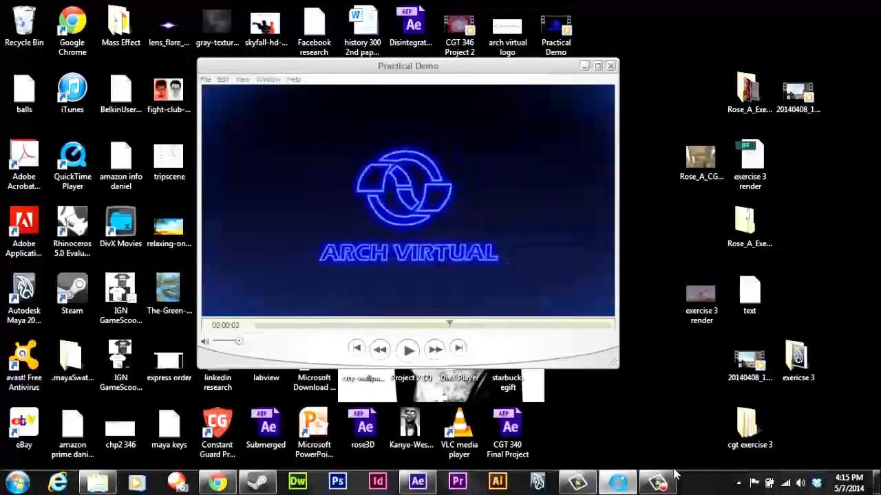
pyautogui.press('Left')
pyautogui.press('Left')
pyautogui.press('Left')
pyautogui.press('Left')
pyautogui.press('Left')
pyautogui.press('Left')
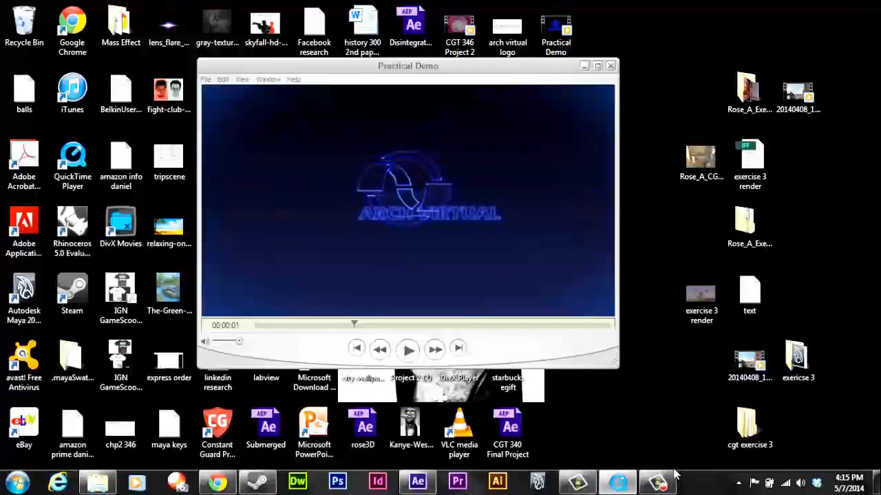
pyautogui.press('space')
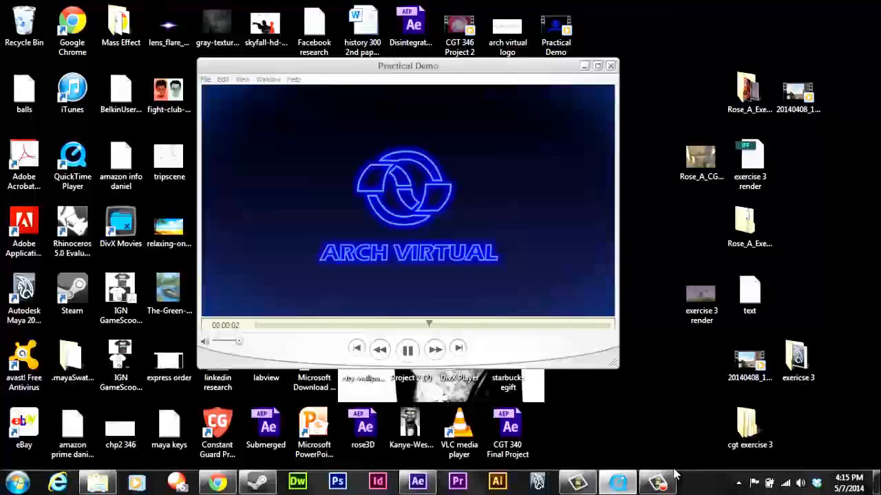
pyautogui.press('space')
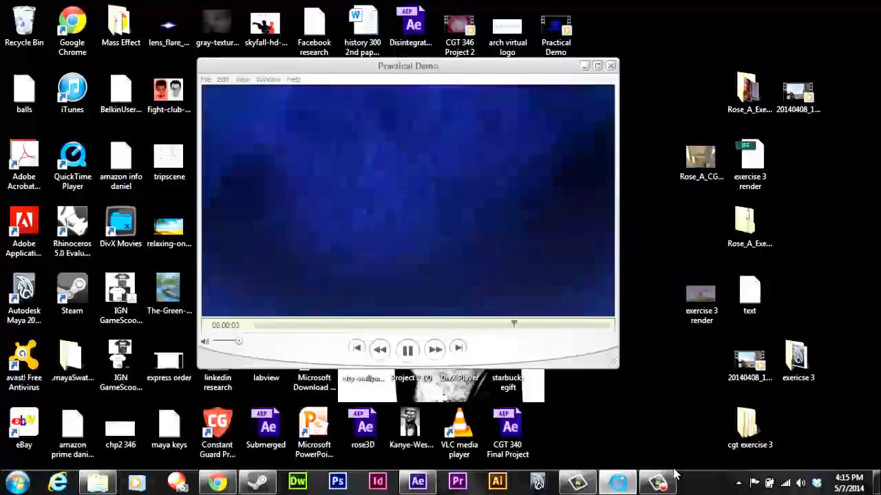
pyautogui.press('space')
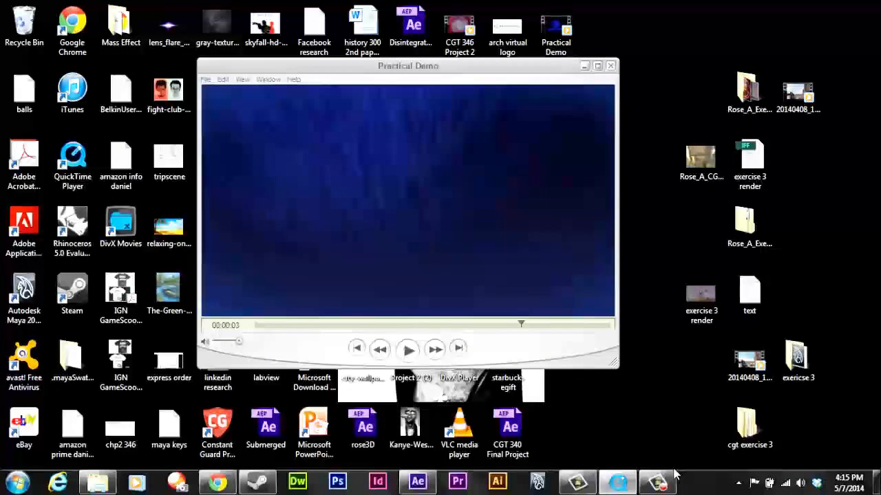
# Switch to After Effects and close the QuickTime Player window
pyautogui.click(418, 483)
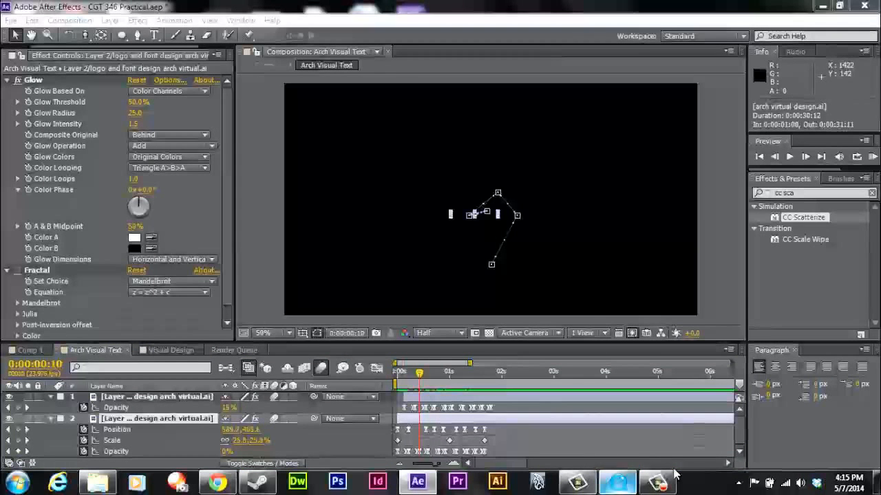
pyautogui.rightClick(617, 482)
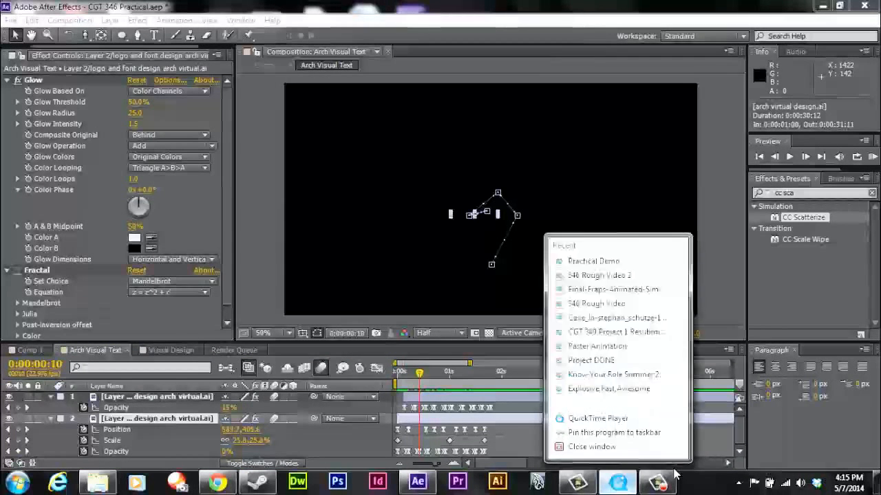
pyautogui.click(591, 446)
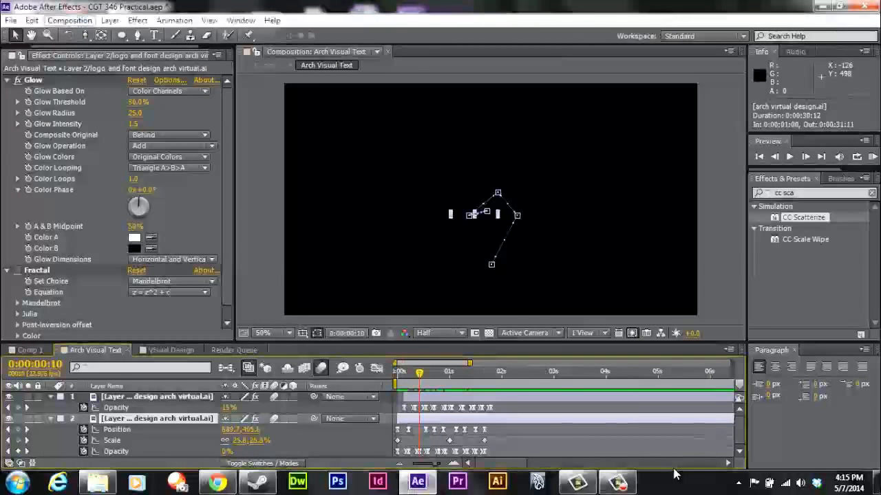
# Create a new 1280 x 720 px composition at 23.976 frames per second with a 10-second duration
pyautogui.click(70, 20)
pyautogui.click(98, 35)
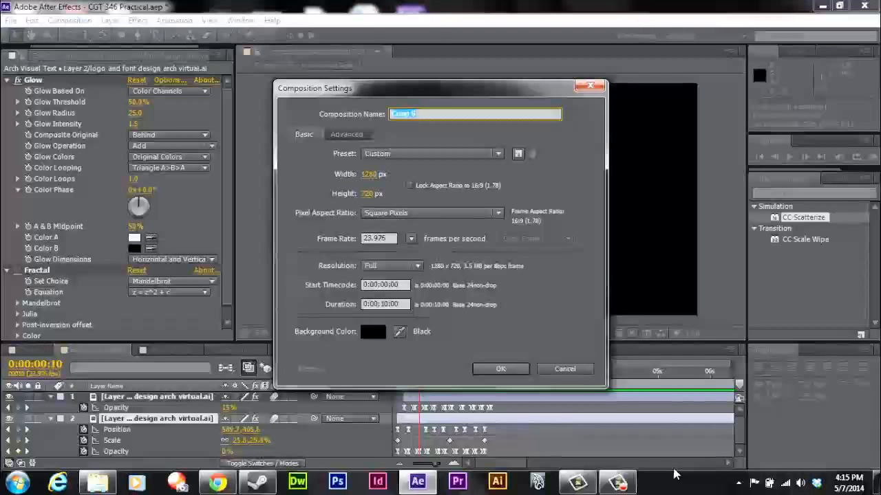
pyautogui.press('Return')
pyautogui.press('Return')
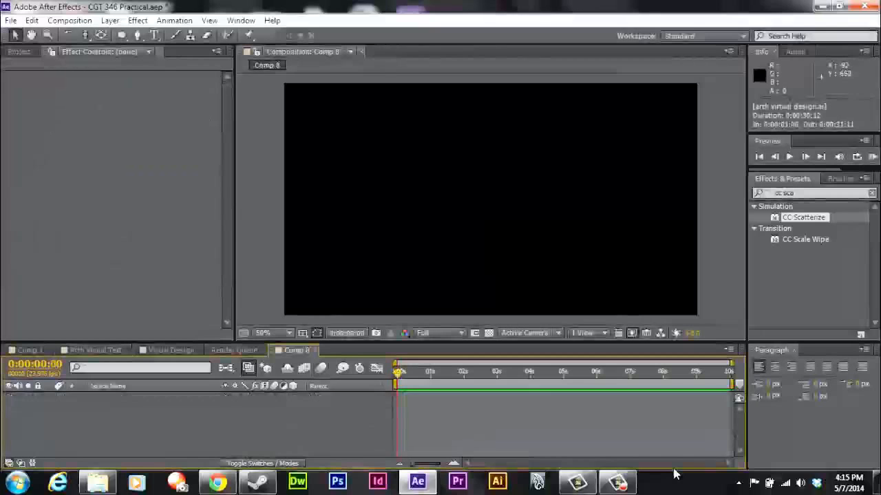
# Add a green 1280 x 720 px solid layer to the new composition
pyautogui.hotkey('alt', 'l')
pyautogui.press('Right')
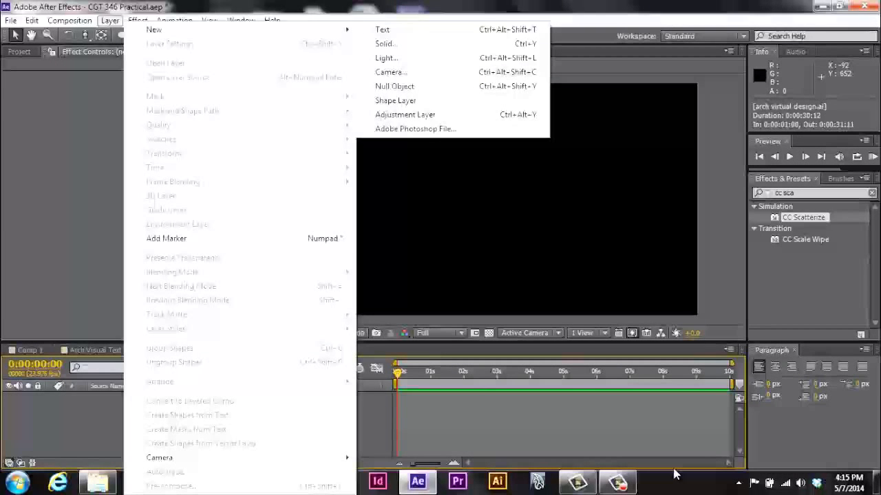
pyautogui.press('Down')
pyautogui.press('Return')
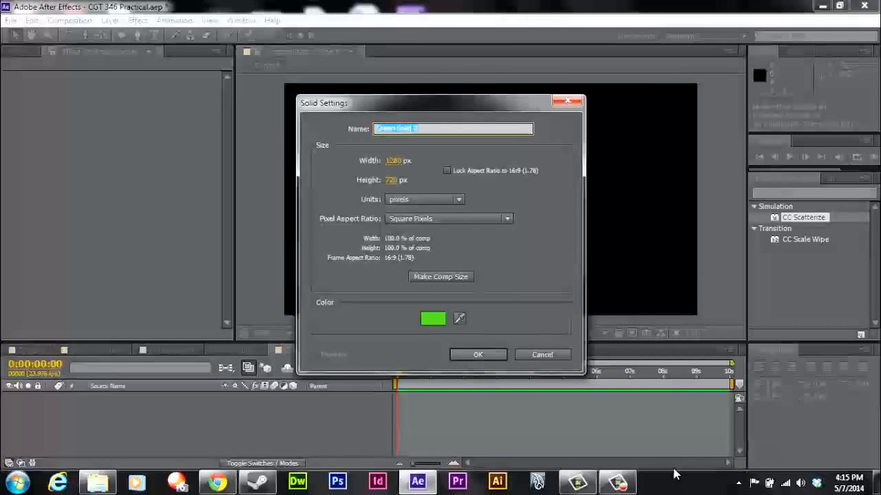
pyautogui.press('Return')
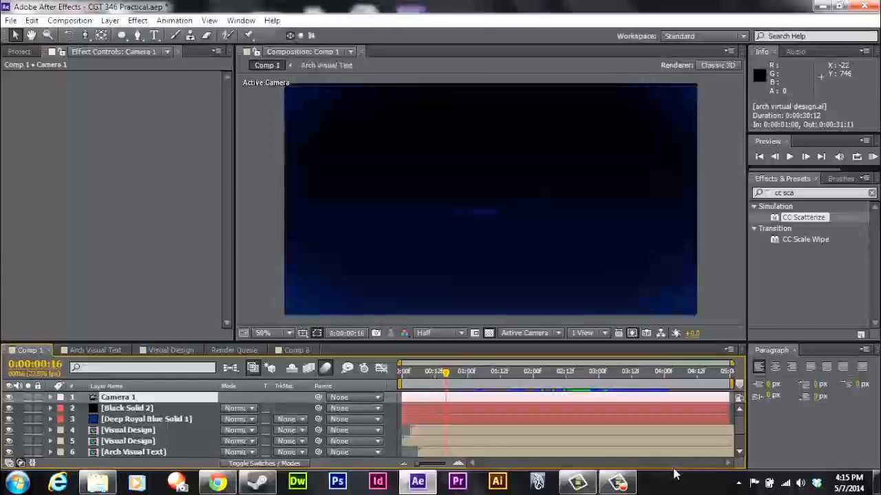
# Check the background in Comp 1 as reference and apply the Ramp effect to the green solid in Comp 8
pyautogui.moveTo(446, 373); pyautogui.dragTo(522, 373)
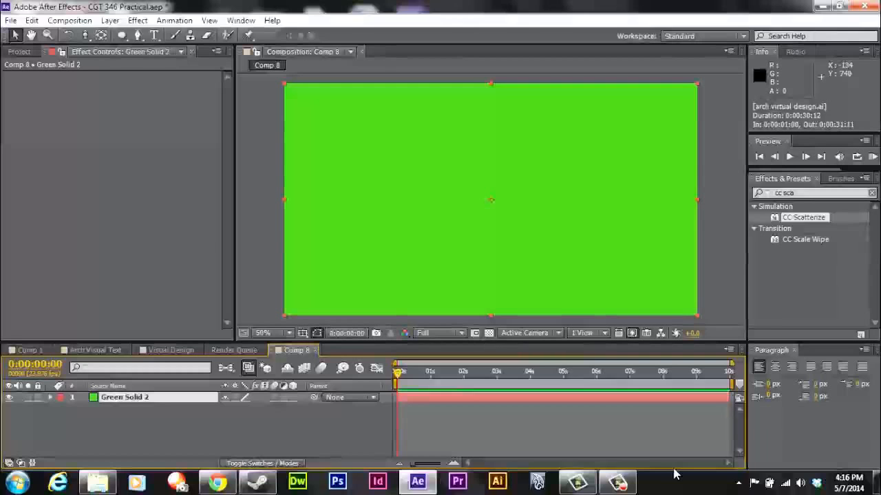
pyautogui.hotkey('ctrl', '5')
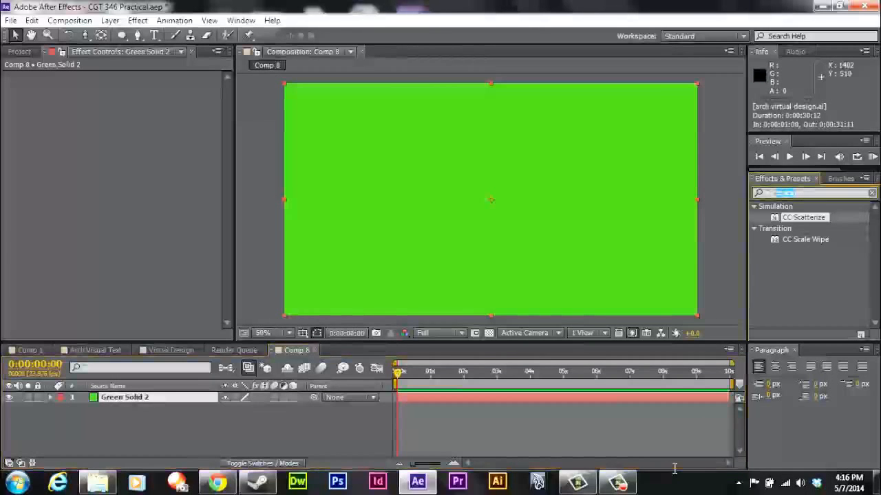
pyautogui.write('ramp')
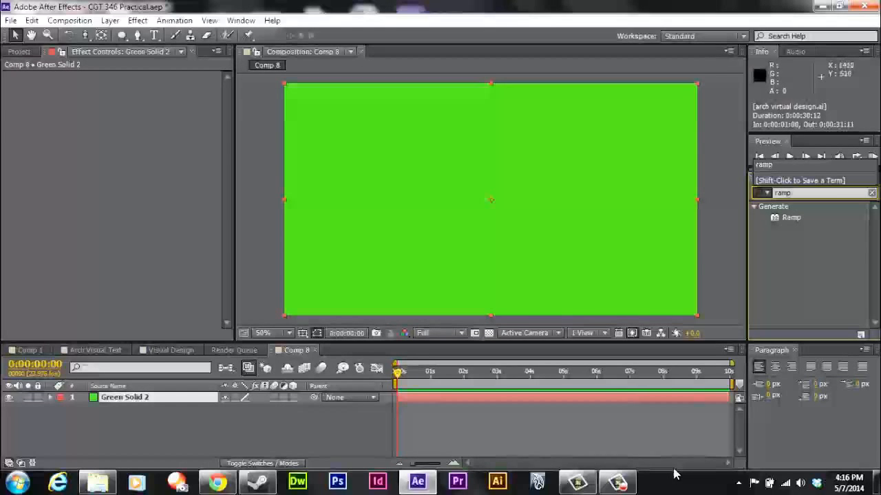
pyautogui.press('Return')
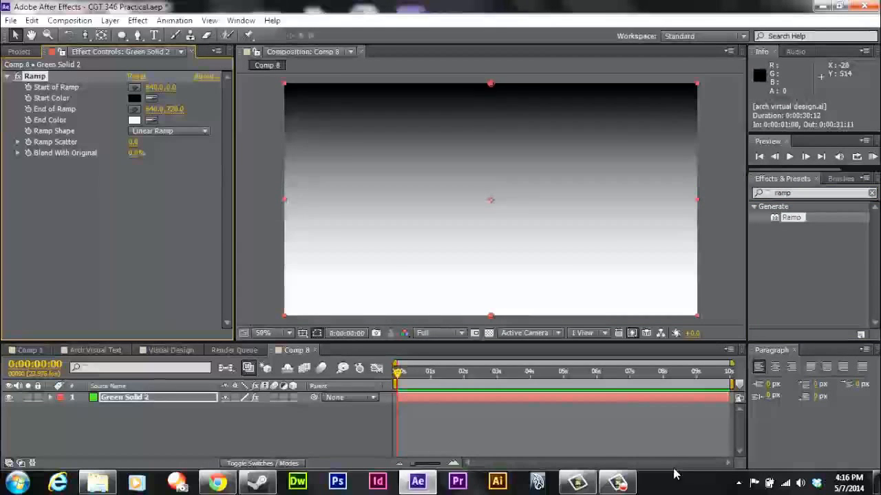
# Set the Ramp's end color to dark green 022802
pyautogui.click(135, 120)
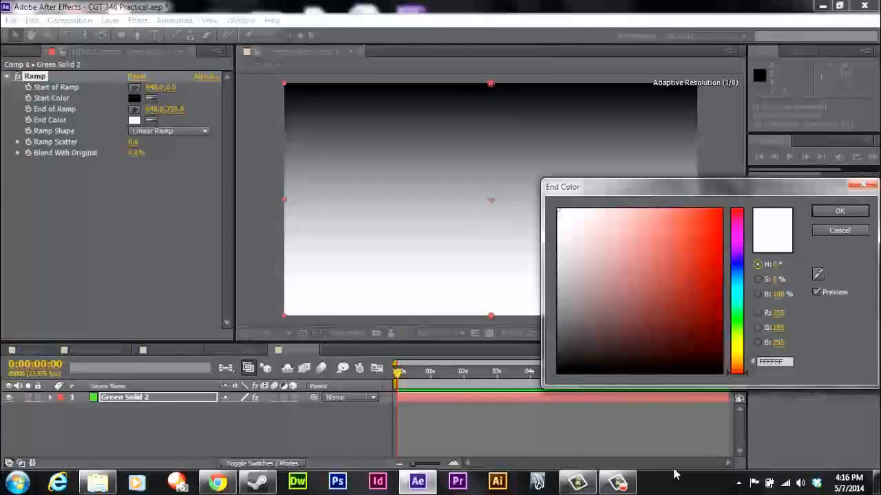
pyautogui.click(737, 318)
pyautogui.moveTo(710, 295); pyautogui.dragTo(711, 347)
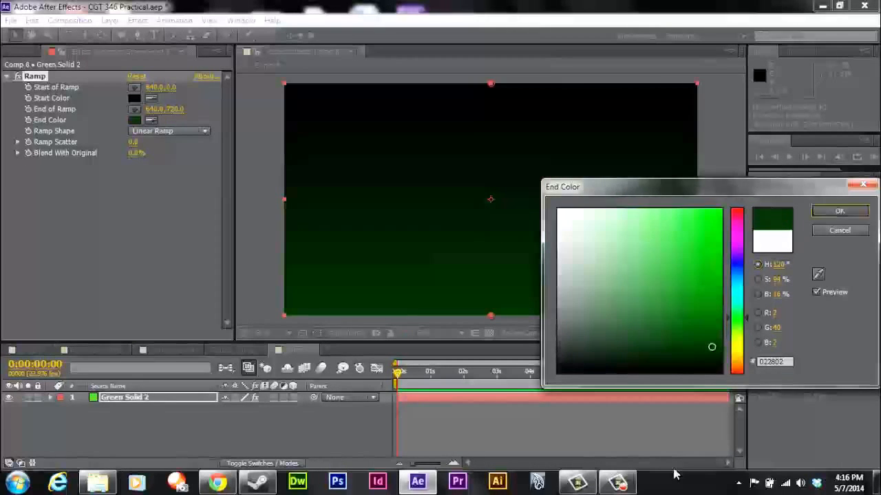
pyautogui.press('Return')
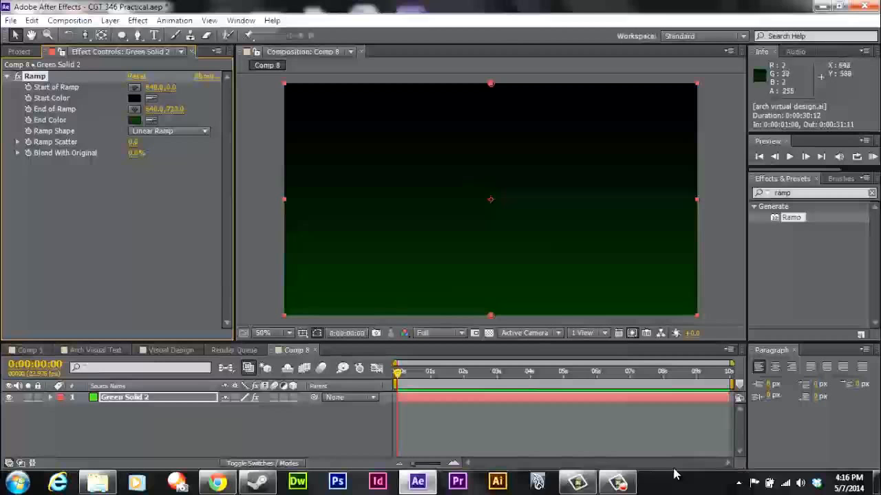
# Move the Ramp's end point below the frame to about 636, 884 and its start point down to about 640, 108
pyautogui.scroll(-2, 498, 303)
pyautogui.moveTo(491, 257)
pyautogui.mouseDown()
pyautogui.moveTo(494, 293)
pyautogui.moveTo(490, 258)
pyautogui.moveTo(490, 280)
pyautogui.mouseUp()
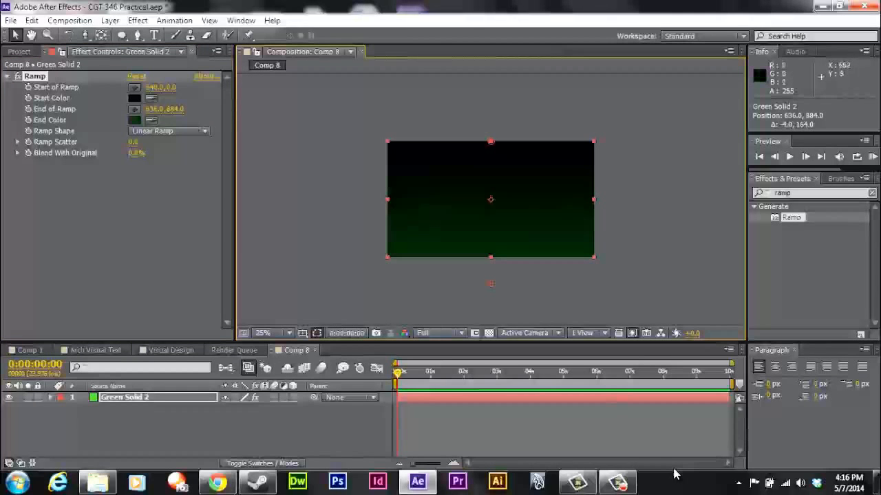
pyautogui.moveTo(491, 141); pyautogui.dragTo(491, 160)
pyautogui.press('.')
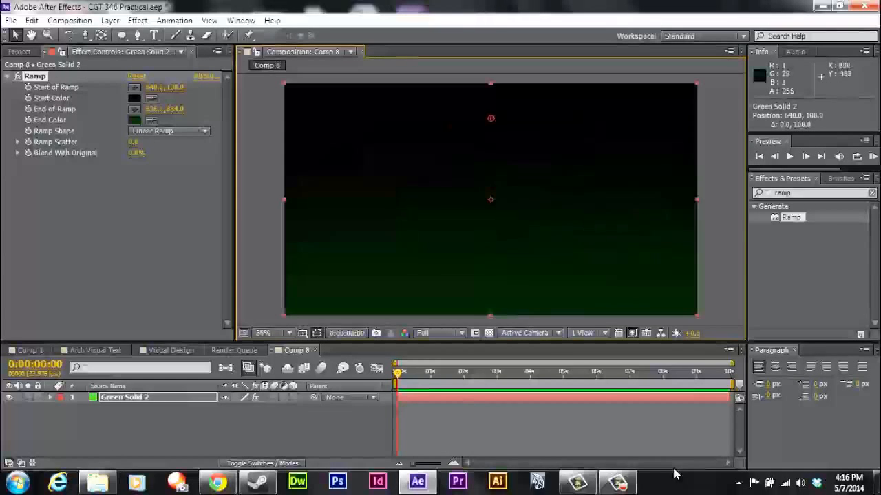
# Brighten the Ramp's end color to green 054405
pyautogui.click(134, 120)
pyautogui.click(709, 329)
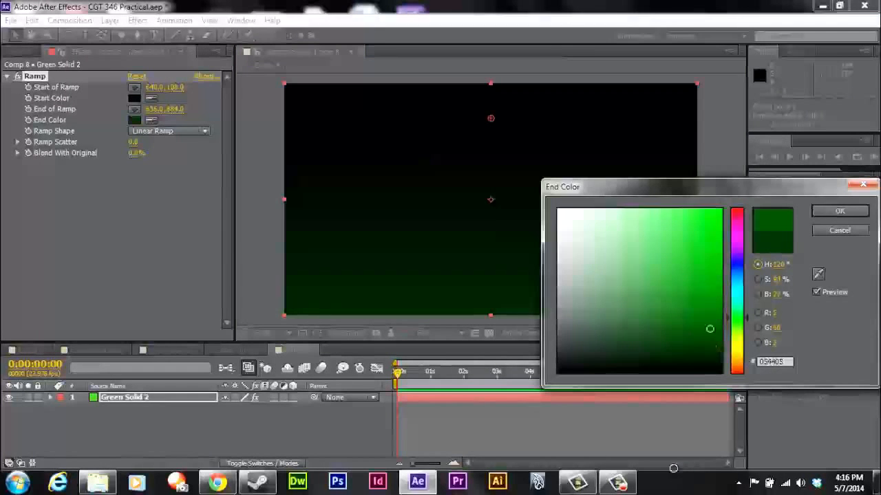
pyautogui.click(839, 211)
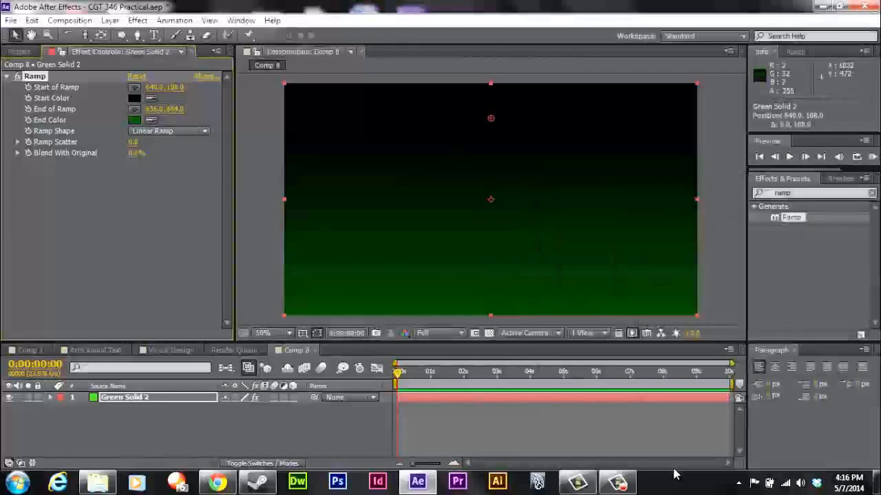
# Move the Ramp's end point farther below the frame to about 628, 1136
pyautogui.scroll(-1, 500, 238)
pyautogui.scroll(1, 500, 238)
pyautogui.scroll(-1, 500, 238)
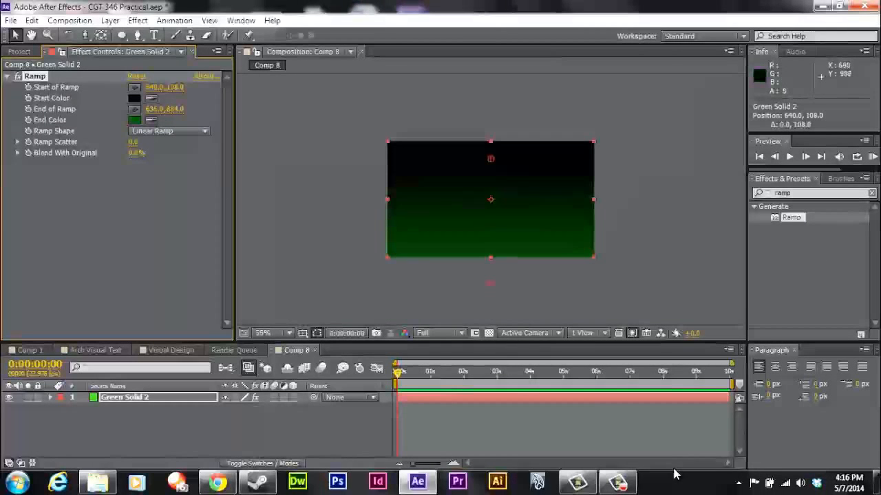
pyautogui.moveTo(490, 284); pyautogui.dragTo(487, 328)
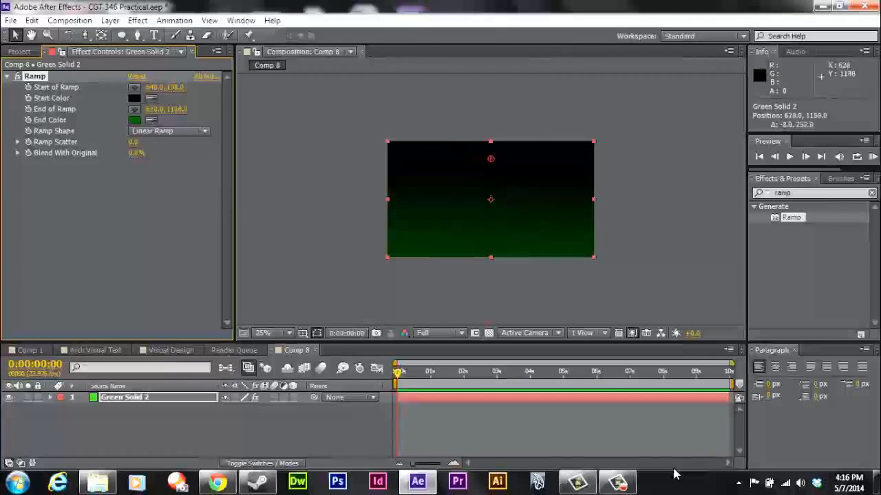
pyautogui.scroll(1, 500, 239)
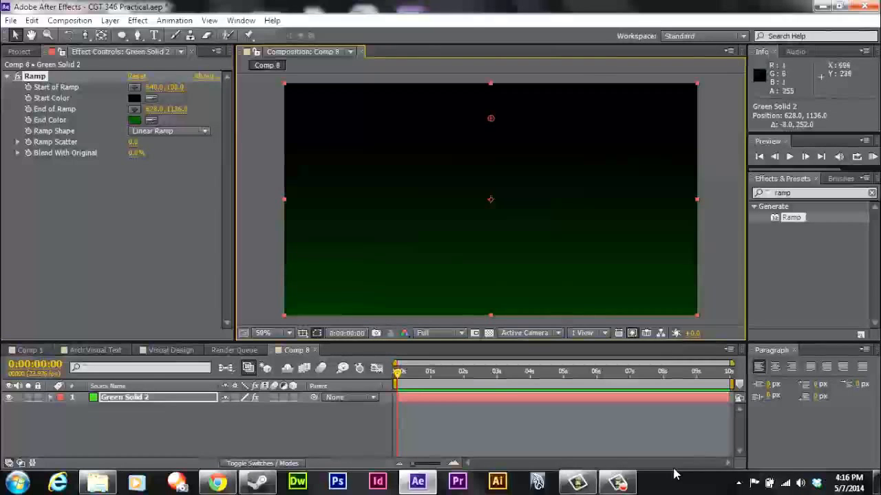
# Add the Layer 2 Arch Virtual outlined text artwork from the project to Comp 8, above the green gradient solid
pyautogui.click(267, 263)
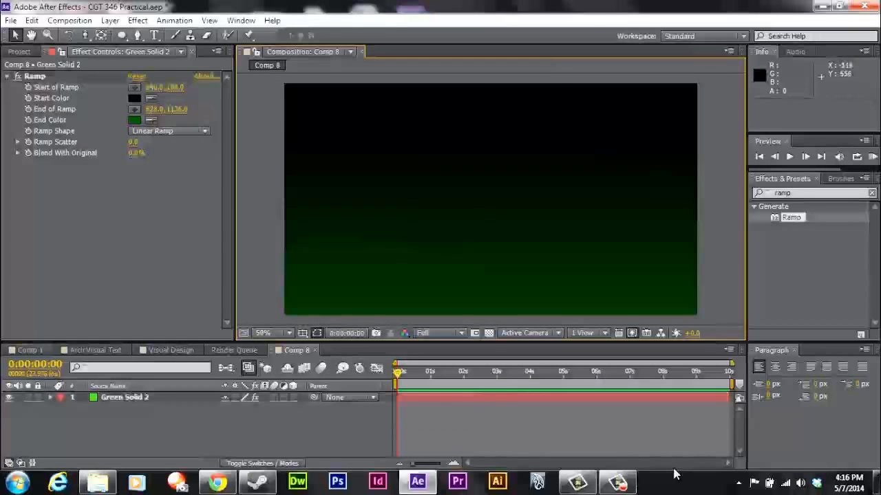
pyautogui.click(19, 52)
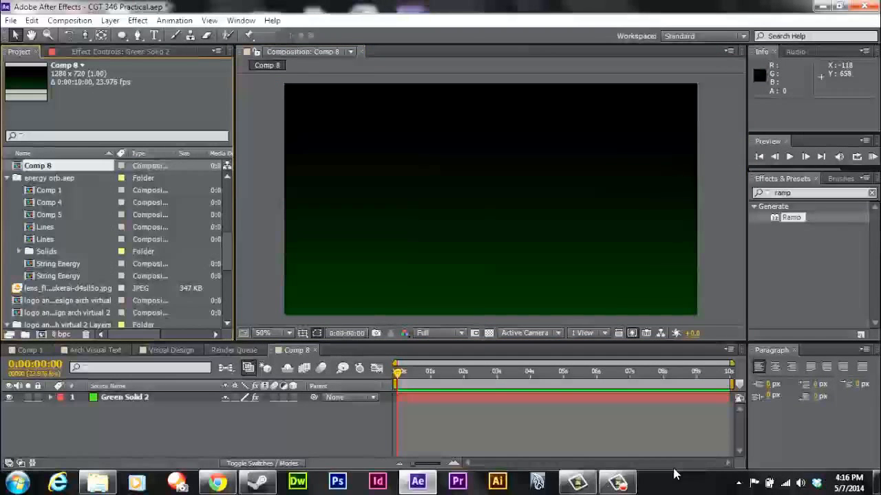
pyautogui.scroll(3, 117, 244)
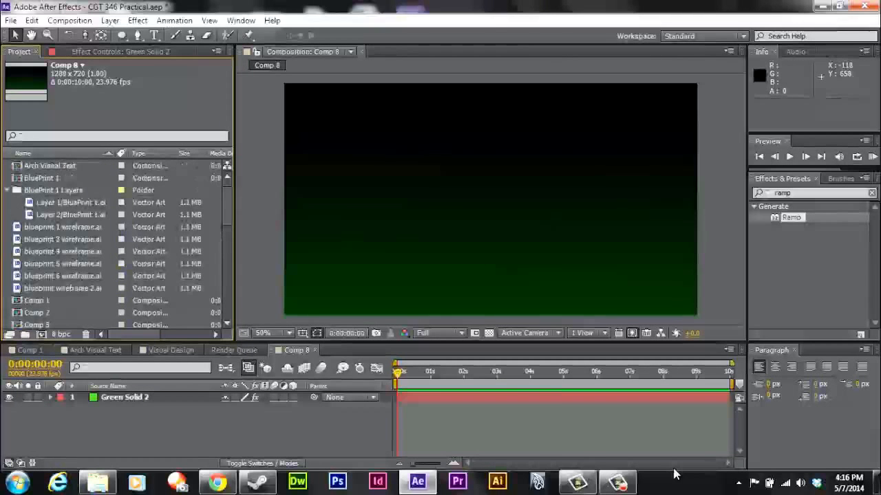
pyautogui.scroll(-6, 117, 244)
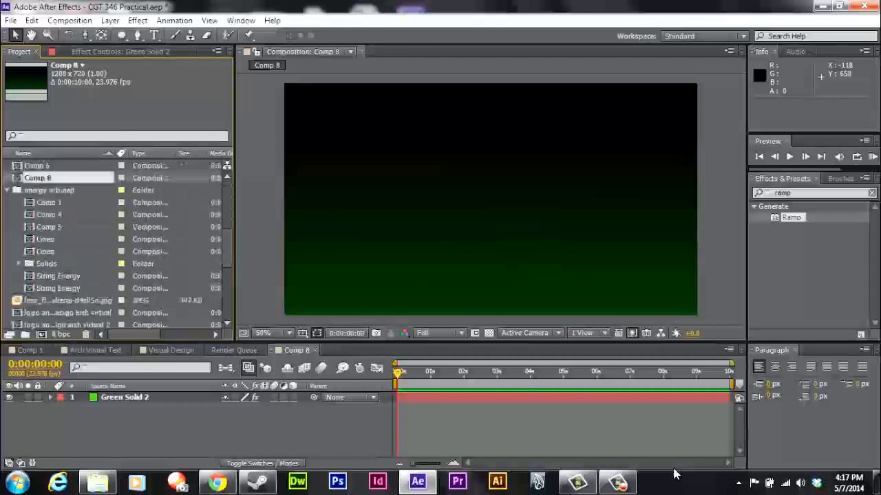
pyautogui.scroll(-3, 117, 244)
pyautogui.click(74, 264)
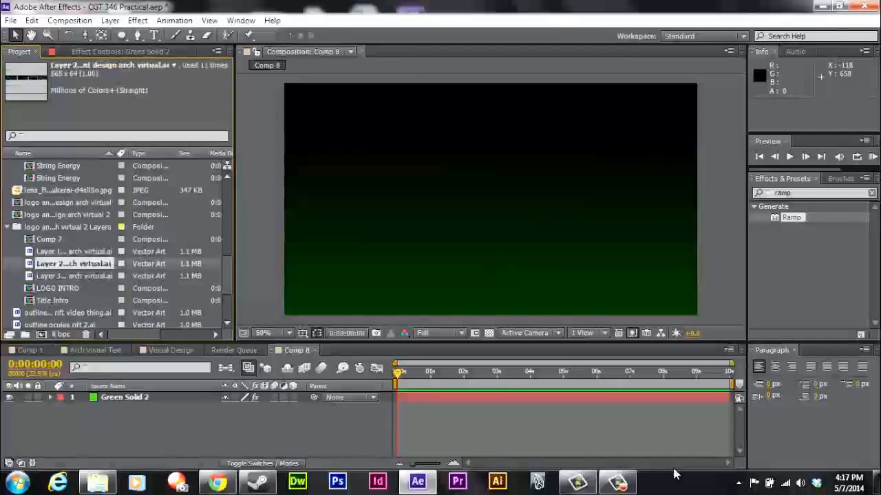
pyautogui.moveTo(74, 264); pyautogui.dragTo(123, 395)
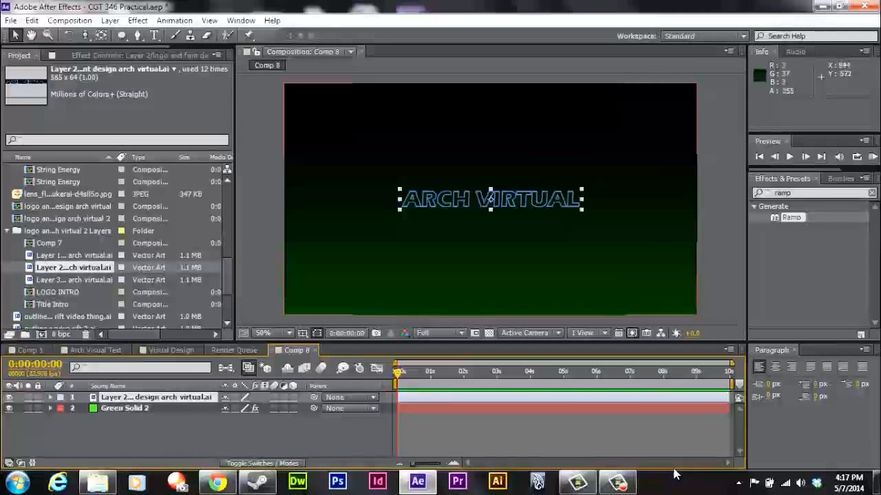
# Apply the Curves effect to the ARCH VIRTUAL text layer and bow its Red channel curve upward
pyautogui.hotkey('ctrl', '5')
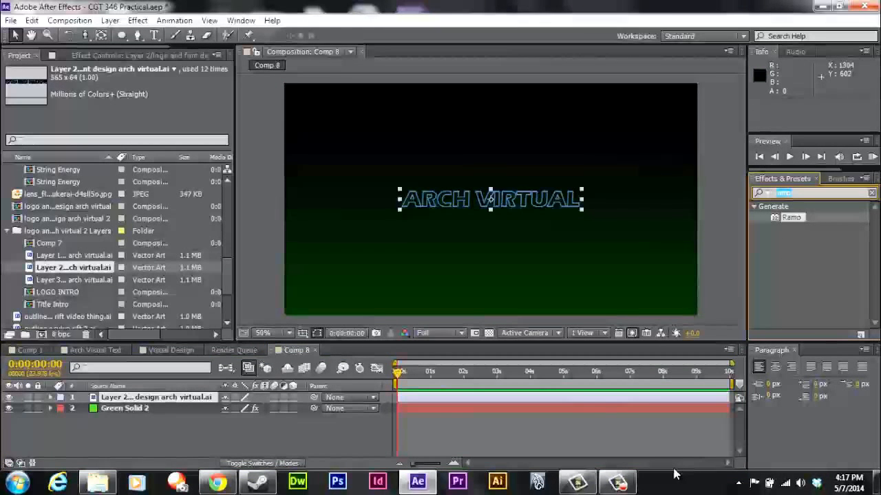
pyautogui.write('curves')
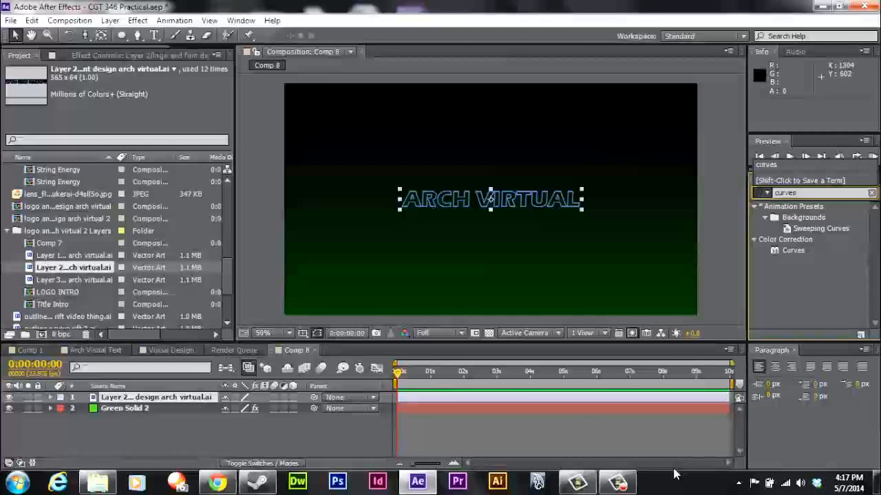
pyautogui.press('Return')
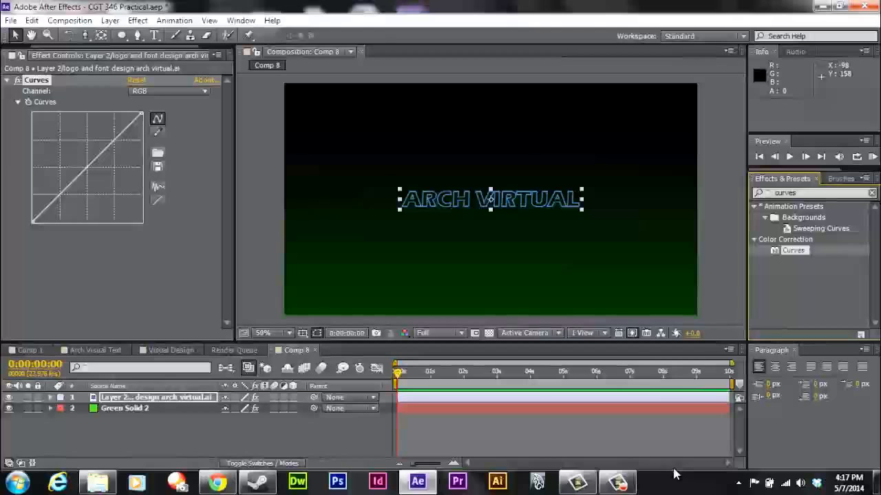
pyautogui.click(169, 91)
pyautogui.click(156, 119)
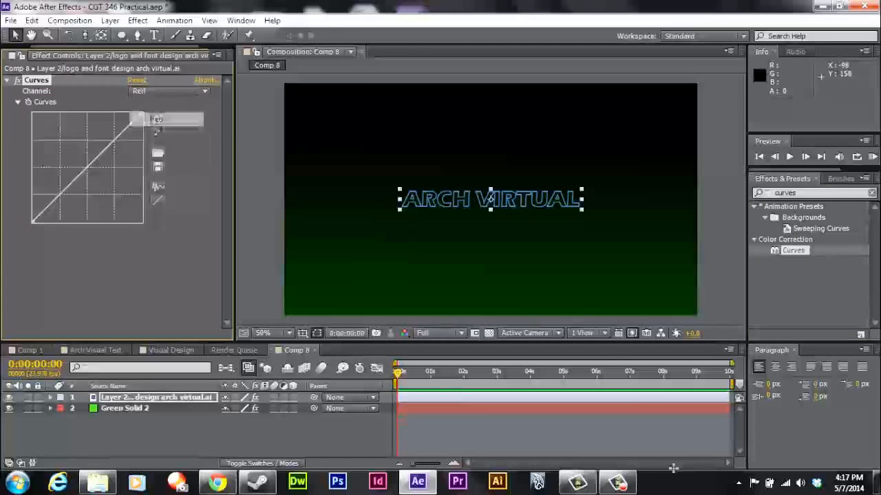
pyautogui.moveTo(87, 167)
pyautogui.mouseDown()
pyautogui.moveTo(66, 142)
pyautogui.moveTo(67, 157)
pyautogui.mouseUp()
# Adjust the remaining channels in Curves, bowing the Green curve upward, to tint the text outline green
pyautogui.click(169, 91)
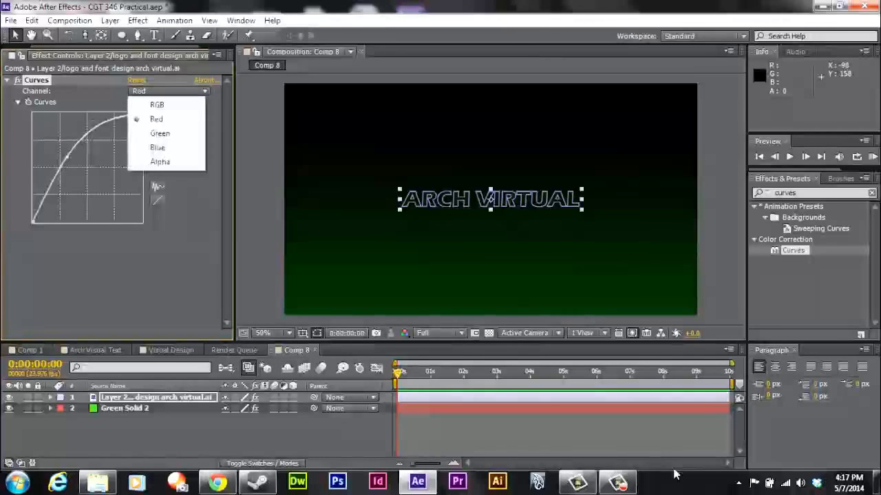
pyautogui.click(158, 147)
pyautogui.moveTo(90, 165)
pyautogui.mouseDown()
pyautogui.moveTo(107, 183)
pyautogui.moveTo(81, 147)
pyautogui.moveTo(67, 153)
pyautogui.mouseUp()
pyautogui.click(168, 91)
pyautogui.click(159, 133)
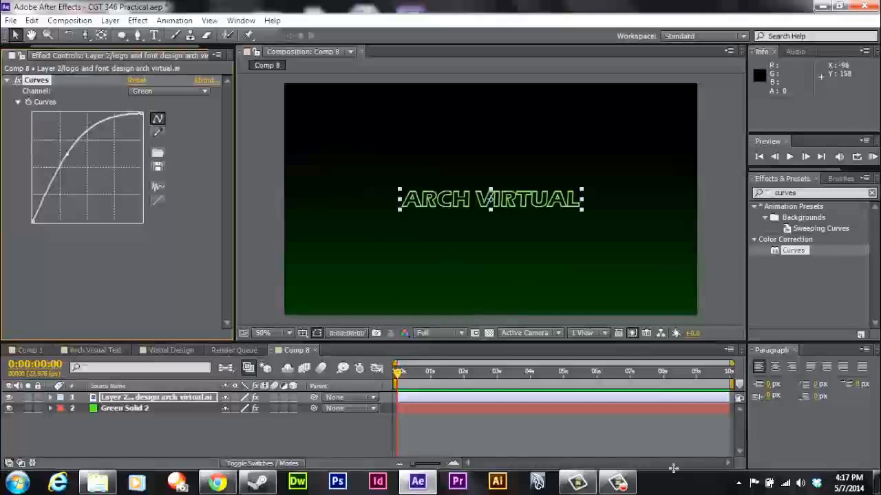
pyautogui.click(169, 91)
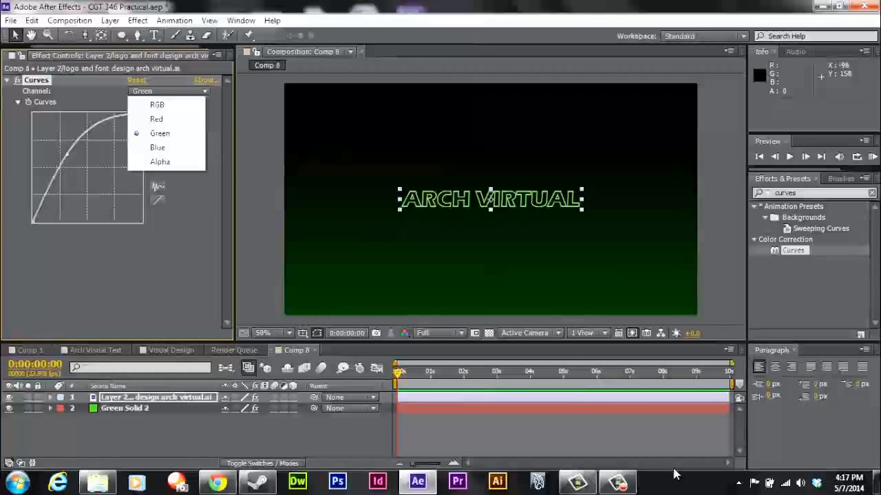
pyautogui.click(160, 133)
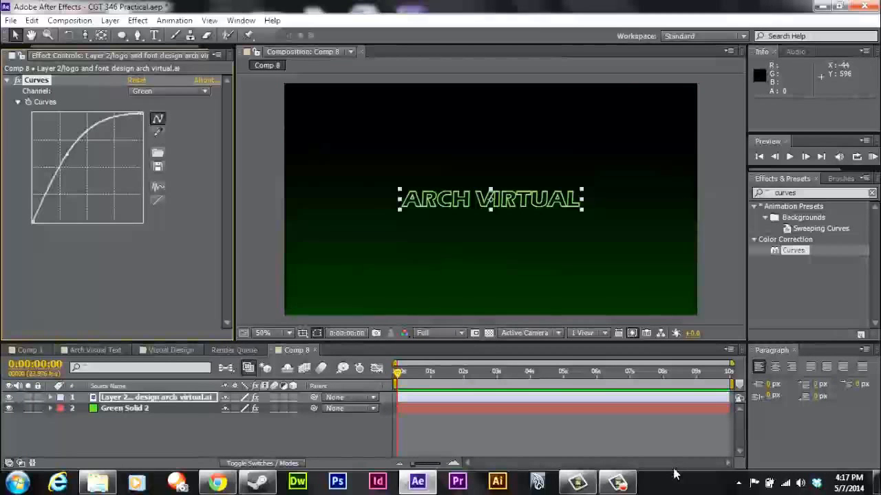
# Rename the logo text layer to Text and the green solid layer to BG
pyautogui.click(157, 398)
pyautogui.press('Return')
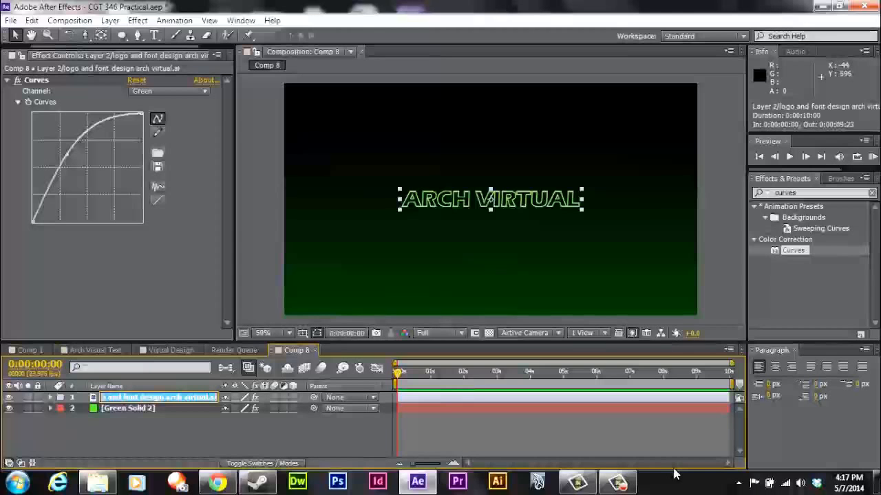
pyautogui.write('Text')
pyautogui.press('Return')
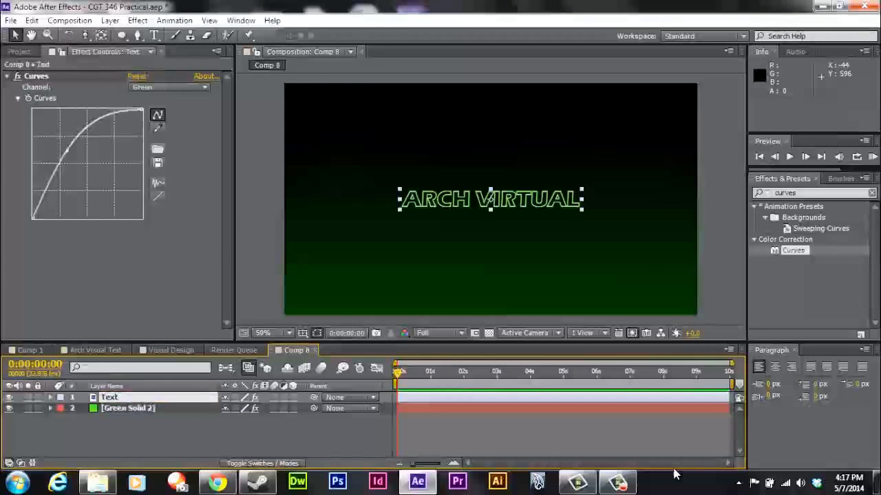
pyautogui.hotkey('ctrl', 'Down')
pyautogui.press('Return')
pyautogui.write('BG')
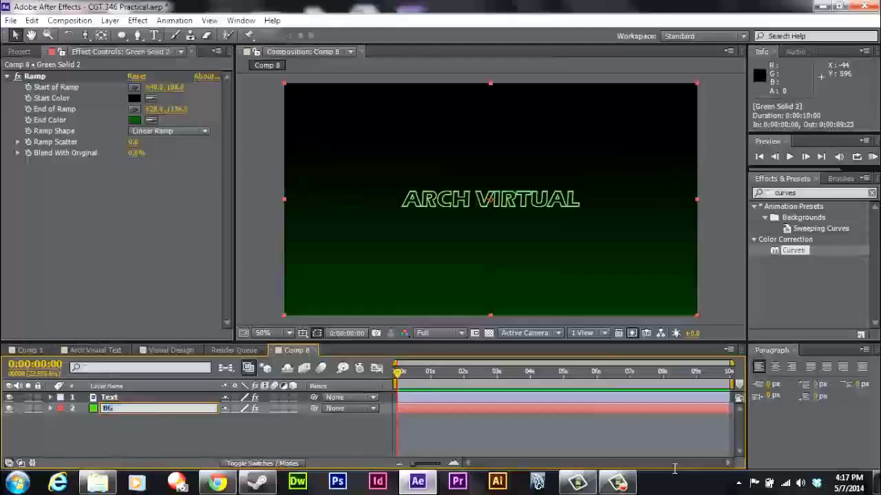
pyautogui.press('Return')
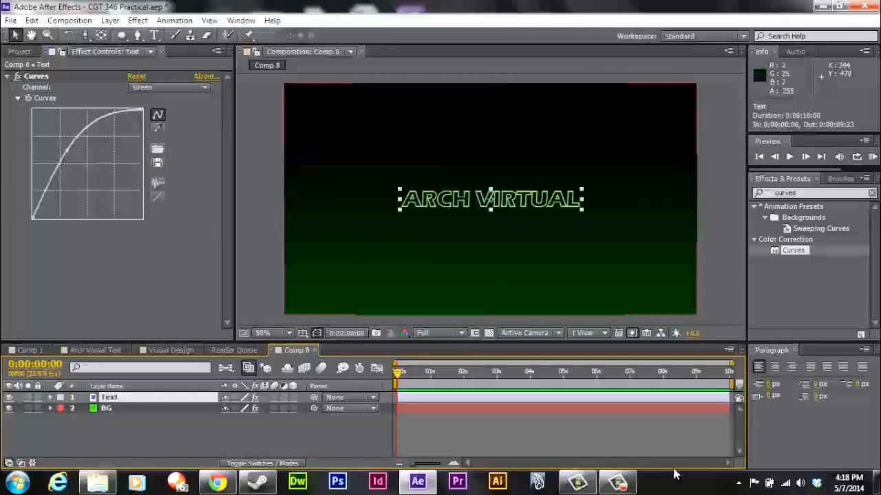
# Collapse the Curves settings on the Text layer and apply the Stylize Glow effect to it
pyautogui.click(6, 76)
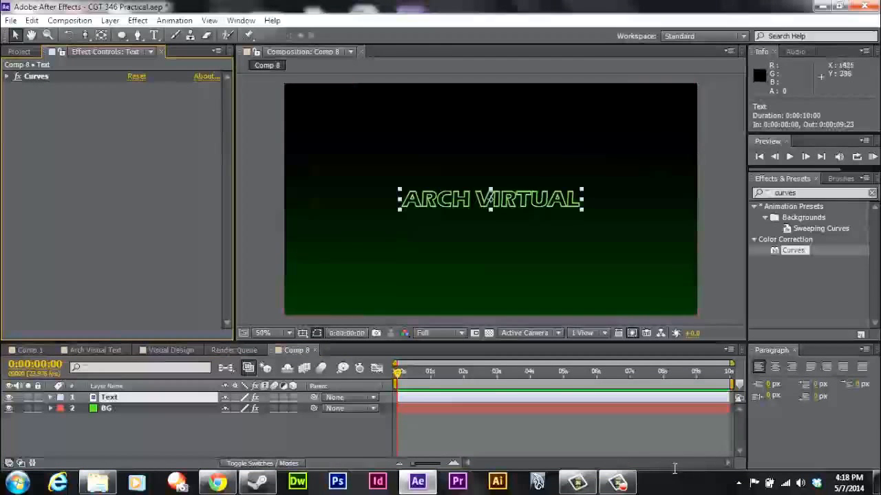
pyautogui.click(787, 193)
pyautogui.write('glow')
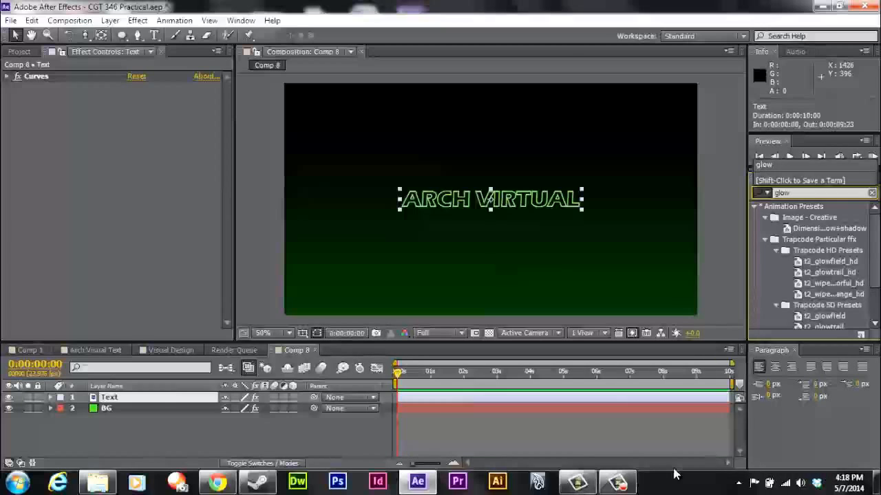
pyautogui.scroll(-3, 815, 268)
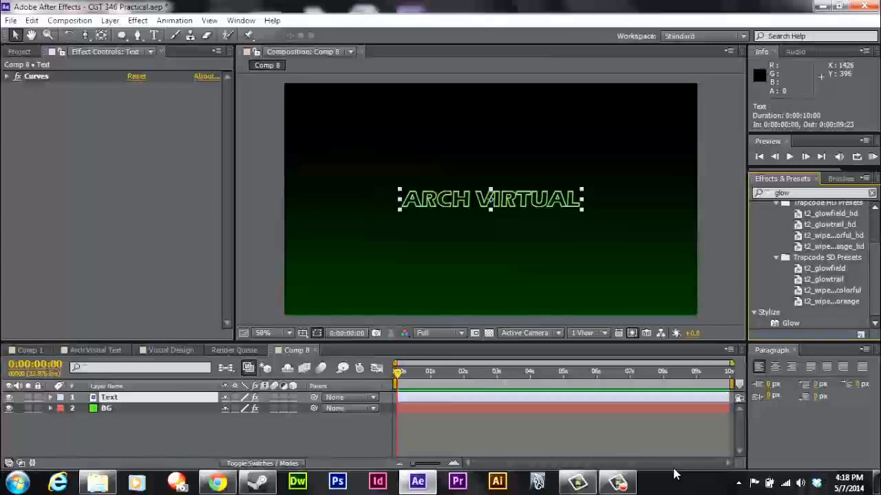
pyautogui.doubleClick(790, 322)
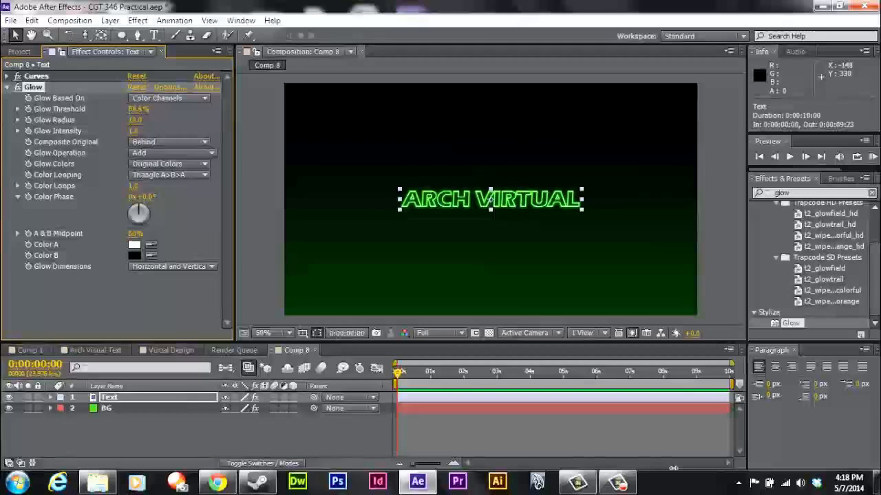
# Set the Text layer's Glow threshold to 60%, its radius to 30 and its intensity to 1.0
pyautogui.moveTo(138, 109)
pyautogui.mouseDown()
pyautogui.moveTo(164, 108)
pyautogui.moveTo(138, 109)
pyautogui.mouseUp()
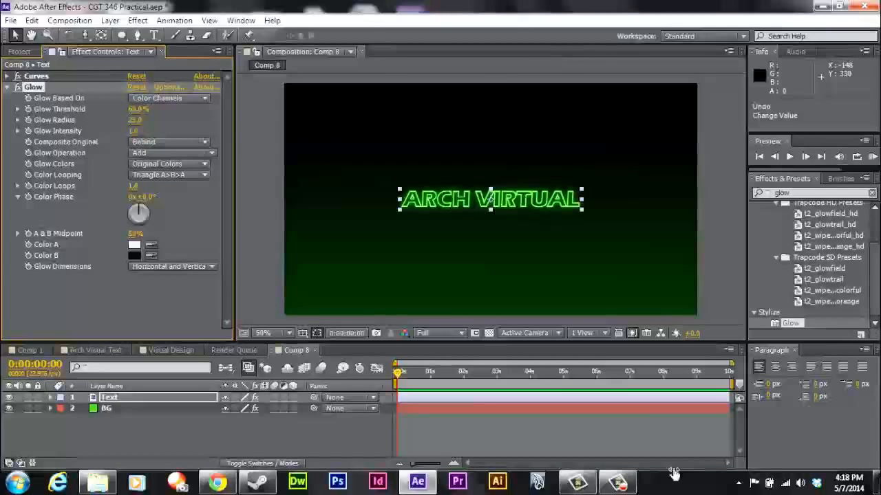
pyautogui.click(135, 120)
pyautogui.press('Return')
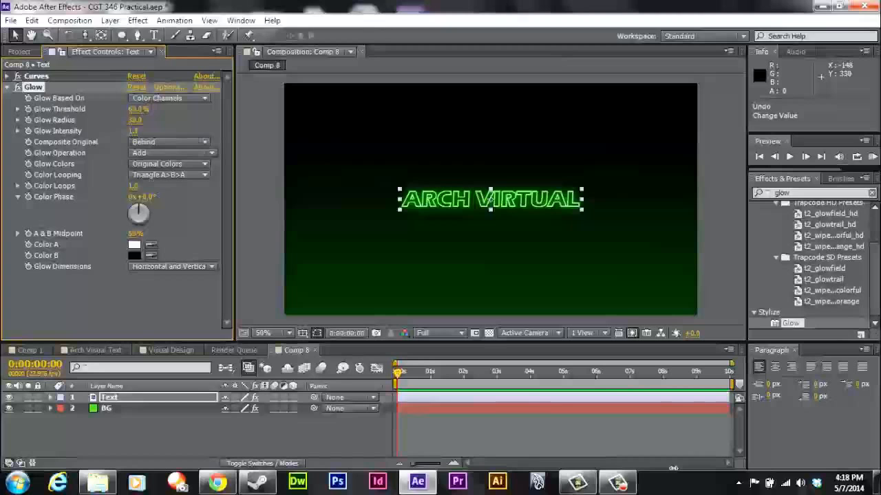
pyautogui.moveTo(133, 130); pyautogui.dragTo(133, 131)
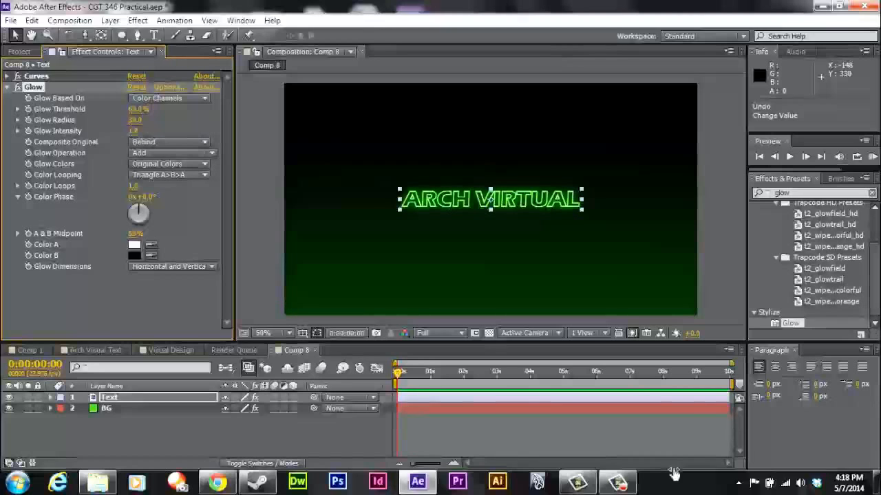
pyautogui.click(133, 131)
pyautogui.press('Return')
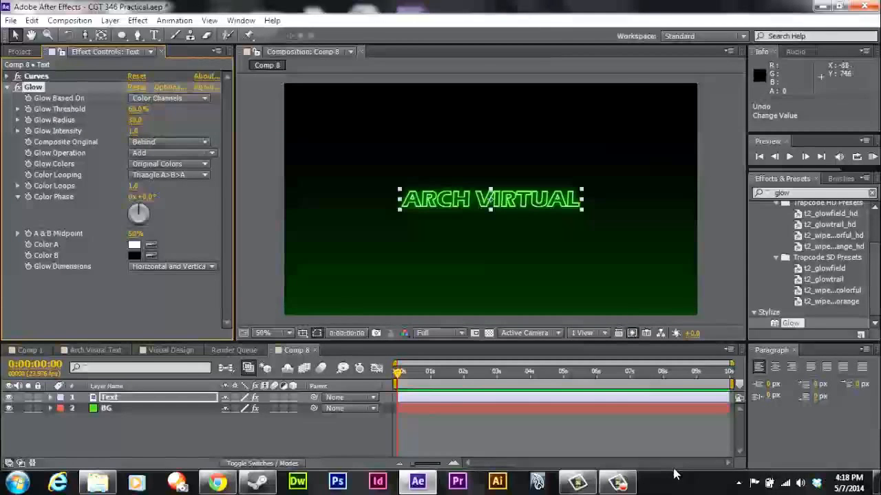
# Scale the Text layer to 15% and start Scale keyframing at 0:00:00:00
pyautogui.click(110, 397)
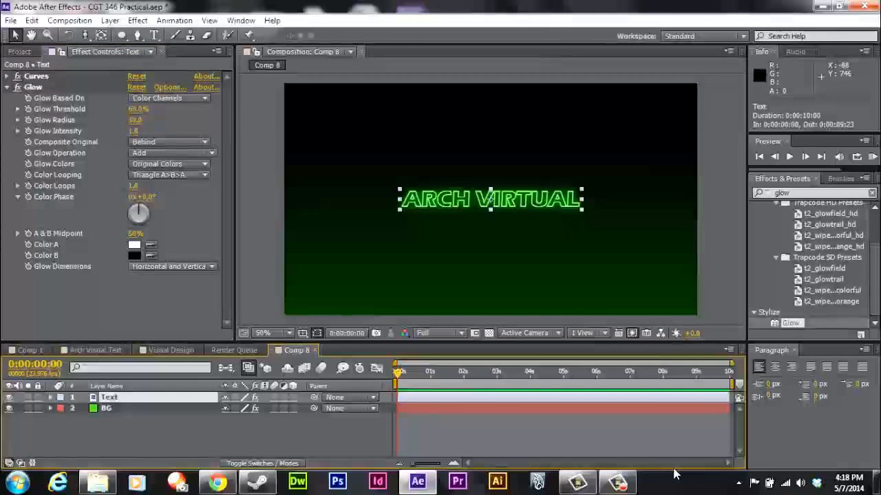
pyautogui.press('s')
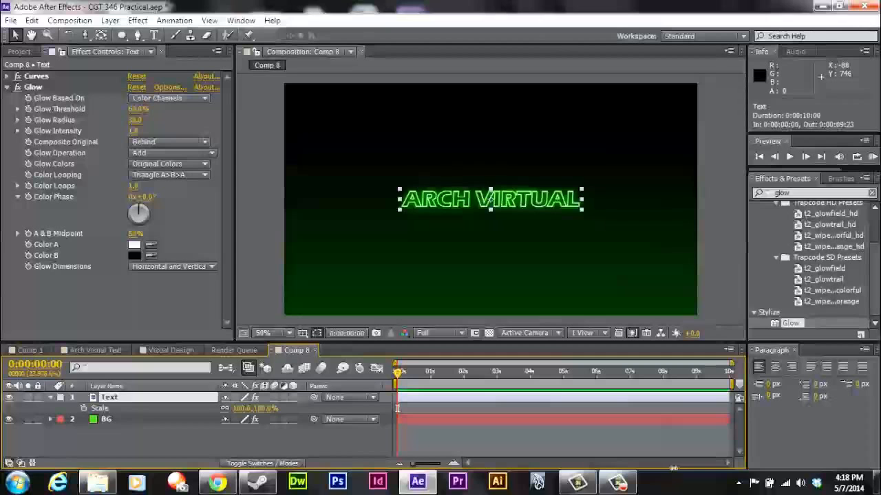
pyautogui.click(244, 409)
pyautogui.write('15')
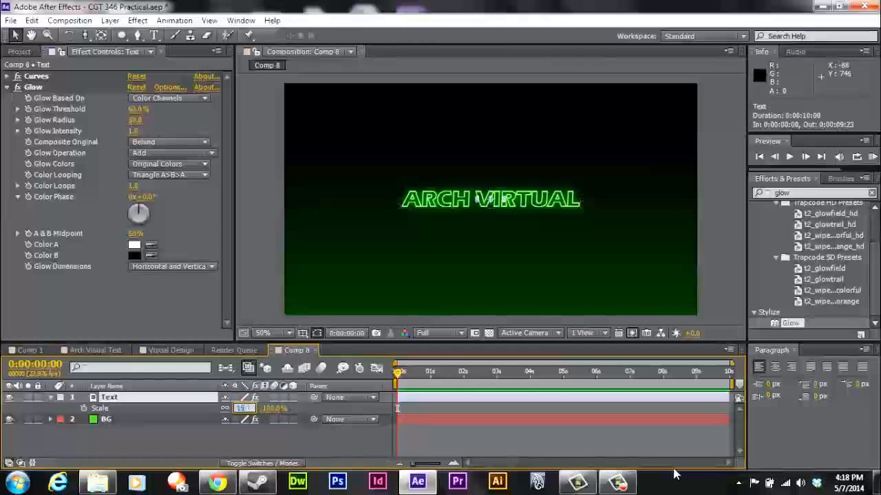
pyautogui.press('Return')
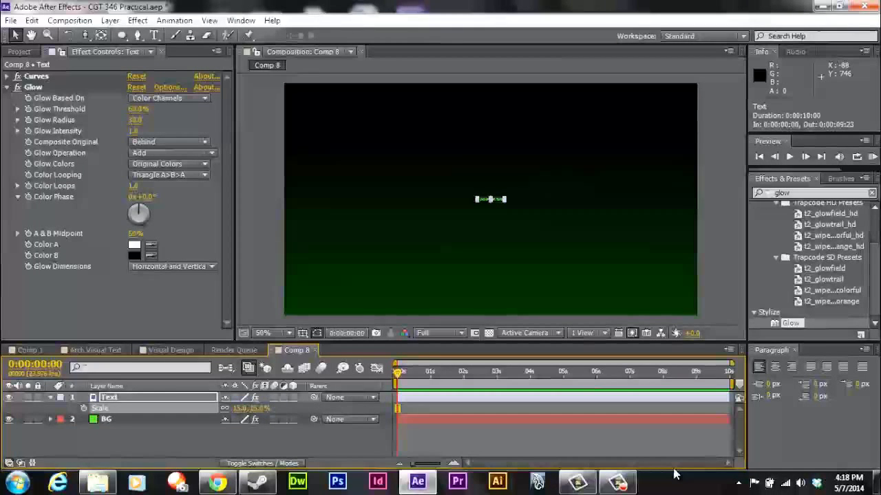
pyautogui.click(83, 409)
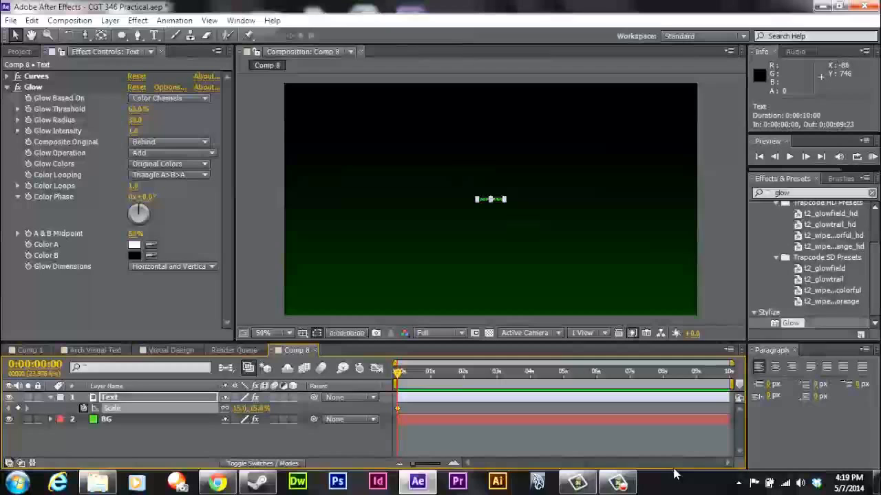
# Add a second Scale keyframe to the Text layer at 0:00:01:00 with a value of 55%
pyautogui.press('pagedown')
pyautogui.press('pagedown')
pyautogui.press('pagedown')
pyautogui.press('pagedown')
pyautogui.press('pagedown')
pyautogui.press('pagedown')
pyautogui.press('pagedown')
pyautogui.press('pagedown')
pyautogui.press('pagedown')
pyautogui.press('pagedown')
pyautogui.press('pagedown')
pyautogui.press('pagedown')
pyautogui.press('pagedown')
pyautogui.press('pagedown')
pyautogui.press('pagedown')
pyautogui.press('pagedown')
pyautogui.press('pagedown')
pyautogui.press('pagedown')
pyautogui.press('pagedown')
pyautogui.press('pagedown')
pyautogui.press('pagedown')
pyautogui.press('pagedown')
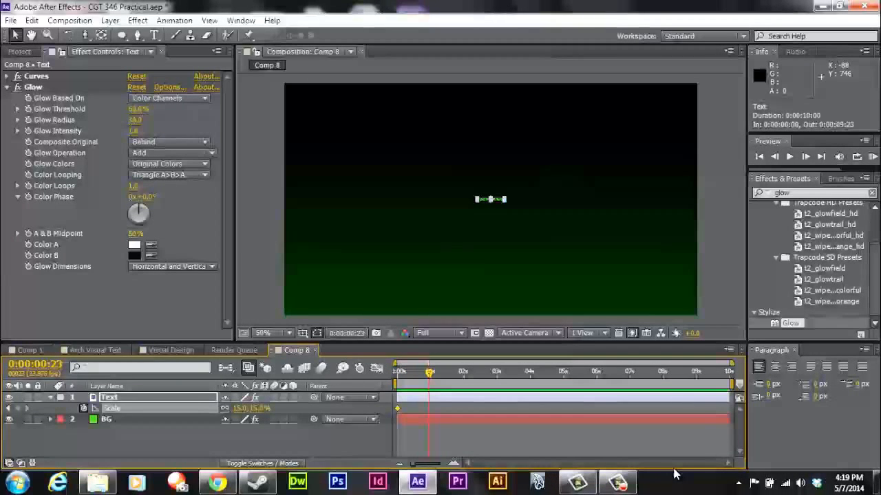
pyautogui.press('pagedown')
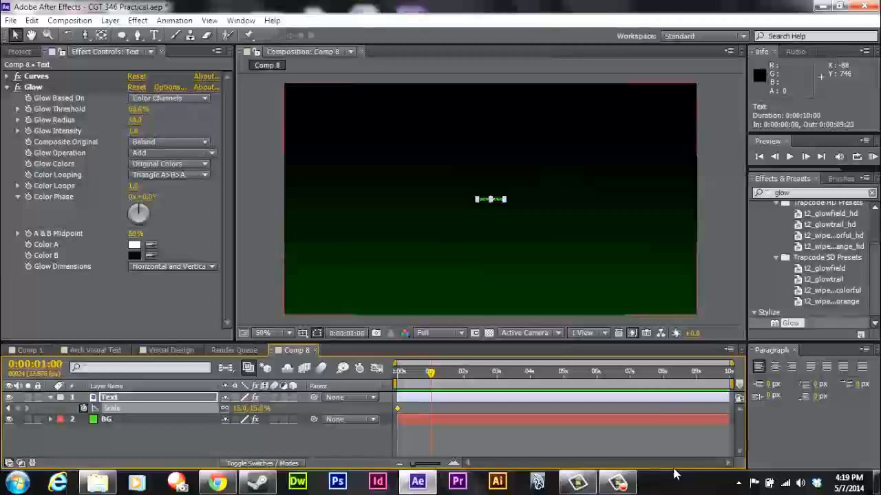
pyautogui.click(241, 408)
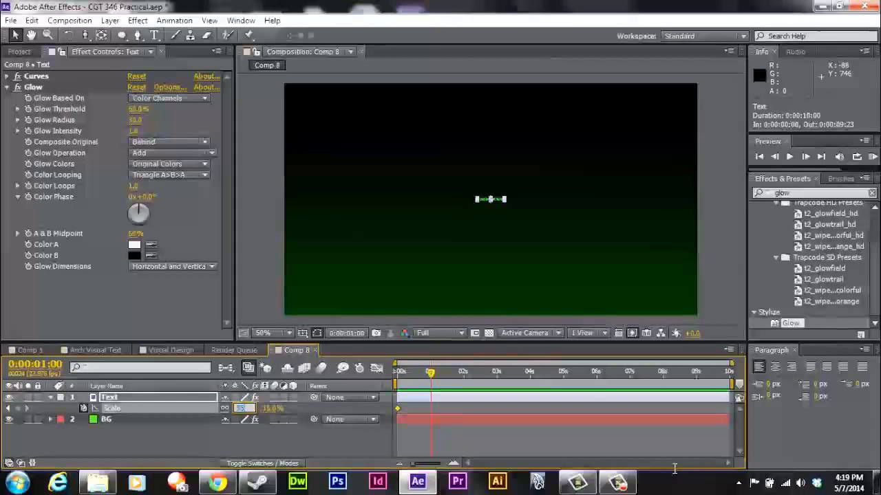
pyautogui.write('50')
pyautogui.press('Return')
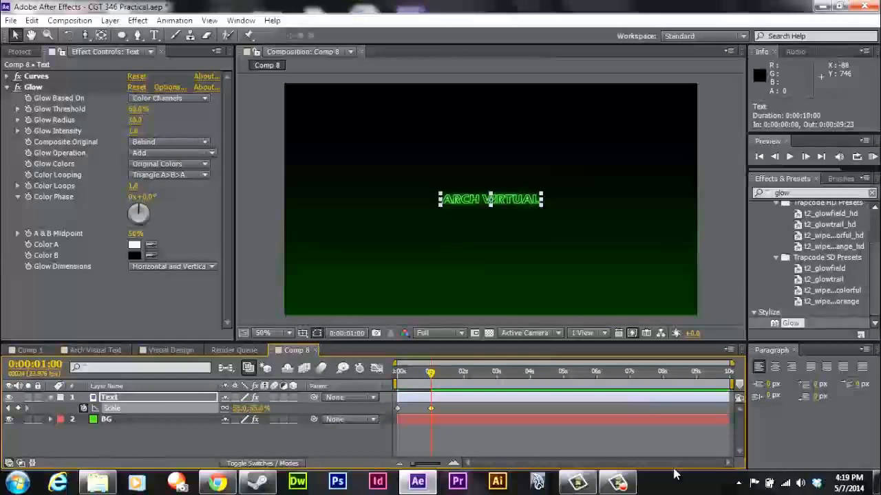
# Add a third Scale keyframe to the Text layer at 0:00:02:00 with a value of 125%
pyautogui.press('space')
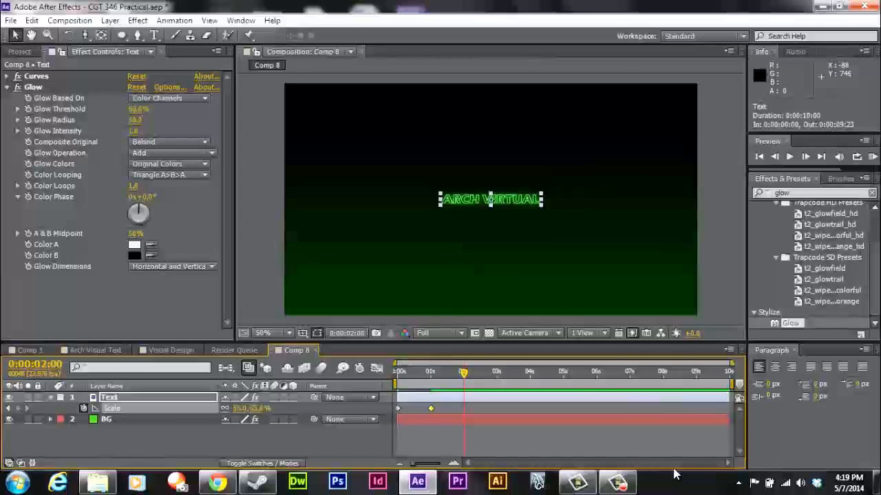
pyautogui.press('Tab')
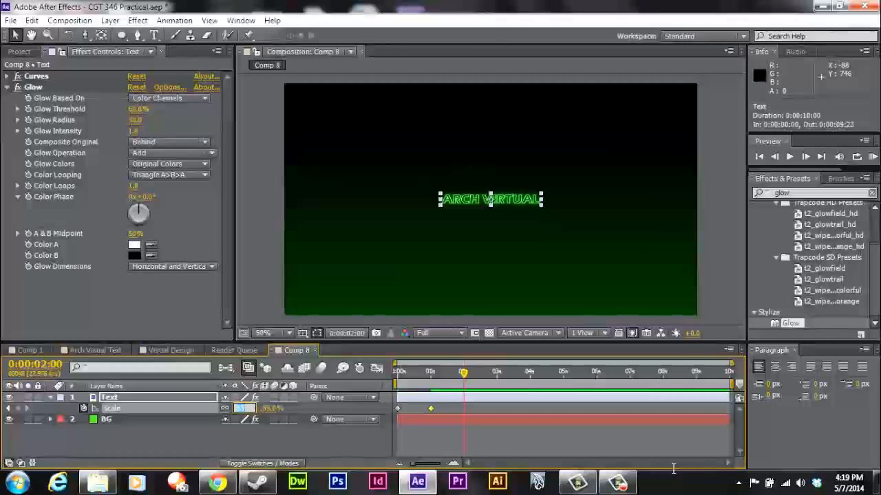
pyautogui.write('125')
pyautogui.press('Return')
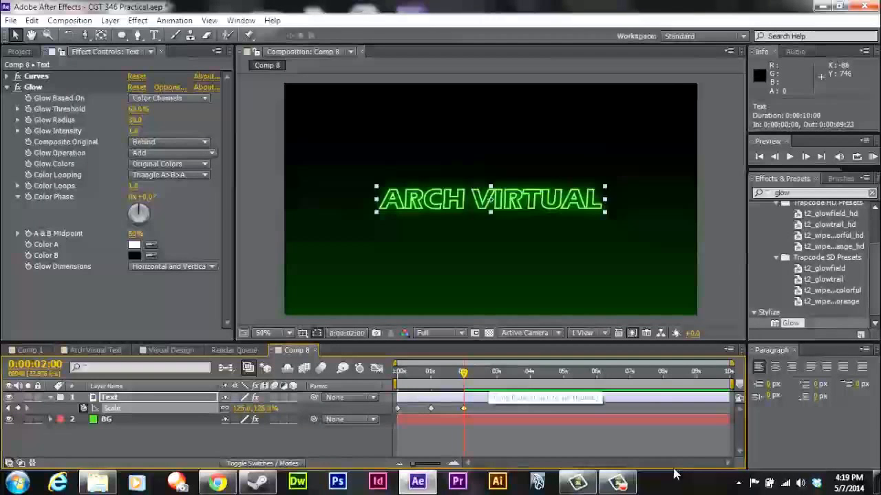
# Scrub back and forth through the first two seconds to review how the Text layer scales up, ending at 0:00:02:00
pyautogui.press('pageup')
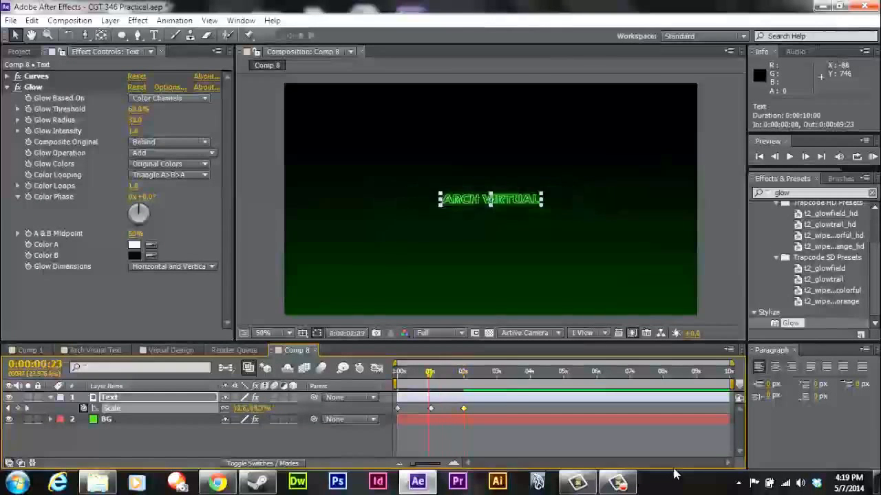
pyautogui.press('pagedown')
pyautogui.press('pagedown')
pyautogui.press('pagedown')
pyautogui.press('pagedown')
pyautogui.press('pagedown')
pyautogui.press('pagedown')
pyautogui.press('pagedown')
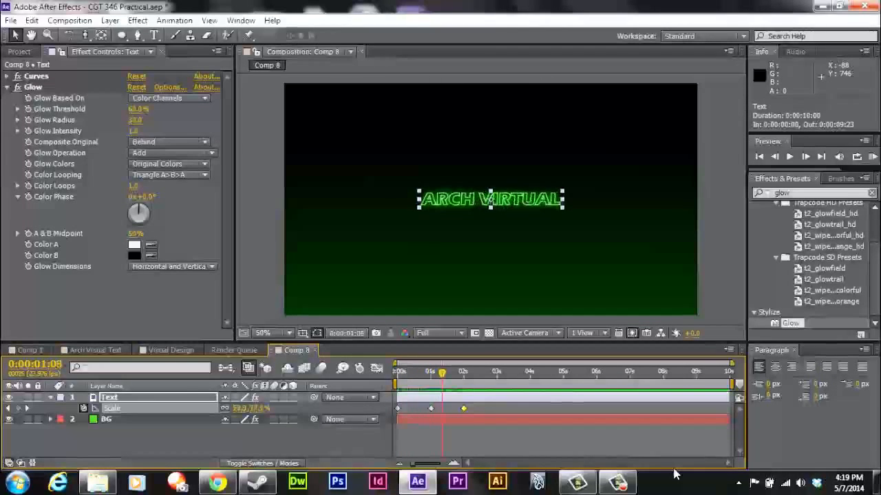
pyautogui.press('pageup')
pyautogui.press('pageup')
pyautogui.press('pageup')
pyautogui.press('pageup')
pyautogui.press('pageup')
pyautogui.press('pageup')
pyautogui.press('pageup')
pyautogui.press('pageup')
pyautogui.press('pageup')
pyautogui.press('pageup')
pyautogui.press('pageup')
pyautogui.press('pageup')
pyautogui.press('pageup')
pyautogui.press('pageup')
pyautogui.press('pageup')
pyautogui.press('pageup')
pyautogui.press('pageup')
pyautogui.press('pageup')
pyautogui.press('pageup')
pyautogui.press('pageup')
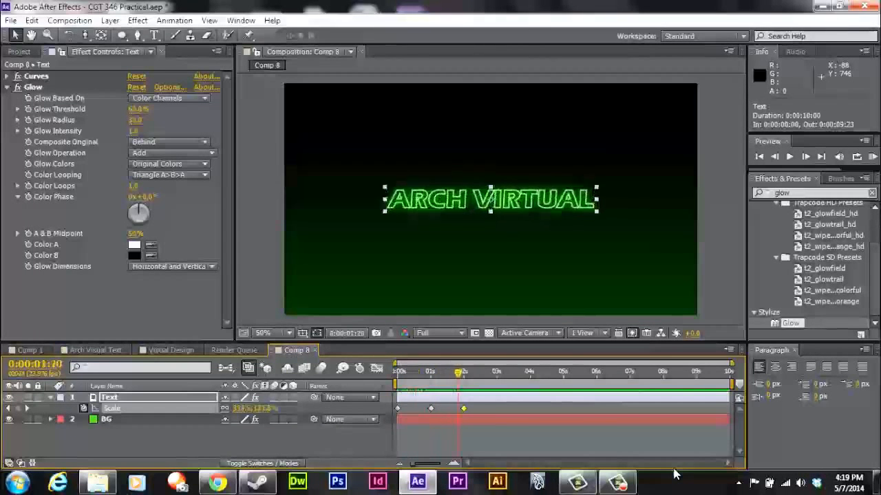
pyautogui.press('pagedown')
pyautogui.press('pagedown')
pyautogui.press('pagedown')
pyautogui.press('pagedown')
pyautogui.press('pagedown')
pyautogui.press('pagedown')
pyautogui.press('pagedown')
pyautogui.press('pagedown')
pyautogui.press('pagedown')
pyautogui.press('pagedown')
pyautogui.press('pagedown')
pyautogui.press('pagedown')
pyautogui.press('pagedown')
pyautogui.press('pagedown')
pyautogui.press('pagedown')
pyautogui.press('pagedown')
pyautogui.press('pagedown')
pyautogui.press('pagedown')
pyautogui.press('pagedown')
pyautogui.press('pagedown')
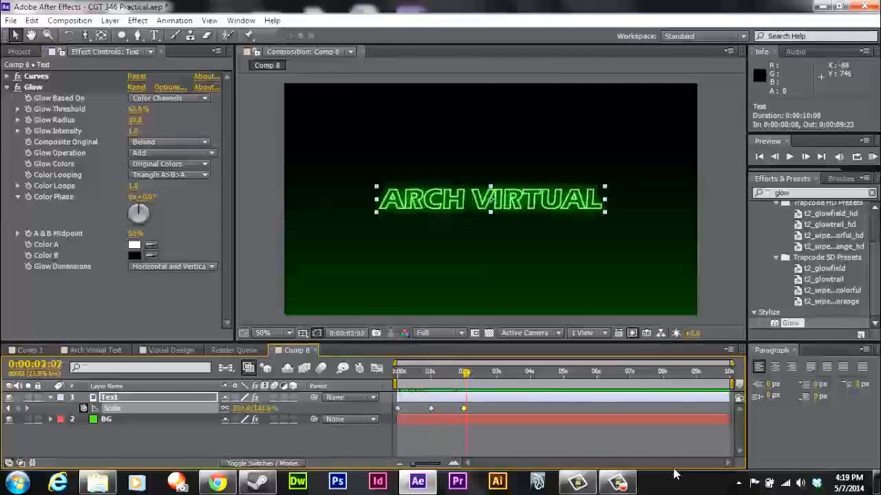
pyautogui.press('pageup')
pyautogui.press('pageup')
pyautogui.press('pageup')
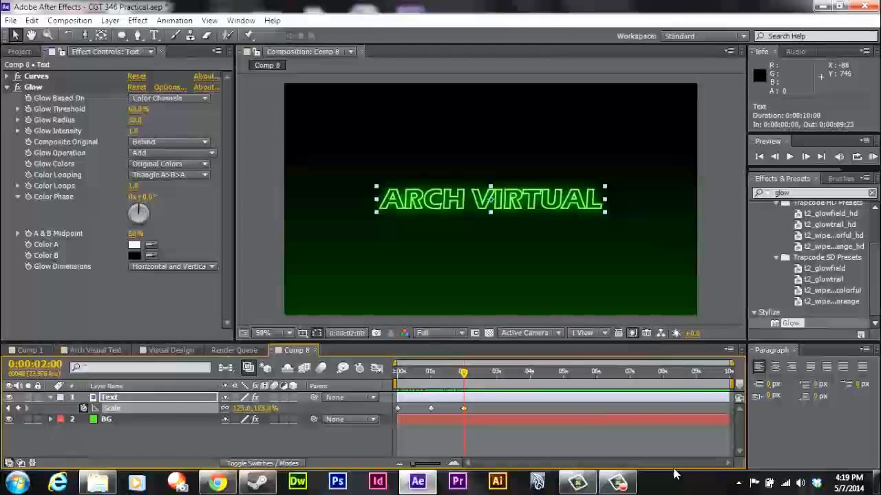
# Switch to Comp 1 and scrub through the blue logo intro to examine how its text moves and flickers
pyautogui.hotkey('alt', 'shift', '.')
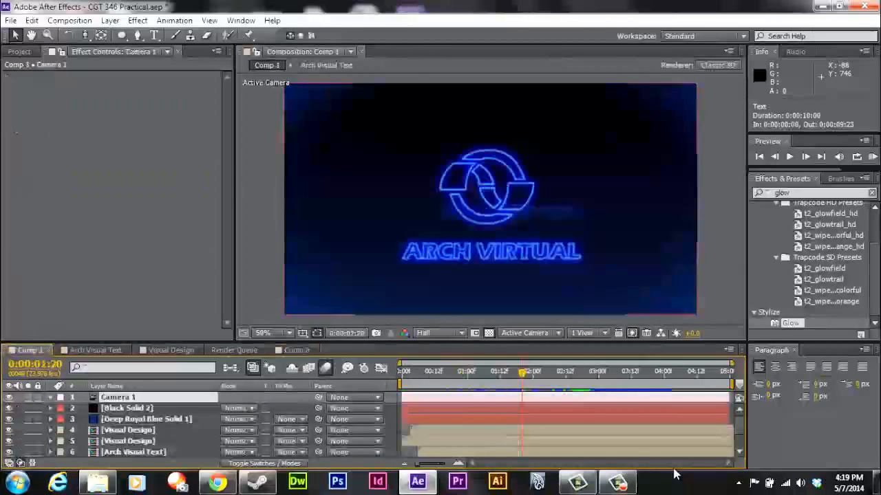
pyautogui.press('pageup')
pyautogui.press('pageup')
pyautogui.press('pageup')
pyautogui.press('pageup')
pyautogui.press('pageup')
pyautogui.press('pageup')
pyautogui.press('pageup')
pyautogui.press('pageup')
pyautogui.press('pageup')
pyautogui.press('pageup')
pyautogui.press('pageup')
pyautogui.press('pageup')
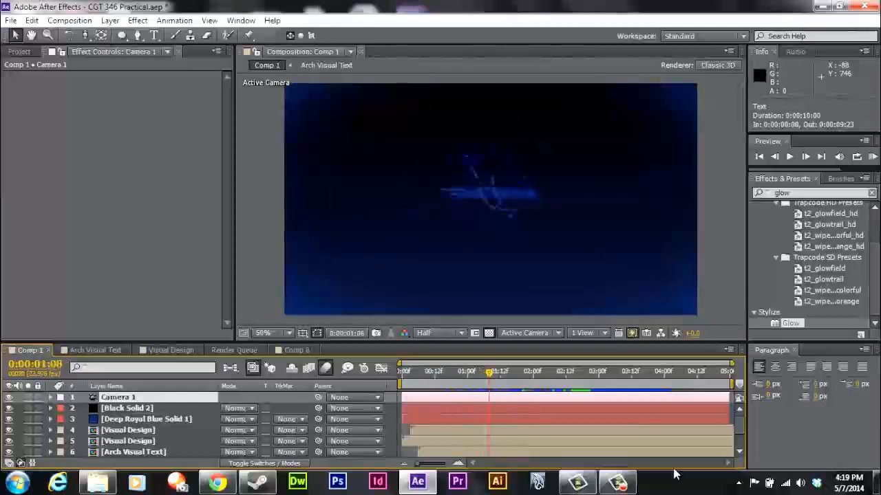
pyautogui.press('pagedown')
pyautogui.press('pagedown')
pyautogui.press('pagedown')
pyautogui.press('pagedown')
pyautogui.press('pagedown')
# Return to Comp 8, reveal the Text layer's Position alongside its Scale, and move the current time back into the first second
pyautogui.hotkey('alt', 'shift', ',')
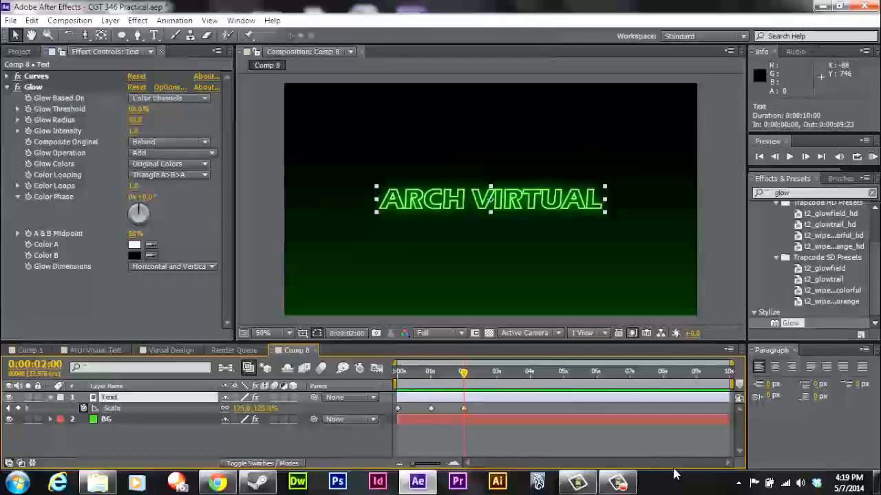
pyautogui.hotkey('shift', 'p')
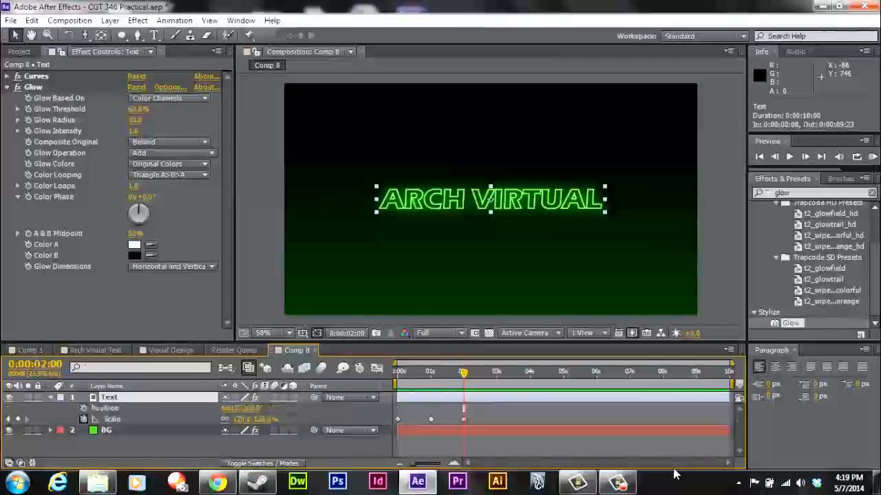
pyautogui.hotkey('shift', 'pageup')
pyautogui.hotkey('shift', 'pageup')
pyautogui.hotkey('shift', 'pageup')
pyautogui.hotkey('shift', 'pageup')
pyautogui.hotkey('shift', 'pageup')
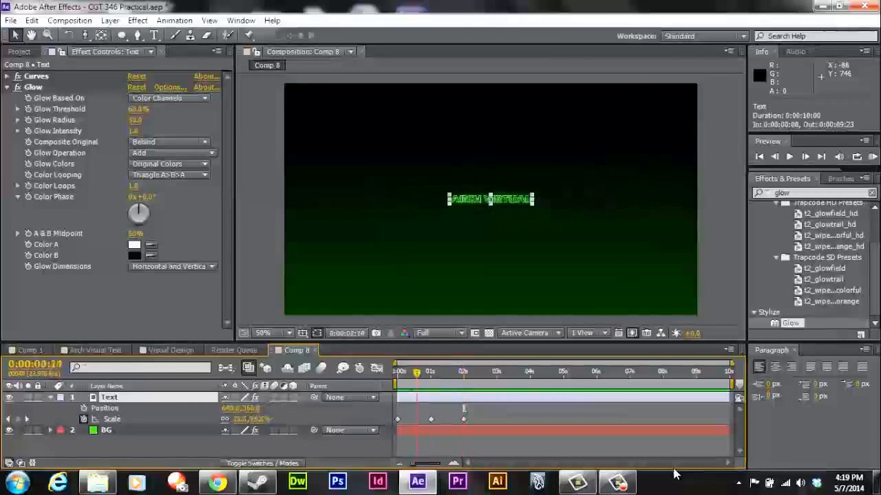
# Check the text's position path in the Comp 1 and Arch Visual Text compositions, and return to Comp 8 at 0:00:00:00
pyautogui.hotkey('alt', 'shift', '.')
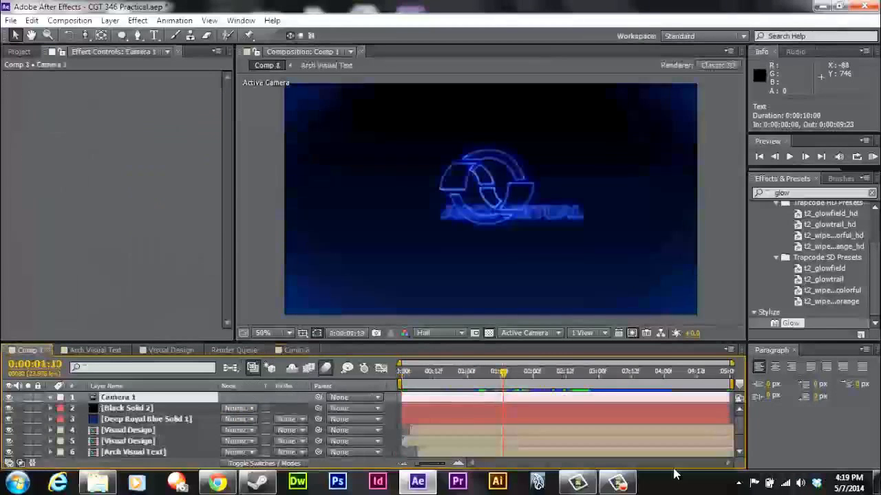
pyautogui.hotkey('alt', 'shift', '.')
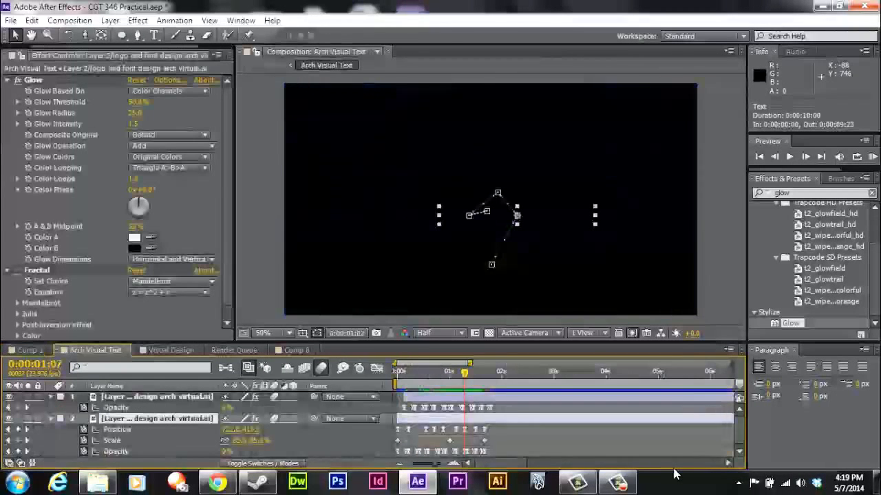
pyautogui.hotkey('ctrl', 'z')
pyautogui.hotkey('ctrl', 'z')
pyautogui.hotkey('ctrl', 'z')
pyautogui.hotkey('ctrl', 'z')
pyautogui.hotkey('ctrl', 'z')
pyautogui.hotkey('ctrl', 'z')
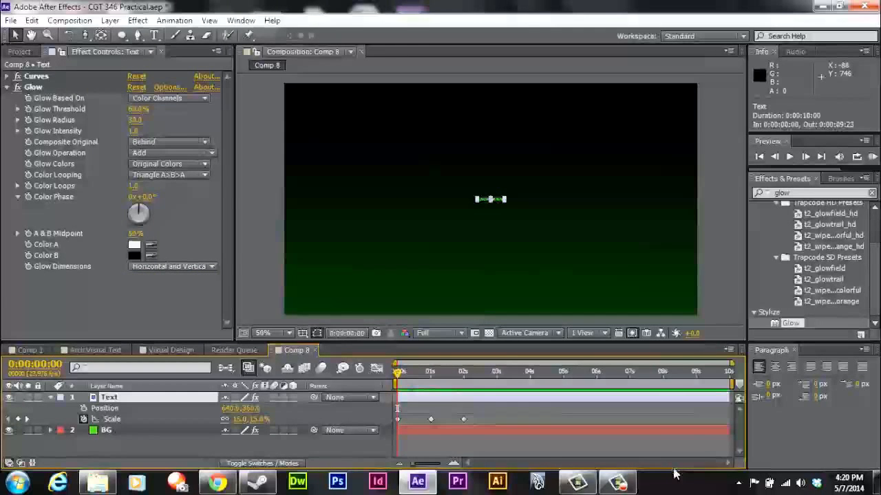
# Open the Arch Visual Text composition and examine the second layer's Position, Scale and Opacity keyframes over its first frames
pyautogui.hotkey('alt', 'shift', 'p')
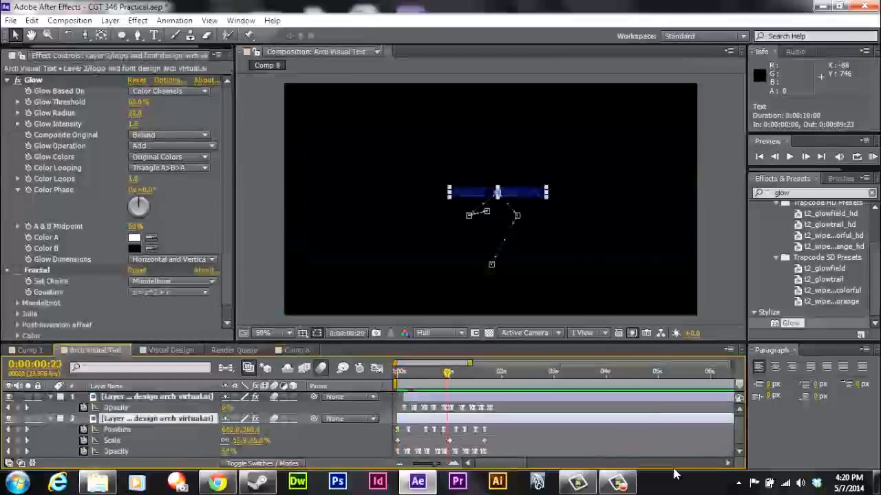
pyautogui.press('pageup')
pyautogui.press('pageup')
pyautogui.press('pageup')
pyautogui.press('pageup')
pyautogui.press('pageup')
pyautogui.press('pageup')
pyautogui.press('pageup')
pyautogui.press('pageup')
pyautogui.press('pageup')
pyautogui.press('pageup')
pyautogui.press('pageup')
pyautogui.press('pageup')
pyautogui.press('pageup')
pyautogui.press('pageup')
pyautogui.press('pageup')
pyautogui.press('pageup')
pyautogui.press('pageup')
pyautogui.press('pageup')
pyautogui.press('pageup')
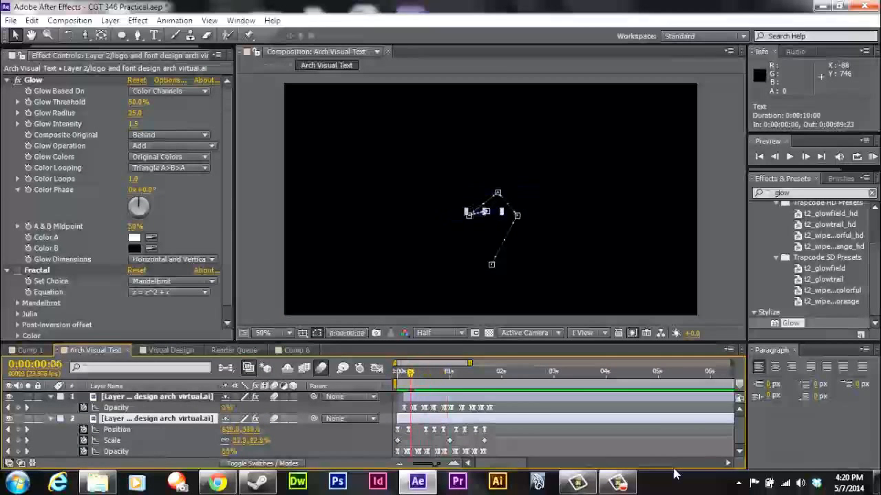
pyautogui.press('pagedown')
pyautogui.press('pagedown')
pyautogui.press('pagedown')
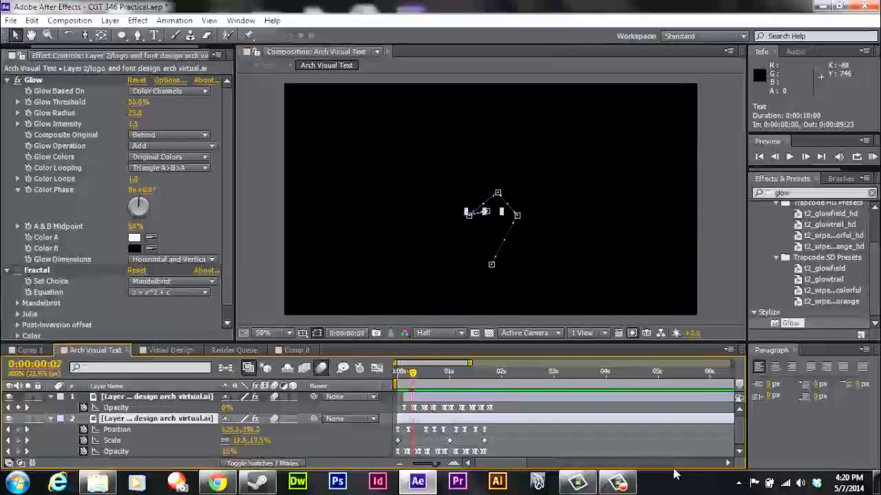
pyautogui.press('pageup')
pyautogui.press('pageup')
pyautogui.press('pageup')
pyautogui.press('pageup')
pyautogui.press('pagedown')
pyautogui.press('pagedown')
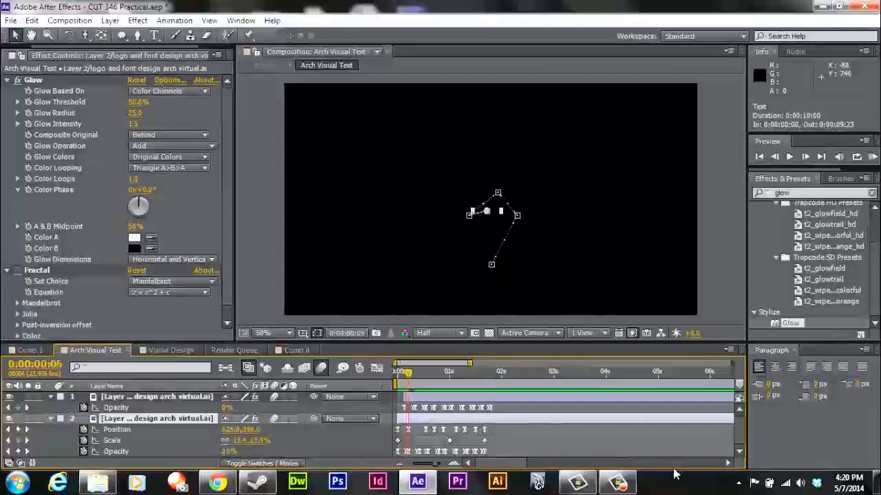
pyautogui.press('pagedown')
pyautogui.press('pagedown')
pyautogui.press('pagedown')
pyautogui.press('pagedown')
pyautogui.press('pagedown')
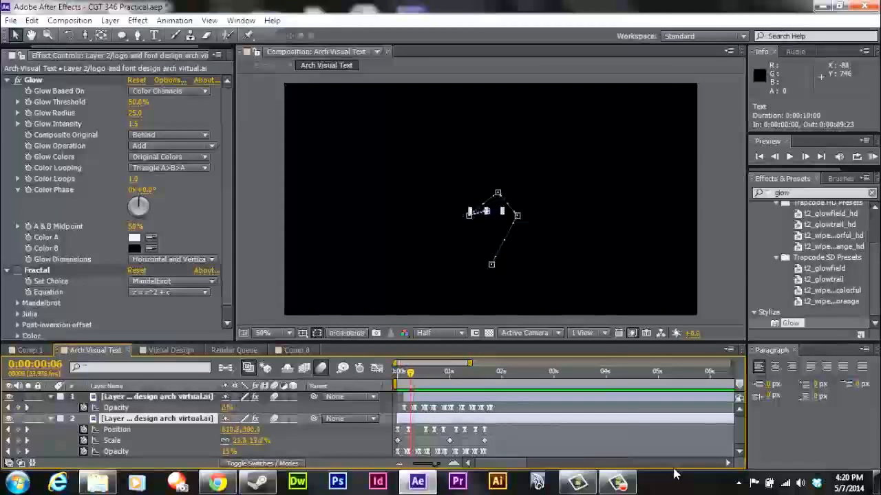
pyautogui.press('pageup')
pyautogui.press('pageup')
pyautogui.press('pageup')
pyautogui.press('pageup')
pyautogui.press('pageup')
pyautogui.press('pageup')
pyautogui.press('pageup')
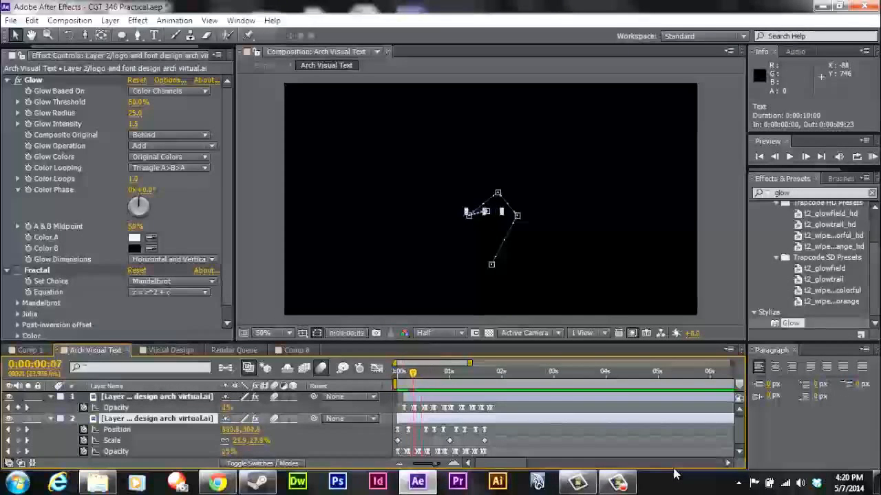
pyautogui.press('pagedown')
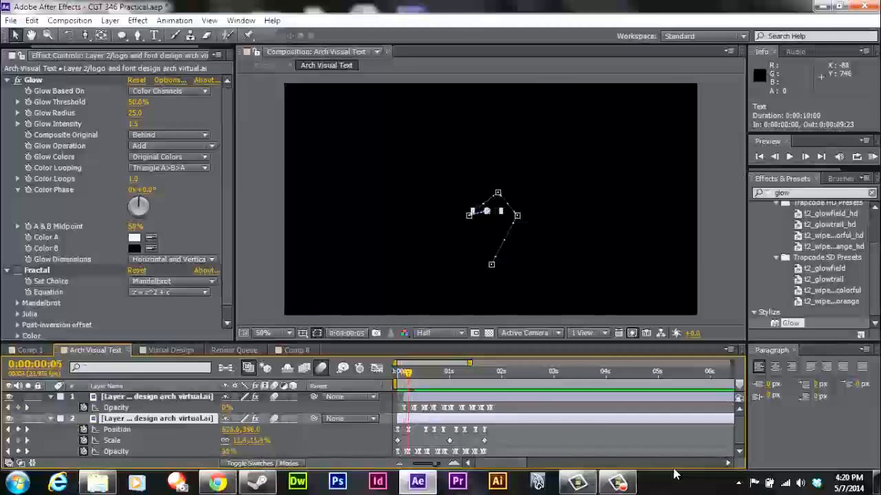
pyautogui.press('pageup')
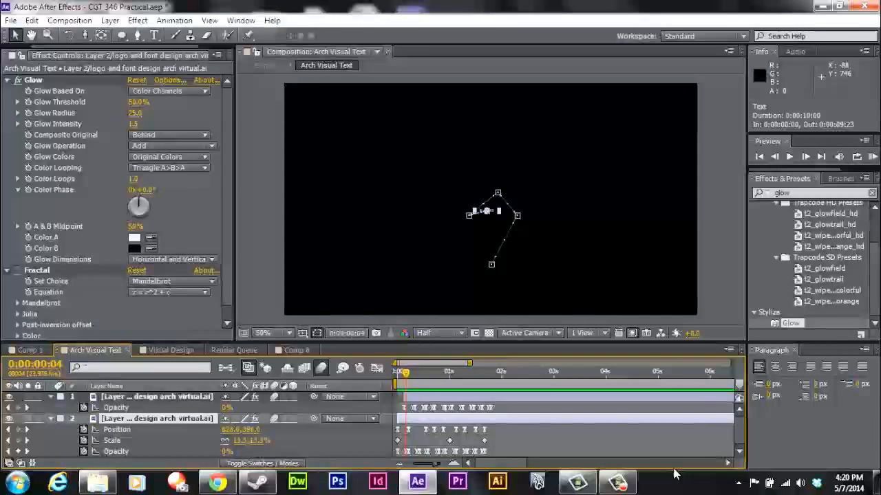
# Step through the Arch Visual Text composition from its first frame to 0:00:01:03, examining the second layer's Position, Scale and Opacity keyframes
pyautogui.press('Home')
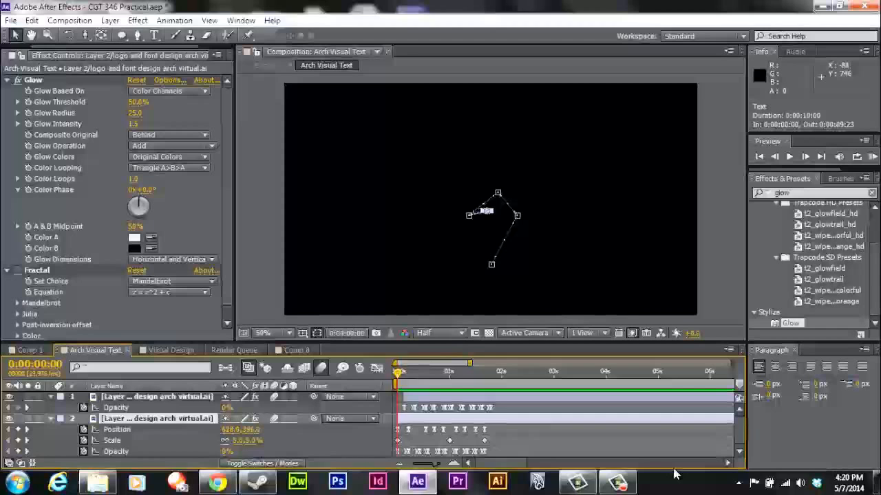
pyautogui.press('pagedown')
pyautogui.press('pagedown')
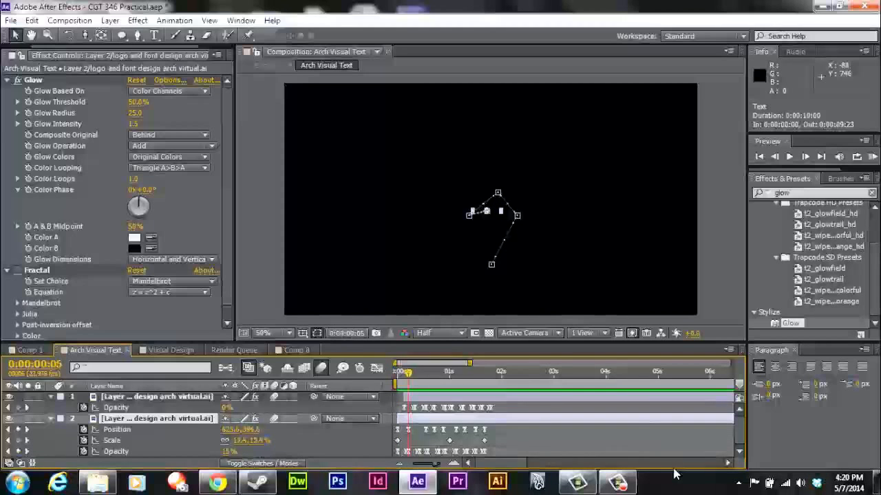
pyautogui.press('pagedown')
pyautogui.press('pagedown')
pyautogui.press('pagedown')
pyautogui.press('pagedown')
pyautogui.press('pagedown')
pyautogui.press('pagedown')
pyautogui.press('pagedown')
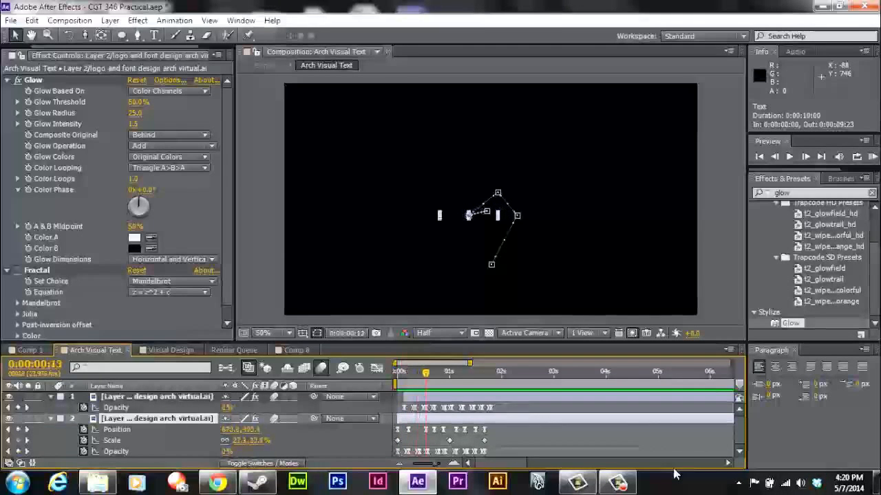
pyautogui.press('pagedown')
pyautogui.press('pagedown')
pyautogui.press('pagedown')
pyautogui.press('pagedown')
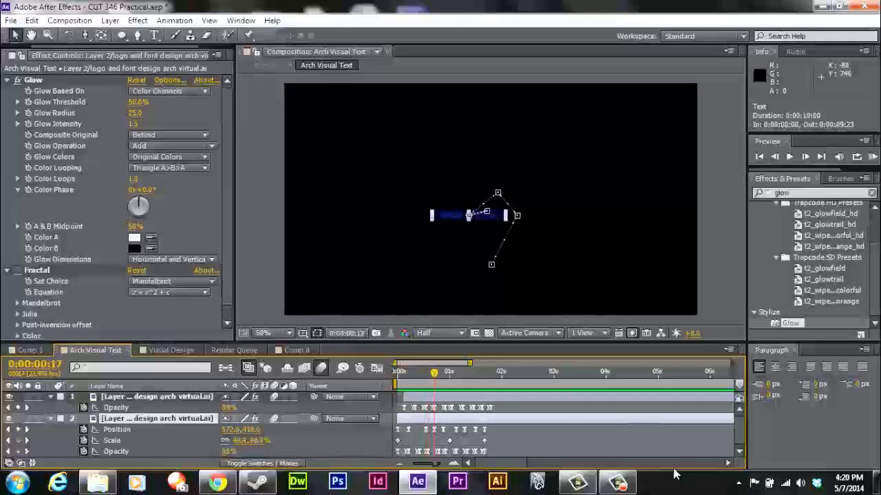
pyautogui.press('pagedown')
pyautogui.press('pagedown')
pyautogui.press('pagedown')
pyautogui.press('pagedown')
pyautogui.press('pagedown')
pyautogui.press('pagedown')
pyautogui.press('pagedown')
pyautogui.press('pagedown')
pyautogui.press('pagedown')
pyautogui.press('pagedown')
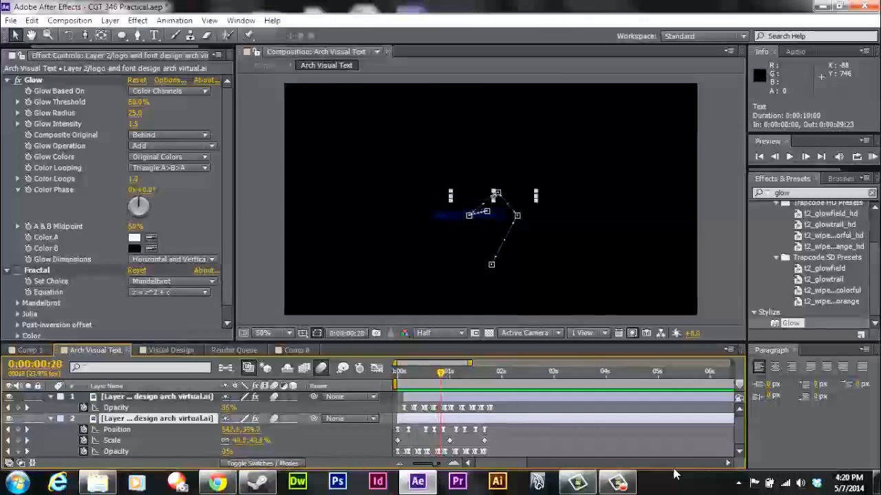
pyautogui.press('pagedown')
pyautogui.press('pagedown')
pyautogui.press('pagedown')
pyautogui.press('pagedown')
pyautogui.press('pagedown')
pyautogui.press('pagedown')
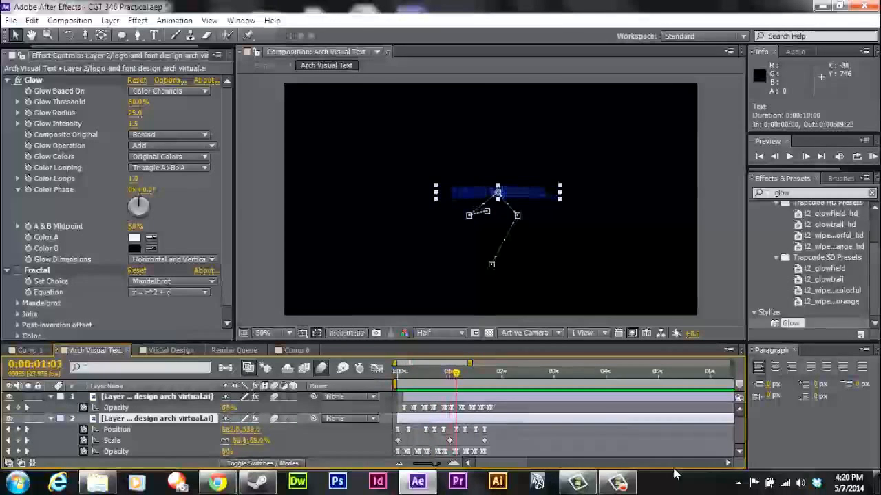
# Compare the opening frames of Comp 8 with the Arch Visual Text composition and return to Comp 8
pyautogui.hotkey('shift', ',')
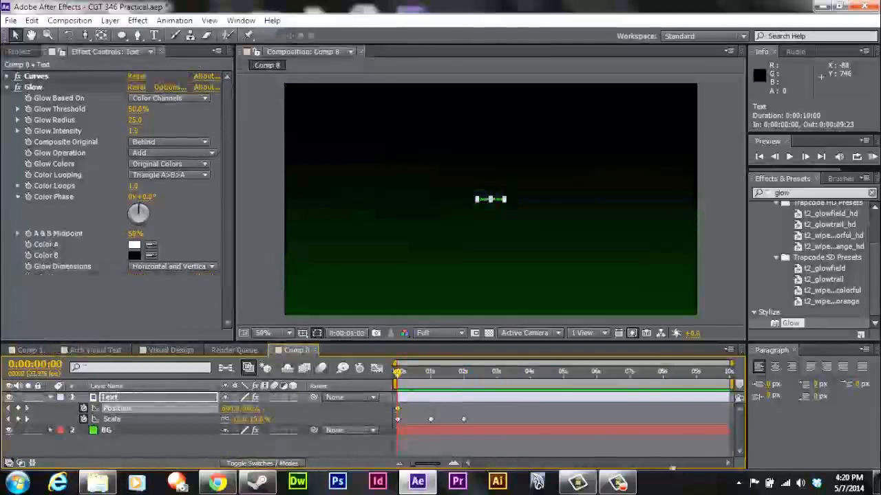
pyautogui.press('pagedown')
pyautogui.press('pagedown')
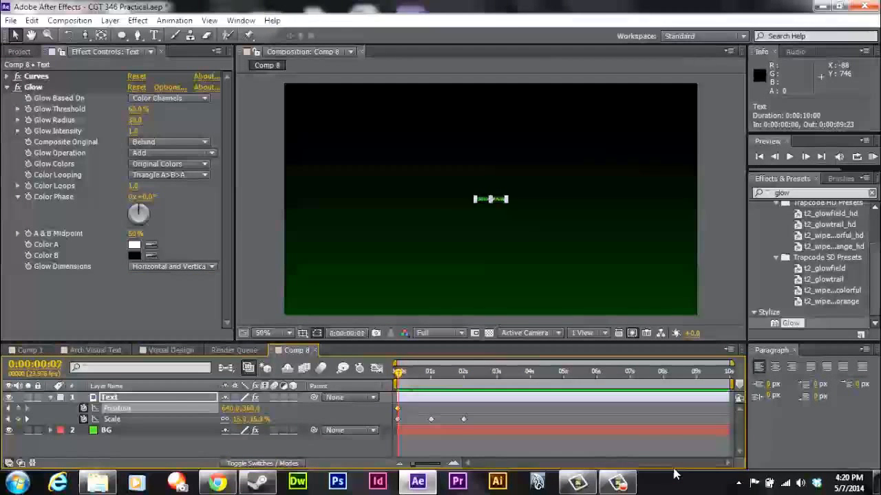
pyautogui.hotkey('shift', '.')
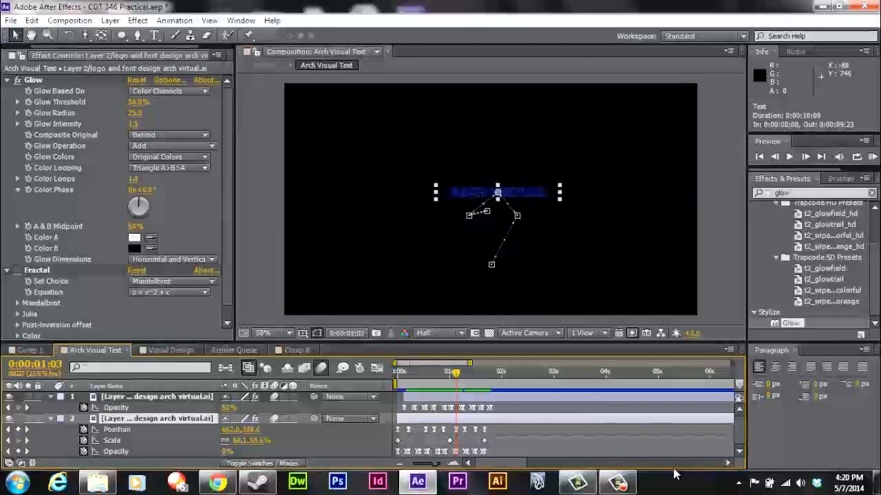
pyautogui.click(296, 351)
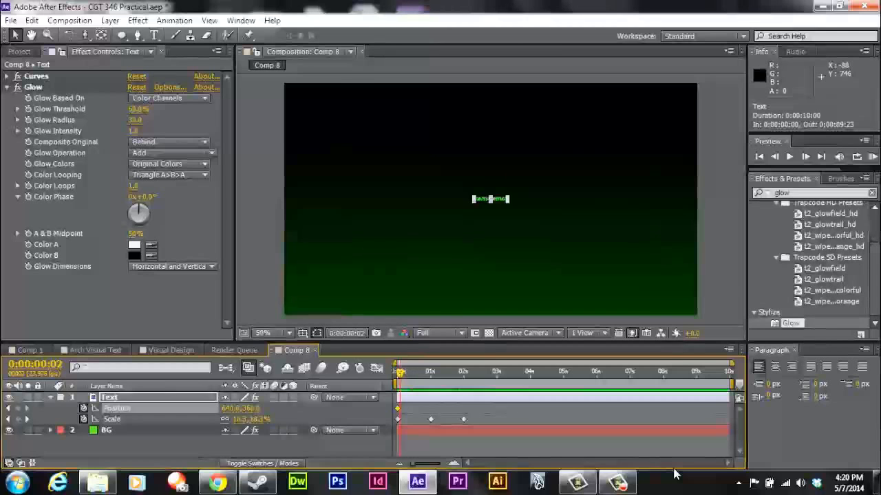
# Keyframe the Text layer's position at 548, 306 at 0:00:00:16 and hold it there with another keyframe at 0:00:00:21
pyautogui.press('space')
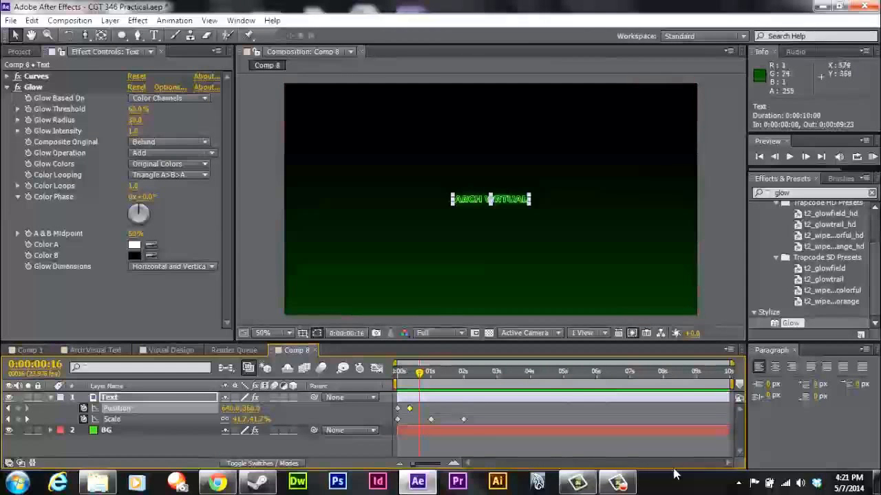
pyautogui.moveTo(505, 206); pyautogui.dragTo(474, 187)
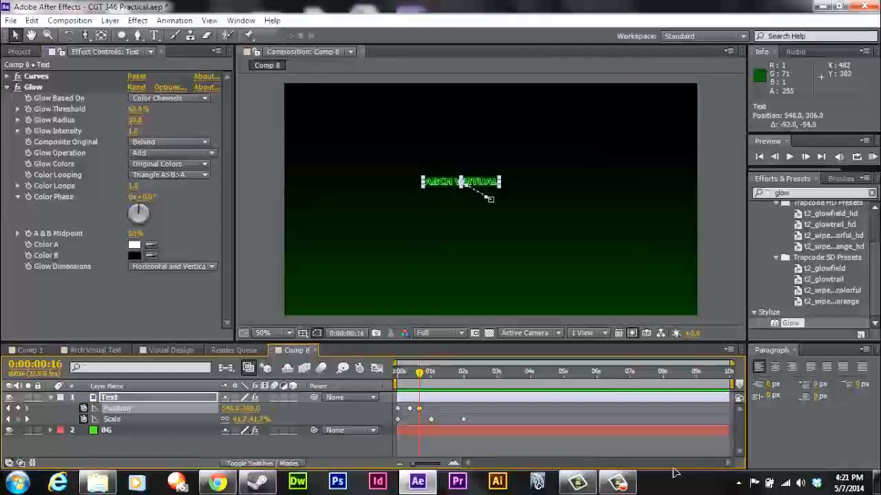
pyautogui.press('space')
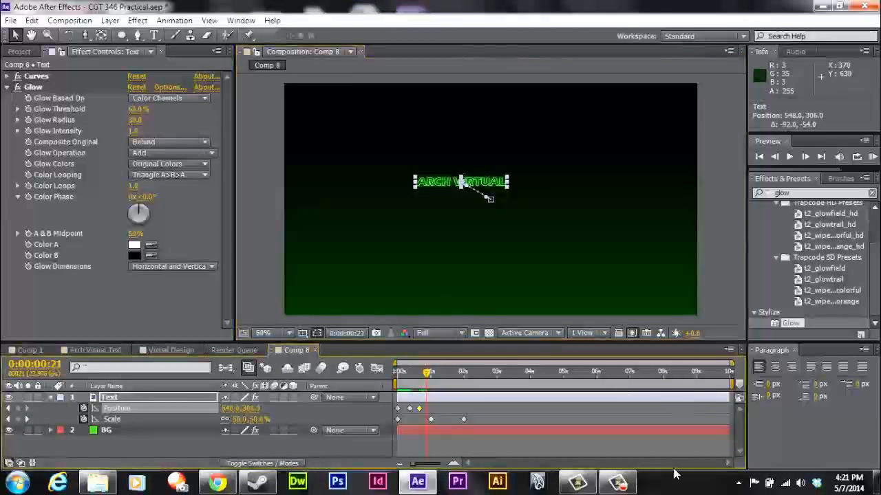
pyautogui.hotkey('ctrl', 'v')
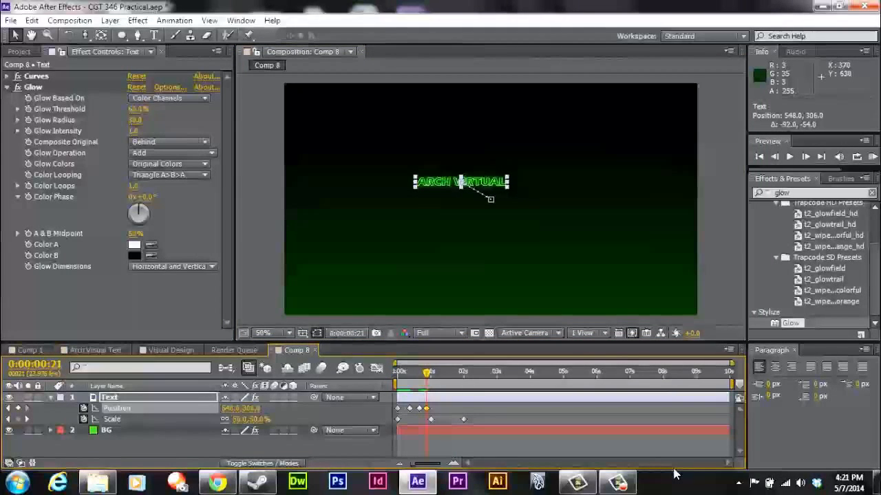
# Move the Text layer up and to the right to position 838, 236 at 0:00:01:04
pyautogui.press('space')
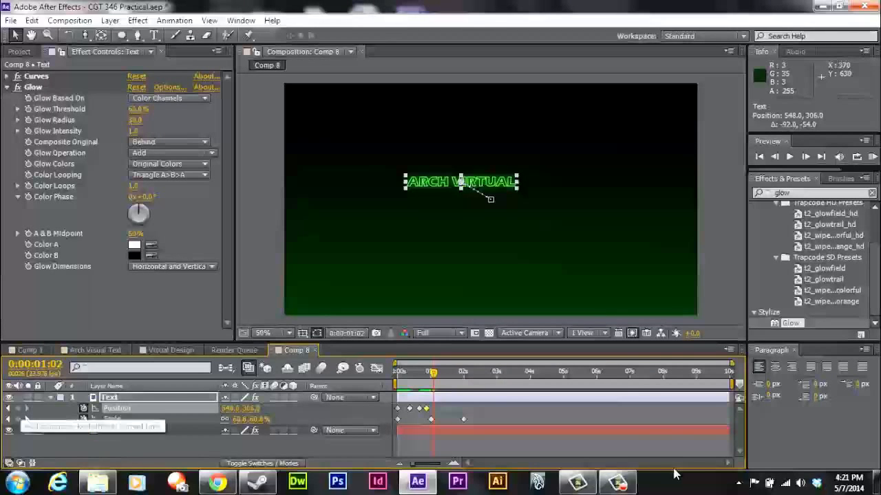
pyautogui.press('pageup')
pyautogui.press('pageup')
pyautogui.press('pagedown')
pyautogui.press('pagedown')
pyautogui.press('pagedown')
pyautogui.press('pagedown')
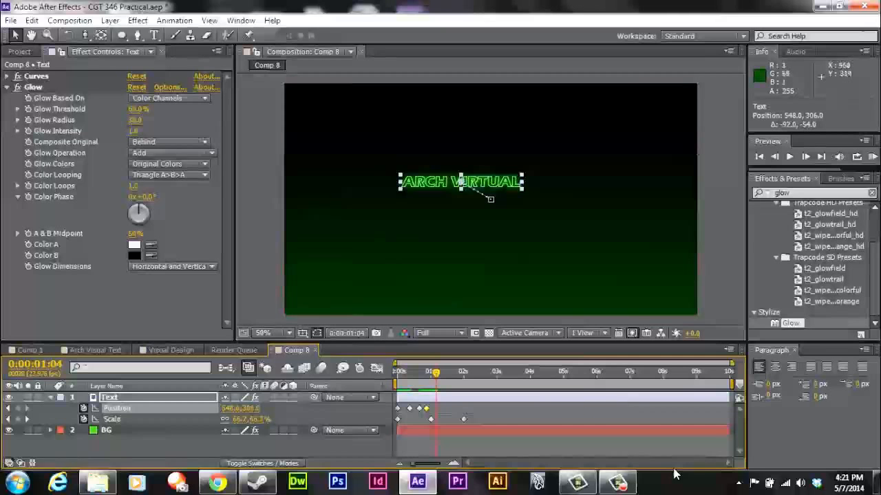
pyautogui.moveTo(461, 181); pyautogui.dragTo(551, 158)
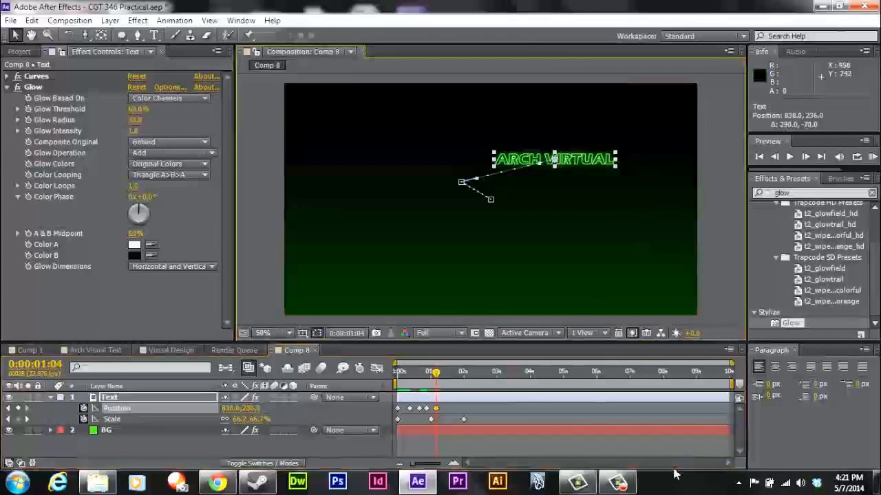
# Add a Position keyframe at 0:00:01:08 that holds the text at 838, 236
pyautogui.press('pagedown')
pyautogui.press('pagedown')
pyautogui.press('pagedown')
pyautogui.press('pagedown')
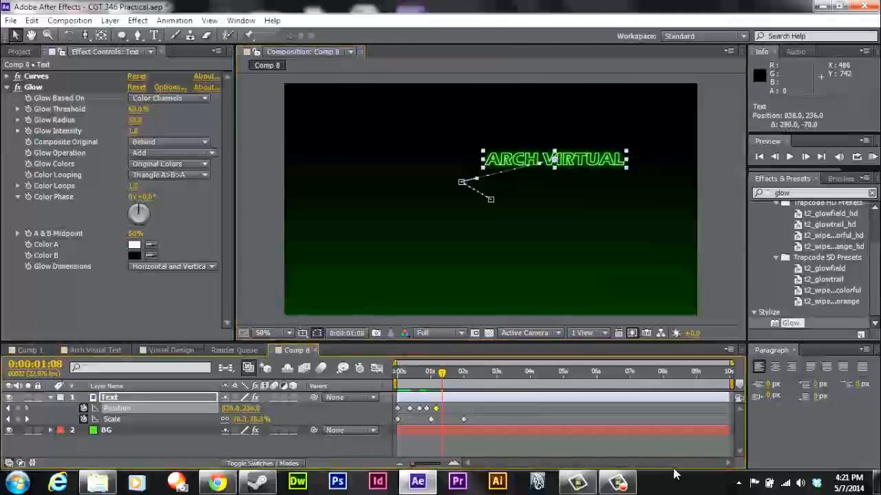
pyautogui.hotkey('ctrl', 'v')
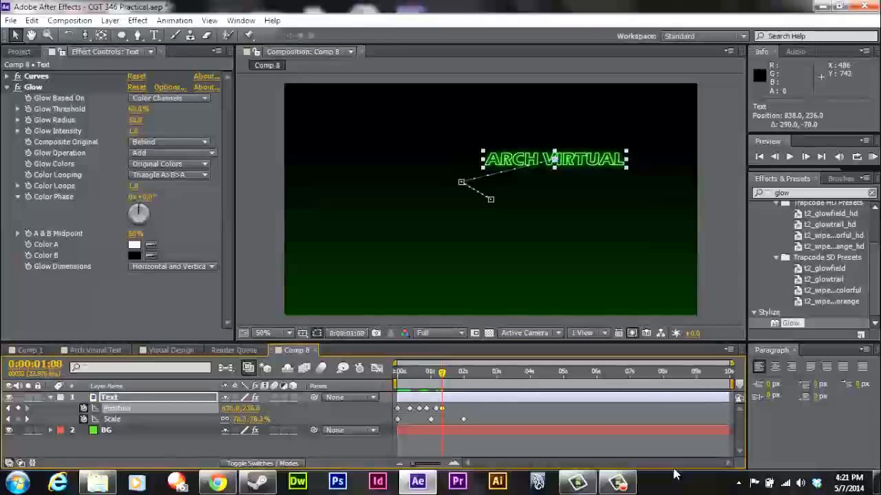
# Move the Text layer straight down to about 836, 502 at 0:00:01:14
pyautogui.press('pagedown')
pyautogui.press('pagedown')
pyautogui.press('pagedown')
pyautogui.press('pagedown')
pyautogui.press('pagedown')
pyautogui.press('pagedown')
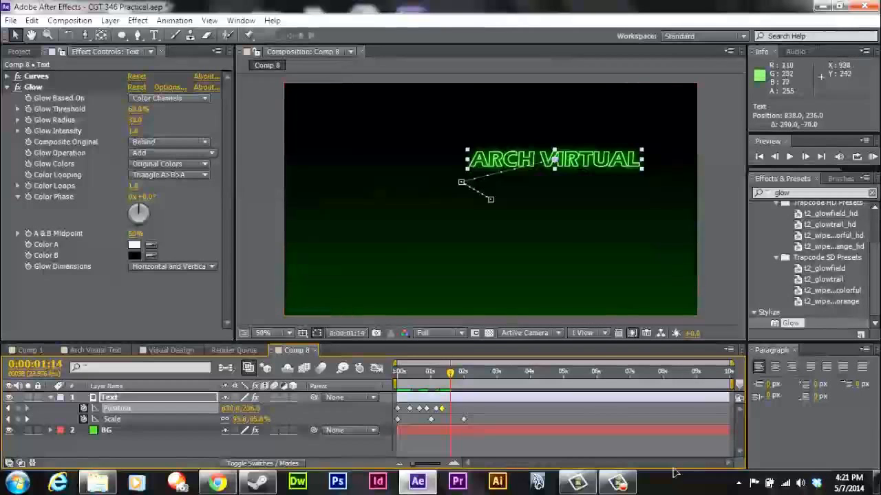
pyautogui.moveTo(584, 162); pyautogui.dragTo(584, 249)
# Add a Position keyframe at 0:00:01:18 that holds the text at 836, 502
pyautogui.press('pagedown')
pyautogui.press('pagedown')
pyautogui.press('pagedown')
pyautogui.press('pagedown')
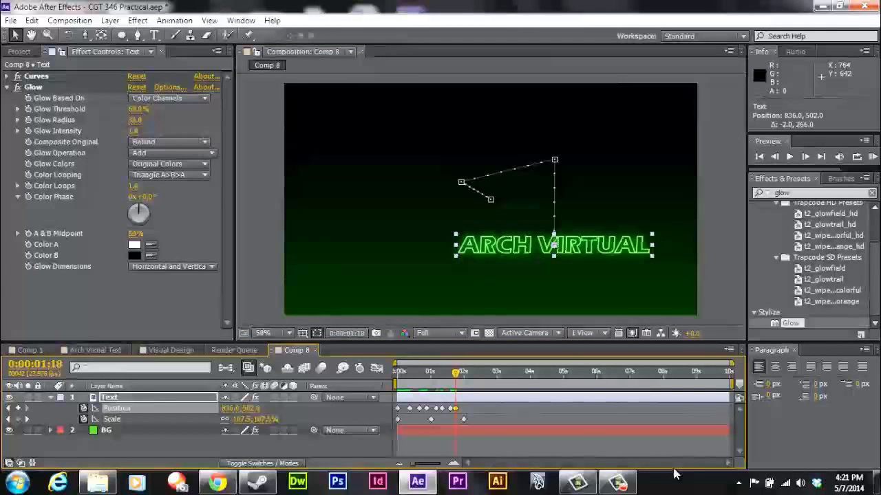
# Step forward to two seconds and back through the preceding frames to review the text's position and scale animation
pyautogui.press('pagedown')
pyautogui.press('pagedown')
pyautogui.press('pagedown')
pyautogui.press('pagedown')
pyautogui.press('pagedown')
pyautogui.press('pagedown')
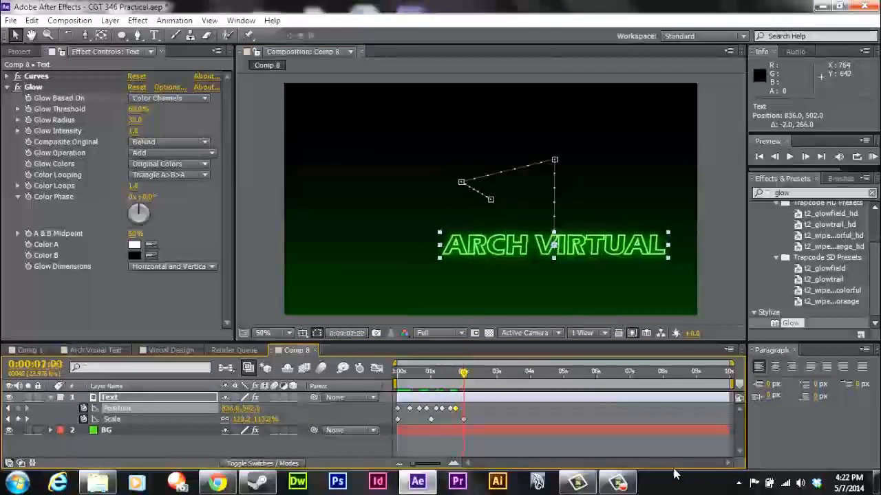
pyautogui.press('pageup')
pyautogui.press('pageup')
pyautogui.press('pageup')
pyautogui.press('pageup')
pyautogui.press('pageup')
pyautogui.press('pageup')
pyautogui.press('pageup')
pyautogui.press('pageup')
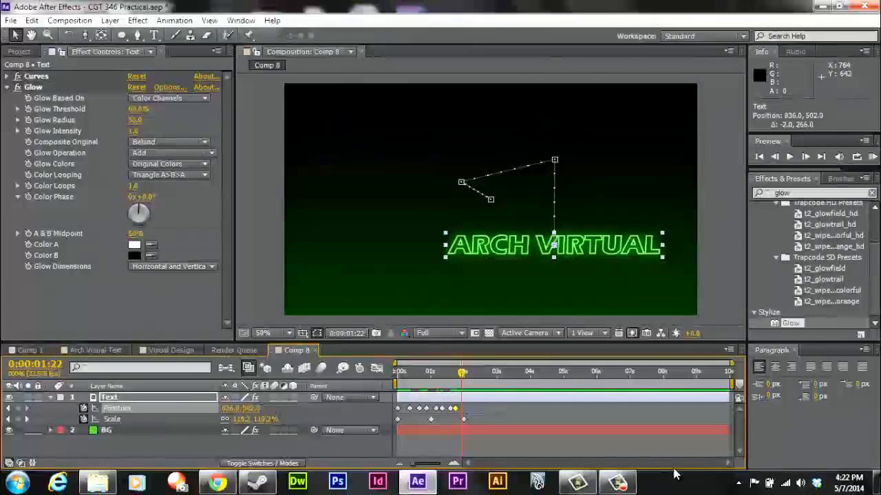
pyautogui.press('pageup')
pyautogui.press('pageup')
pyautogui.press('pageup')
pyautogui.press('pageup')
pyautogui.press('pageup')
pyautogui.press('pageup')
pyautogui.press('pageup')
pyautogui.press('pageup')
pyautogui.press('pageup')
pyautogui.press('pageup')
# Move the Text layer down and to the left to position 672, 594 at 0:00:02:00
pyautogui.press('pagedown')
pyautogui.press('pagedown')
pyautogui.press('pagedown')
pyautogui.press('pagedown')
pyautogui.press('pagedown')
pyautogui.press('pagedown')
pyautogui.press('pagedown')
pyautogui.press('pagedown')
pyautogui.press('pagedown')
pyautogui.press('pagedown')
pyautogui.press('pagedown')
pyautogui.press('pagedown')
pyautogui.press('pagedown')
pyautogui.press('pagedown')
pyautogui.press('pagedown')
pyautogui.press('pagedown')
pyautogui.press('pagedown')
pyautogui.press('pagedown')
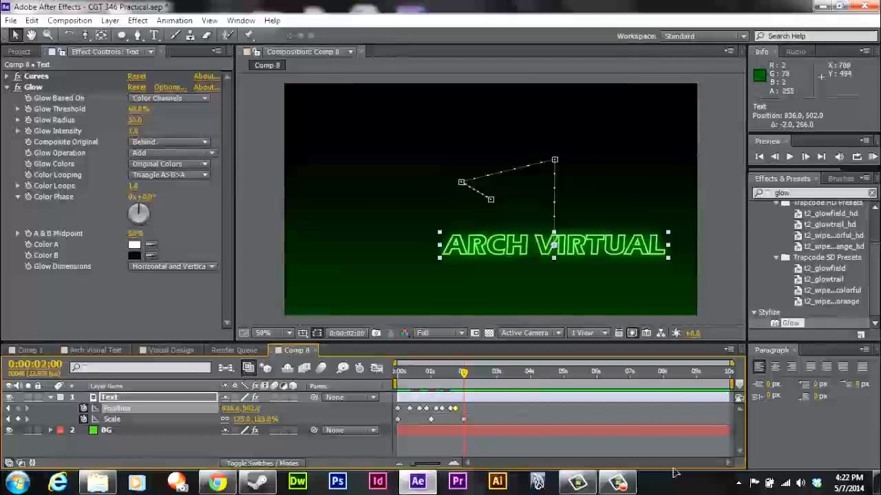
pyautogui.moveTo(510, 244)
pyautogui.mouseDown()
pyautogui.moveTo(444, 277)
pyautogui.moveTo(457, 274)
pyautogui.mouseUp()
# Centre the text horizontally at position 646, 594 using the Title/Action Safe guides, and hide the guides again
pyautogui.click(317, 333)
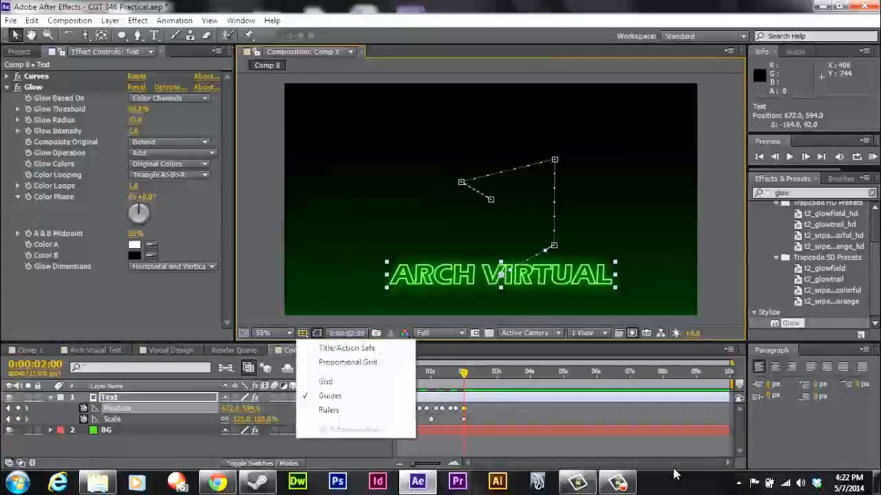
pyautogui.click(346, 347)
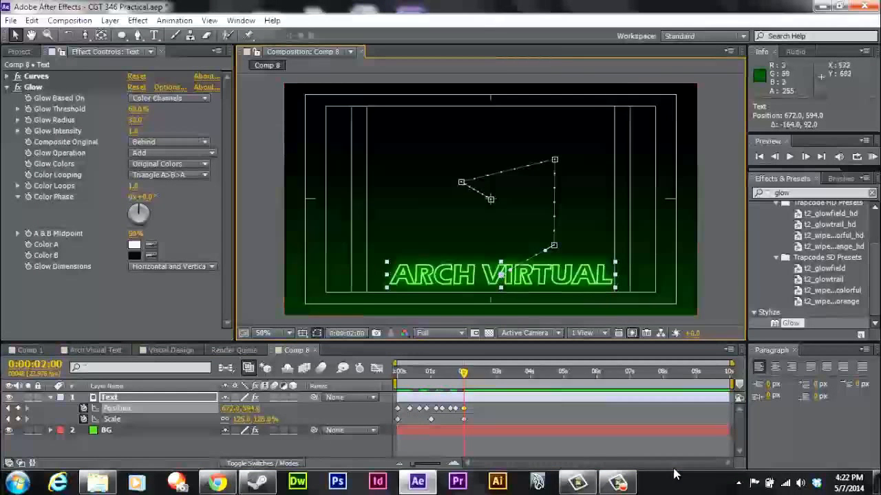
pyautogui.moveTo(485, 275); pyautogui.dragTo(477, 275)
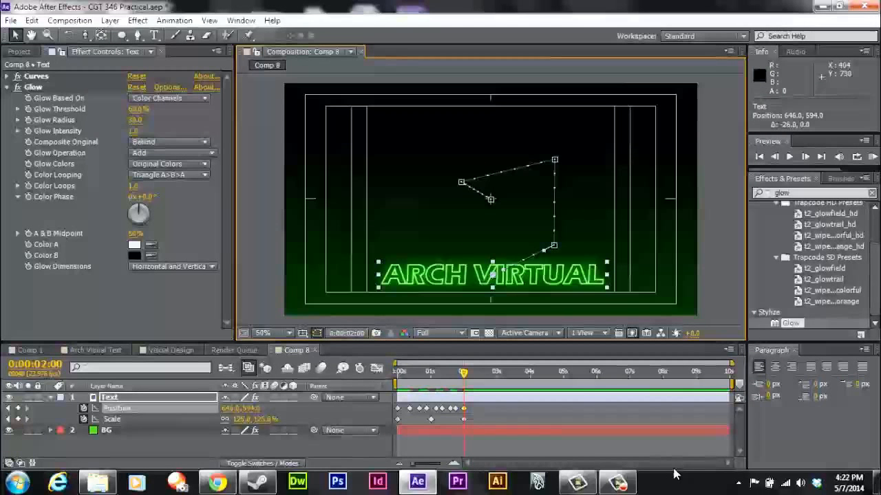
pyautogui.click(316, 333)
pyautogui.click(330, 340)
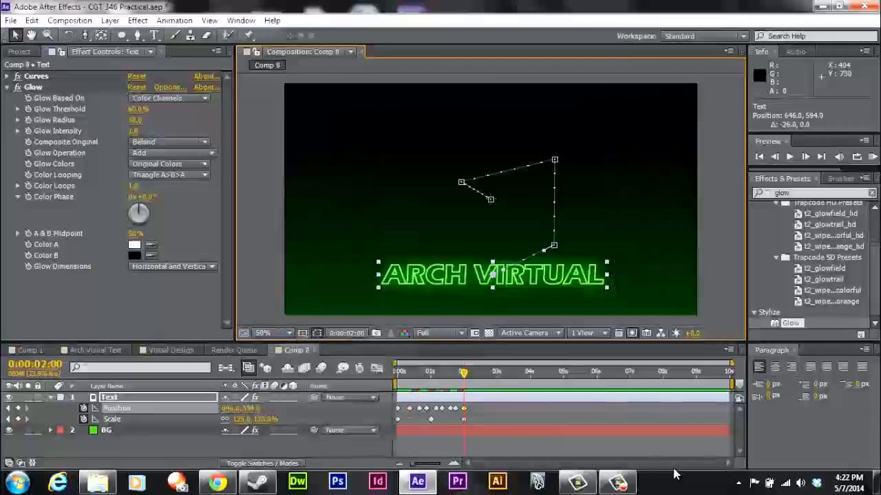
# Reveal the Text layer's Opacity and keyframe it at 0% at 0:00:00:00
pyautogui.moveTo(464, 372)
pyautogui.mouseDown()
pyautogui.moveTo(403, 372)
pyautogui.moveTo(464, 372)
pyautogui.mouseUp()
pyautogui.click(481, 397)
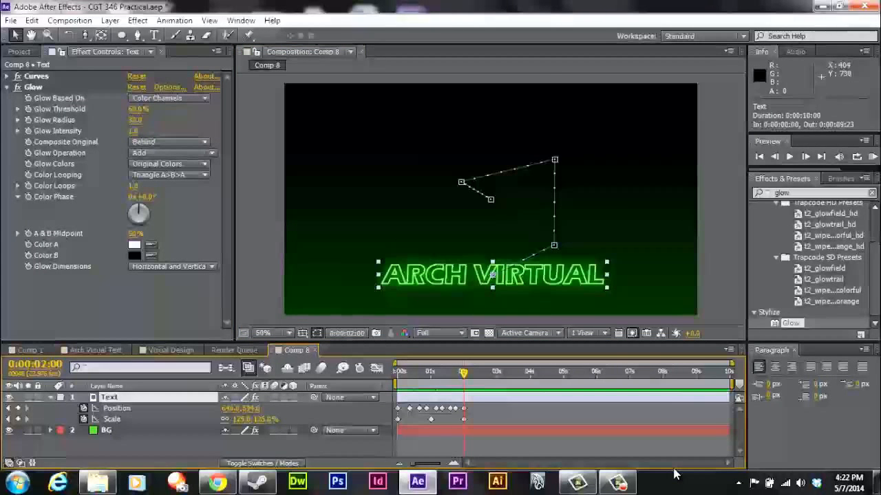
pyautogui.hotkey('shift', 't')
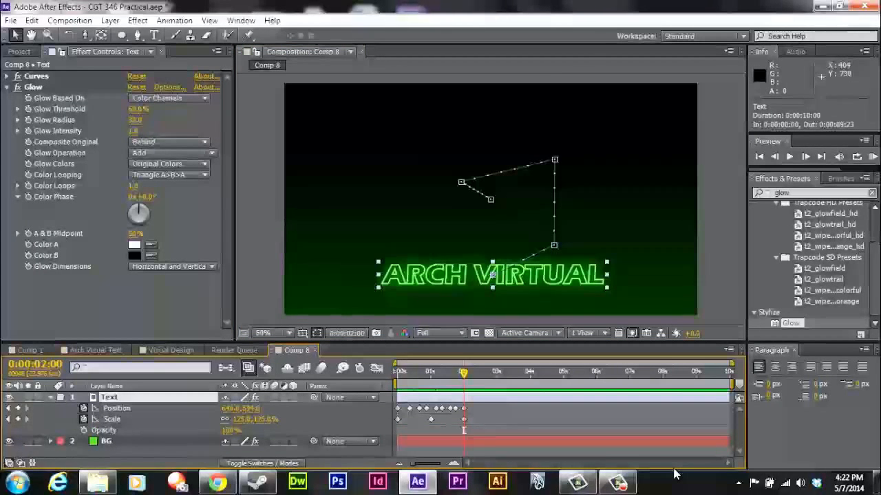
pyautogui.press('Home')
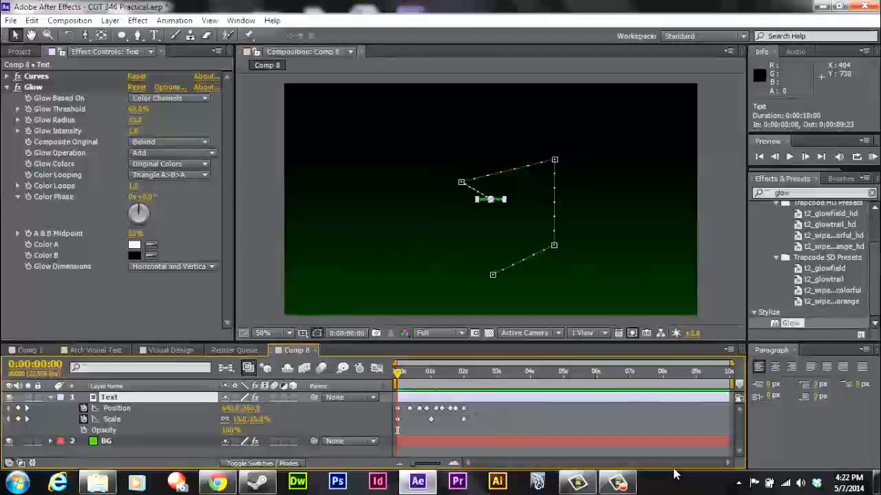
pyautogui.moveTo(231, 431); pyautogui.dragTo(162, 431)
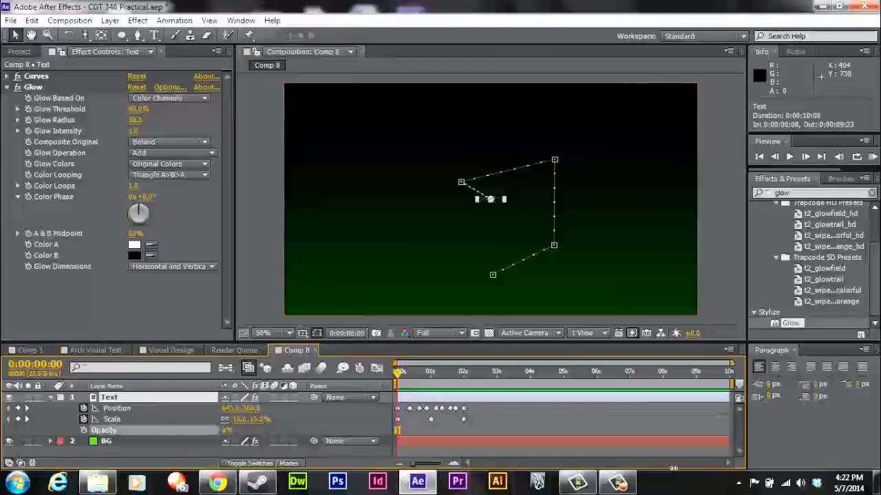
pyautogui.hotkey('alt', 'shift', 't')
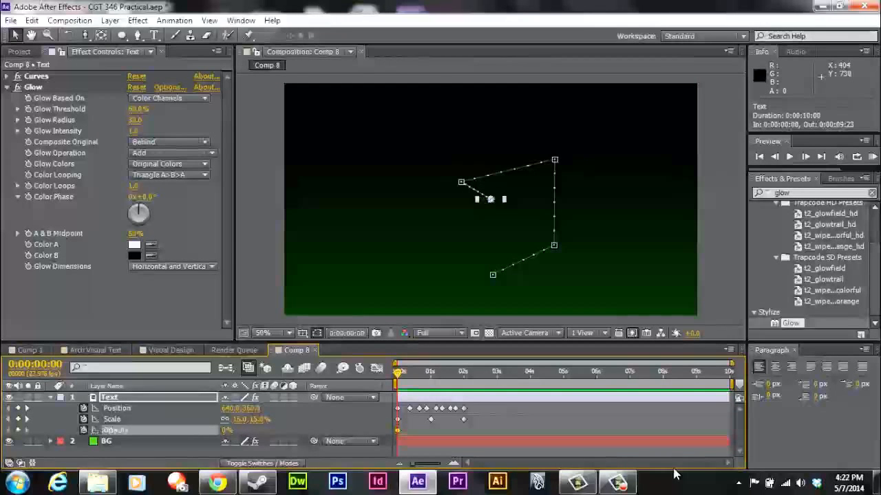
# Add a 0% Opacity keyframe to the Text layer at 0:00:00:07
pyautogui.press('pagedown')
pyautogui.press('pagedown')
pyautogui.press('pagedown')
pyautogui.press('pagedown')
pyautogui.press('pagedown')
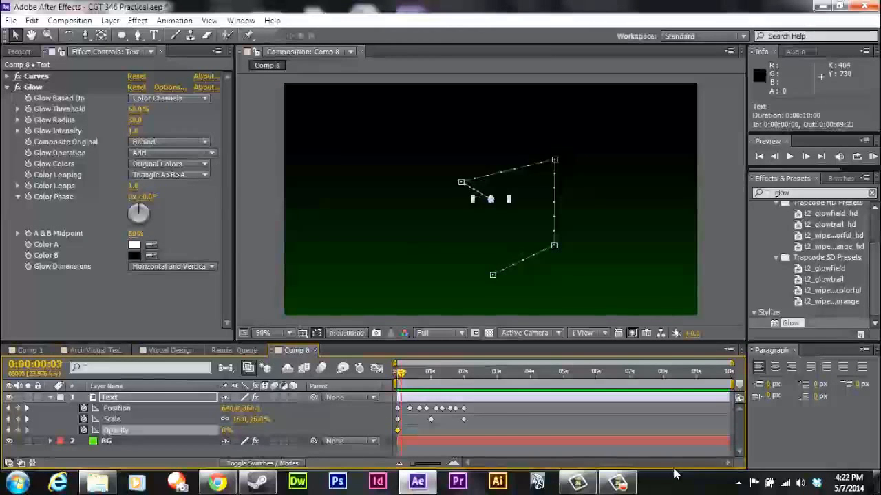
pyautogui.press('pagedown')
pyautogui.press('pagedown')
pyautogui.press('pagedown')
pyautogui.press('pagedown')
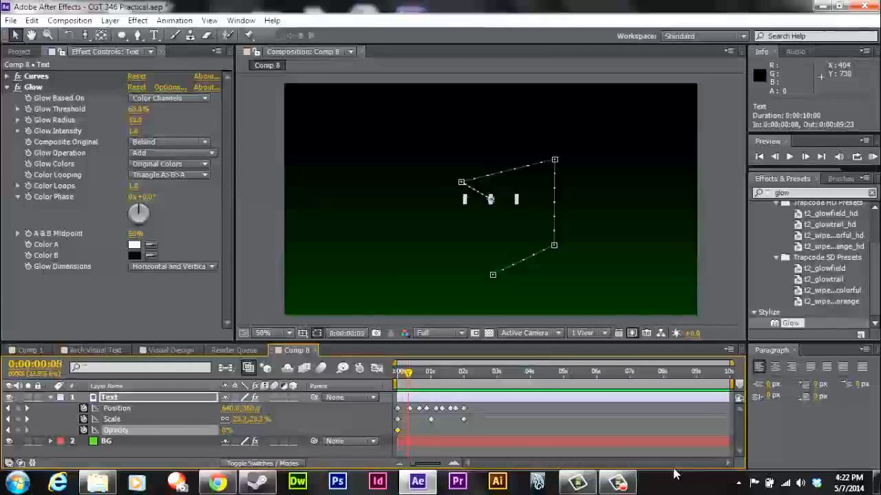
pyautogui.press('pageup')
pyautogui.press('pageup')
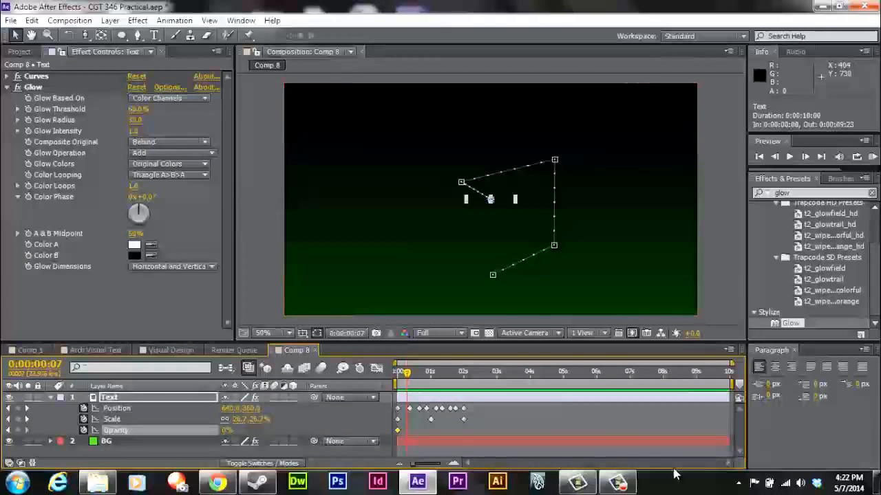
pyautogui.hotkey('ctrl', 'v')
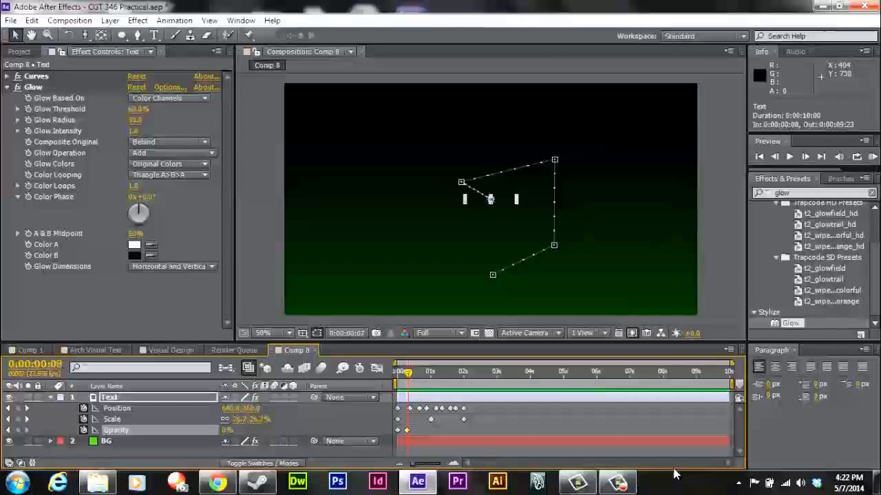
# Set the Text layer's Opacity to 15% at 0:00:00:09 and hold that value with a keyframe at 0:00:00:11
pyautogui.press('pagedown')
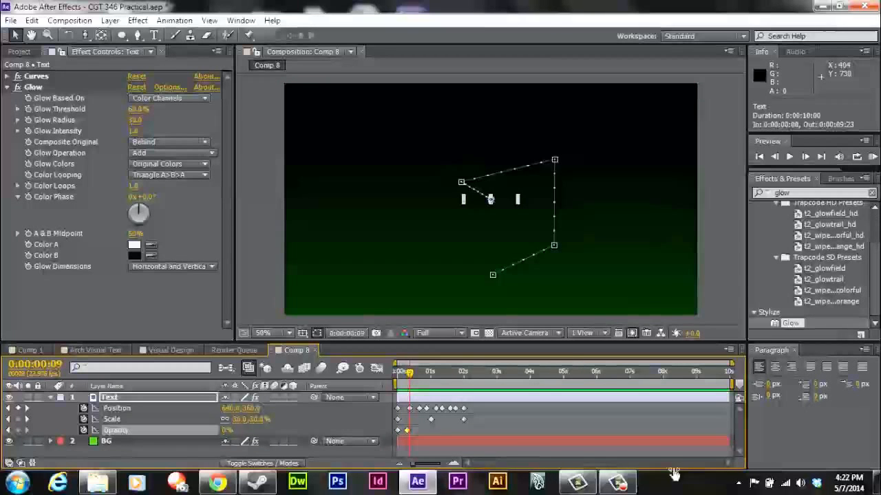
pyautogui.click(225, 430)
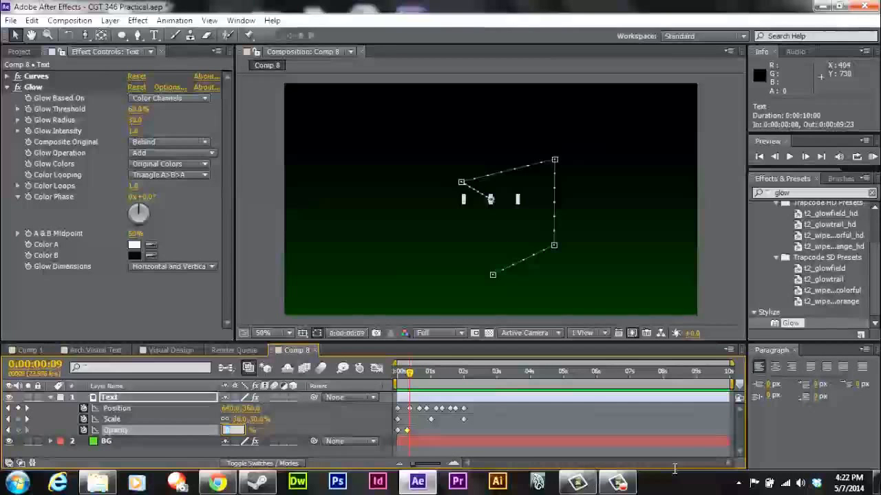
pyautogui.write('100')
pyautogui.press('Return')
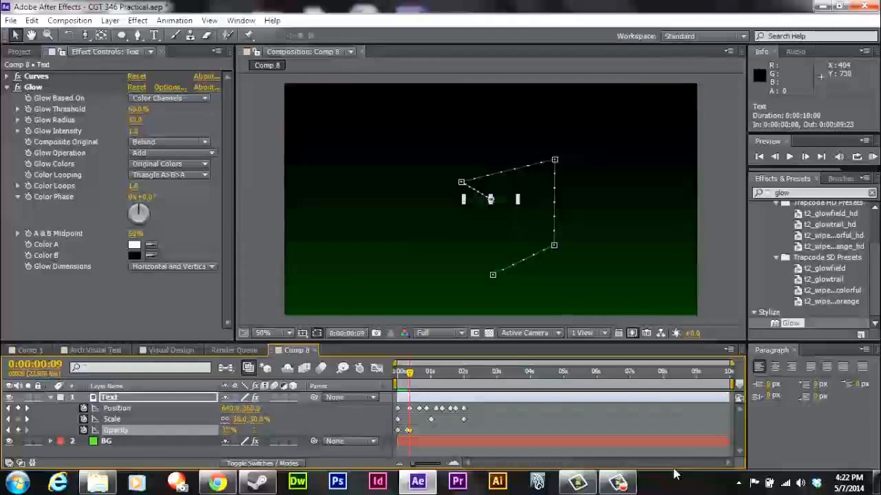
pyautogui.press('pagedown')
pyautogui.press('pagedown')
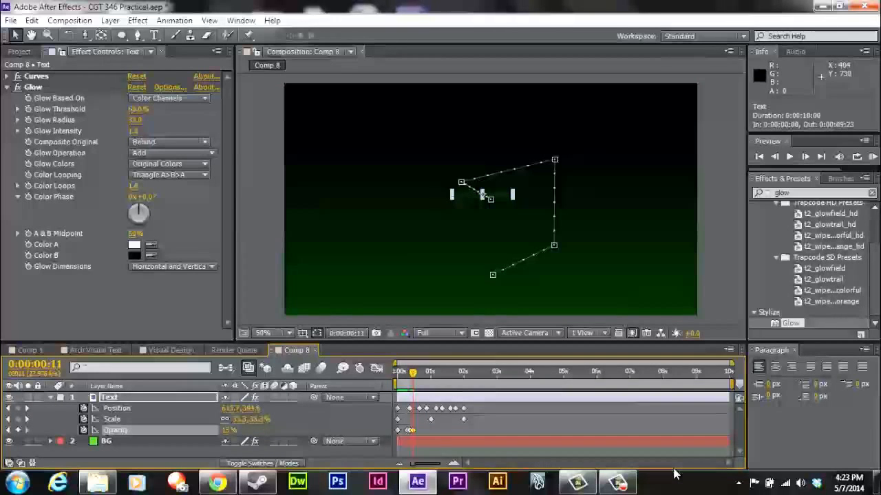
# Set the Text layer's Opacity to 0% at 0:00:00:13
pyautogui.press('pagedown')
pyautogui.press('pagedown')
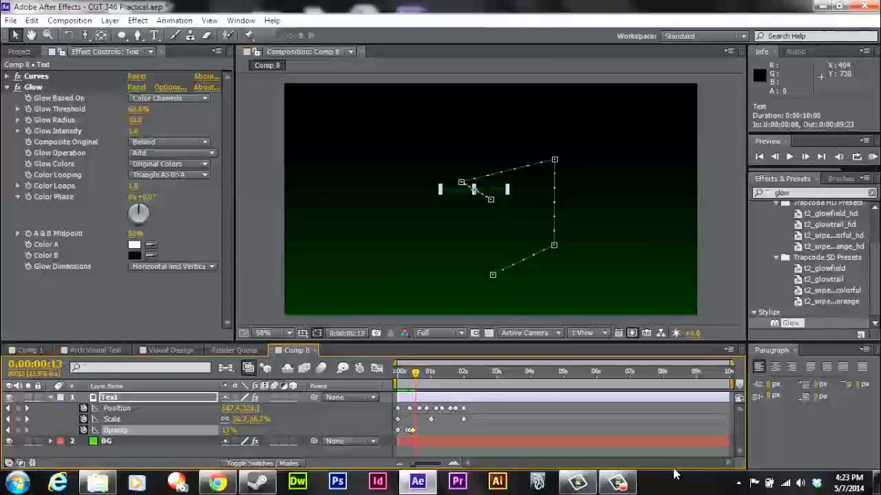
pyautogui.click(227, 430)
pyautogui.write('0')
pyautogui.press('Return')
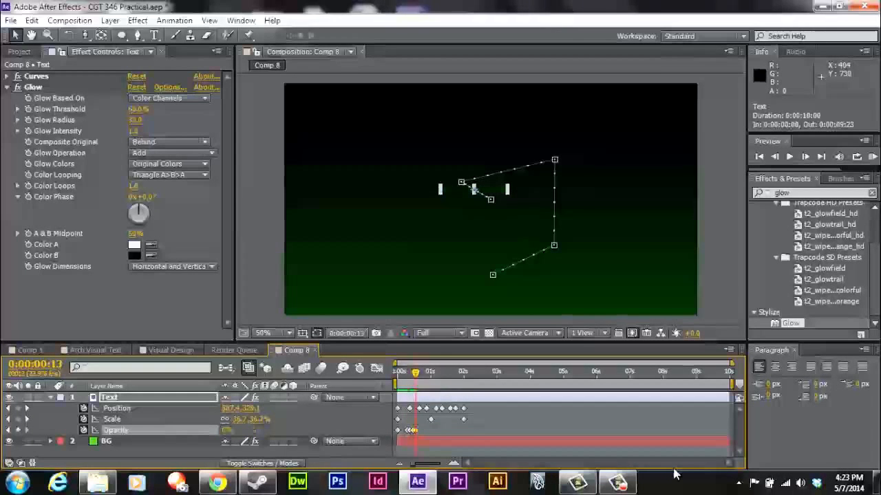
# Hold the Text layer's Opacity at 0% with another keyframe at 0:00:00:16
pyautogui.press('pagedown')
pyautogui.press('pagedown')
pyautogui.press('pagedown')
pyautogui.press('pagedown')
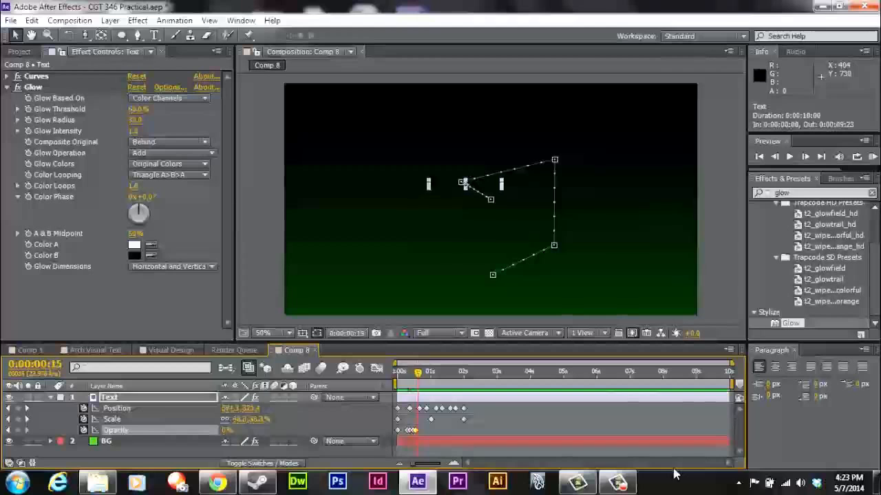
pyautogui.press('pageup')
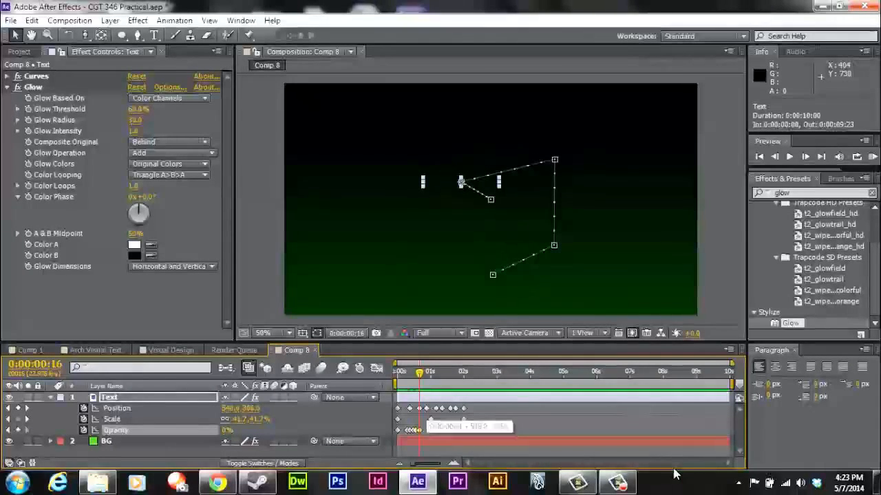
# Set the Text layer's Opacity to 40% at 0:00:00:18 and hold that value with a keyframe at 0:00:00:21
pyautogui.press('pagedown')
pyautogui.press('pagedown')
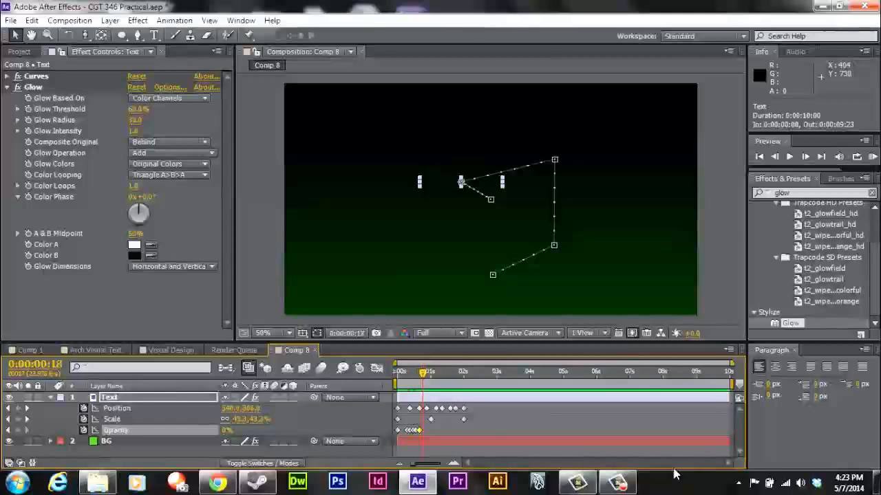
pyautogui.click(227, 430)
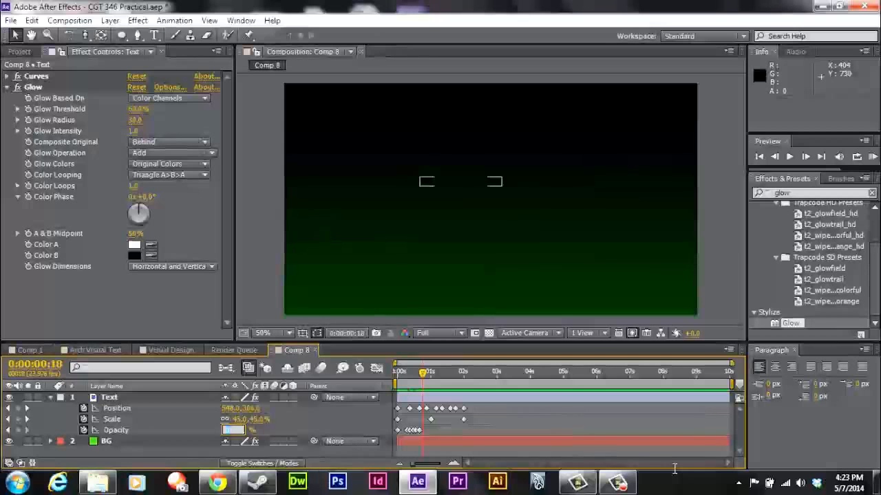
pyautogui.press('Return')
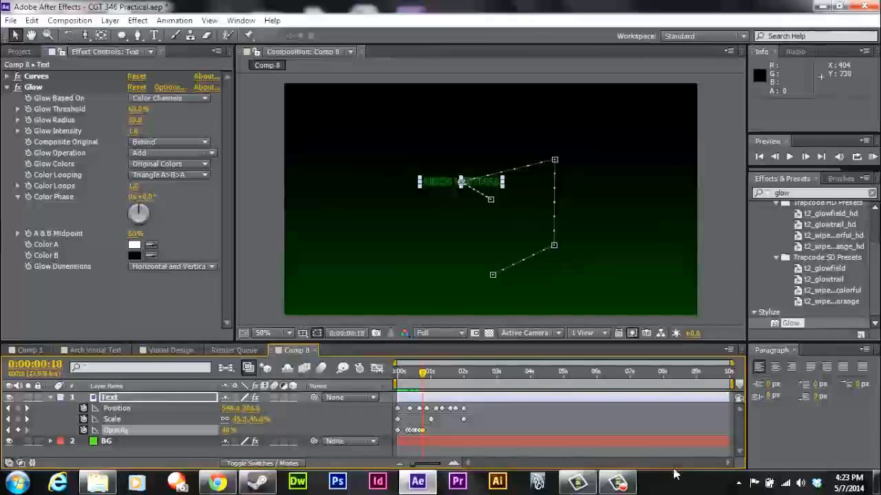
pyautogui.press('pagedown')
pyautogui.press('pagedown')
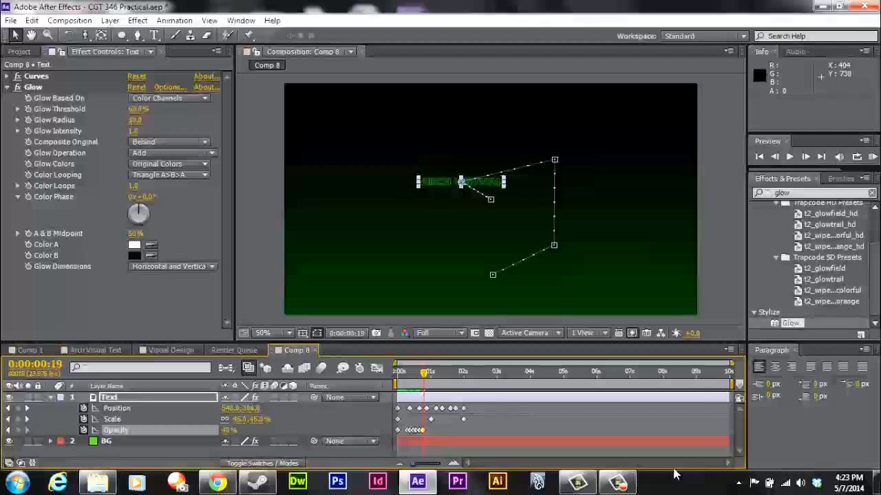
pyautogui.press('pagedown')
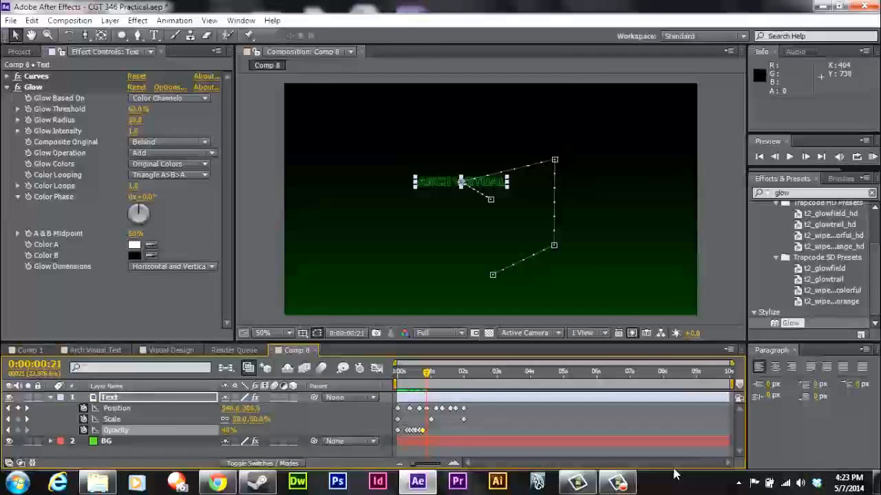
# Set the Text layer's Opacity to 0% at 0:00:00:23 and add a matching 0% keyframe at 0:00:01:01
pyautogui.press('pagedown')
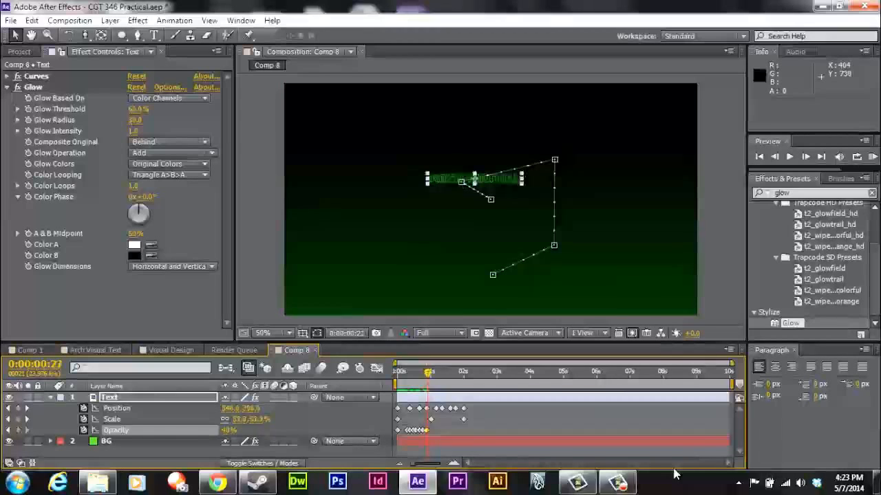
pyautogui.press('pagedown')
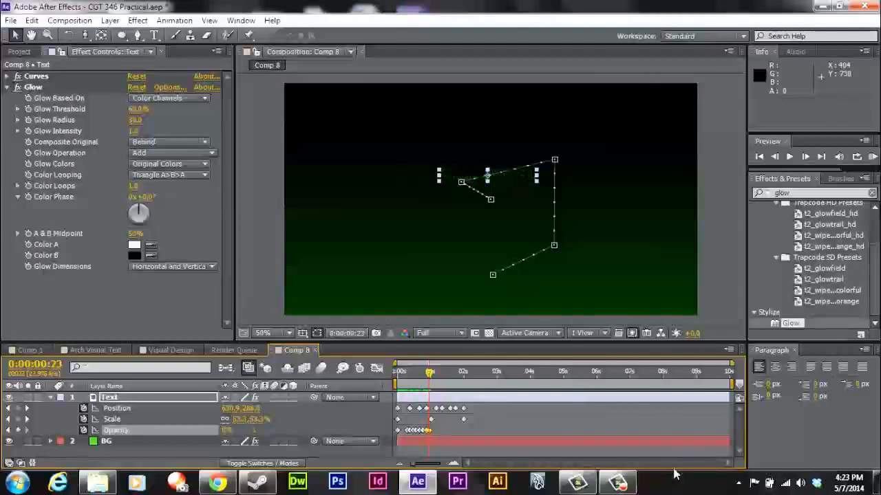
pyautogui.press('pagedown')
pyautogui.press('pagedown')
pyautogui.press('pagedown')
pyautogui.press('pagedown')
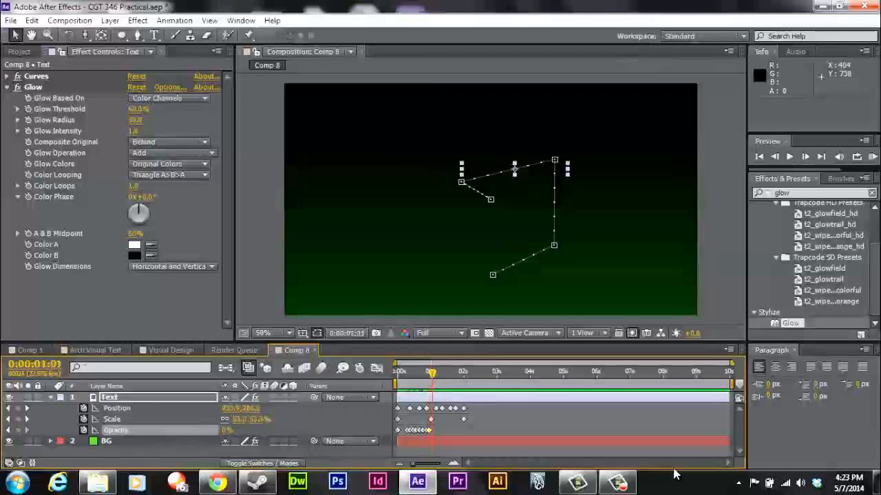
pyautogui.press('pageup')
pyautogui.press('pageup')
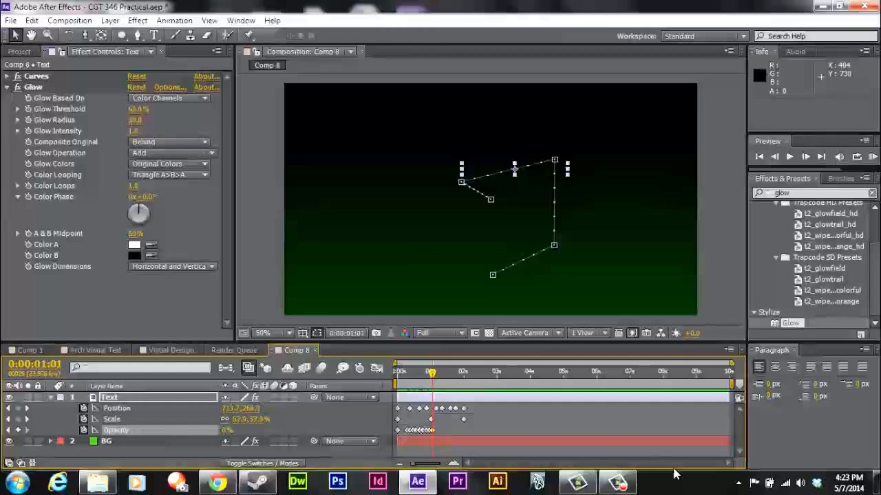
# Shift the last Opacity keyframe to 0:00:01:02, and set the Text layer's Opacity to 65% at 0:00:01:04
pyautogui.press('pagedown')
pyautogui.press('pagedown')
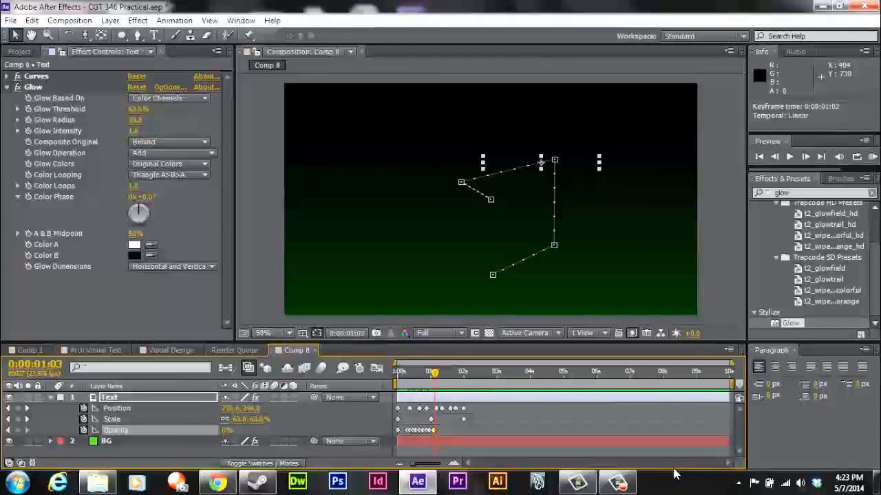
pyautogui.press('pagedown')
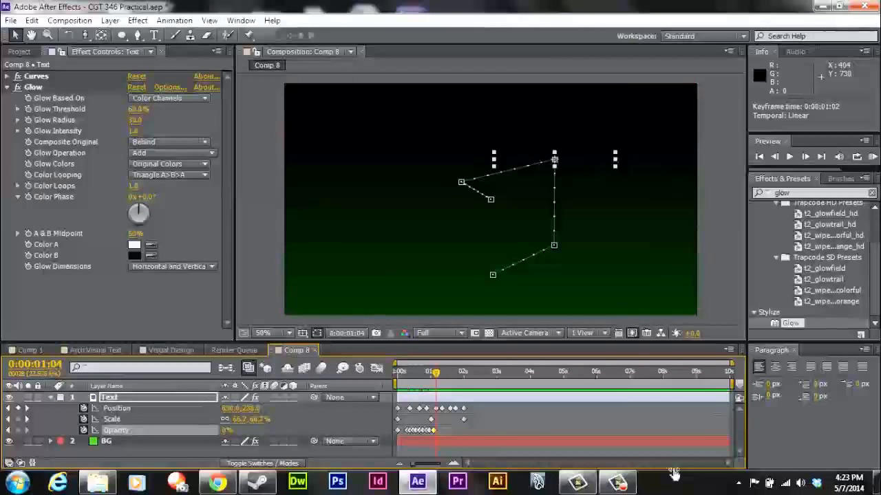
pyautogui.click(225, 430)
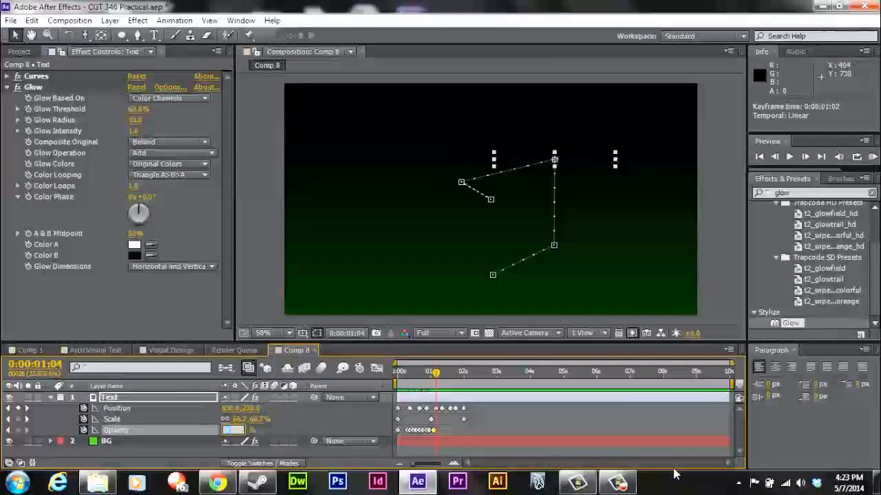
pyautogui.write('65')
pyautogui.press('Return')
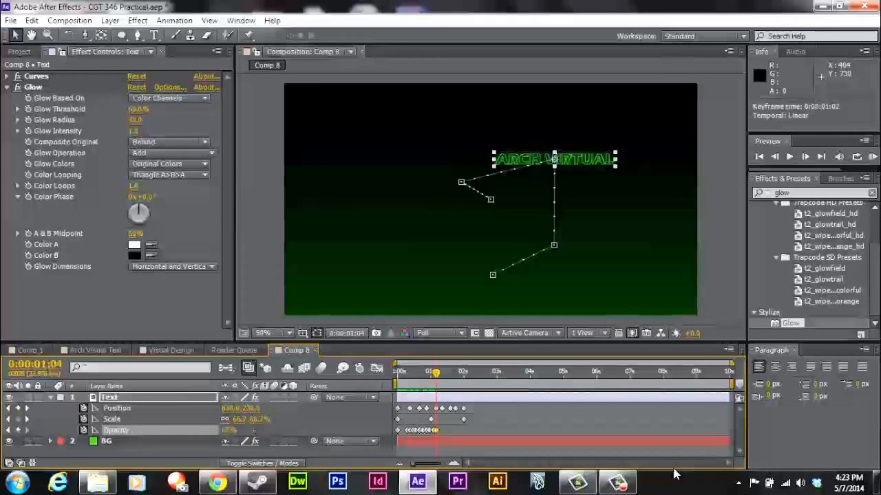
# Hold the Text layer's Opacity at 65% with a keyframe at 0:00:01:08 and set it to 0% at 0:00:01:09
pyautogui.press('pagedown')
pyautogui.press('pagedown')
pyautogui.press('pagedown')
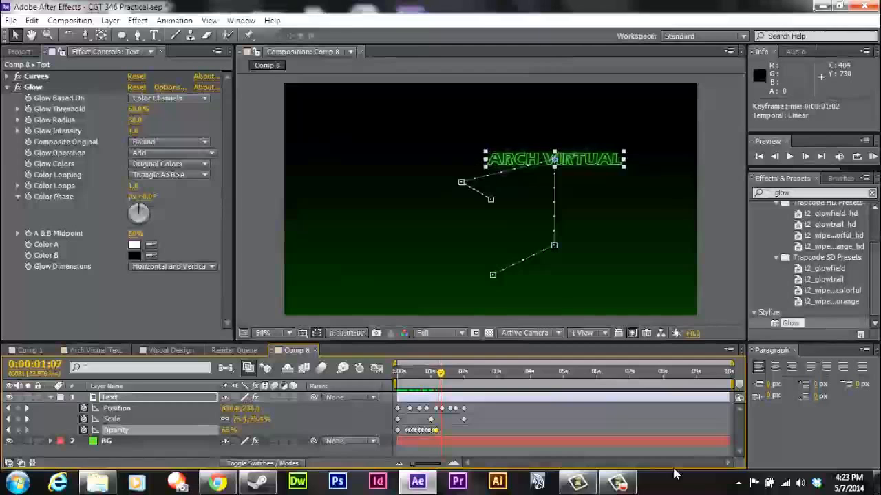
pyautogui.press('pagedown')
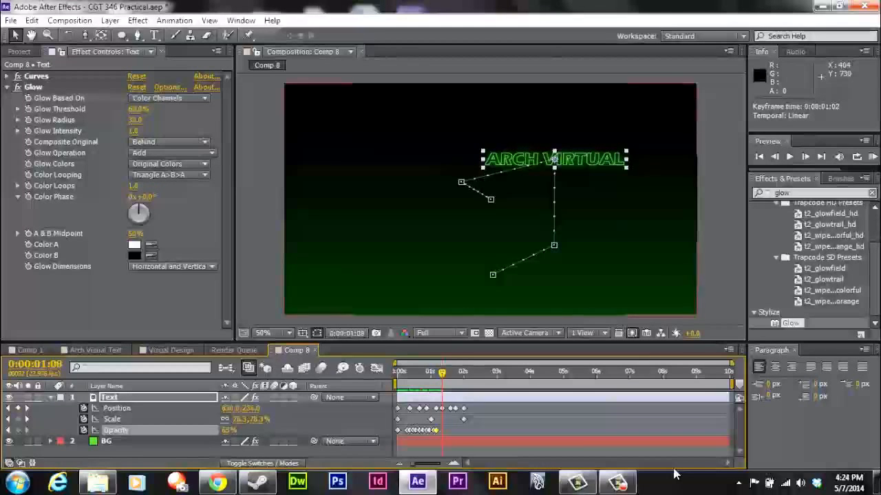
pyautogui.hotkey('ctrl', 'v')
pyautogui.press('pagedown')
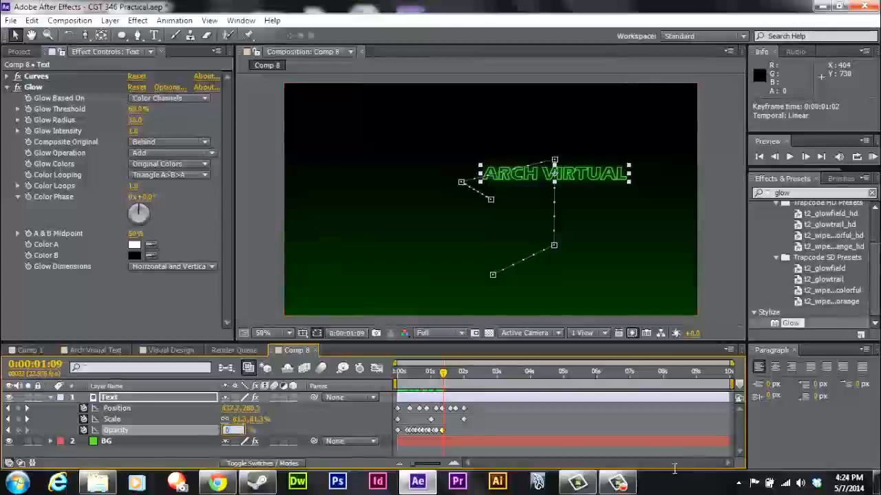
pyautogui.hotkey('ctrl', 'v')
# Keep the Text layer's Opacity at 0% with a keyframe at 0:00:01:12
pyautogui.press('pagedown')
pyautogui.press('pagedown')
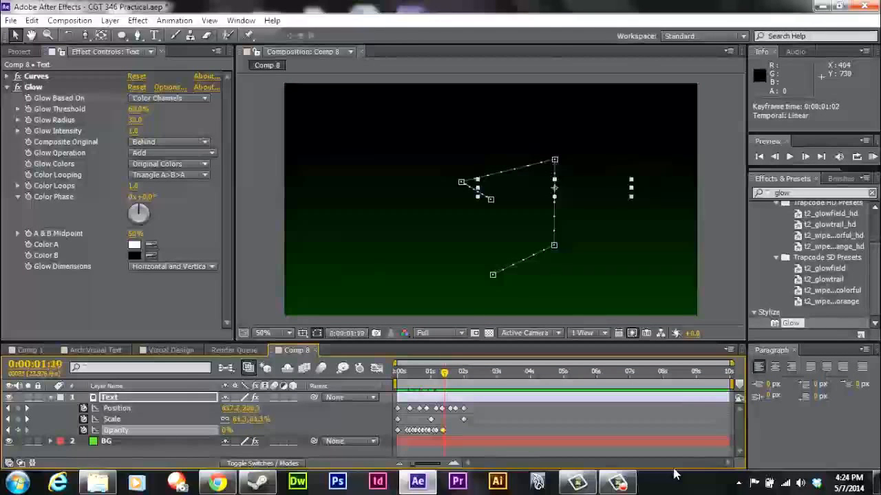
pyautogui.press('pagedown')
pyautogui.press('pagedown')
pyautogui.press('pagedown')
pyautogui.press('pagedown')
pyautogui.press('pagedown')
pyautogui.press('pagedown')
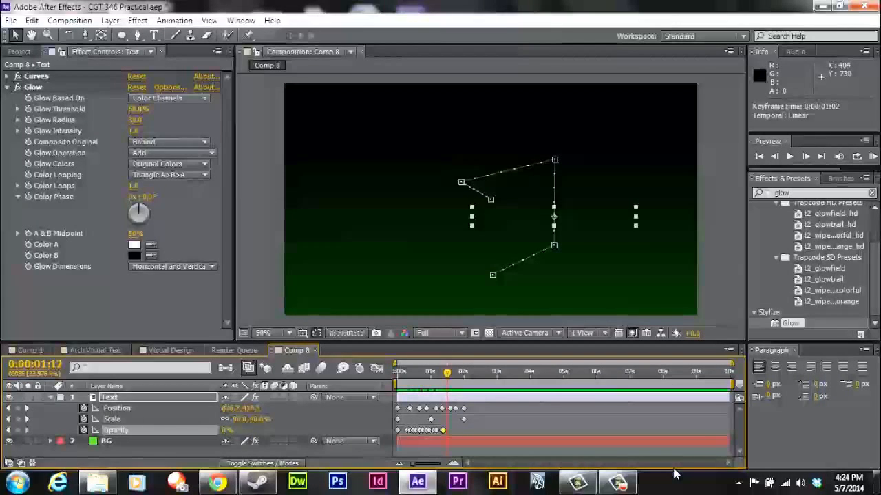
pyautogui.hotkey('ctrl', 'v')
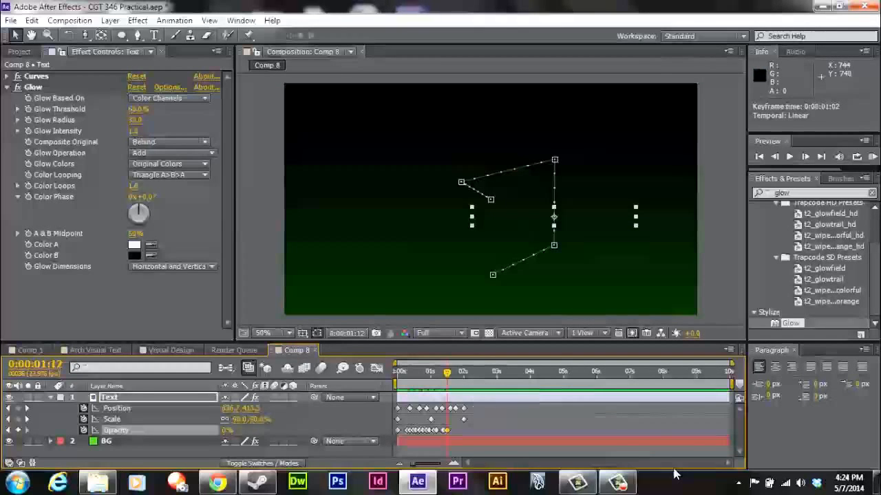
# Set the Text layer's Opacity to 75% at 0:00:01:14
pyautogui.press('pagedown')
pyautogui.press('pagedown')
pyautogui.press('pageup')
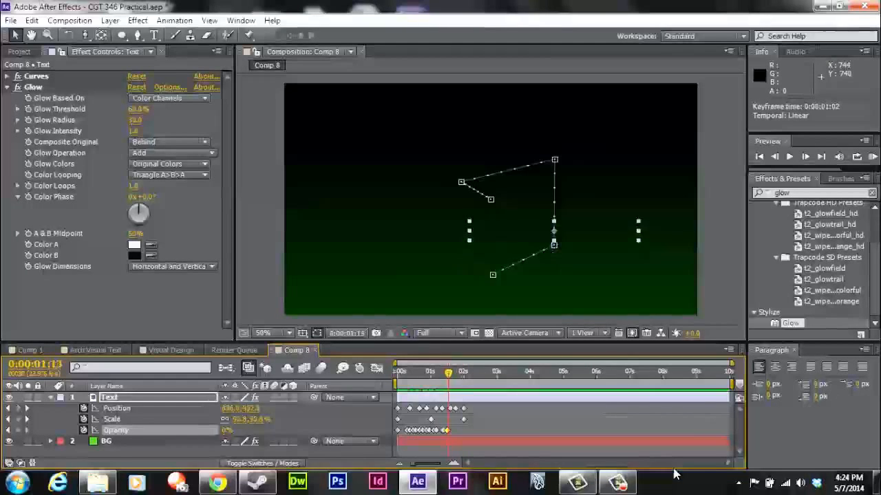
pyautogui.press('pagedown')
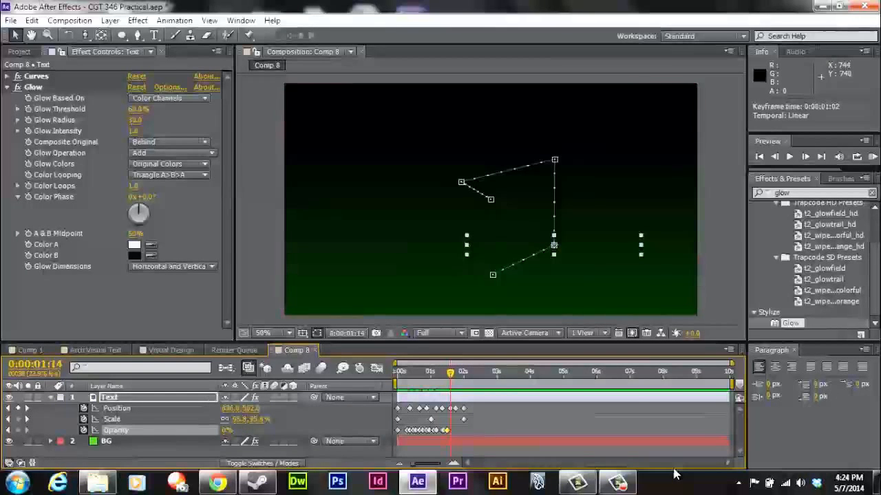
pyautogui.press('Tab')
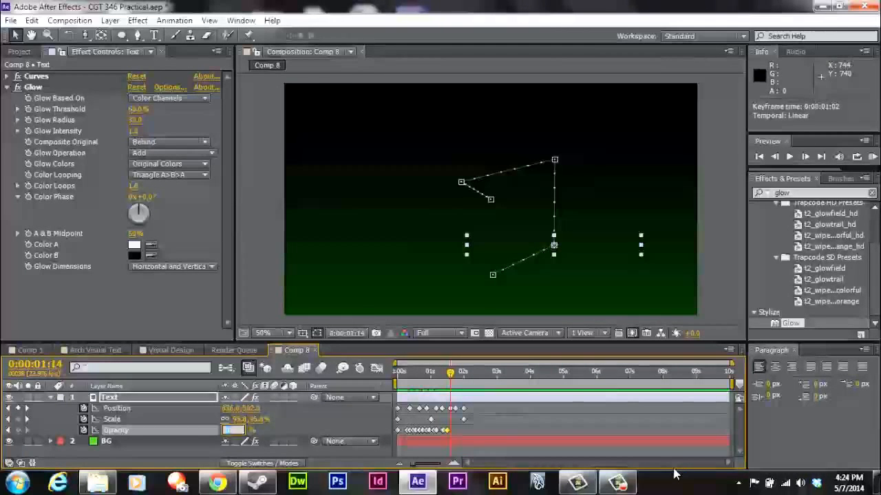
pyautogui.write('75')
pyautogui.press('Return')
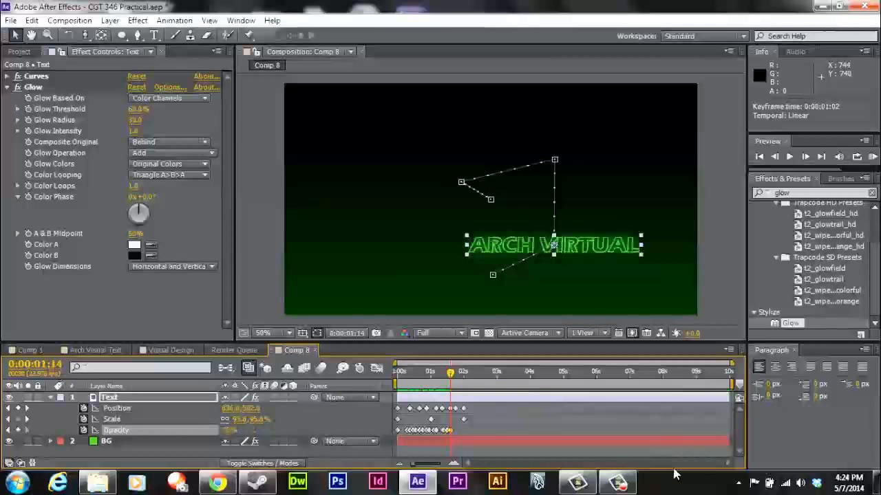
# Set the Text layer's Opacity to 0% at 0:00:01:17
pyautogui.press('pagedown')
pyautogui.press('pagedown')
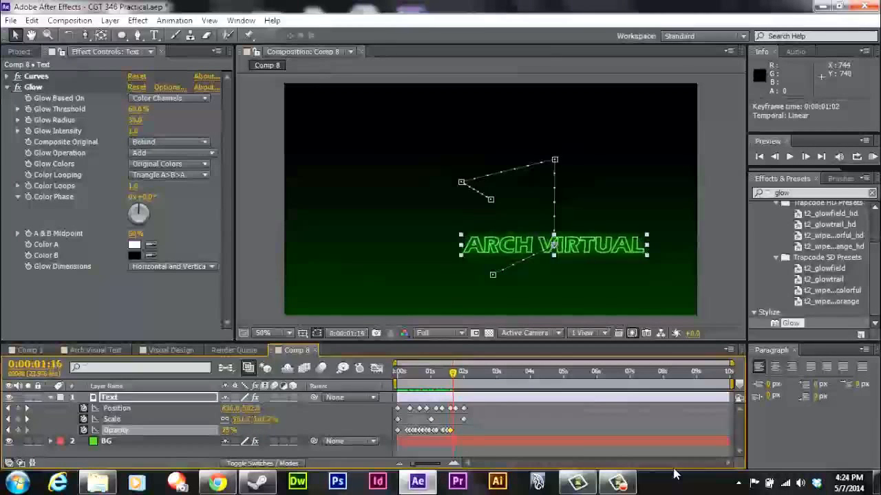
pyautogui.press('pagedown')
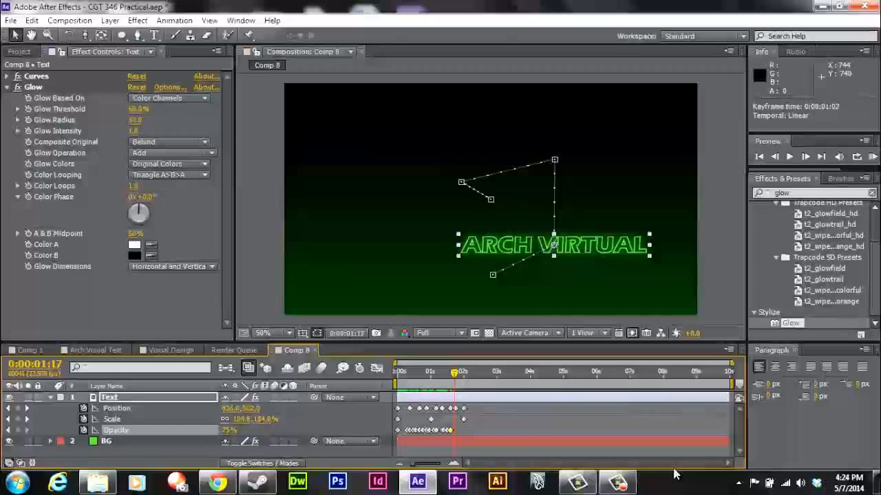
pyautogui.press('pagedown')
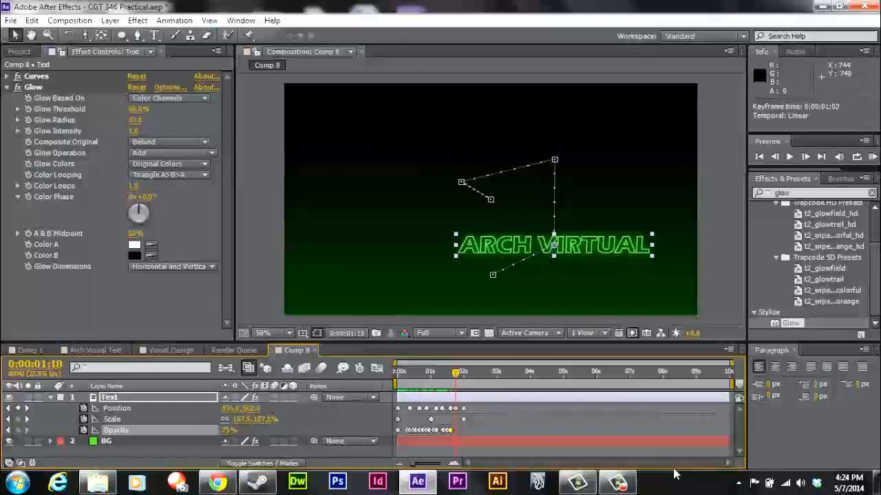
pyautogui.press('pageup')
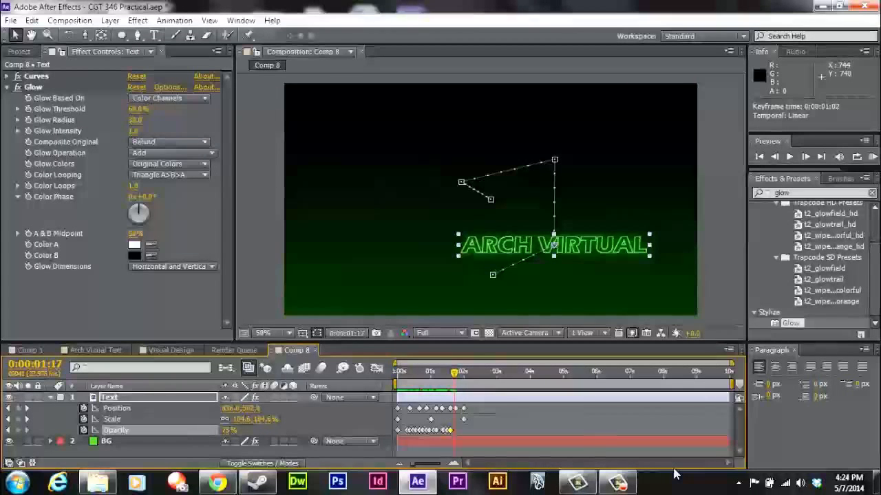
pyautogui.click(229, 430)
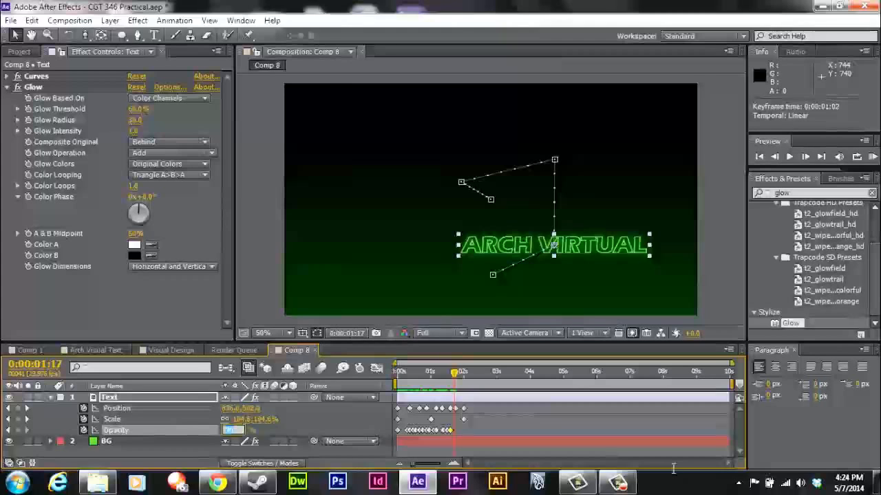
pyautogui.press('Return')
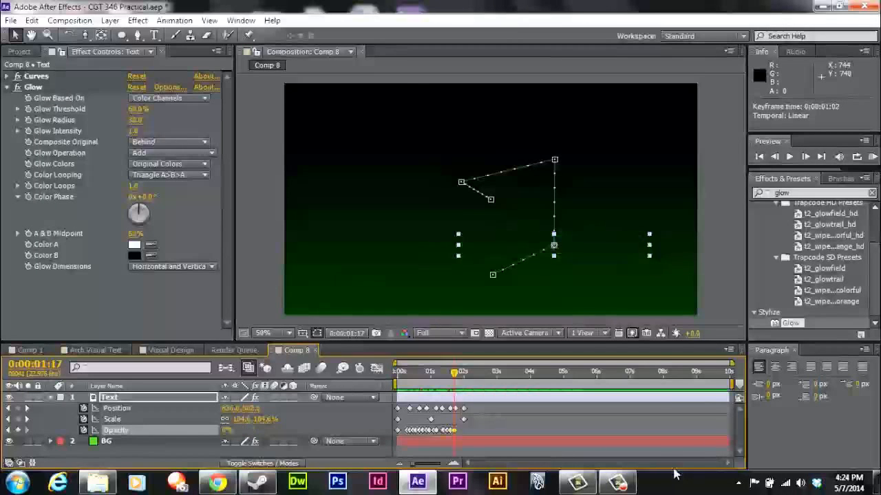
# Hold the Text layer's Opacity at 0% with a keyframe at 0:00:01:23 and set it to 100% at 0:00:02:00
pyautogui.press('pagedown')
pyautogui.press('pagedown')
pyautogui.press('pagedown')
pyautogui.press('pagedown')
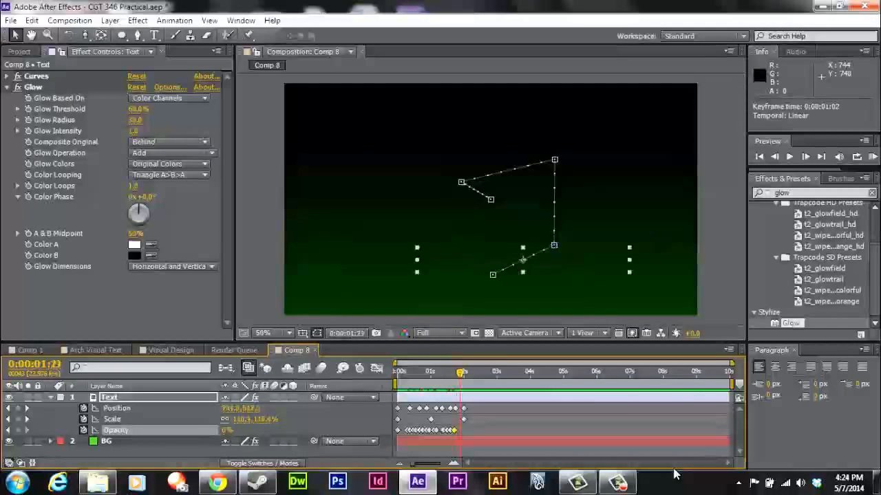
pyautogui.press('pagedown')
pyautogui.press('pagedown')
pyautogui.press('pagedown')
pyautogui.press('pagedown')
pyautogui.press('pagedown')
pyautogui.press('pagedown')
pyautogui.press('pagedown')
pyautogui.press('pagedown')
pyautogui.press('pagedown')
pyautogui.press('pagedown')
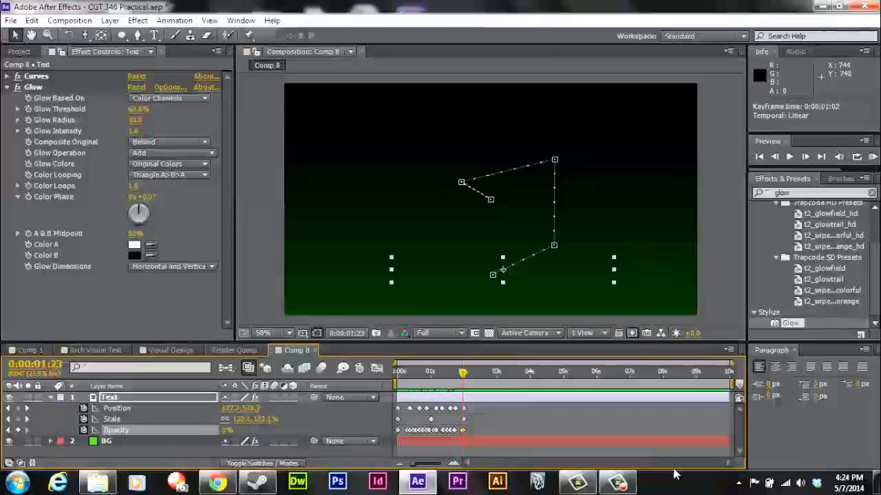
pyautogui.press('pagedown')
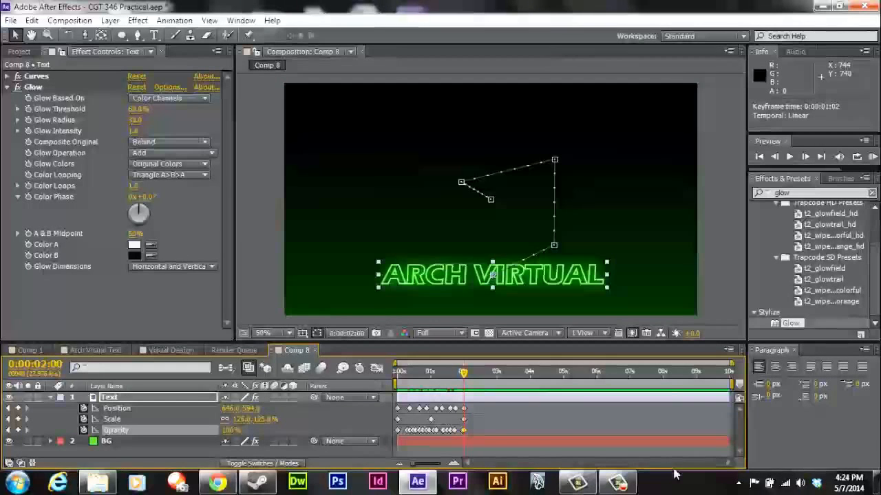
# Return to the first frame and play back the text animation to check its movement, scaling and flicker
pyautogui.press('pageup')
pyautogui.press('pageup')
pyautogui.press('pageup')
pyautogui.press('pageup')
pyautogui.press('pageup')
pyautogui.press('pageup')
pyautogui.press('pageup')
pyautogui.press('pageup')
pyautogui.press('pageup')
pyautogui.press('pageup')
pyautogui.press('pageup')
pyautogui.press('pageup')
pyautogui.press('pageup')
pyautogui.press('pageup')
pyautogui.press('pageup')
pyautogui.press('pageup')
pyautogui.press('pageup')
pyautogui.press('pageup')
pyautogui.press('pageup')
pyautogui.press('pageup')
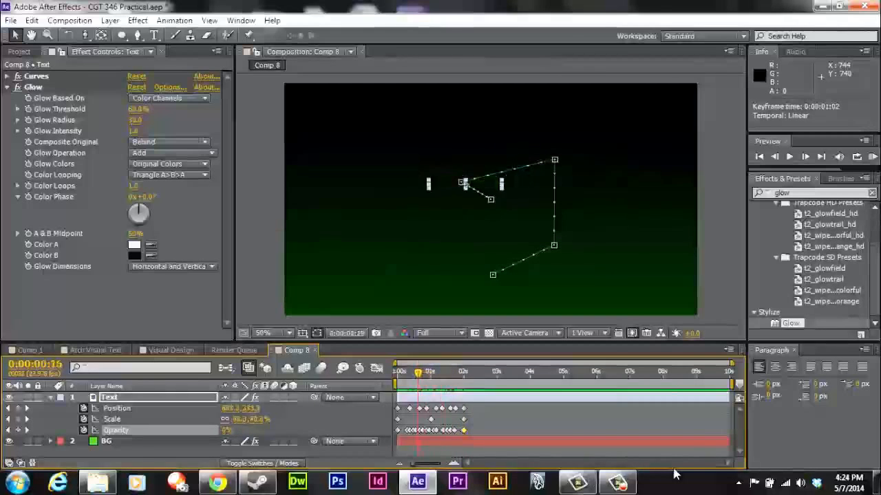
pyautogui.press('pageup')
pyautogui.press('pageup')
pyautogui.press('pageup')
pyautogui.press('pageup')
pyautogui.press('pageup')
pyautogui.press('pageup')
pyautogui.press('pageup')
pyautogui.press('pageup')
pyautogui.press('pageup')
pyautogui.press('pageup')
pyautogui.press('pageup')
pyautogui.press('pageup')
pyautogui.press('pageup')
pyautogui.press('pageup')
pyautogui.press('pageup')
pyautogui.press('space')
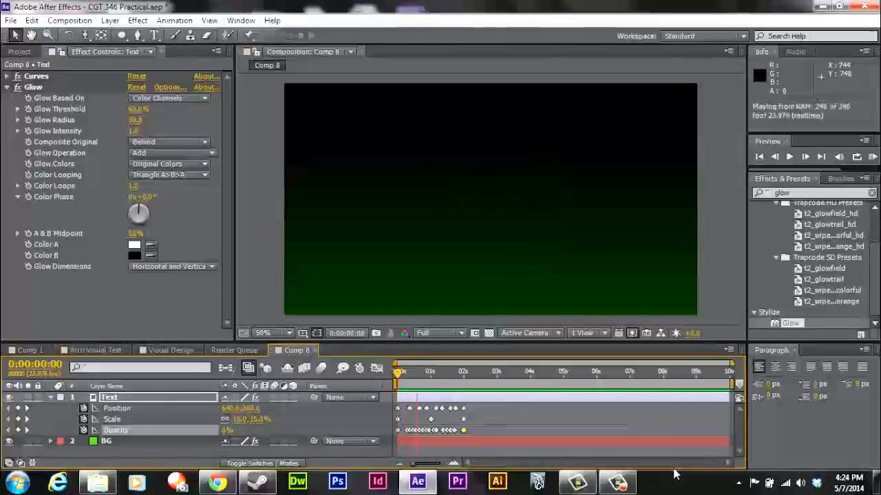
pyautogui.press('space')
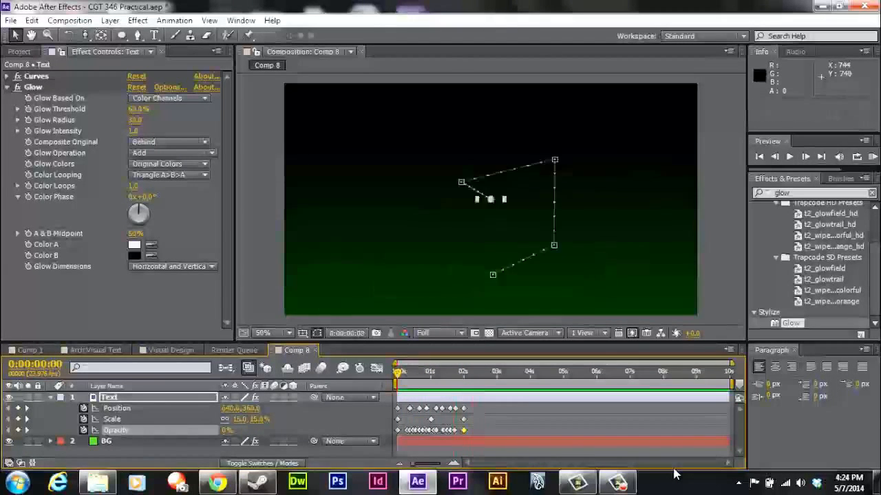
pyautogui.press('space')
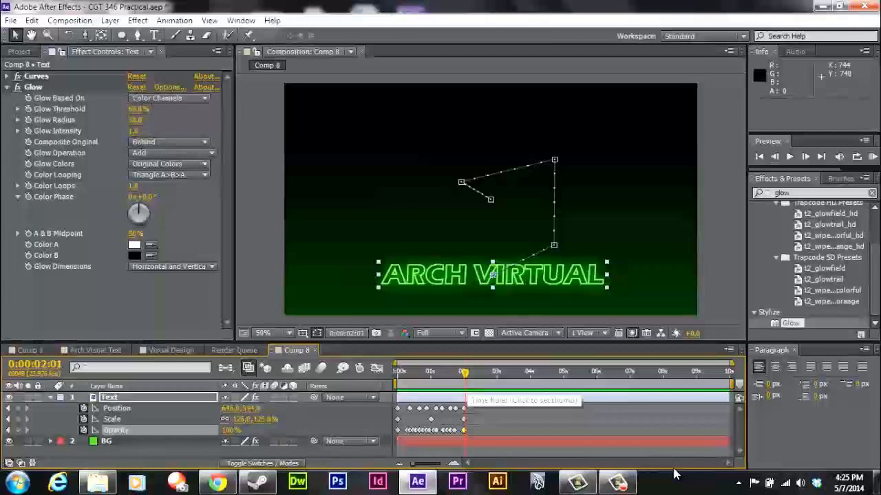
# Examine the last opacity flickers frame by frame, ending at 0:00:02:00
pyautogui.press('pageup')
pyautogui.press('pageup')
pyautogui.press('pageup')
pyautogui.press('pageup')
pyautogui.press('pageup')
pyautogui.press('pageup')
pyautogui.press('pageup')
pyautogui.press('pageup')
pyautogui.press('pageup')
pyautogui.press('pageup')
pyautogui.press('pageup')
pyautogui.press('pageup')
pyautogui.press('pageup')
pyautogui.press('pagedown')
pyautogui.press('pagedown')
pyautogui.press('pagedown')
pyautogui.press('pagedown')
pyautogui.press('pagedown')
pyautogui.press('pagedown')
pyautogui.press('pagedown')
pyautogui.press('pagedown')
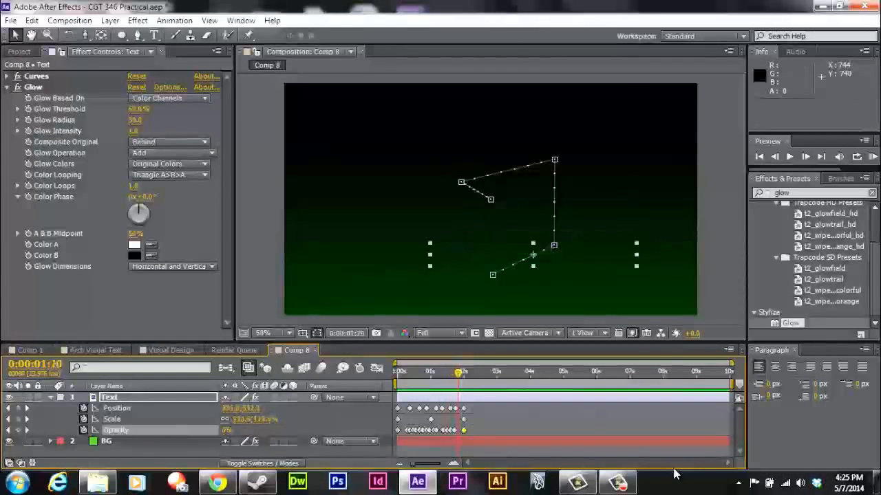
pyautogui.press('pagedown')
pyautogui.press('pagedown')
pyautogui.press('pagedown')
pyautogui.press('pagedown')
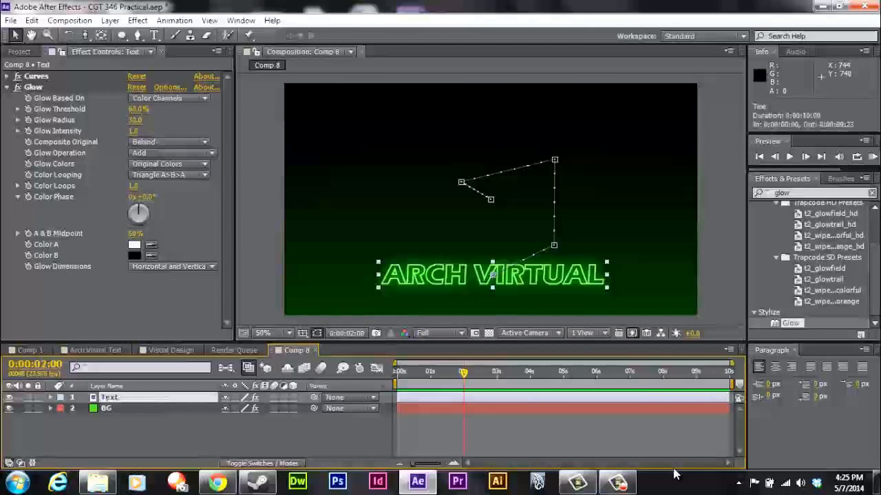
# Duplicate the Text layer with the copy starting slightly later in time, and preview the doubled text
pyautogui.hotkey('ctrl', 'd')
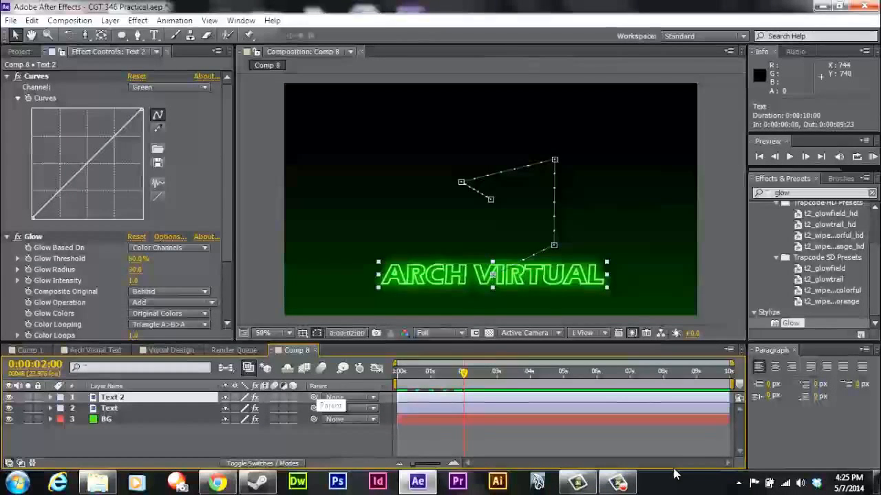
pyautogui.press('KP_0')
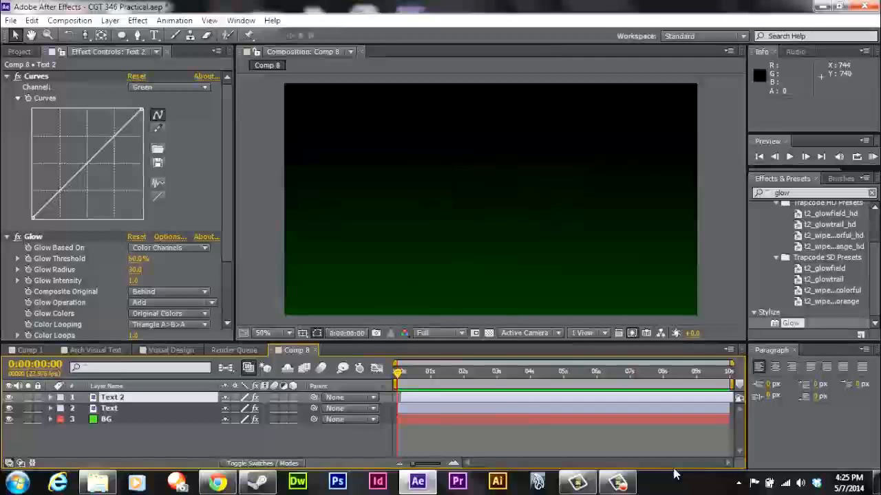
pyautogui.press('KP_0')
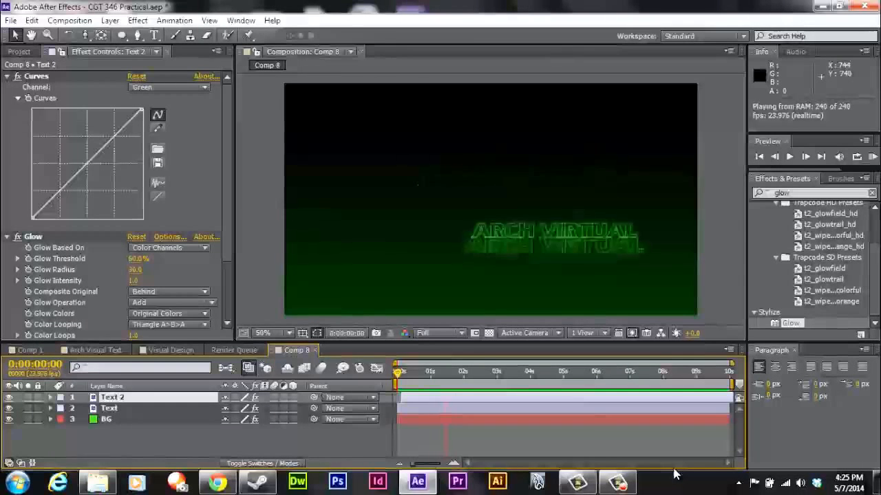
# Stop the preview and set the composition's viewing resolution to Half
pyautogui.press('space')
pyautogui.click(441, 333)
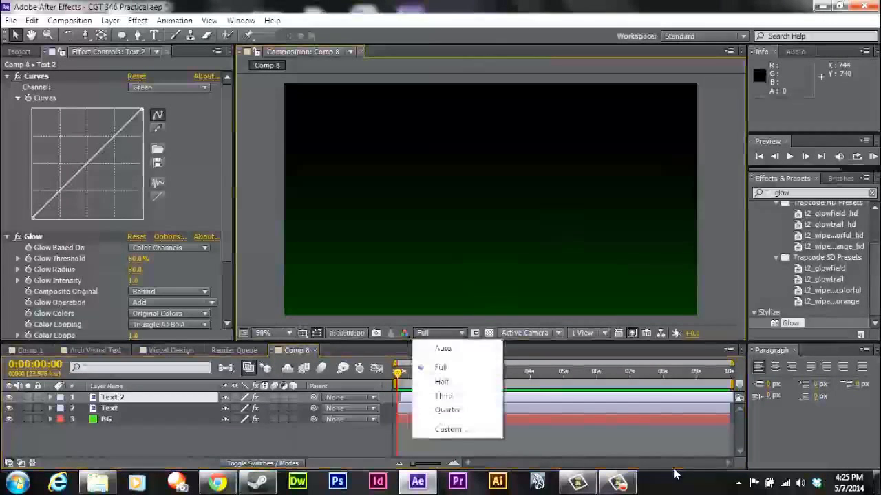
pyautogui.click(442, 382)
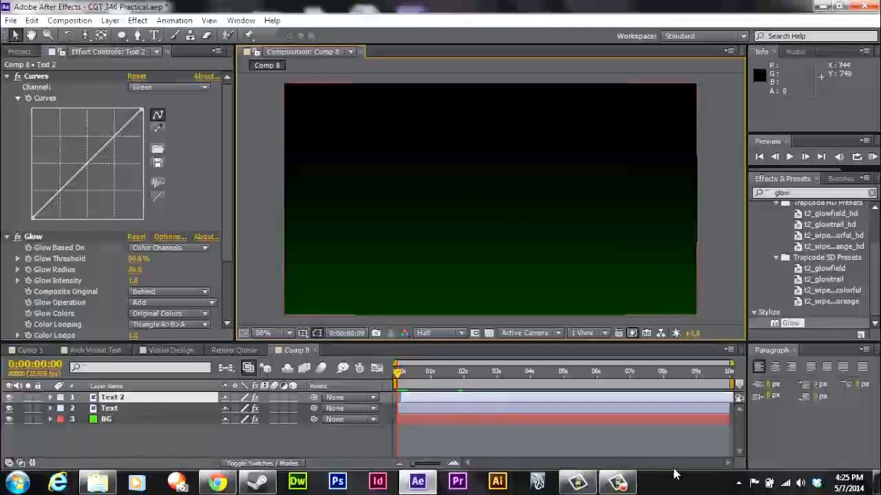
# Pre-compose the Text and Text 2 layers together into a new composition named TEXT EFFEct
pyautogui.hotkey('ctrl', 'Down')
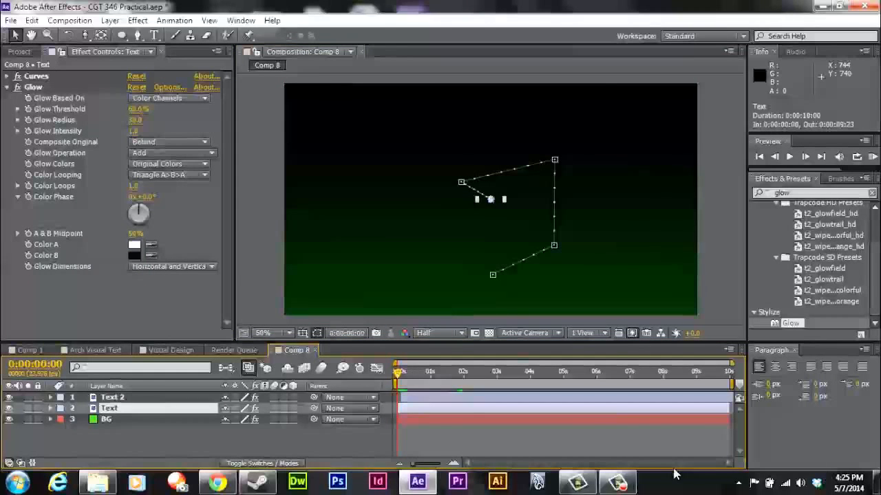
pyautogui.hotkey('ctrl', 'shift', 'Up')
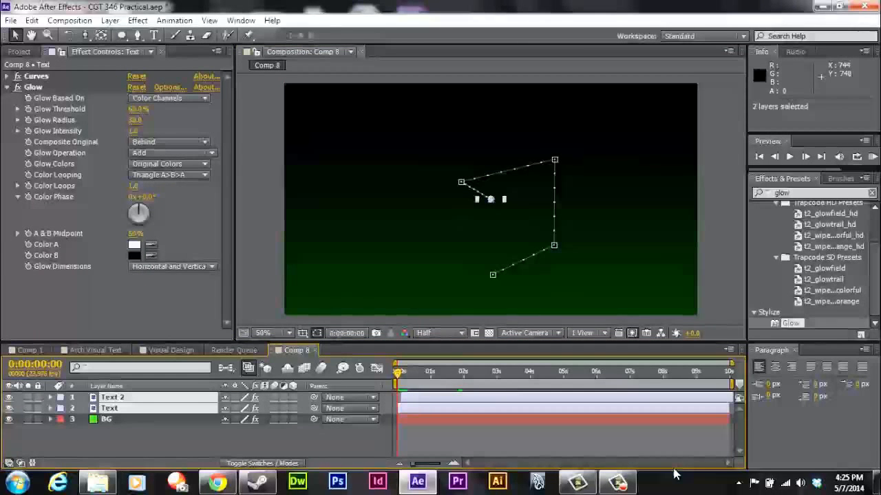
pyautogui.hotkey('alt', 'l')
pyautogui.hotkey('ctrl', 'shift', 'c')
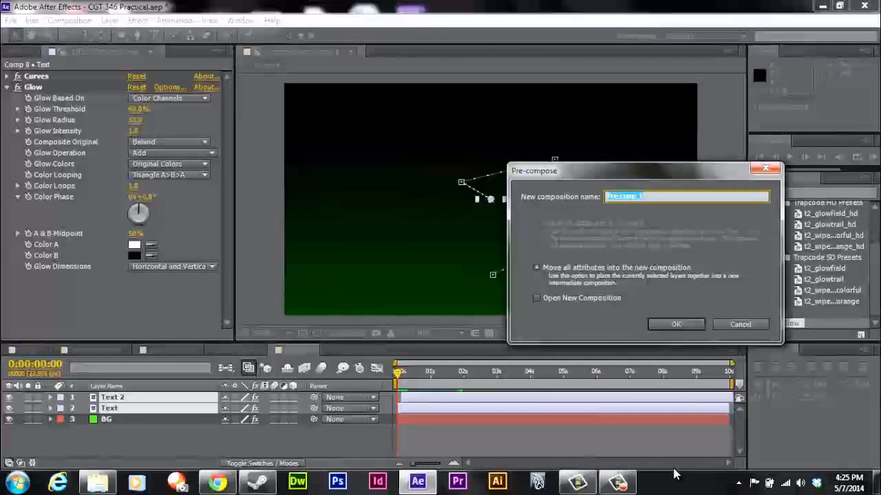
pyautogui.write('TEXT')
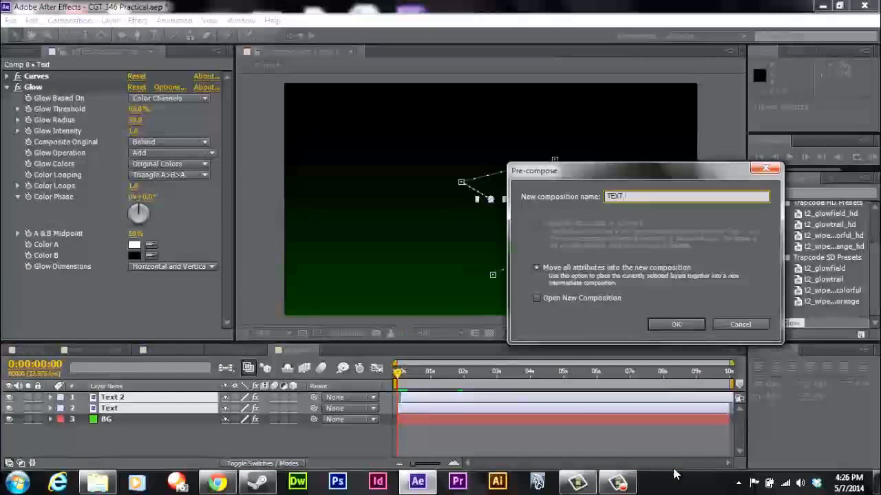
pyautogui.write(' EFFEct')
pyautogui.press('Return')
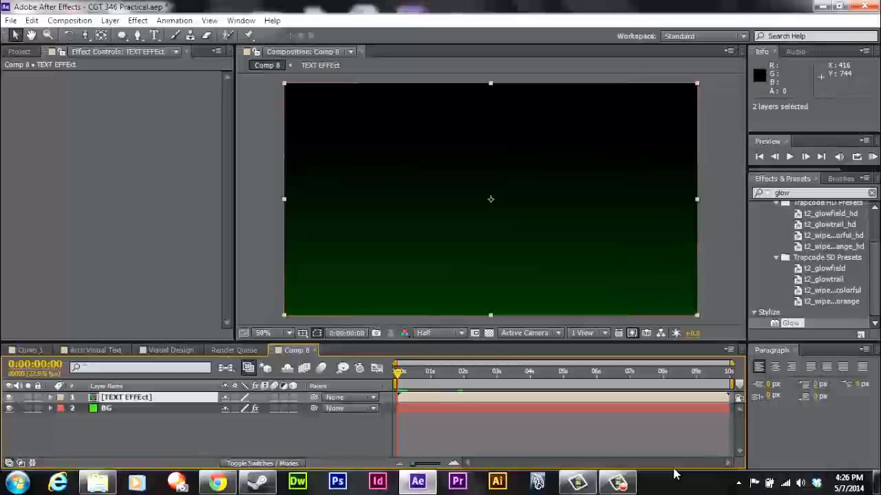
# Find the blur effects and apply Gaussian Blur to the TEXT EFFEct layer
pyautogui.press('space')
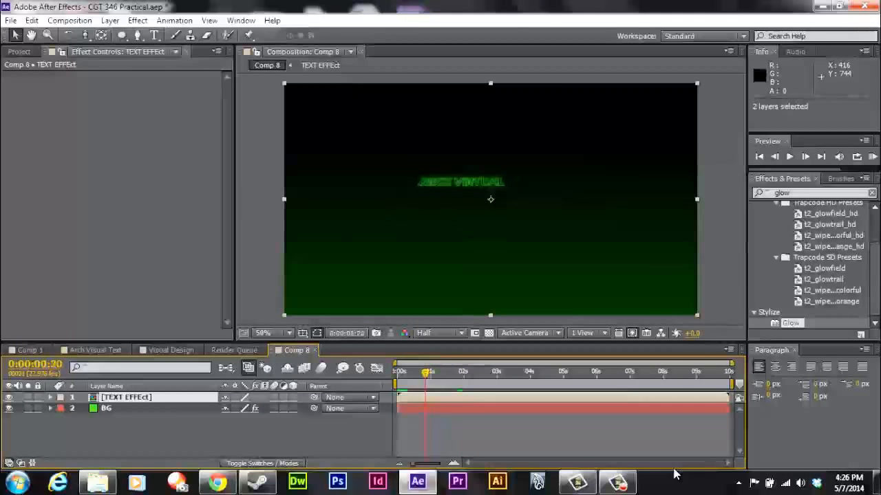
pyautogui.hotkey('ctrl', '5')
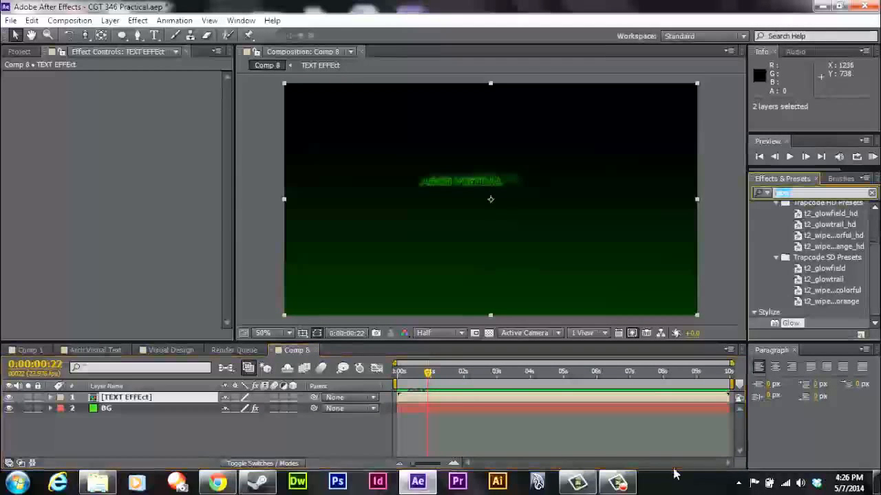
pyautogui.write('blur')
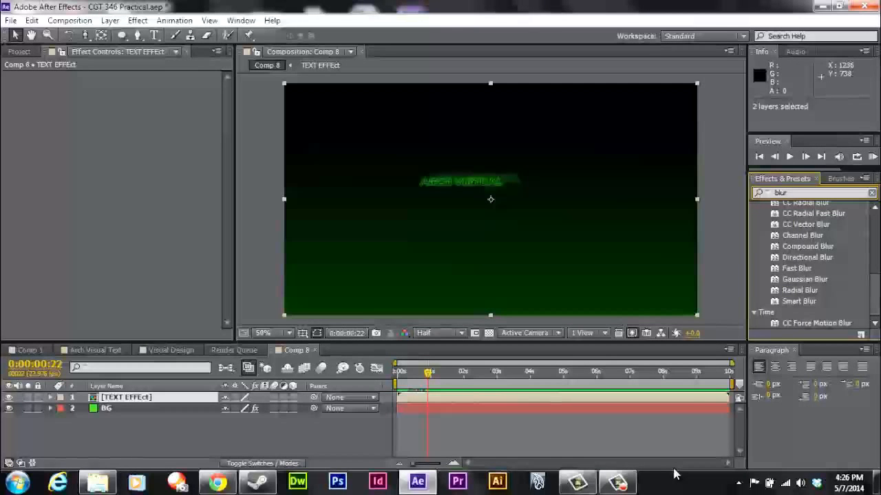
pyautogui.doubleClick(805, 279)
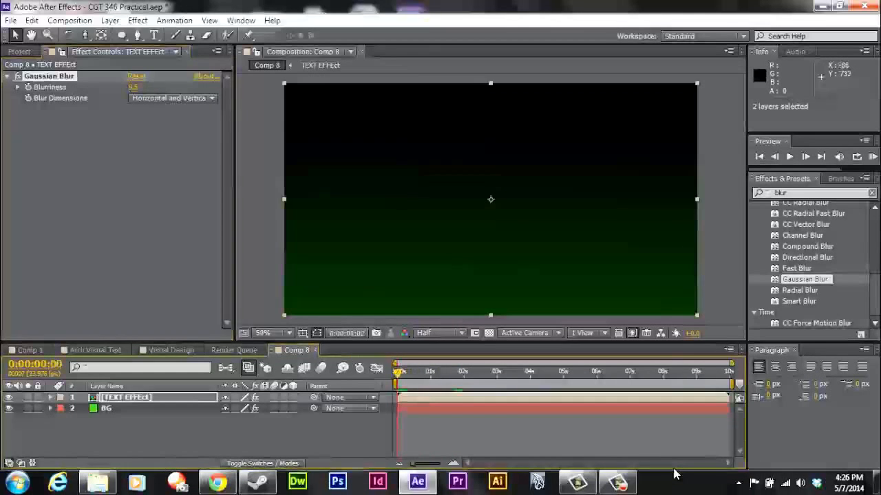
# Set the Gaussian Blur's Blurriness to 10 at 0:00:00:00 and enable keyframing for it
pyautogui.click(134, 87)
pyautogui.write('100')
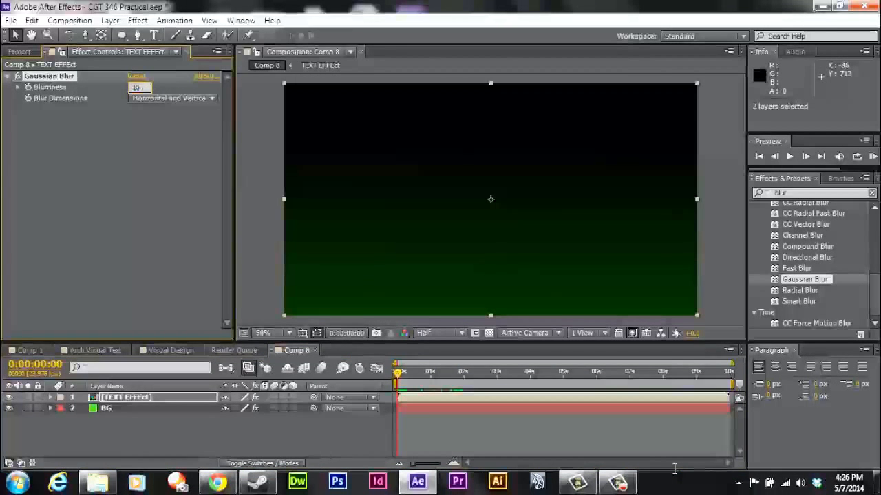
pyautogui.press('Return')
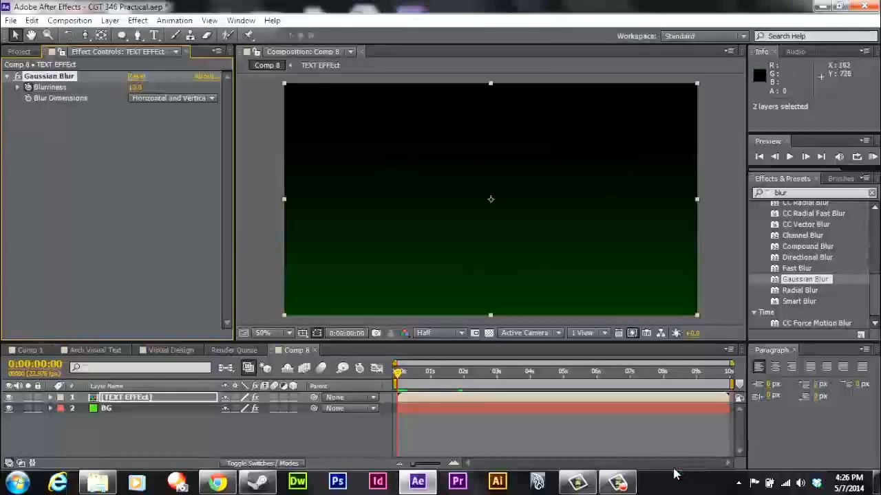
# Add a lower Blurriness keyframe for the TEXT EFFEct layer's Gaussian Blur at 0:00:01:00
pyautogui.press('space')
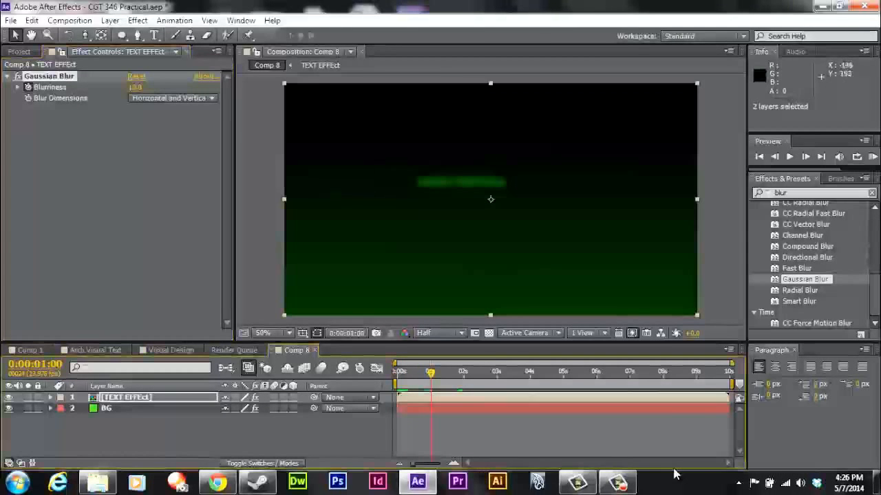
pyautogui.click(136, 87)
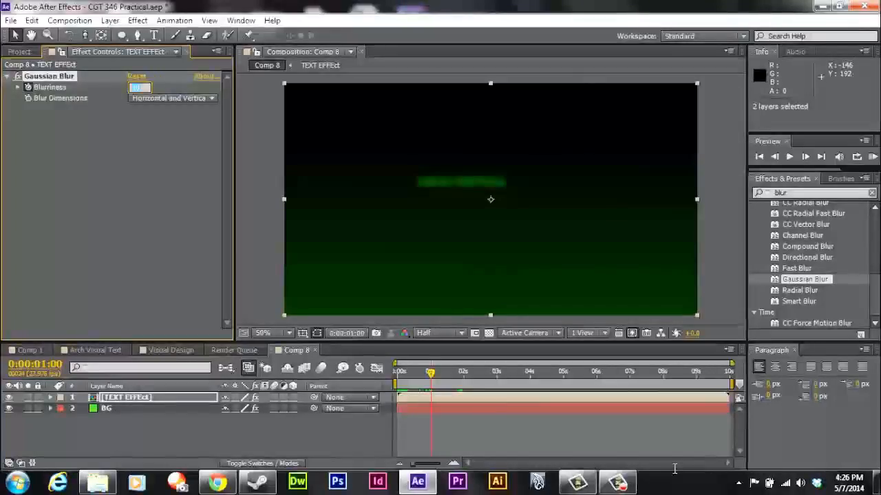
pyautogui.write('0')
pyautogui.press('Return')
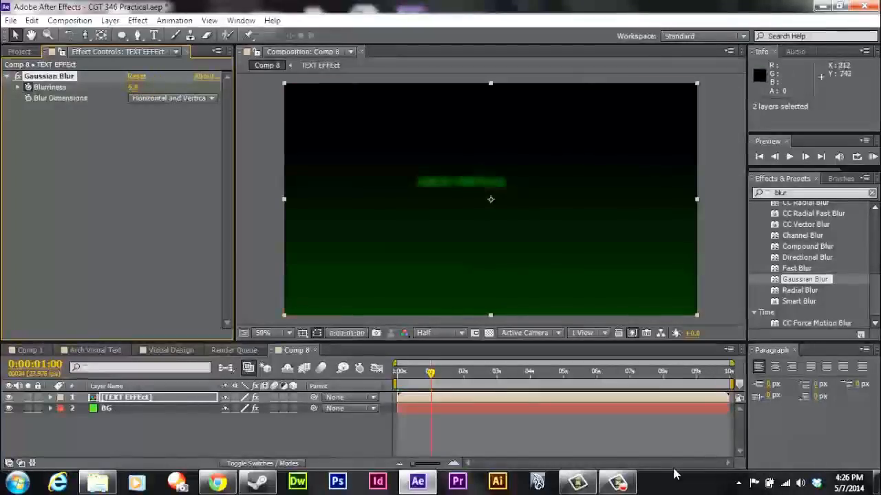
pyautogui.press('space')
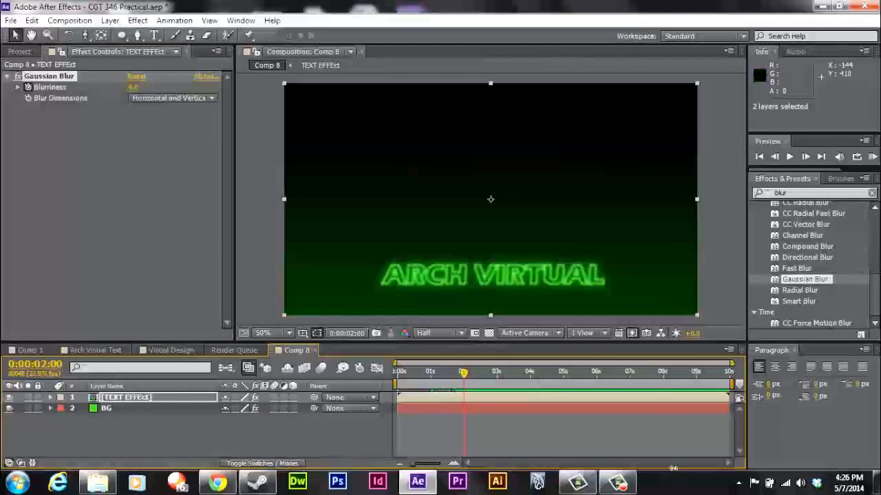
# Set the TEXT EFFEct layer's Gaussian Blur Blurriness to 0 at 0:00:02:00 and reveal its keyframes in the timeline
pyautogui.click(133, 87)
pyautogui.write('0')
pyautogui.press('Return')
pyautogui.press('y')
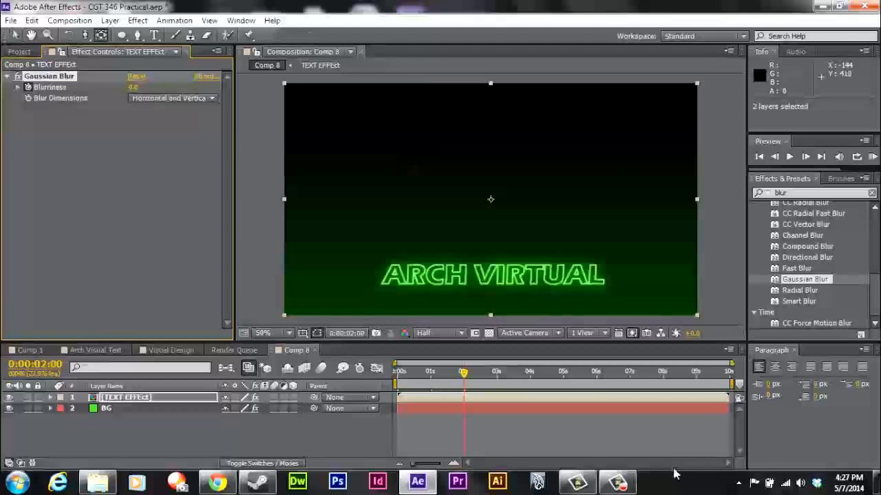
pyautogui.click(107, 386)
pyautogui.press('u')
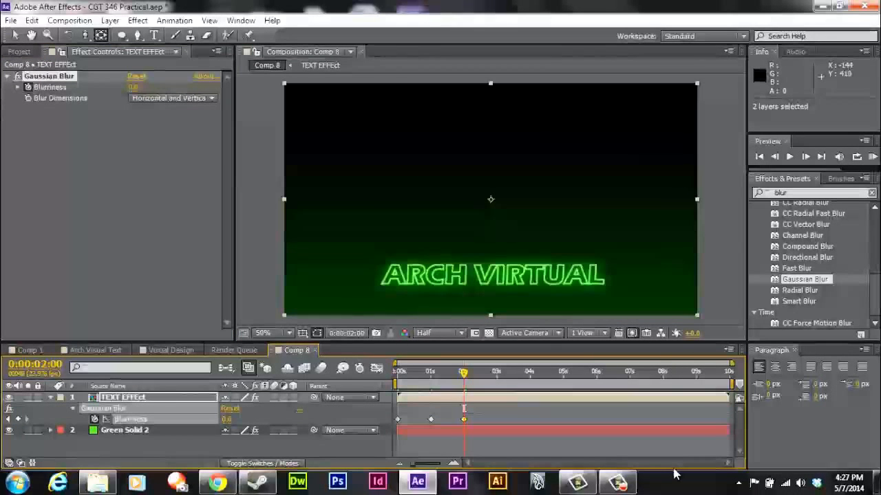
# Adjust the Blurriness keyframe at 0:00:01:00 on the TEXT EFFEct layer and preview the animation
pyautogui.moveTo(463, 373); pyautogui.dragTo(431, 373)
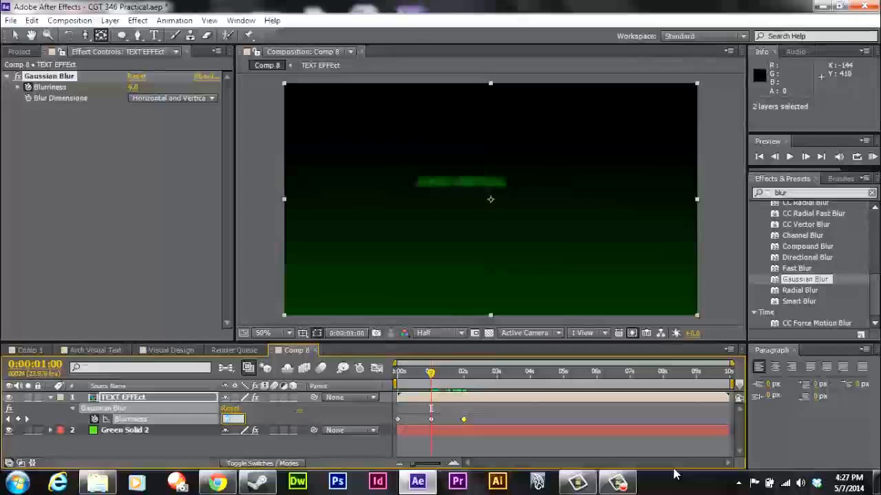
pyautogui.press('Return')
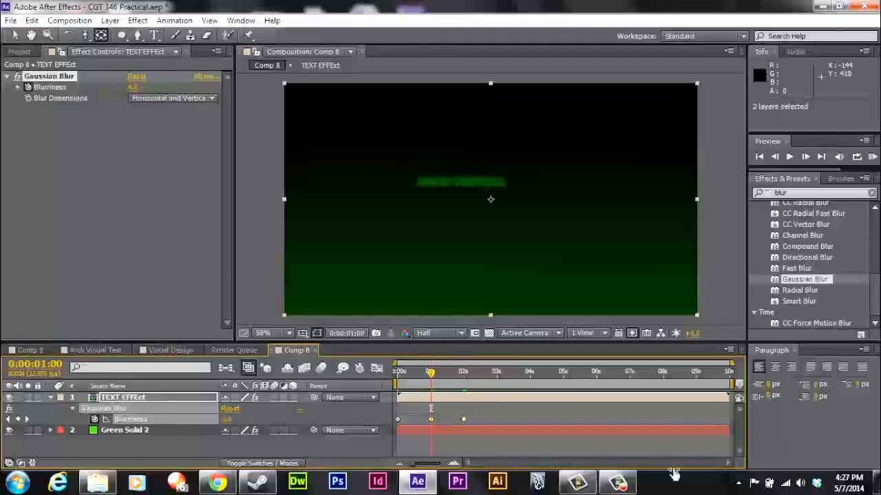
pyautogui.press('KP_0')
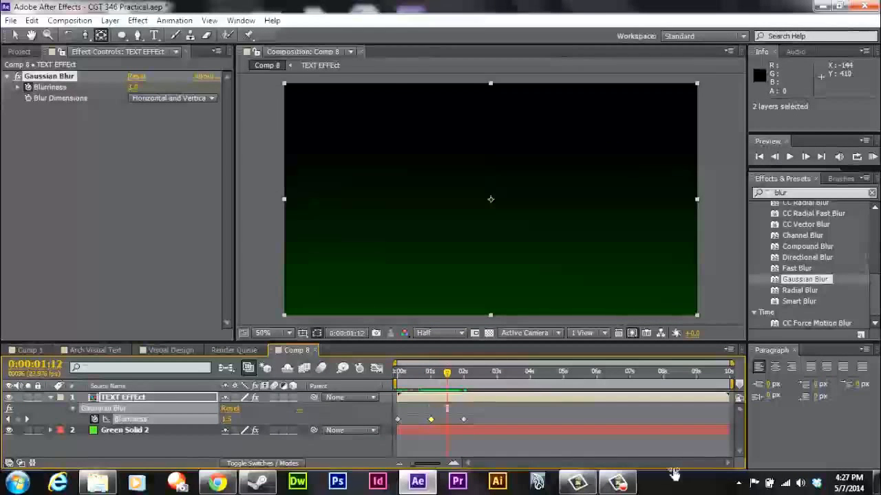
# Add a Blurriness keyframe of 2 at 0:00:01:12 on the TEXT EFFEct layer
pyautogui.click(227, 419)
pyautogui.write('2')
pyautogui.press('Return')
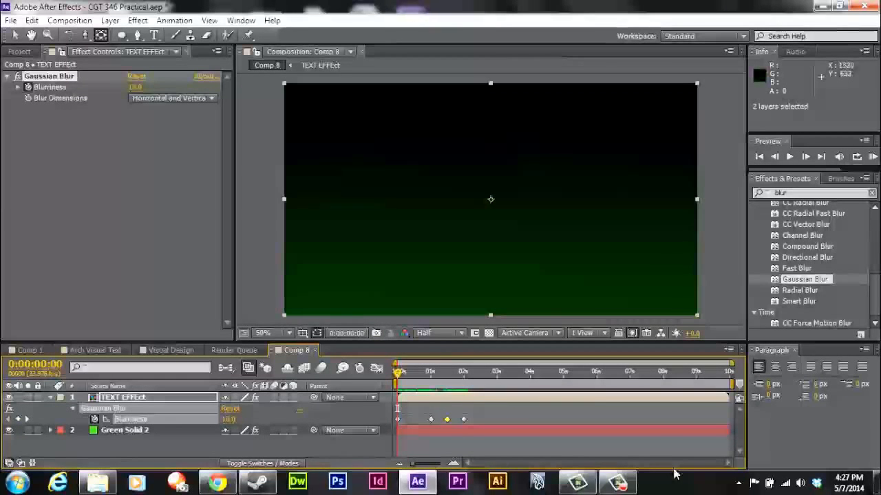
# Find CC Scatterize, apply it to the TEXT EFFEct layer, and play the animation to about 0:00:02:15
pyautogui.hotkey('ctrl', '5')
pyautogui.write('cc s')
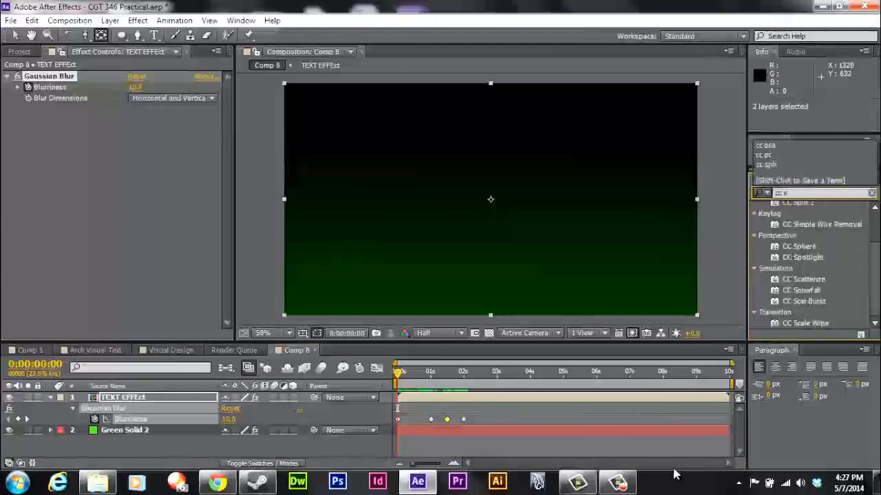
pyautogui.write('c')
pyautogui.doubleClick(804, 217)
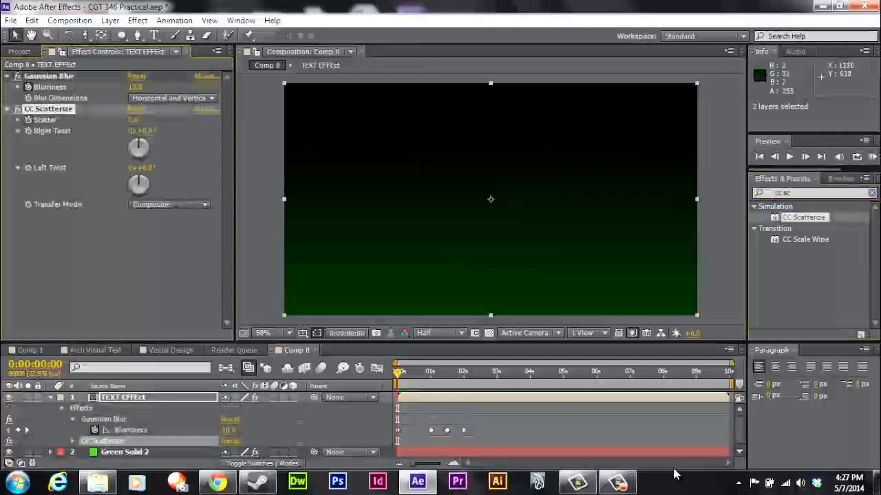
pyautogui.press('space')
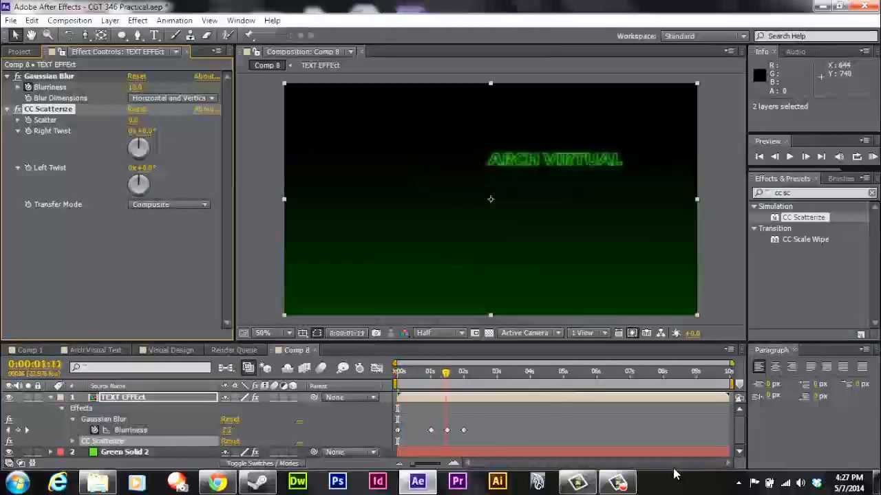
pyautogui.press('space')
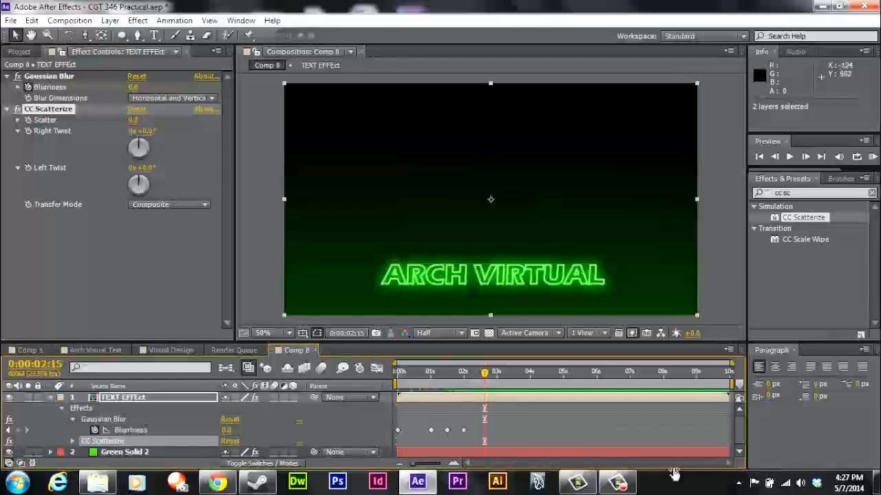
# Try CC Scatterize with a Scatter of 41 and a Right Twist of over three turns, and reset the effect
pyautogui.moveTo(133, 120)
pyautogui.mouseDown()
pyautogui.moveTo(186, 120)
pyautogui.moveTo(160, 120)
pyautogui.moveTo(155, 131)
pyautogui.moveTo(268, 131)
pyautogui.moveTo(155, 130)
pyautogui.moveTo(248, 131)
pyautogui.moveTo(162, 131)
pyautogui.moveTo(266, 158)
pyautogui.mouseUp()
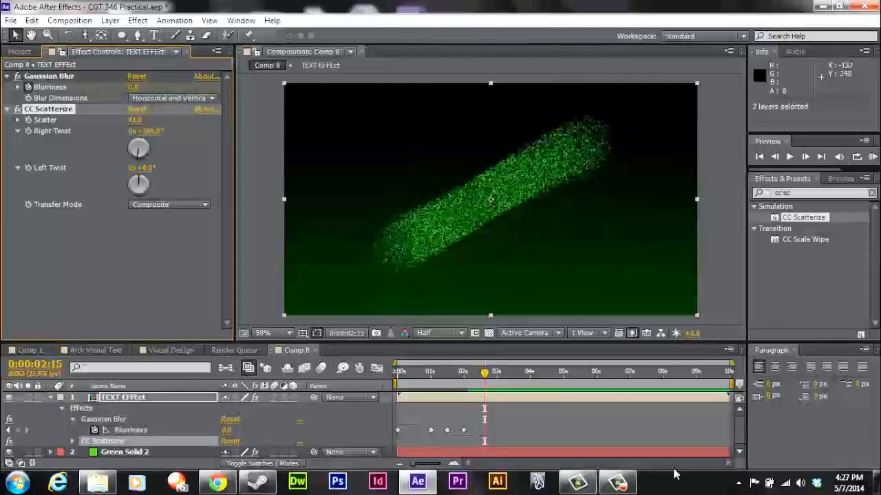
pyautogui.moveTo(131, 131); pyautogui.dragTo(148, 131)
pyautogui.moveTo(673, 469); pyautogui.dragTo(674, 471)
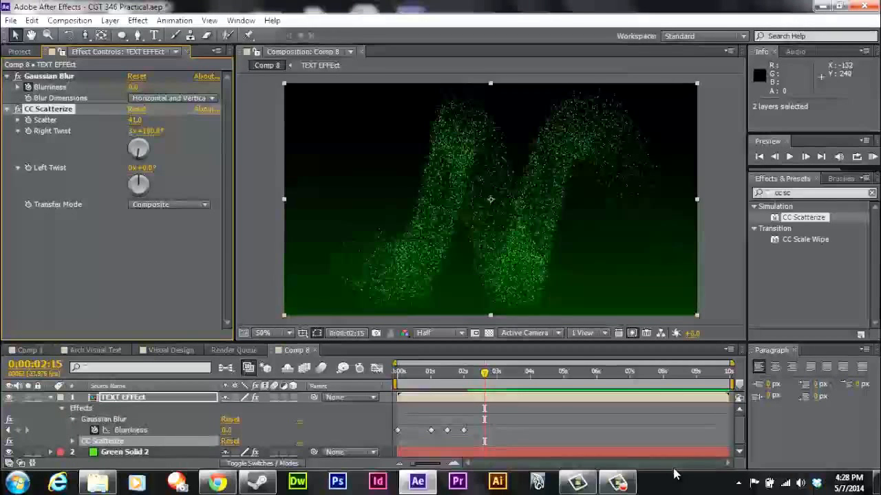
pyautogui.click(137, 109)
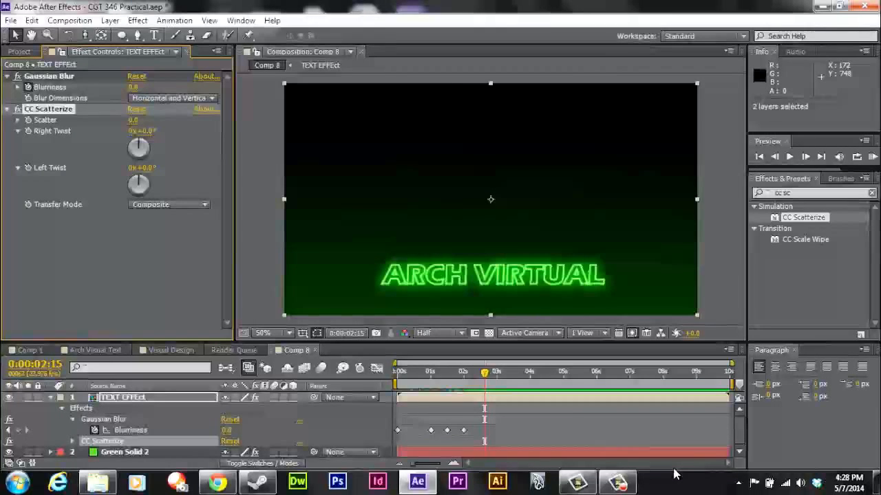
# Enable keyframing for CC Scatterize's Scatter, Right Twist and Left Twist at 0:00:02:00
pyautogui.moveTo(485, 373)
pyautogui.mouseDown()
pyautogui.moveTo(500, 373)
pyautogui.moveTo(464, 373)
pyautogui.moveTo(489, 373)
pyautogui.mouseUp()
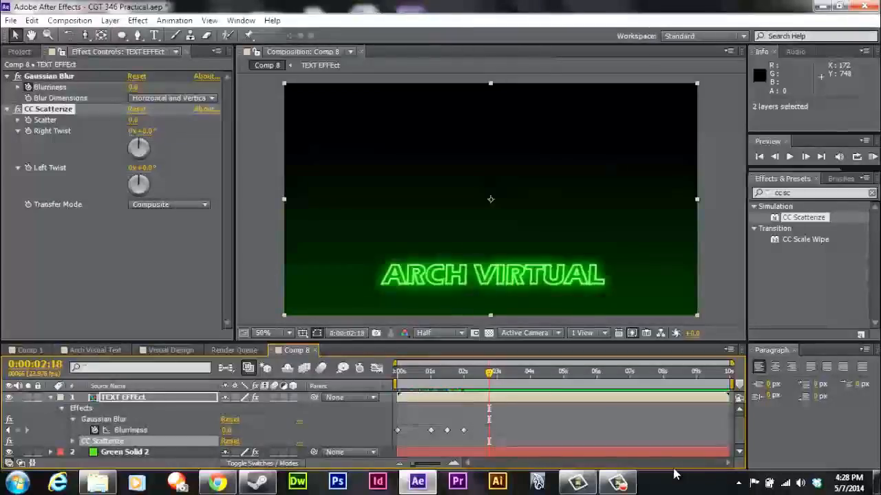
pyautogui.press('KP_0')
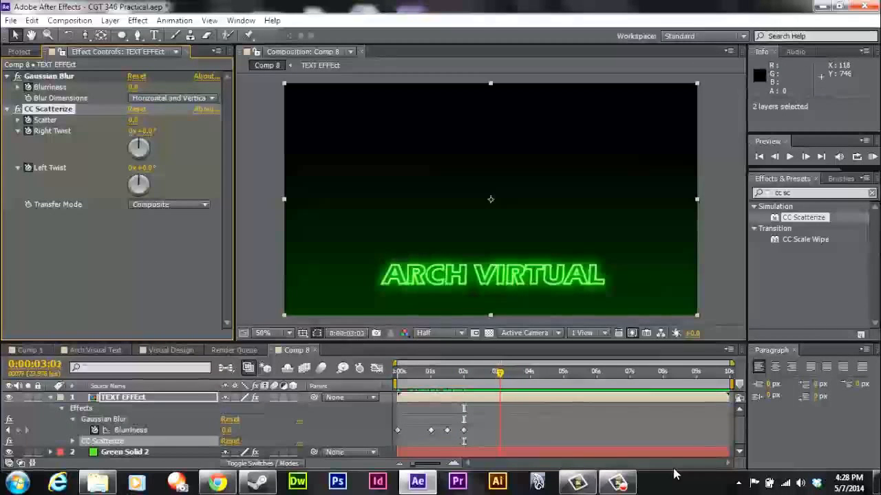
# Reveal the CC Scatterize keyframes for Scatter, Right Twist and Left Twist and move all three to 0:00:03:00
pyautogui.press('pageup')
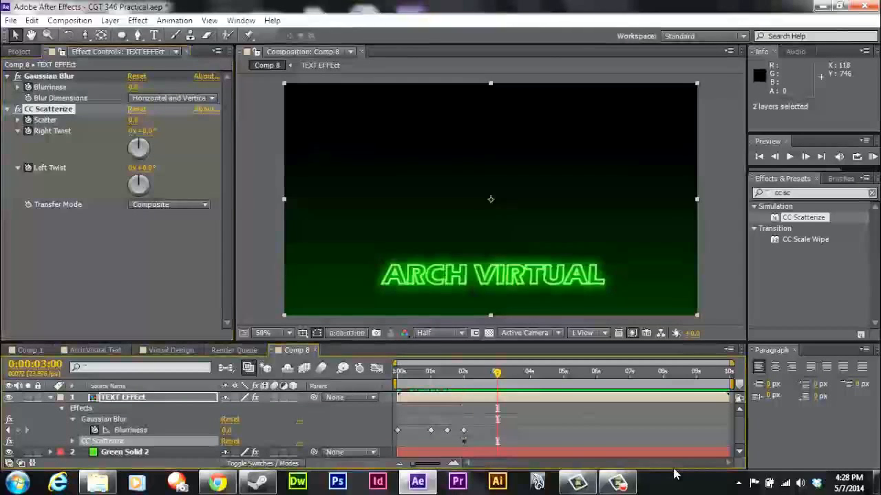
pyautogui.hotkey('ctrl', 'Up')
pyautogui.press('e')
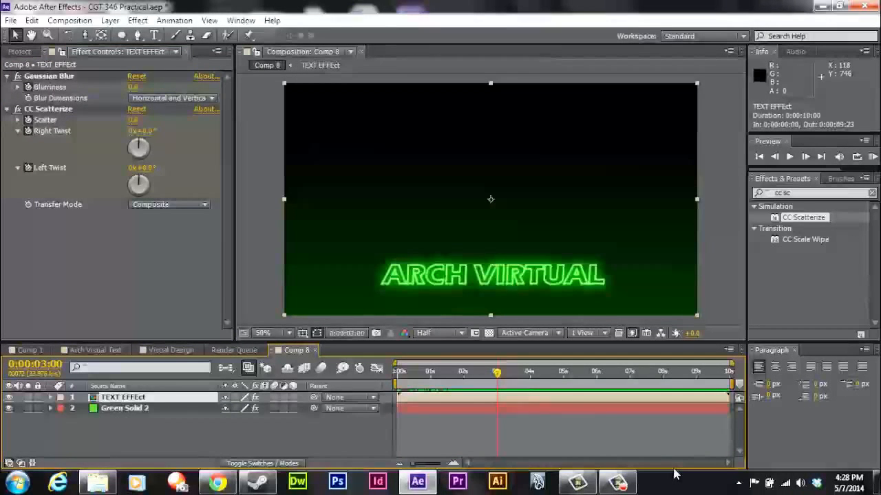
pyautogui.press('u')
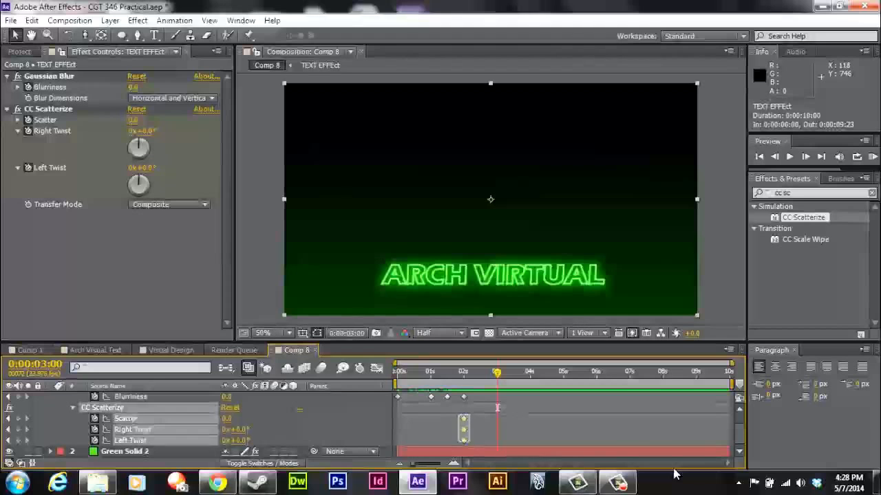
pyautogui.hotkey('alt', 'Right')
pyautogui.hotkey('alt', 'Right')
pyautogui.hotkey('alt', 'Right')
pyautogui.hotkey('alt', 'Right')
pyautogui.hotkey('alt', 'Right')
pyautogui.hotkey('alt', 'Right')
pyautogui.hotkey('alt', 'Right')
pyautogui.hotkey('alt', 'Right')
pyautogui.hotkey('alt', 'Right')
pyautogui.hotkey('alt', 'Right')
pyautogui.hotkey('alt', 'Right')
pyautogui.hotkey('alt', 'Right')
pyautogui.hotkey('alt', 'Right')
pyautogui.hotkey('alt', 'Right')
pyautogui.hotkey('alt', 'Right')
pyautogui.hotkey('alt', 'Right')
pyautogui.hotkey('alt', 'Right')
pyautogui.hotkey('alt', 'Right')
pyautogui.hotkey('alt', 'Right')
pyautogui.hotkey('alt', 'Right')
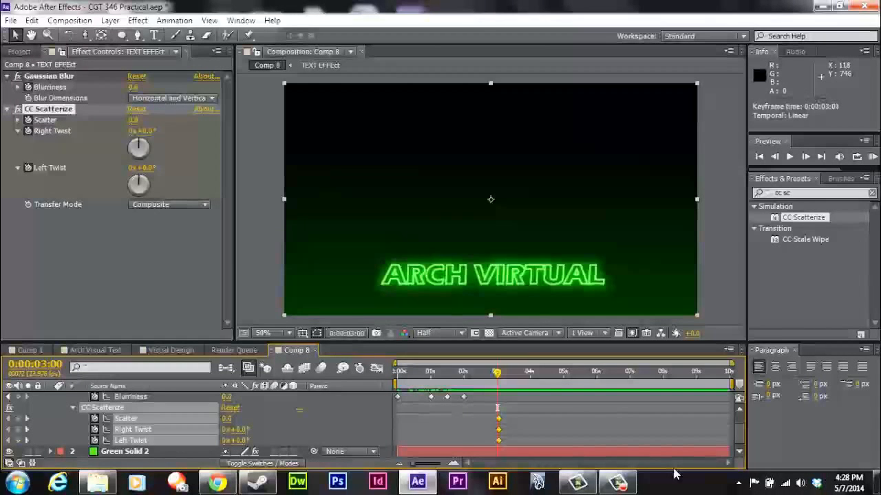
pyautogui.hotkey('alt', 'Left')
pyautogui.hotkey('alt', 'Right')
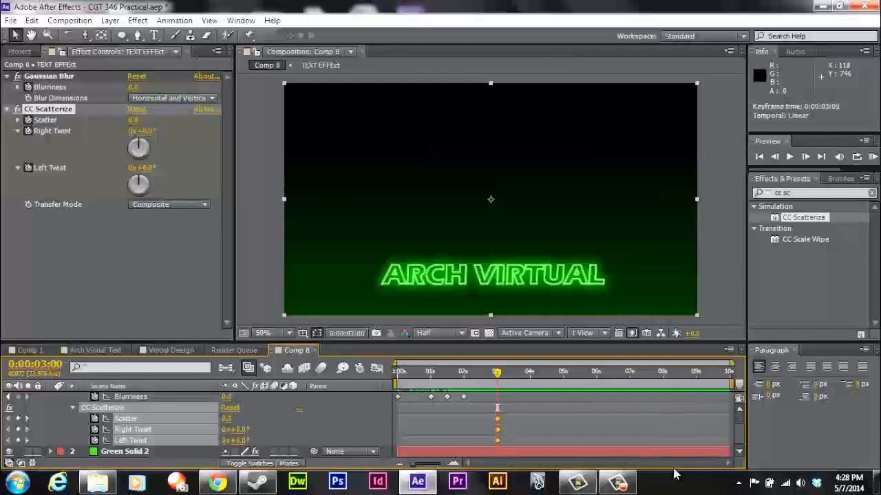
# Set CC Scatterize's Scatter to 150 at 0:00:05:00
pyautogui.press('space')
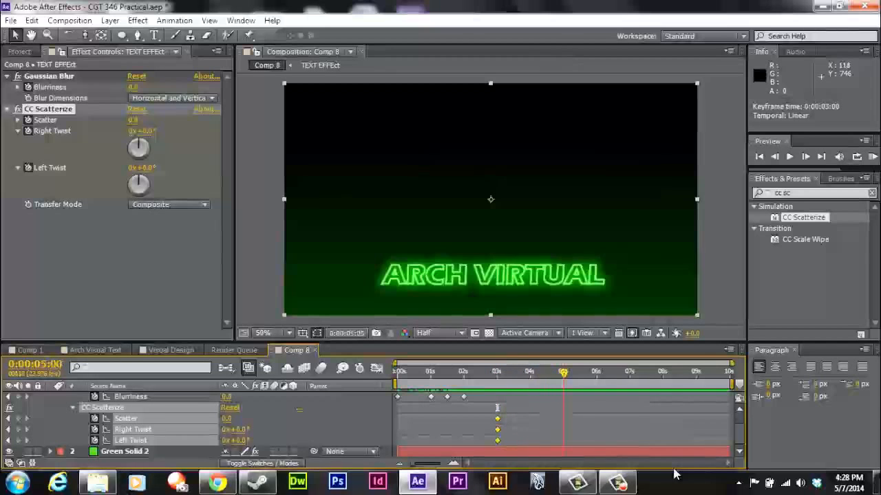
pyautogui.click(133, 121)
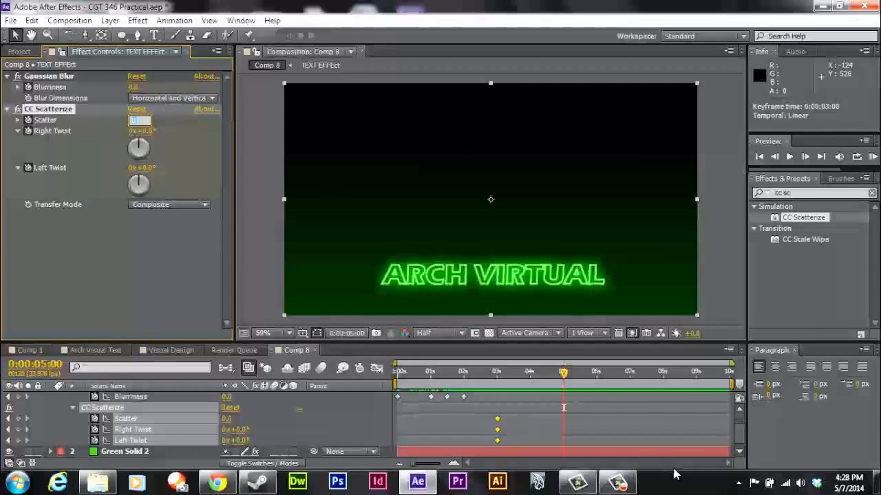
pyautogui.write('150')
pyautogui.press('Return')
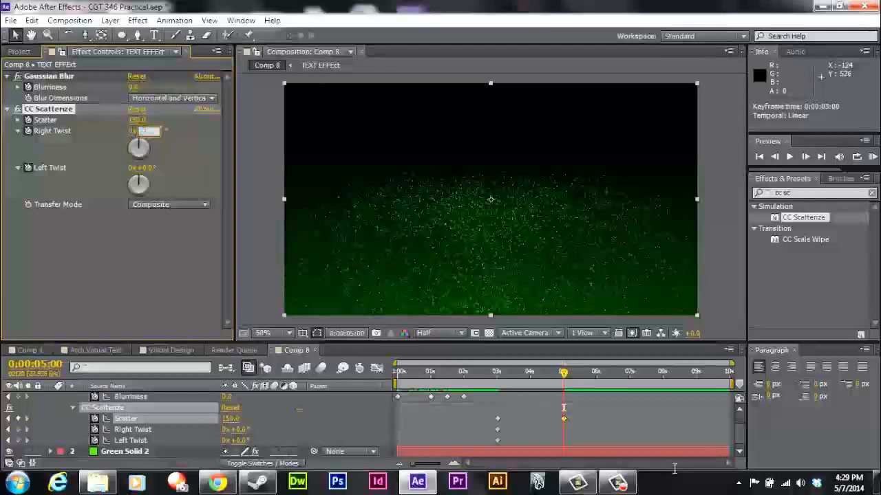
# Set Right Twist to 2x+188° at 0:00:05:00 and add a Left Twist keyframe there
pyautogui.write('188')
pyautogui.press('Return')
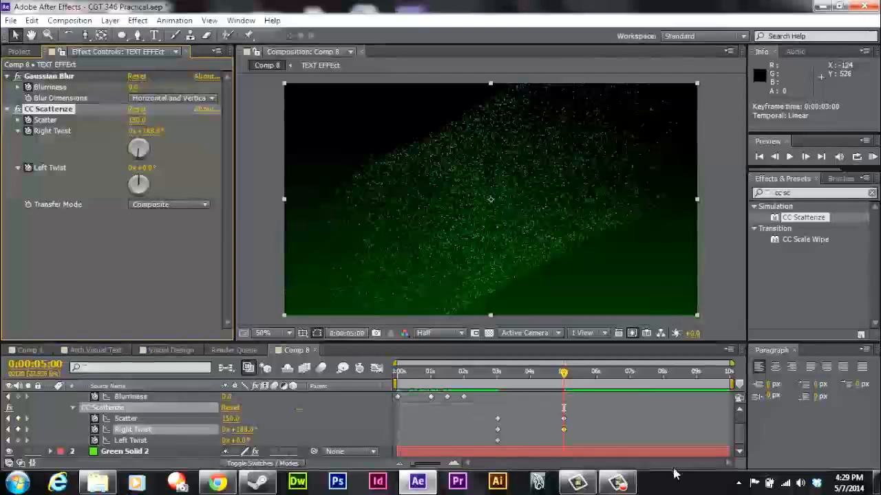
pyautogui.click(132, 131)
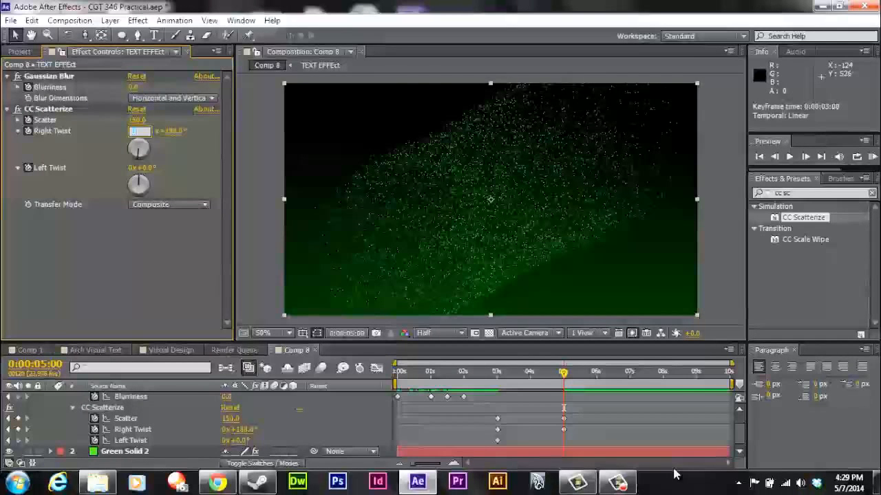
pyautogui.write('2')
pyautogui.press('Return')
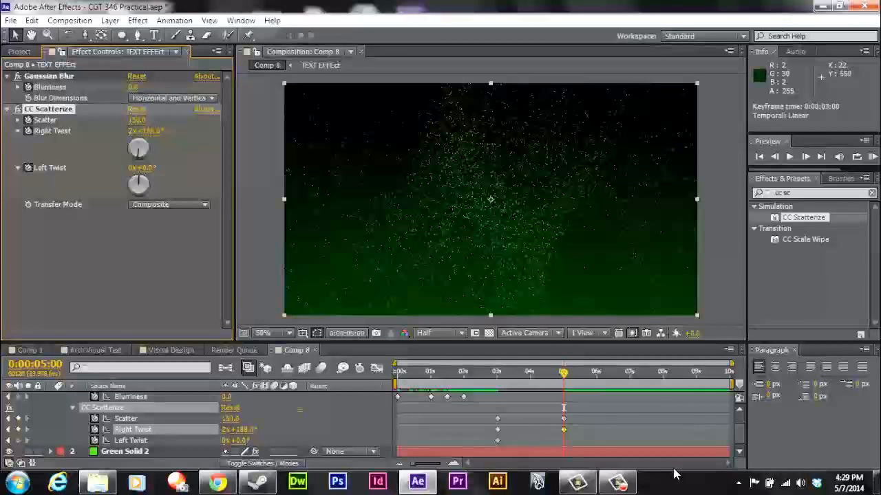
pyautogui.click(18, 440)
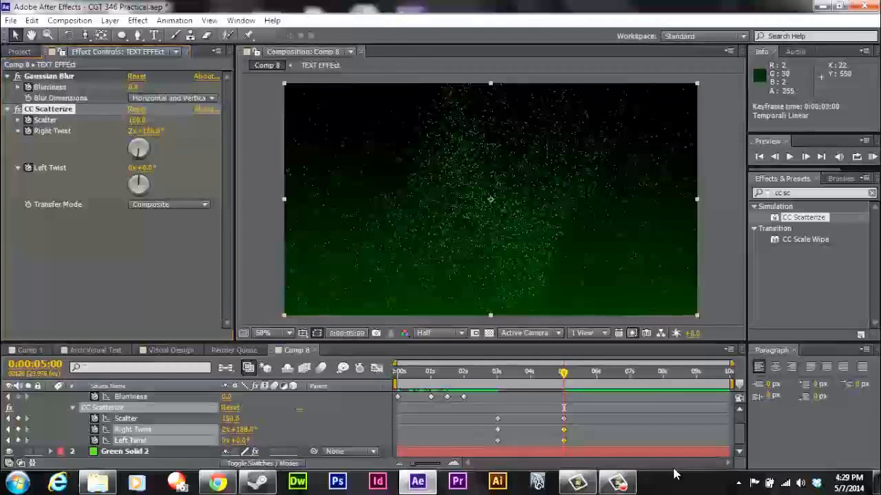
# Preview the scatter animation and examine the individual frames around 0:00:04:00
pyautogui.press('KP_0')
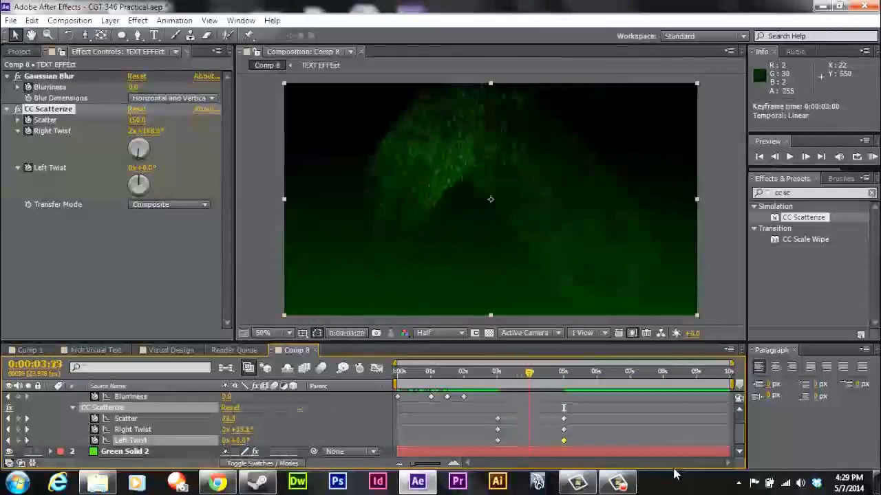
pyautogui.press('space')
pyautogui.press('pageup')
pyautogui.press('pageup')
pyautogui.press('pageup')
pyautogui.press('pageup')
pyautogui.press('pageup')
pyautogui.press('pageup')
pyautogui.press('pageup')
pyautogui.press('pageup')
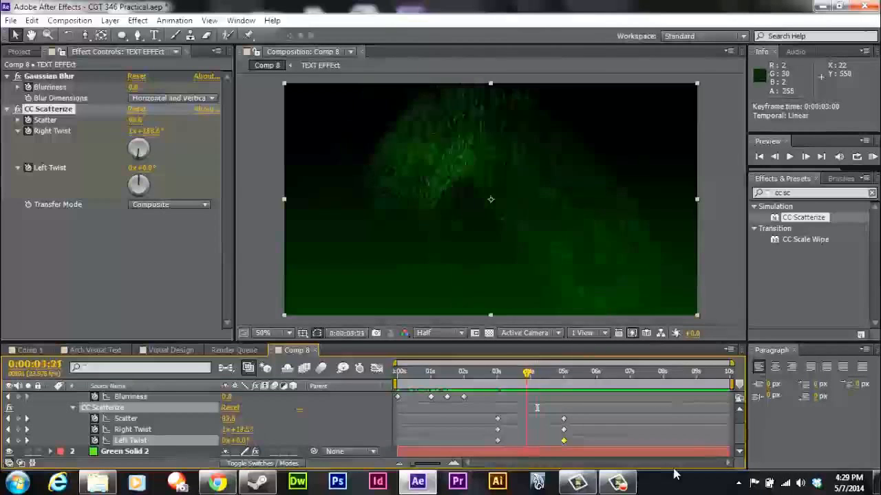
pyautogui.press('pagedown')
pyautogui.press('pagedown')
pyautogui.press('pagedown')
pyautogui.press('pagedown')
pyautogui.scroll(1, 674, 475)
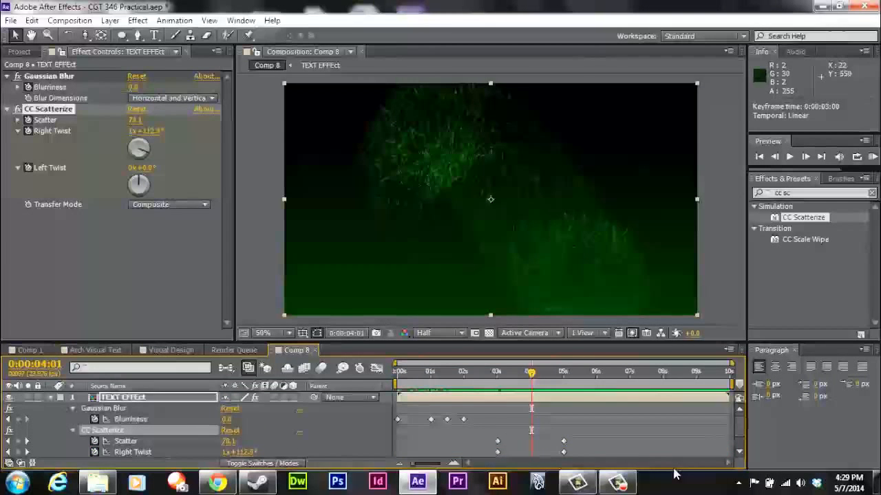
# Duplicate the TEXT EFFEct layer and shift the copy to start at 0:00:00:02
pyautogui.press('u')
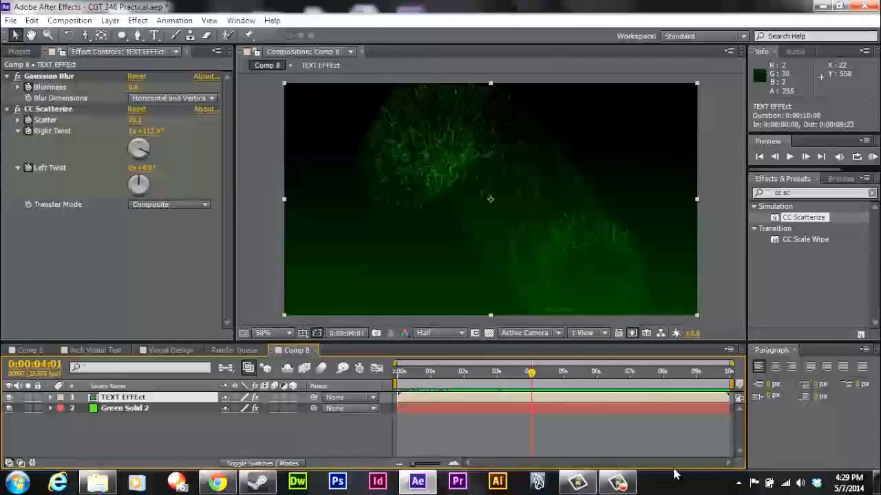
pyautogui.hotkey('ctrl', 'd')
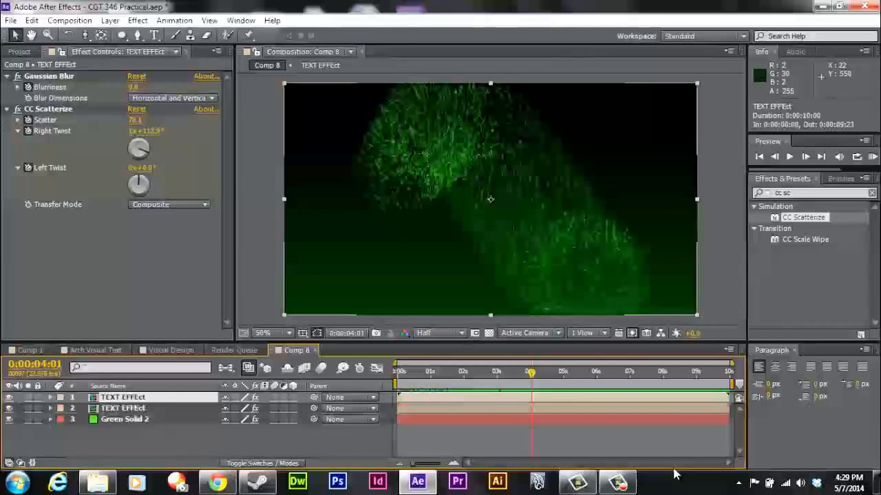
pyautogui.hotkey('shift', 'pageup')
pyautogui.hotkey('shift', 'pageup')
pyautogui.hotkey('shift', 'pageup')
pyautogui.hotkey('shift', 'pageup')
pyautogui.hotkey('shift', 'pageup')
pyautogui.hotkey('shift', 'pageup')
pyautogui.hotkey('shift', 'pageup')
pyautogui.hotkey('shift', 'pageup')
pyautogui.hotkey('shift', 'pageup')
pyautogui.hotkey('shift', 'pageup')
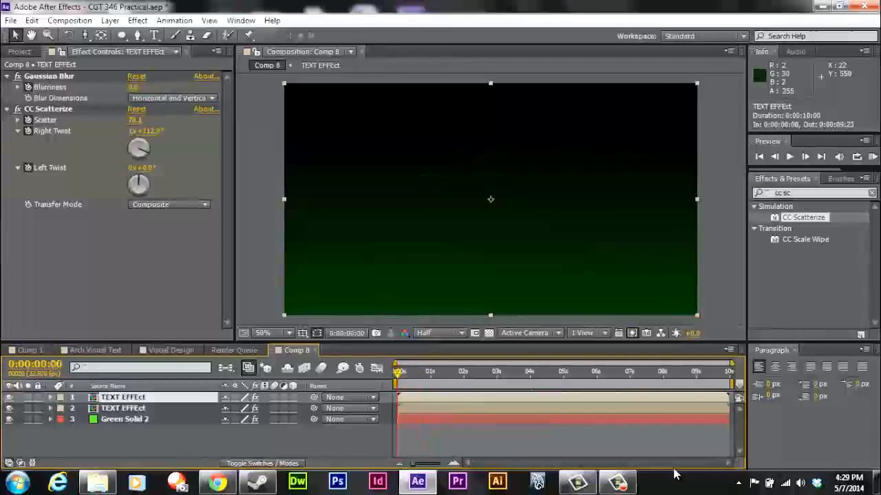
pyautogui.press('[')
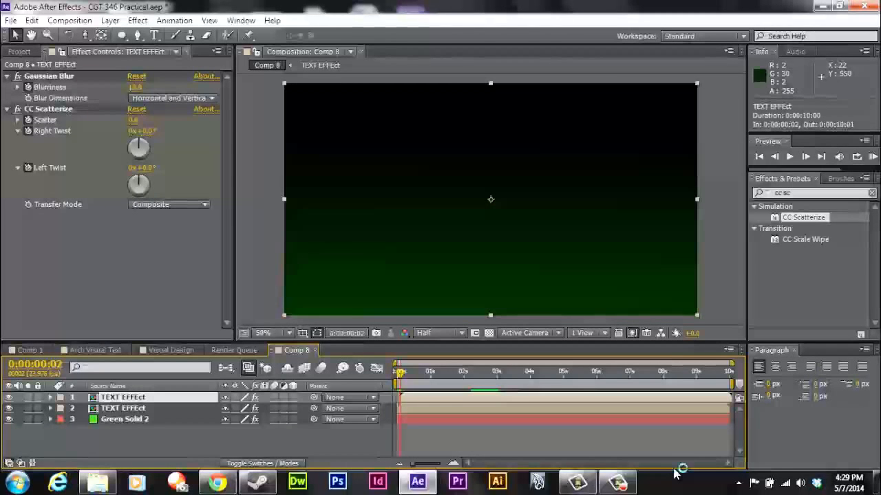
# Duplicate the top TEXT EFFEct layer, shift the copy to start at 0:00:00:04, and preview the composition
pyautogui.hotkey('ctrl', 'd')
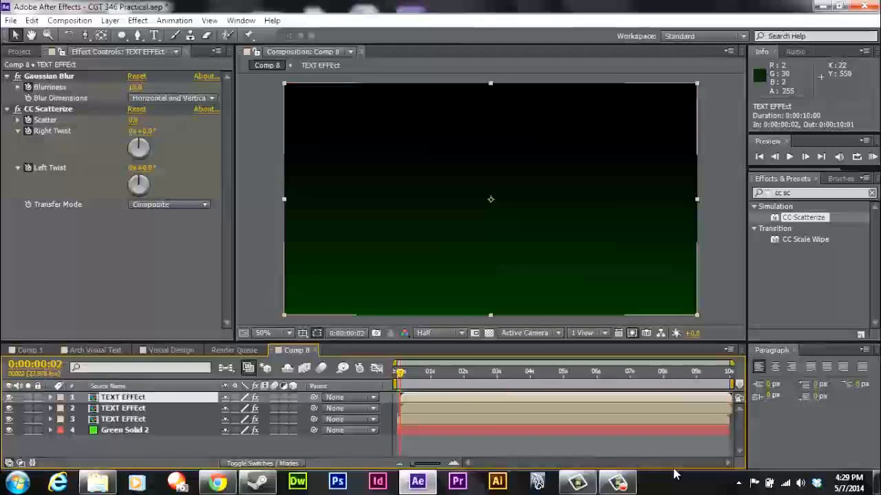
pyautogui.hotkey('alt', 'pagedown')
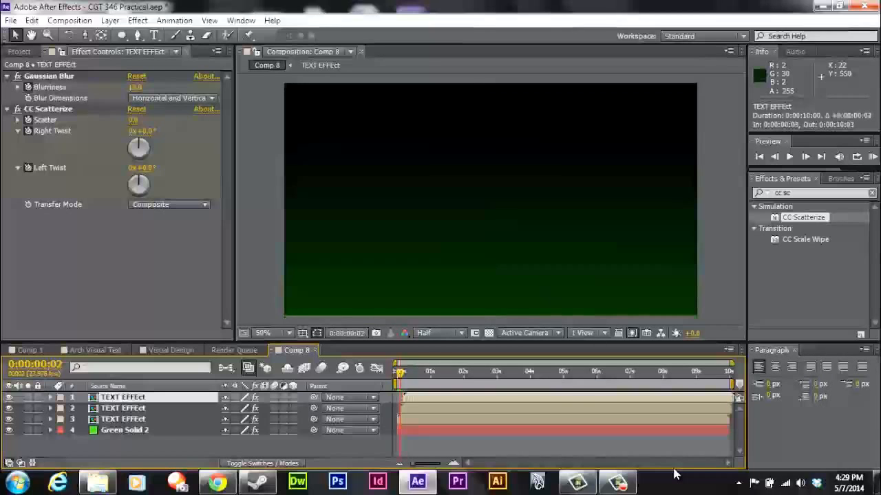
pyautogui.press('KP_0')
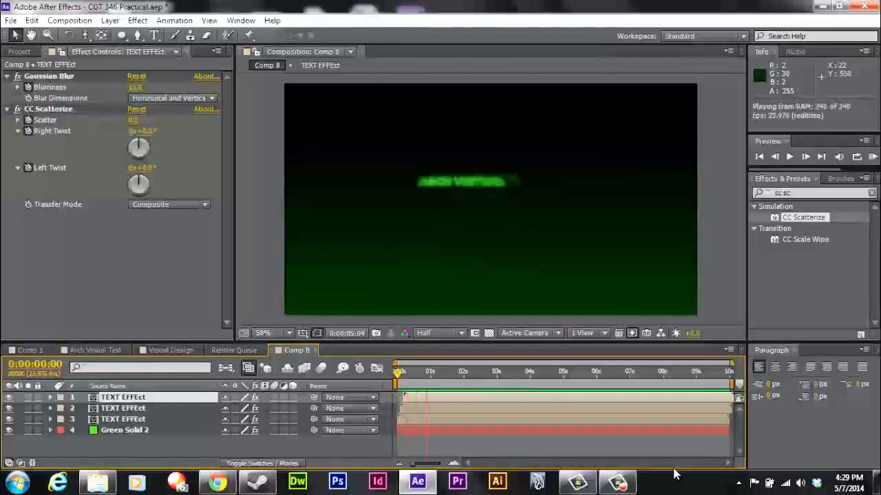
pyautogui.press('space')
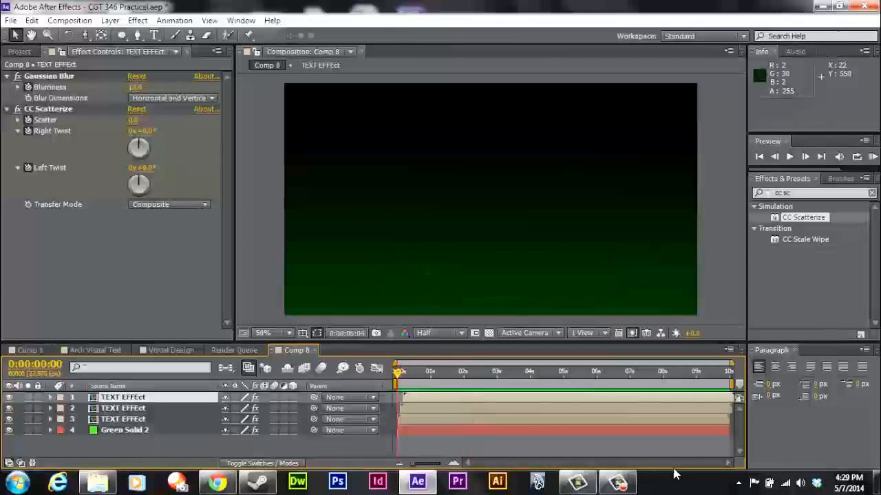
# Reveal Opacity on the second and third TEXT EFFEct layers, along with the third layer's keyframed effect properties
pyautogui.hotkey('ctrl', 'Down')
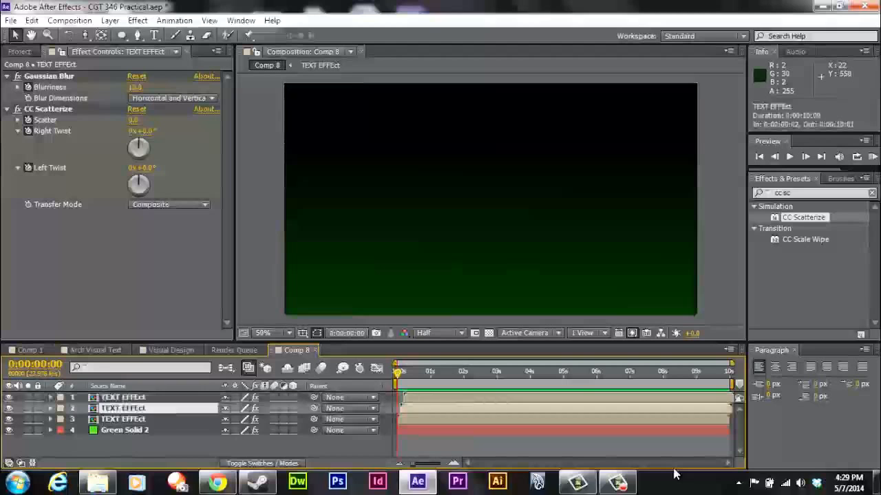
pyautogui.press('t')
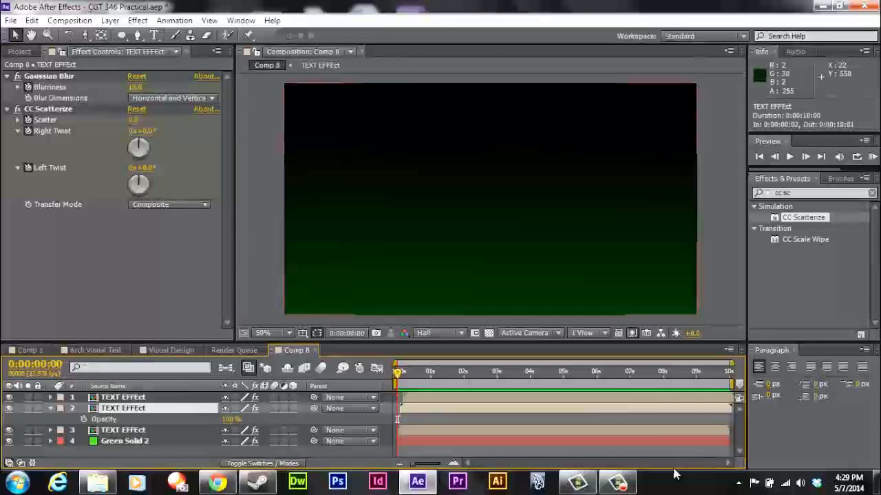
pyautogui.hotkey('ctrl', 'Down')
pyautogui.press('t')
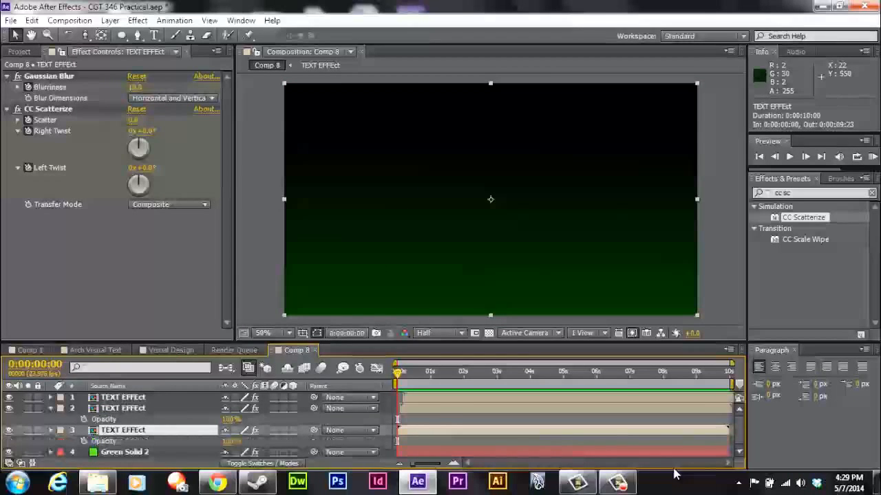
pyautogui.press('u')
pyautogui.scroll(-2, 674, 469)
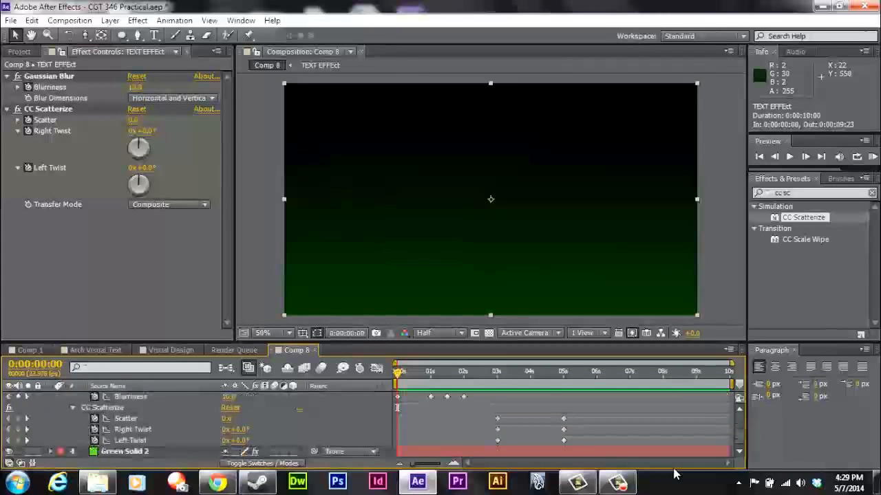
pyautogui.scroll(2, 674, 470)
pyautogui.scroll(-2, 674, 470)
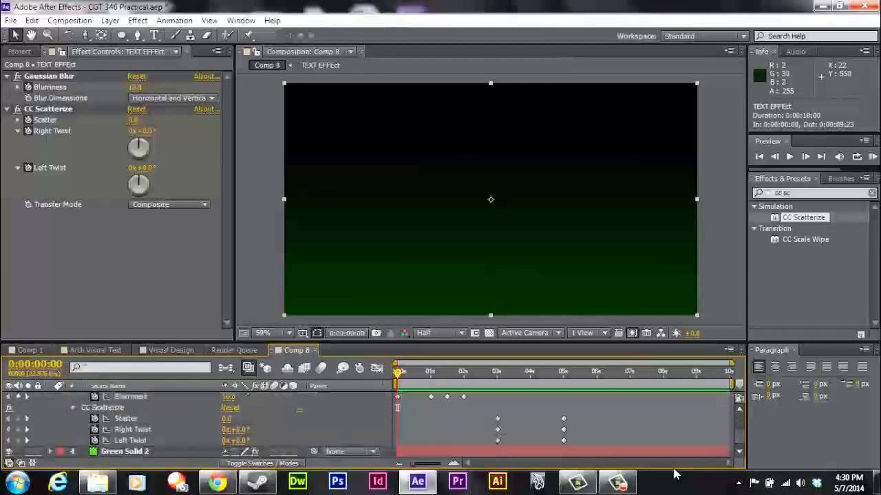
pyautogui.scroll(1, 674, 470)
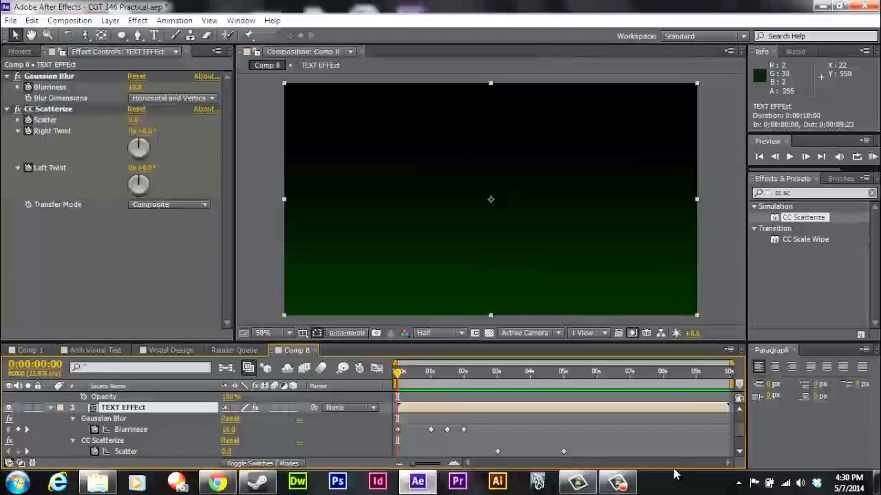
pyautogui.scroll(-1, 674, 474)
pyautogui.scroll(-3, 674, 473)
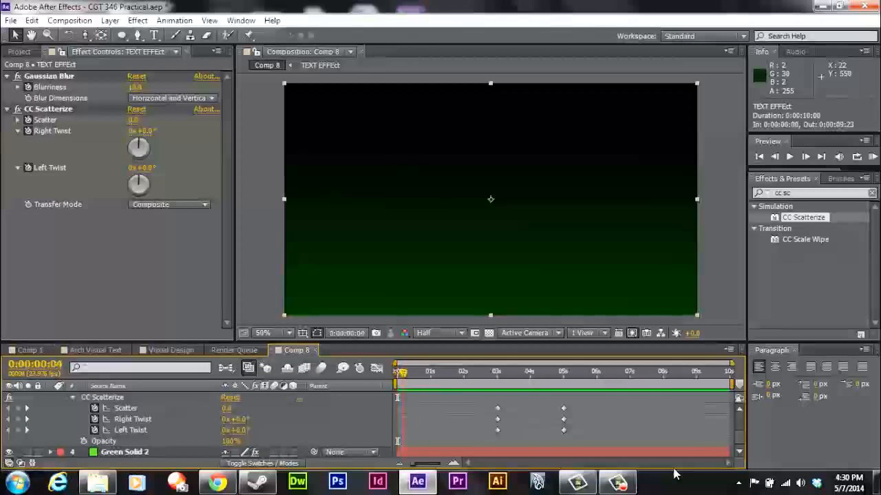
# Add a 100% Opacity keyframe to the third TEXT EFFEct layer and place it at 0:00:04:00
pyautogui.moveTo(403, 372); pyautogui.dragTo(497, 372)
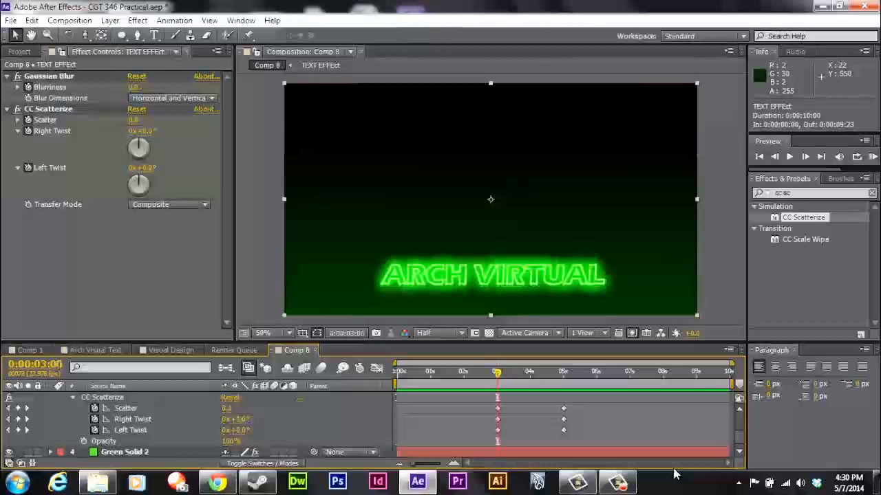
pyautogui.click(83, 441)
pyautogui.press('space')
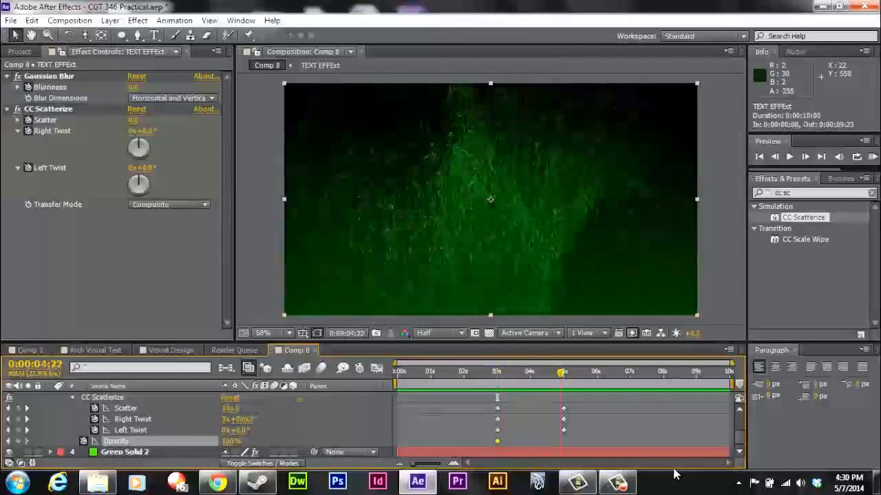
pyautogui.moveTo(563, 372); pyautogui.dragTo(530, 372)
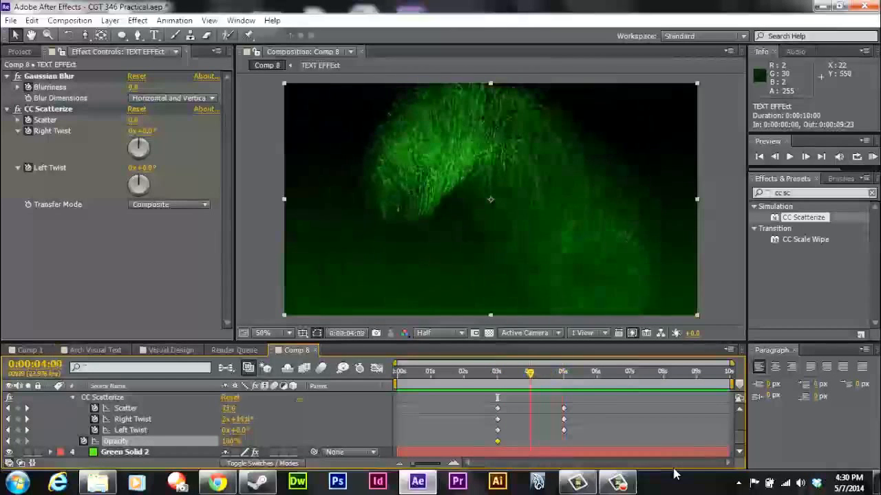
pyautogui.moveTo(497, 441); pyautogui.dragTo(530, 441)
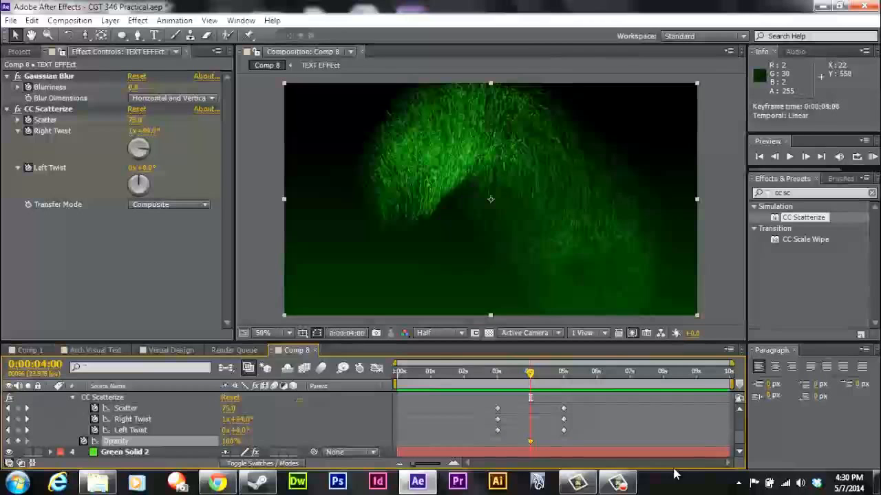
# Set the third TEXT EFFEct layer's Opacity to 0% at 0:00:05:00
pyautogui.moveTo(530, 372); pyautogui.dragTo(564, 372)
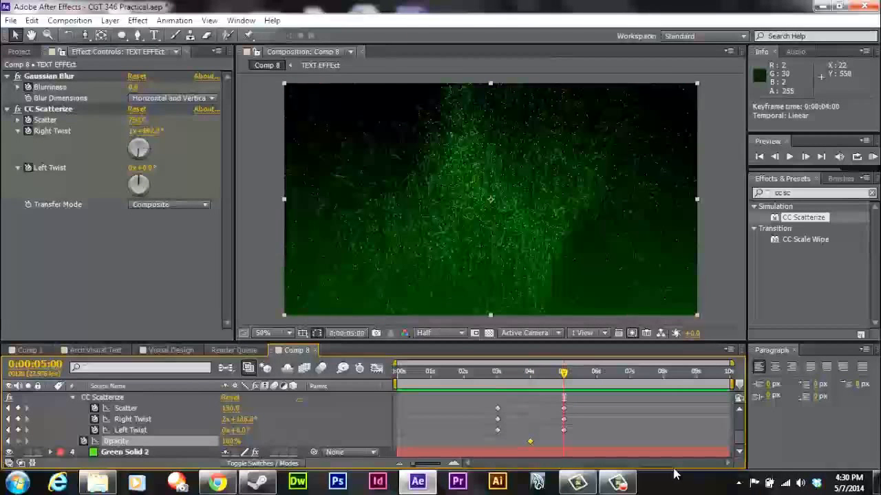
pyautogui.click(231, 441)
pyautogui.write('0')
pyautogui.press('Return')
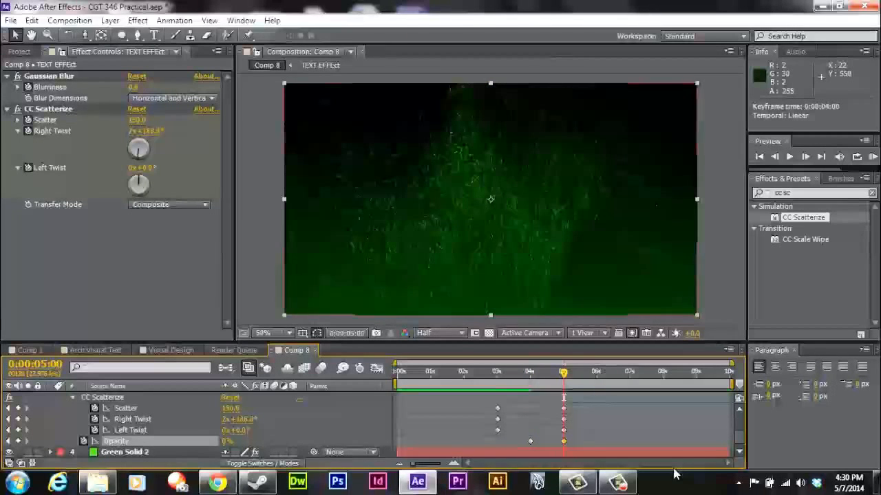
# Reveal the second TEXT EFFEct layer's keyframed properties and keyframe its Opacity at 50% at 0:00:04:00
pyautogui.scroll(2, 231, 441)
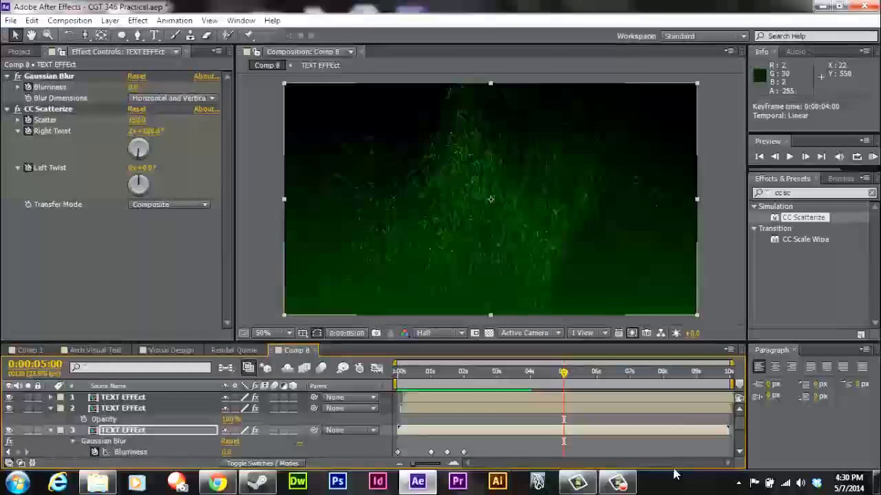
pyautogui.click(124, 408)
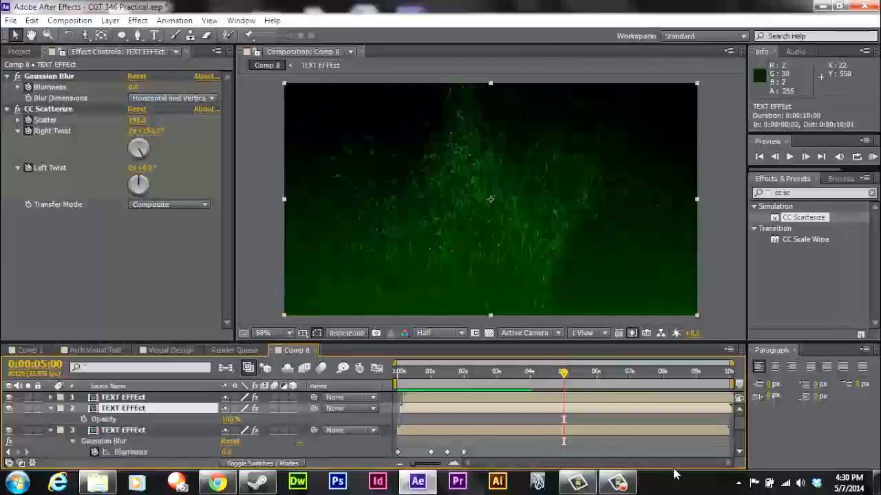
pyautogui.scroll(-3, 206, 423)
pyautogui.scroll(3, 206, 423)
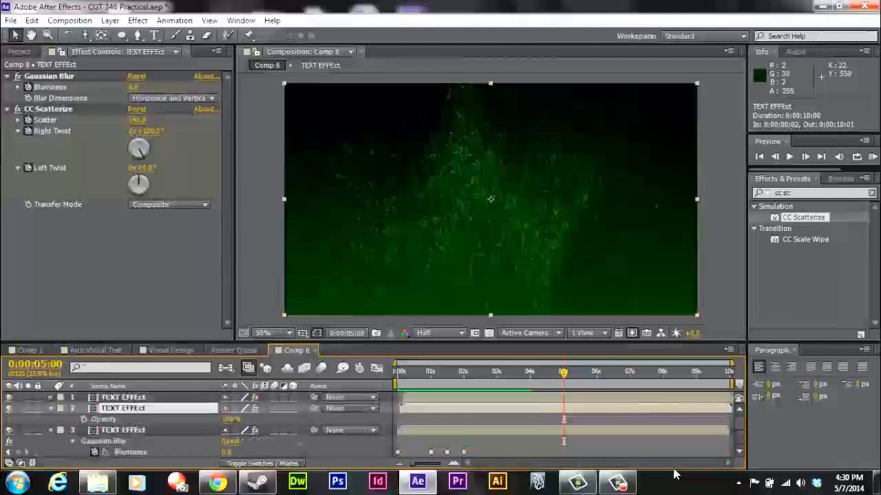
pyautogui.press('u')
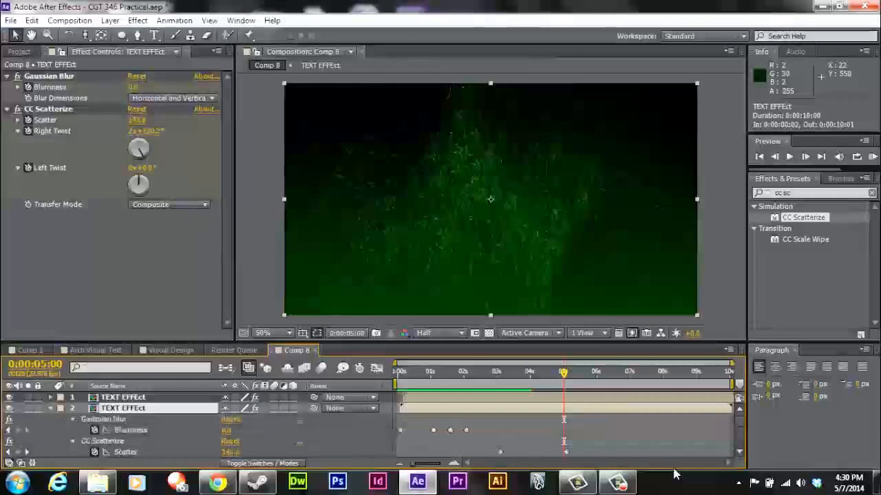
pyautogui.scroll(-4, 674, 470)
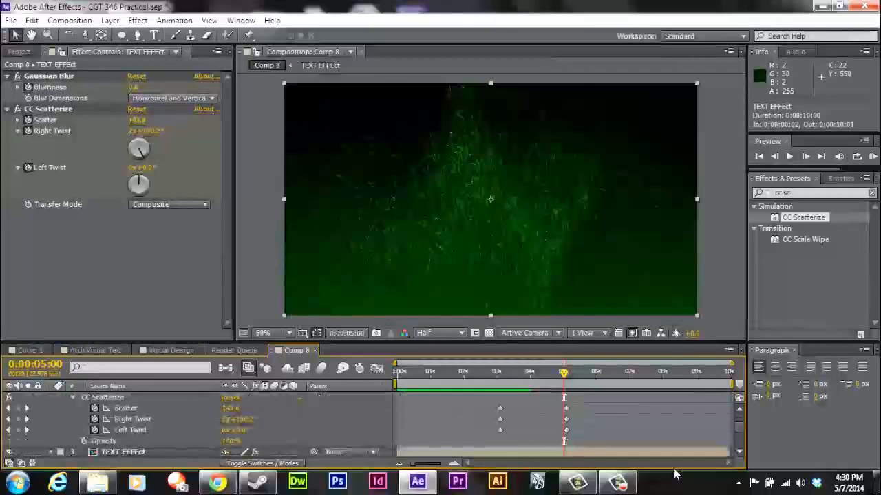
pyautogui.scroll(-1, 564, 421)
pyautogui.scroll(1, 564, 421)
pyautogui.moveTo(564, 373); pyautogui.dragTo(529, 373)
pyautogui.click(232, 441)
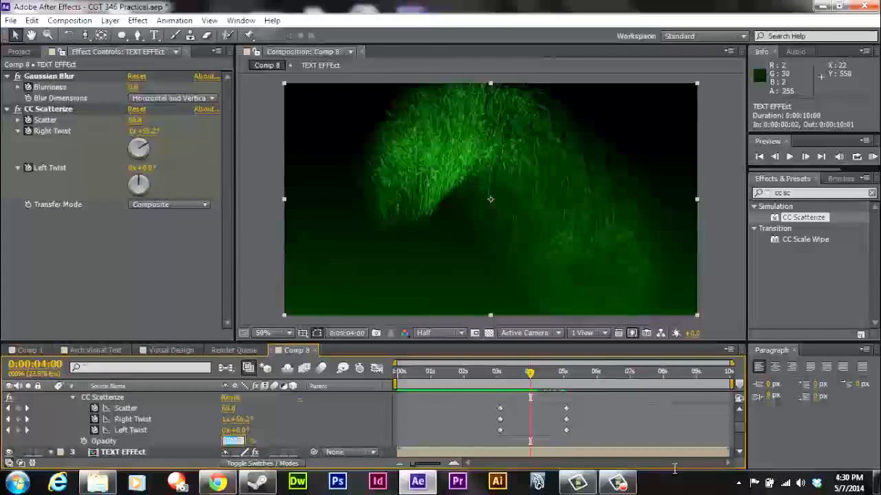
pyautogui.write('50')
pyautogui.press('Return')
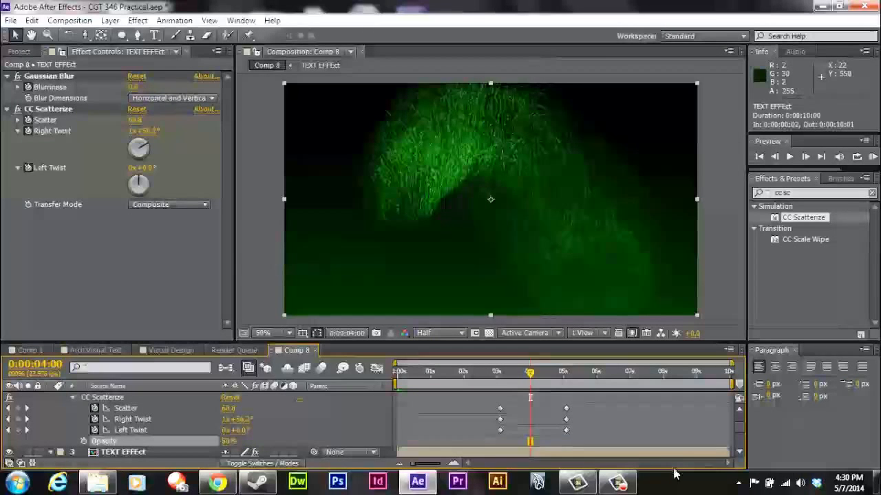
pyautogui.click(84, 441)
# Set the second TEXT EFFEct layer's Opacity to 0% at 0:00:05:02, level with its last scatter keyframes
pyautogui.moveTo(529, 373); pyautogui.dragTo(567, 373)
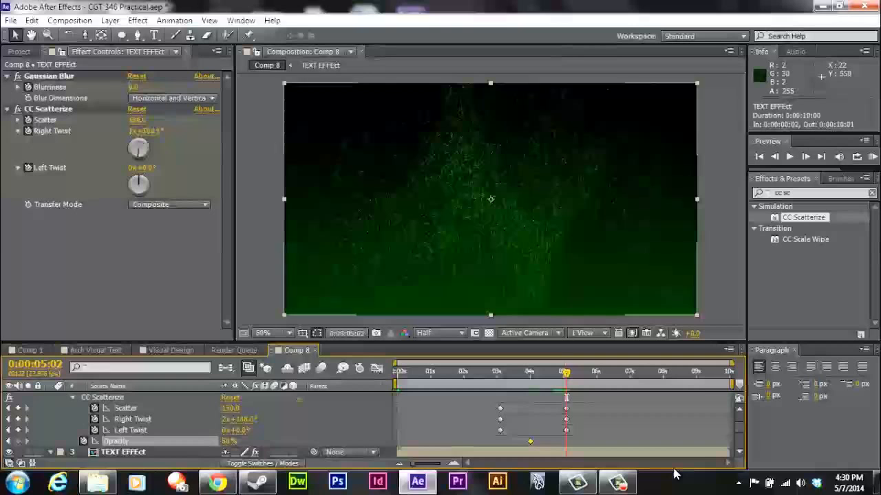
pyautogui.click(230, 441)
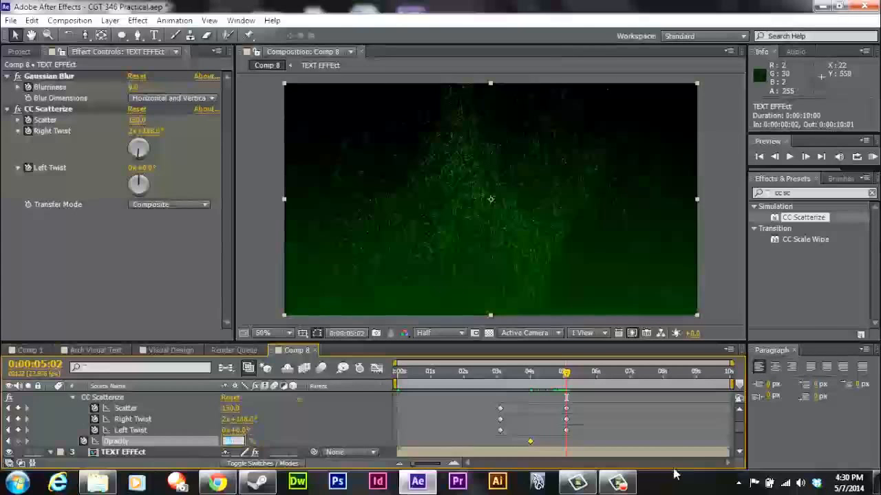
pyautogui.write('0')
pyautogui.press('Return')
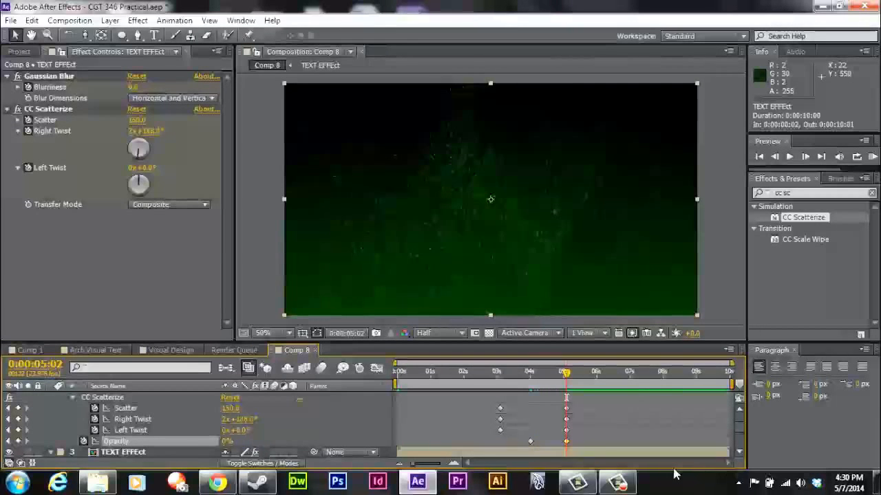
# Reveal the top TEXT EFFEct layer's keyframed properties and keyframe its Opacity at 25% at 0:00:04:03
pyautogui.scroll(1, 234, 441)
pyautogui.hotkey('ctrl', 'd')
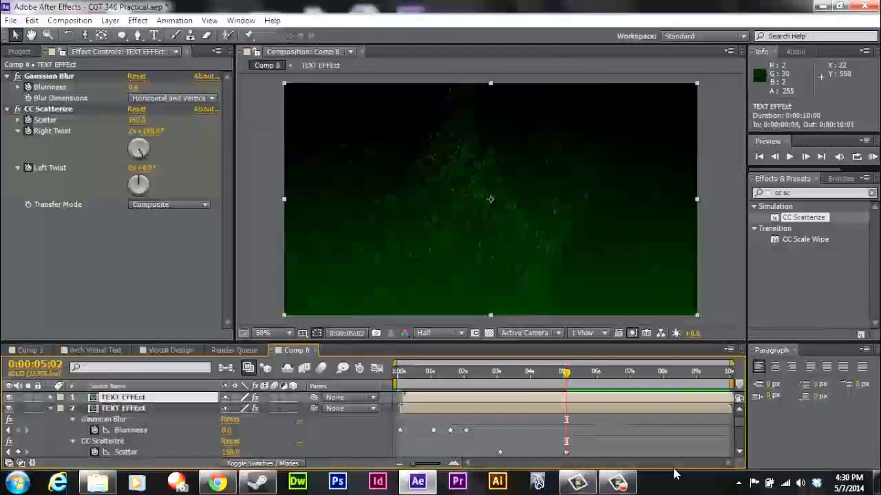
pyautogui.press('u')
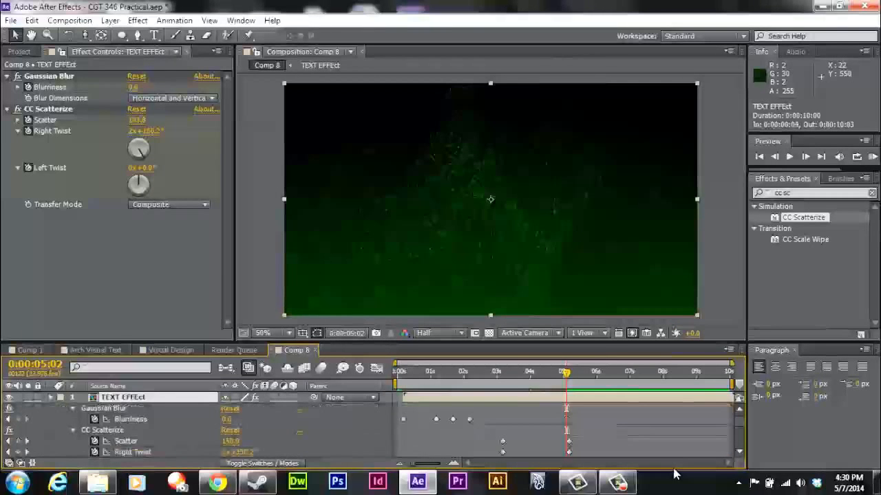
pyautogui.scroll(-1, 221, 424)
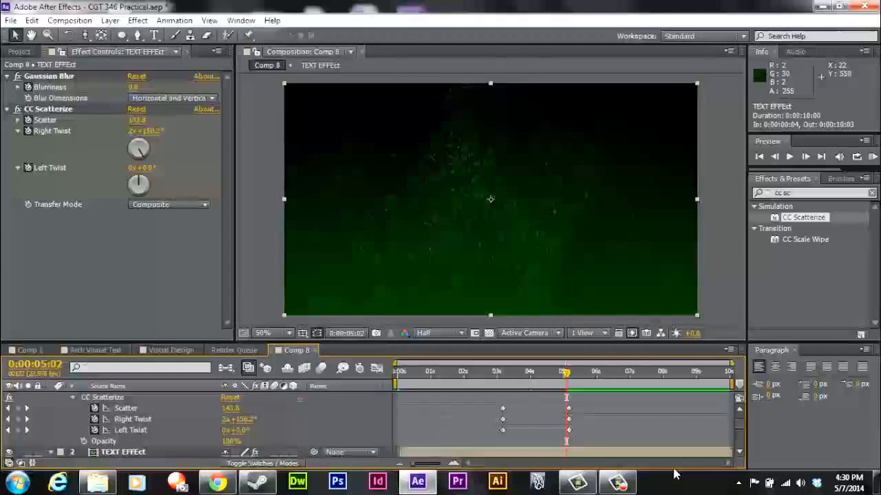
pyautogui.press('pageup')
pyautogui.press('pageup')
pyautogui.press('pageup')
pyautogui.press('pageup')
pyautogui.press('pageup')
pyautogui.press('pageup')
pyautogui.press('pageup')
pyautogui.press('pageup')
pyautogui.press('pageup')
pyautogui.press('pageup')
pyautogui.press('pageup')
pyautogui.press('pageup')
pyautogui.press('pageup')
pyautogui.press('pageup')
pyautogui.press('pageup')
pyautogui.press('pageup')
pyautogui.press('pageup')
pyautogui.press('pageup')
pyautogui.press('pageup')
pyautogui.press('pageup')
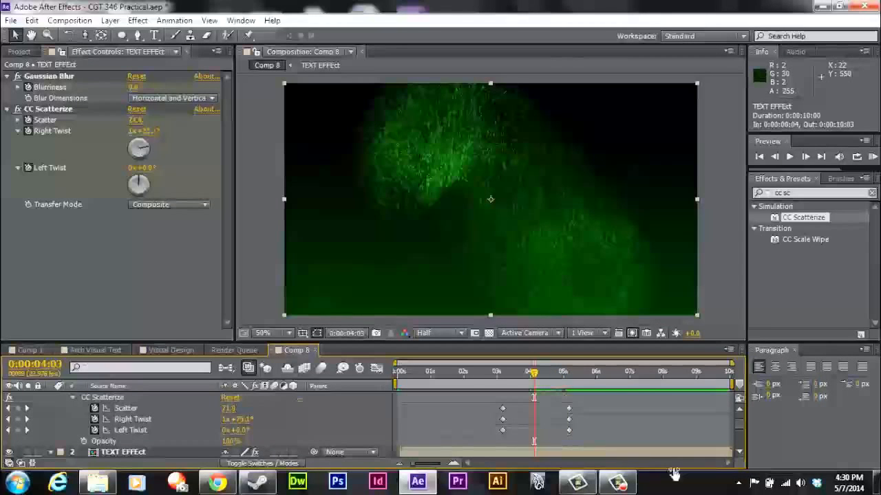
pyautogui.click(231, 441)
pyautogui.write('25')
pyautogui.press('Return')
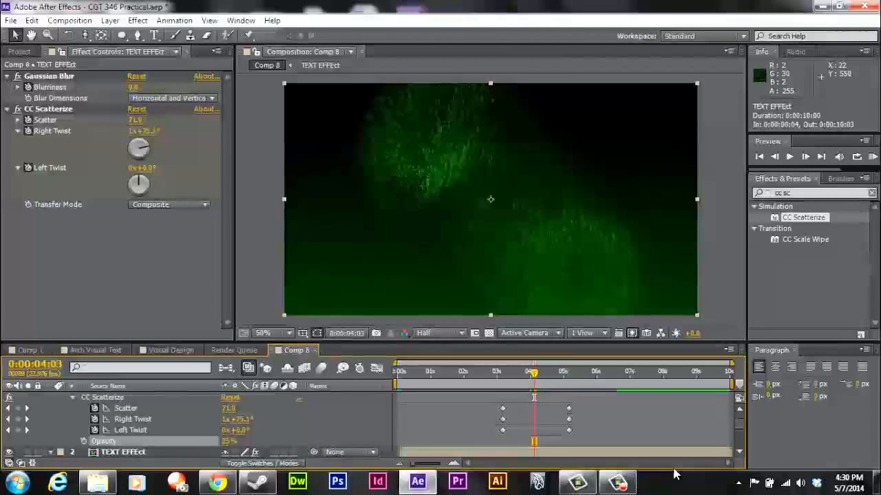
pyautogui.hotkey('alt', 'shift', 't')
# Set the top TEXT EFFEct layer's Opacity to 0% at 0:00:05:04, level with its last scatter keyframes
pyautogui.press('pagedown')
pyautogui.press('pagedown')
pyautogui.press('pagedown')
pyautogui.press('pagedown')
pyautogui.press('pagedown')
pyautogui.press('pagedown')
pyautogui.press('pagedown')
pyautogui.press('pagedown')
pyautogui.press('pagedown')
pyautogui.press('pagedown')
pyautogui.press('pagedown')
pyautogui.press('pagedown')
pyautogui.press('pagedown')
pyautogui.press('pagedown')
pyautogui.press('pagedown')
pyautogui.press('pagedown')
pyautogui.press('pagedown')
pyautogui.press('pagedown')
pyautogui.press('pagedown')
pyautogui.press('pagedown')
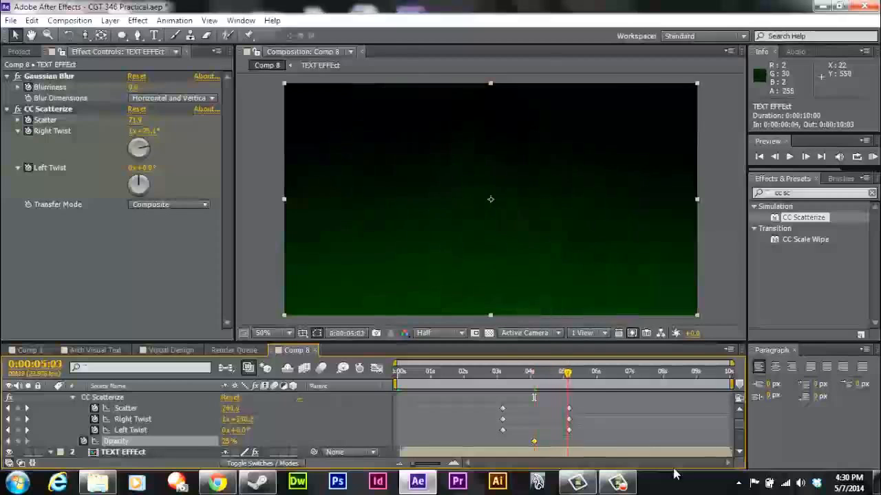
pyautogui.press('pagedown')
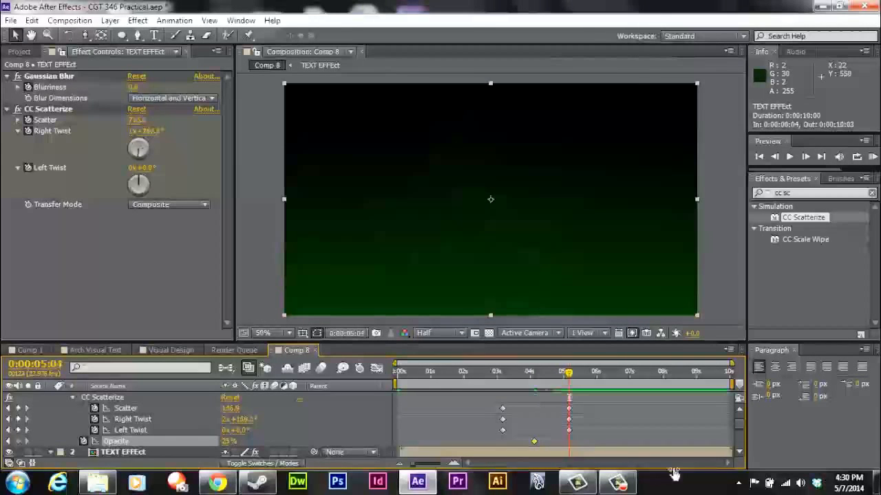
pyautogui.write('0')
pyautogui.press('Return')
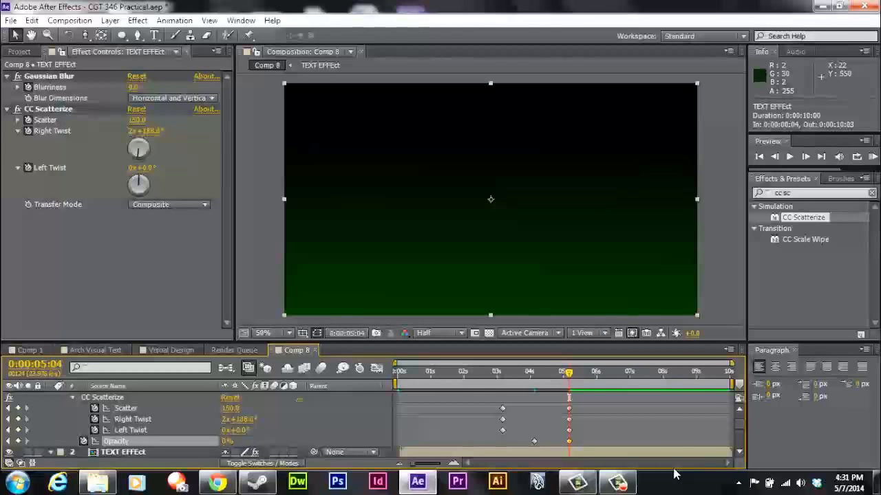
# Collapse the revealed properties of all TEXT EFFEct layers and preview the scatter dissolve up to about 0:00:04:01
pyautogui.scroll(1, 674, 473)
pyautogui.hotkey('ctrl', 'd')
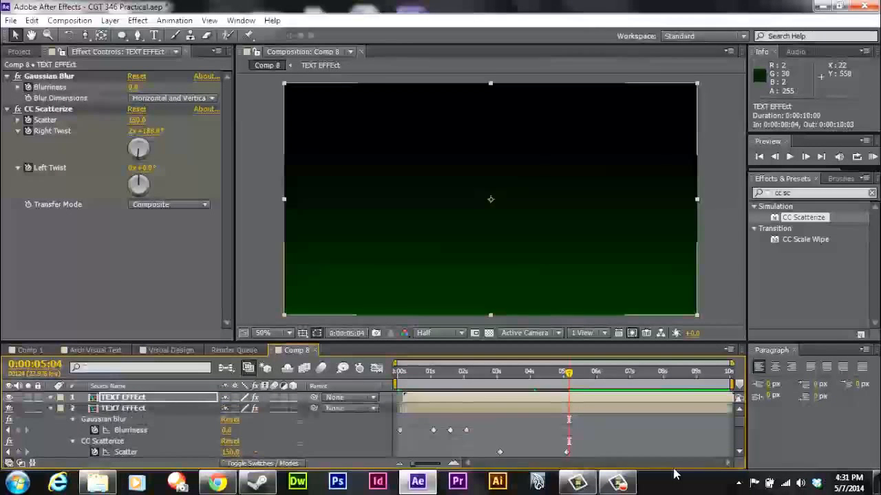
pyautogui.hotkey('ctrl', 'd')
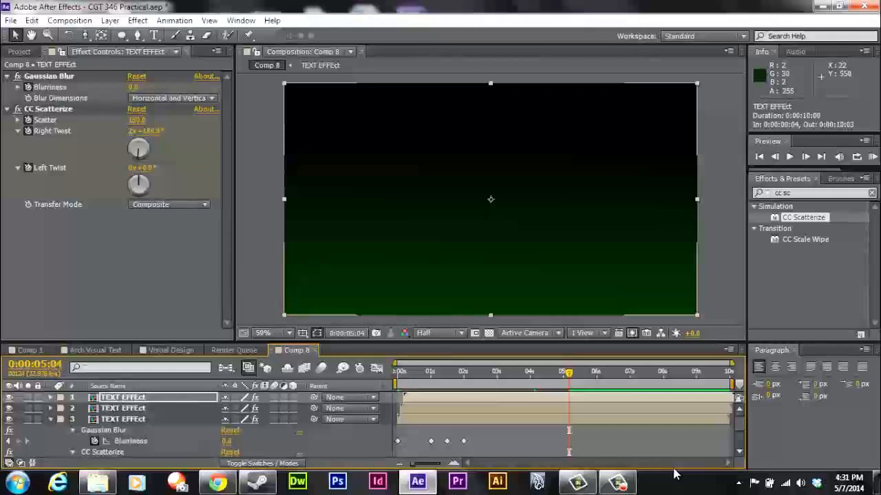
pyautogui.press('u')
pyautogui.press('space')
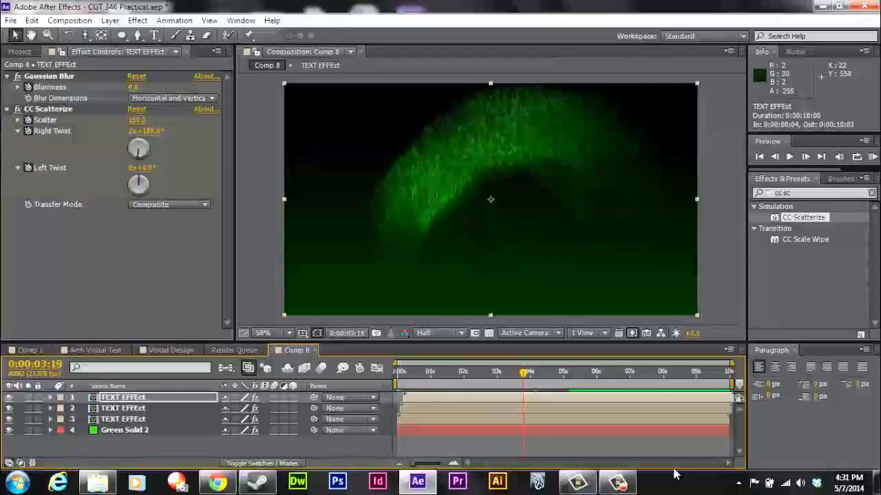
# Check the Opacity keyframes of the top two TEXT EFFEct layers at 0:00:04:01, and collapse both layers again
pyautogui.hotkey('ctrl', 'Down')
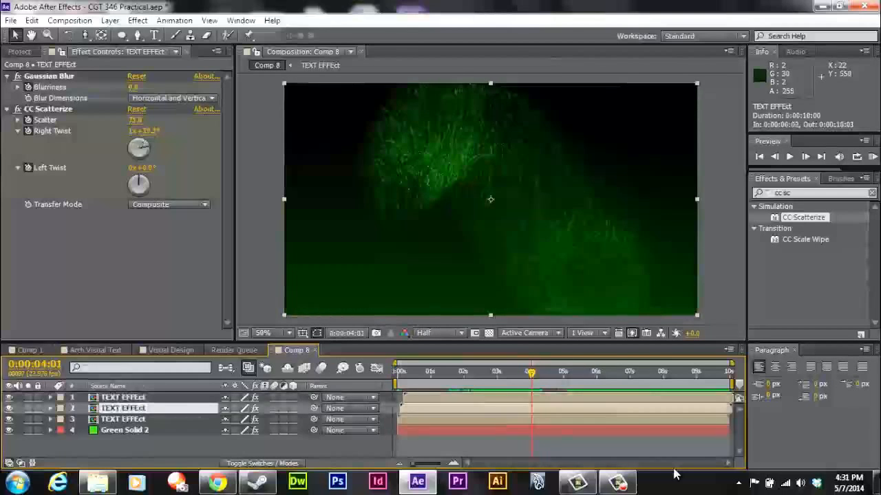
pyautogui.press('t')
pyautogui.hotkey('ctrl', 'Up')
pyautogui.hotkey('ctrl', 'v')
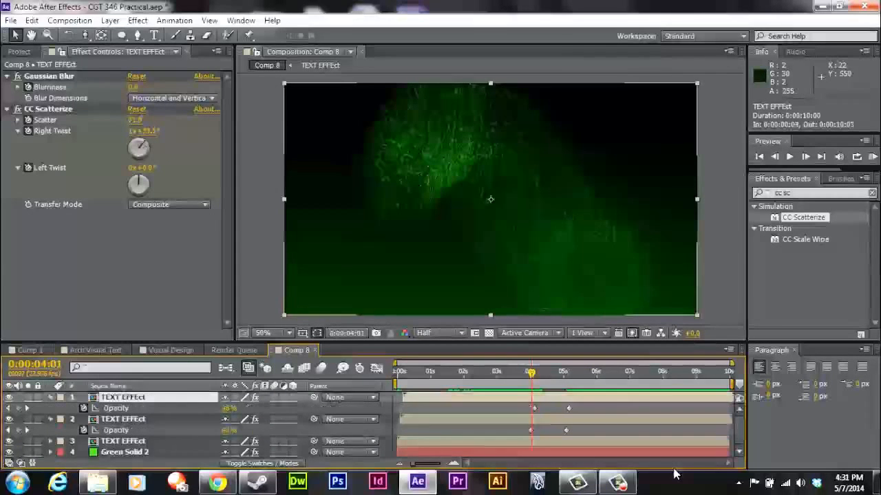
pyautogui.press('t')
pyautogui.hotkey('ctrl', 'Down')
pyautogui.press('t')
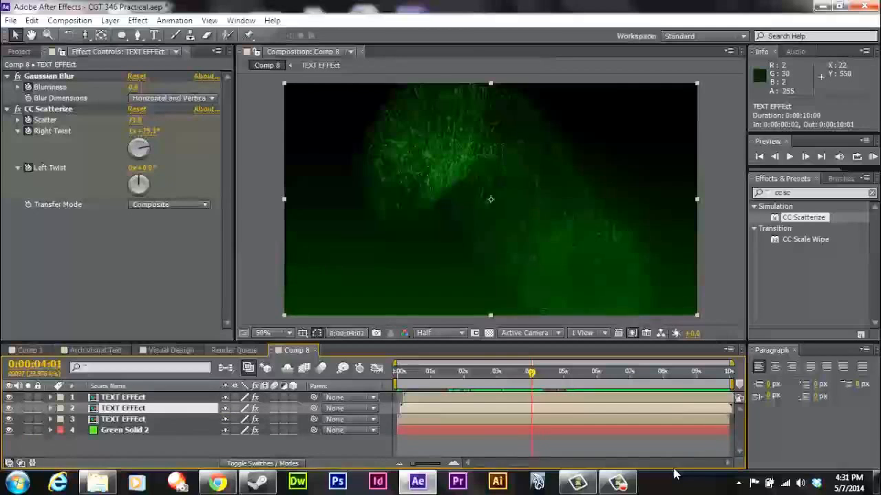
# Preview the Arch Virtual text dissolve in Comp 8, stop at 0:00:02:09, and show the project's footage and compositions
pyautogui.press('KP_0')
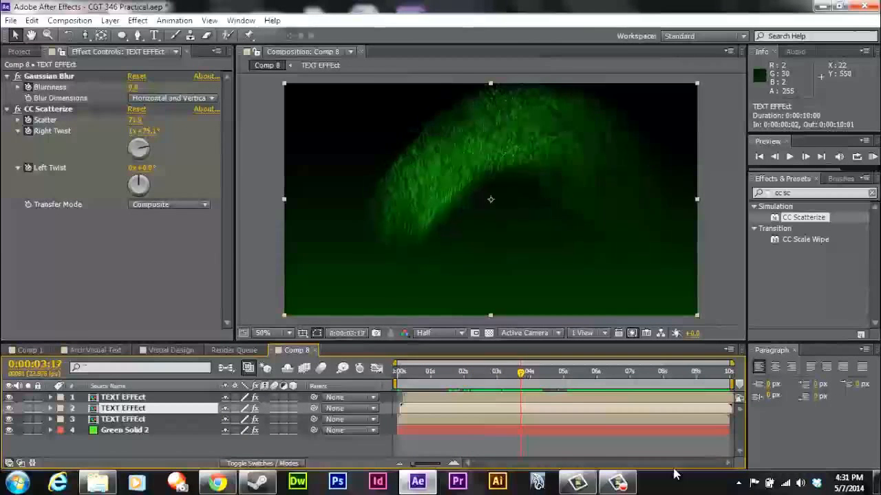
pyautogui.press('space')
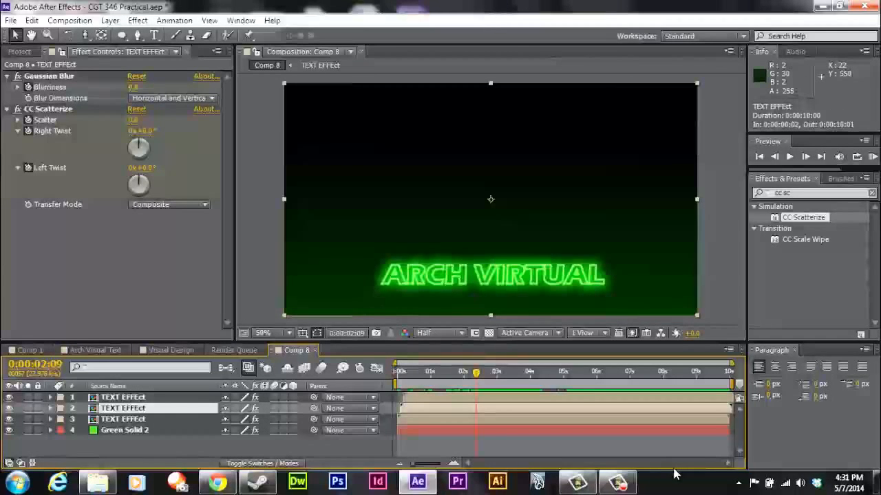
pyautogui.hotkey('ctrl', '0')
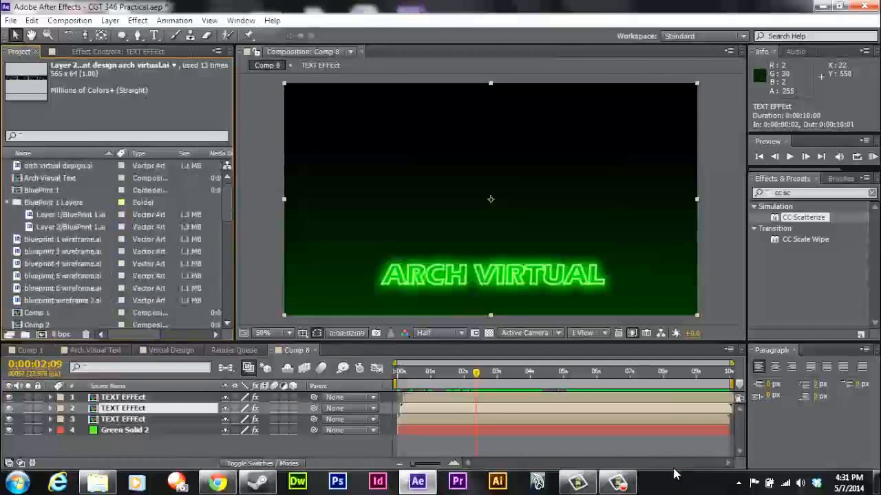
# Add arch virtual design.ai above the text layers in Comp 8 and scale it to 149%
pyautogui.moveTo(62, 166); pyautogui.dragTo(132, 397)
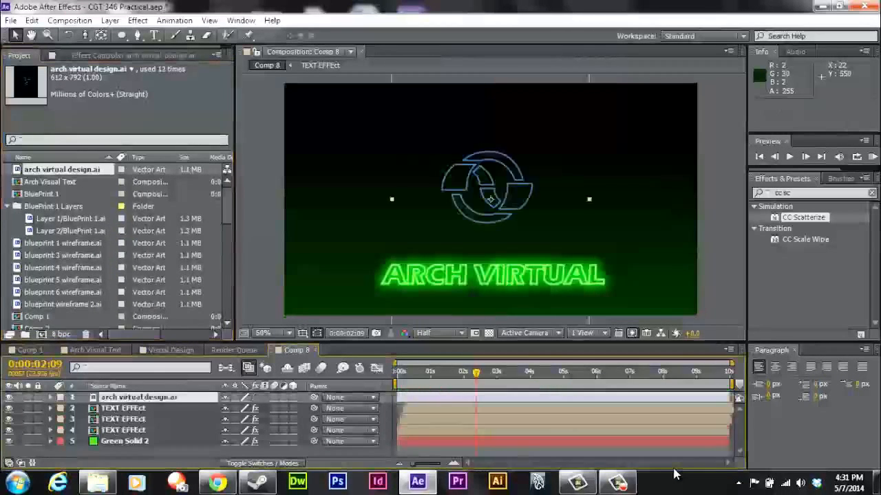
pyautogui.press('s')
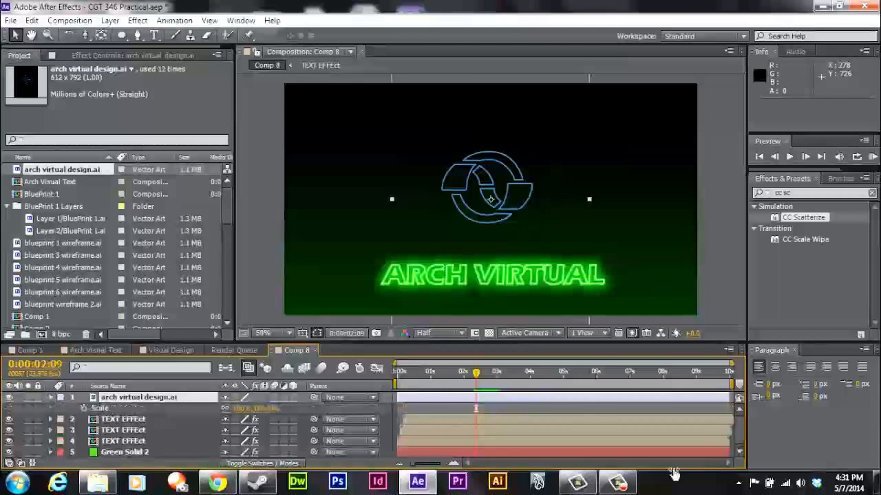
pyautogui.moveTo(243, 408); pyautogui.dragTo(269, 408)
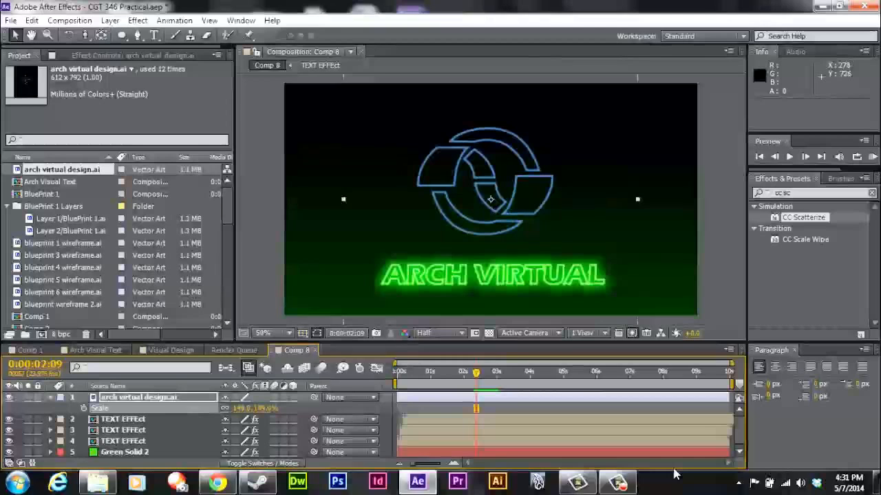
# Center the logo above the ARCH VIRTUAL text at position 648, 388 using the title/action safe guides, then hide the guides
pyautogui.click(303, 333)
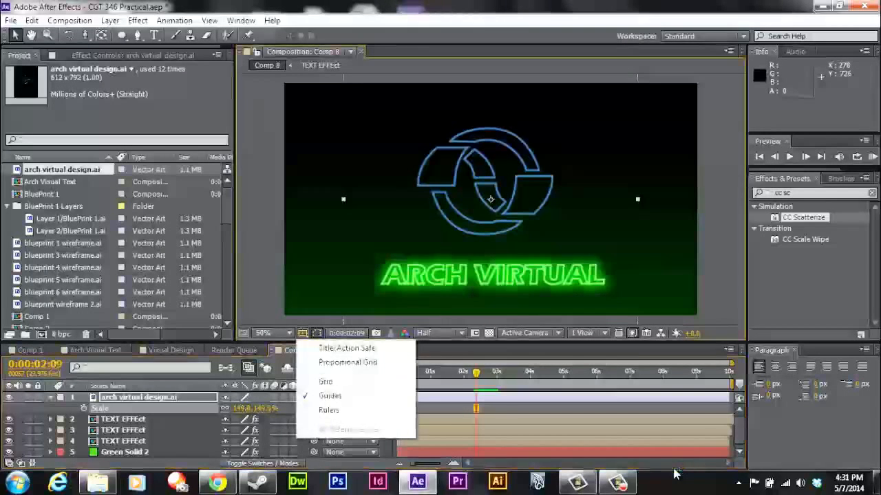
pyautogui.click(338, 344)
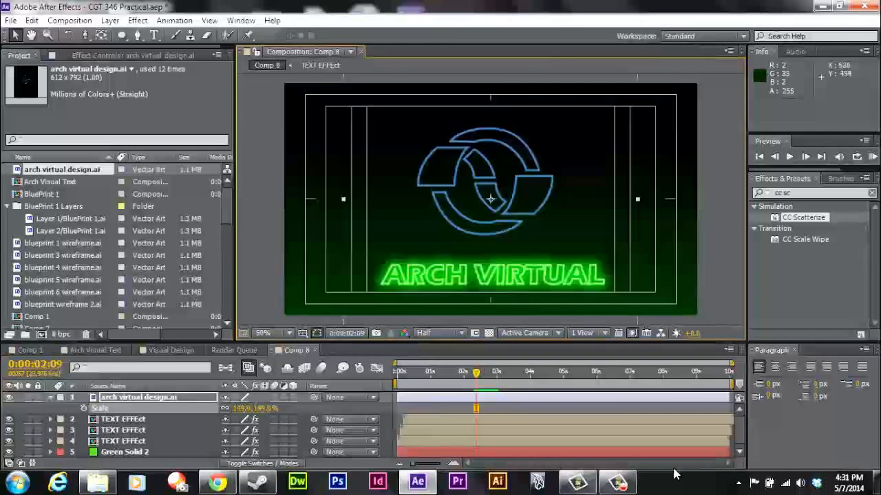
pyautogui.moveTo(486, 225); pyautogui.dragTo(490, 236)
pyautogui.scroll(-2, 505, 229)
pyautogui.scroll(2, 505, 228)
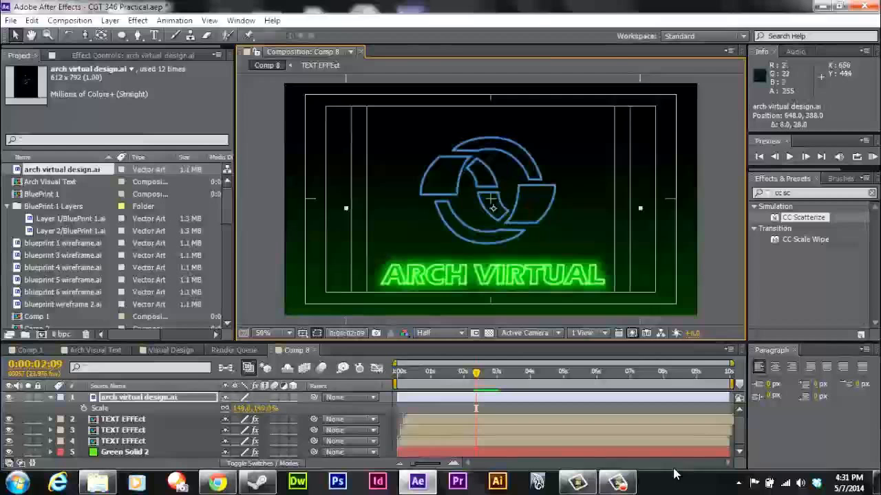
pyautogui.click(302, 333)
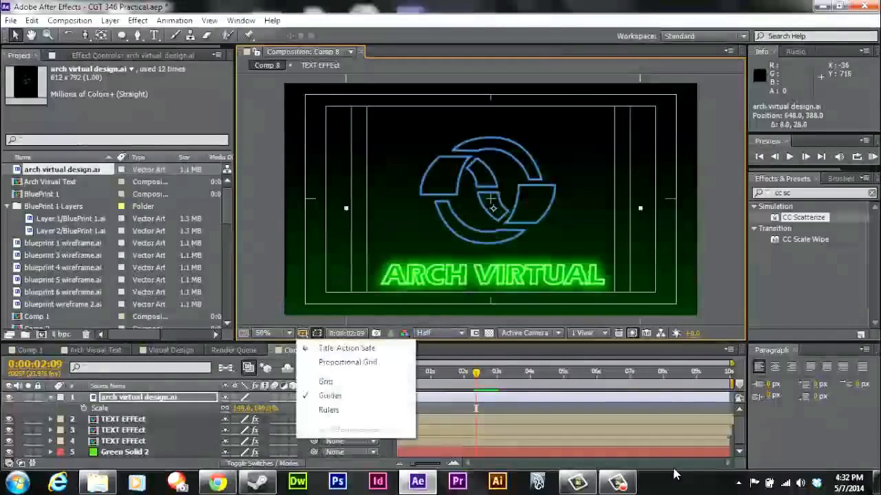
pyautogui.click(346, 348)
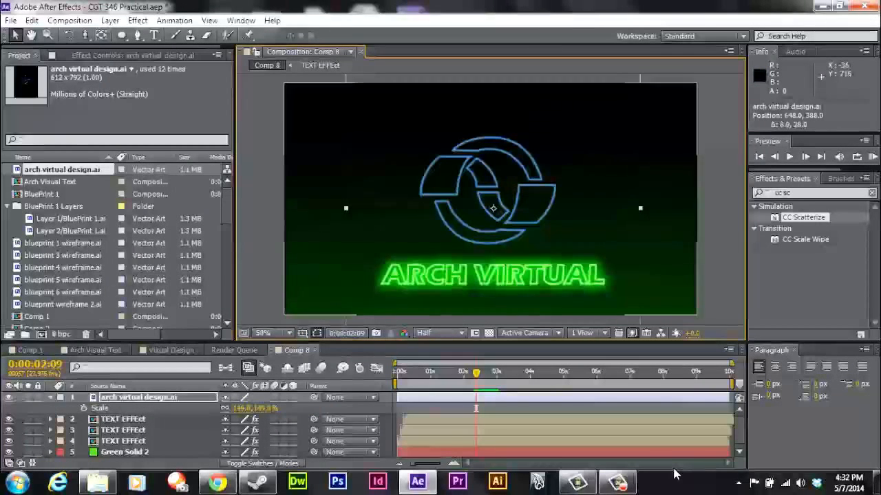
# Copy the Curves and Glow effects from the Text 2 layer inside TEXT EFFEct onto the arch virtual design.ai layer and preview the result
pyautogui.doubleClick(122, 419)
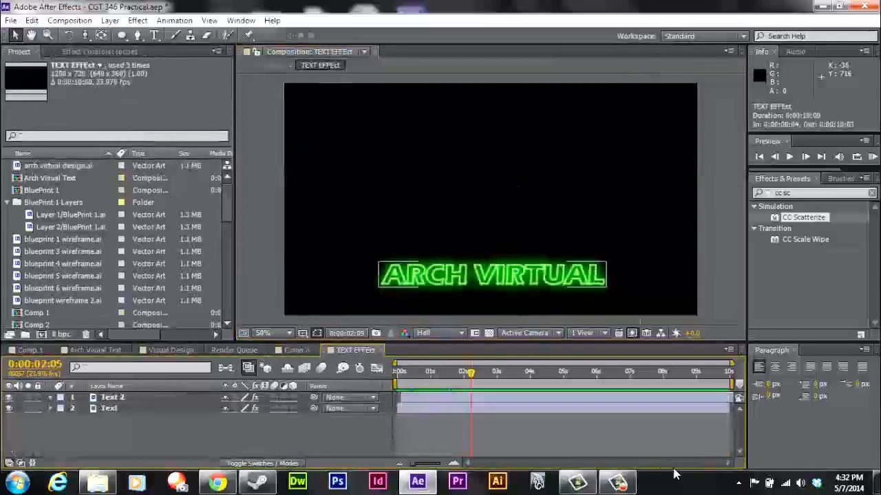
pyautogui.click(113, 398)
pyautogui.click(104, 52)
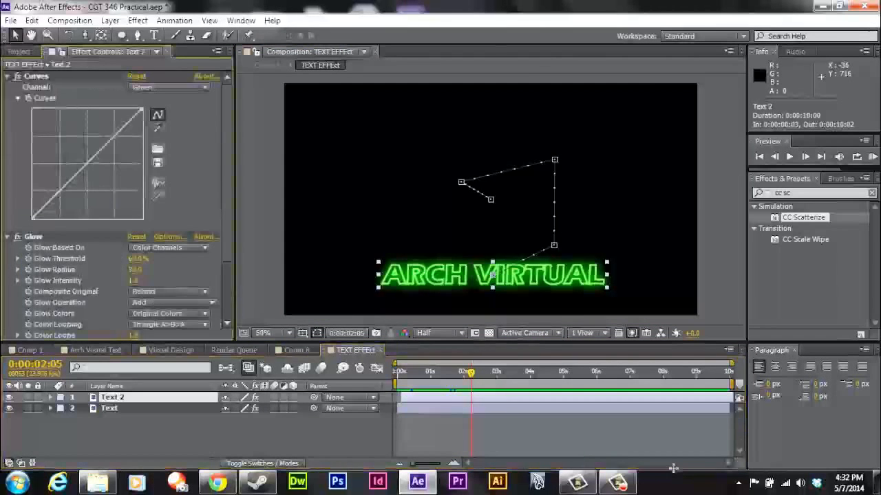
pyautogui.press('Down')
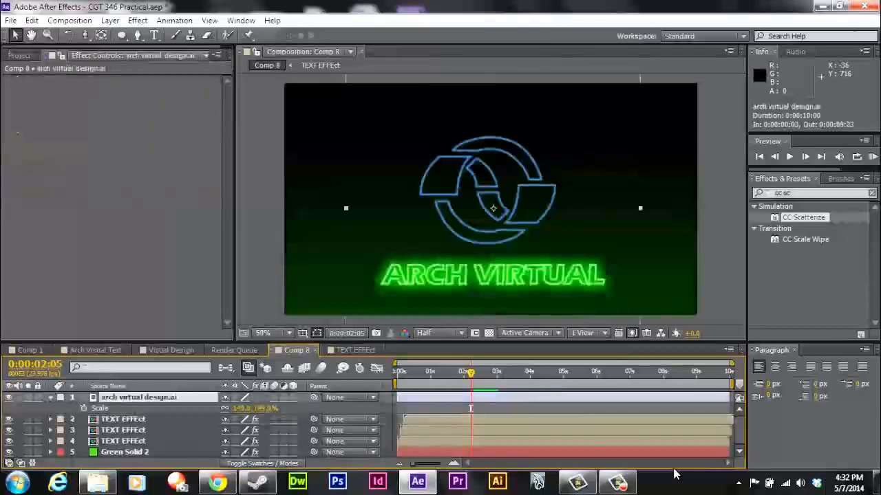
pyautogui.hotkey('ctrl', 'v')
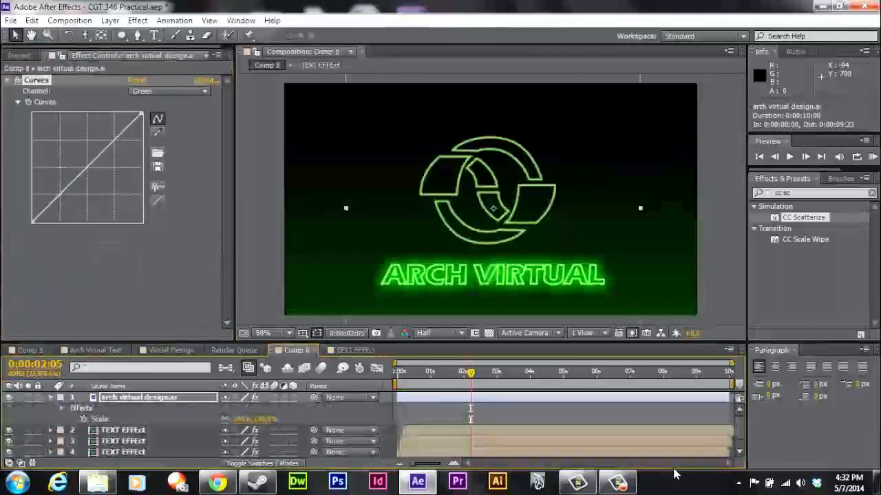
pyautogui.hotkey('ctrl', 'v')
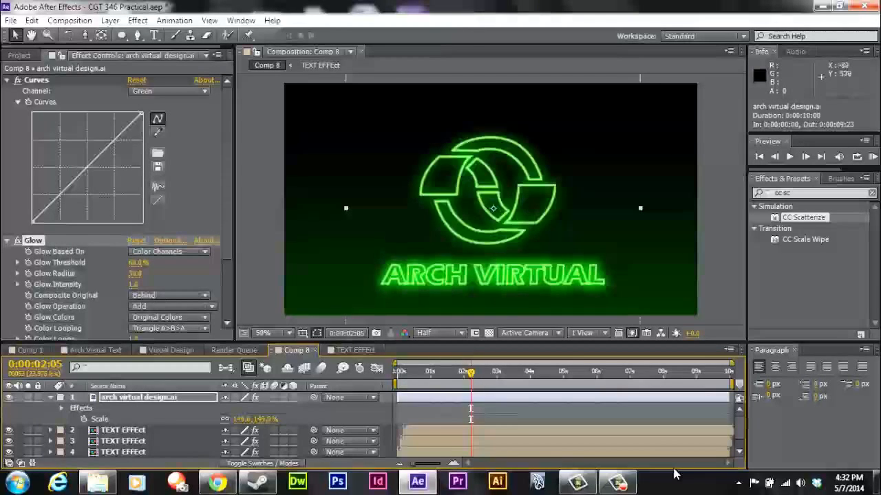
pyautogui.click(7, 241)
pyautogui.click(7, 80)
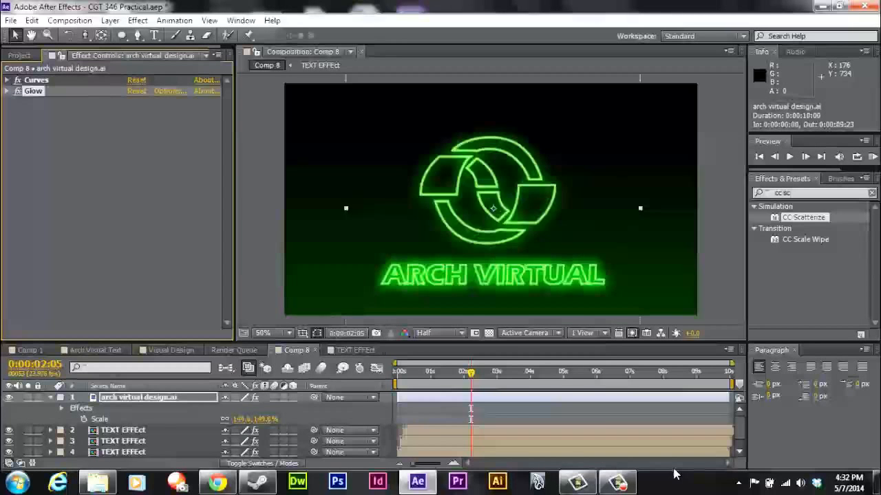
pyautogui.press('space')
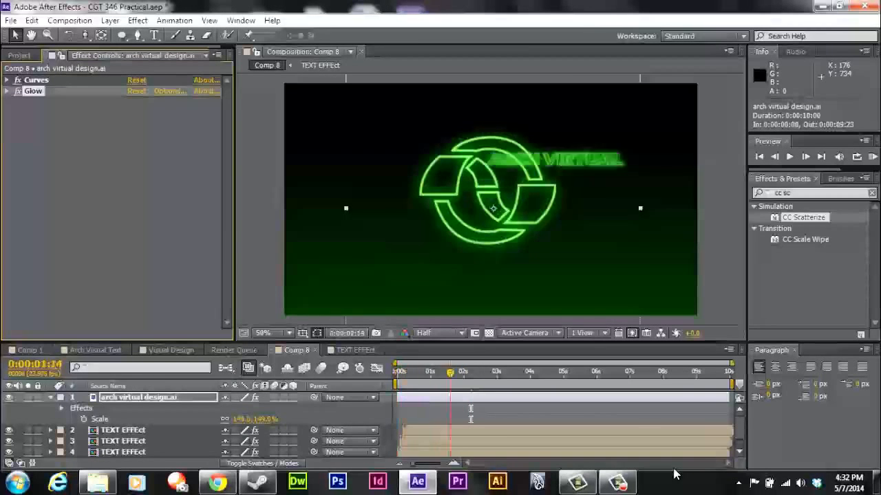
pyautogui.press('space')
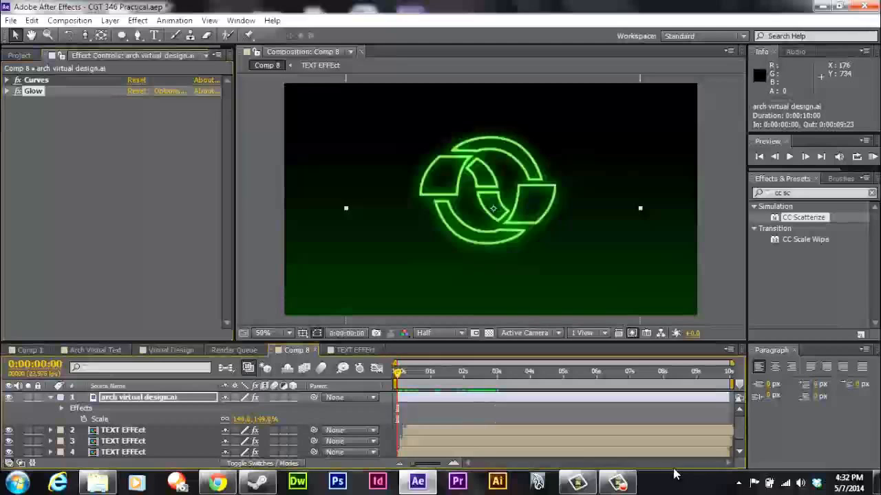
# Collapse the arch virtual design.ai layer's properties and rename the layer LOGO
pyautogui.press('u')
pyautogui.press('u')
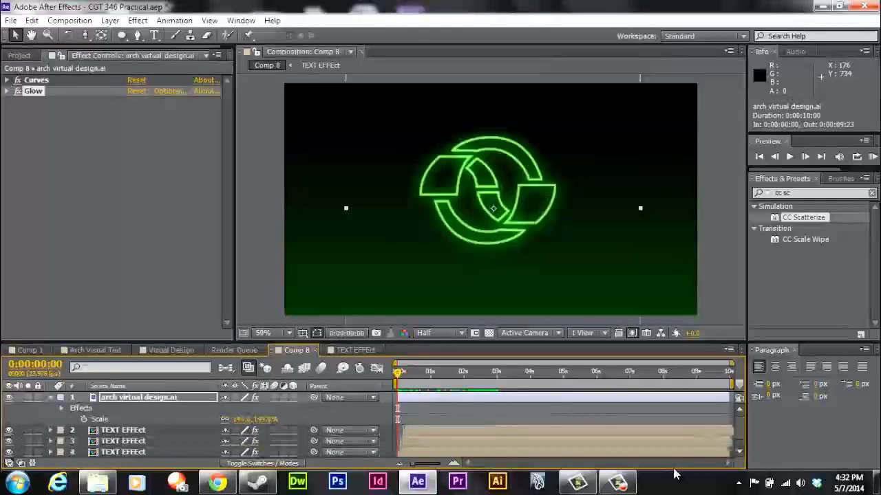
pyautogui.press('u')
pyautogui.press('u')
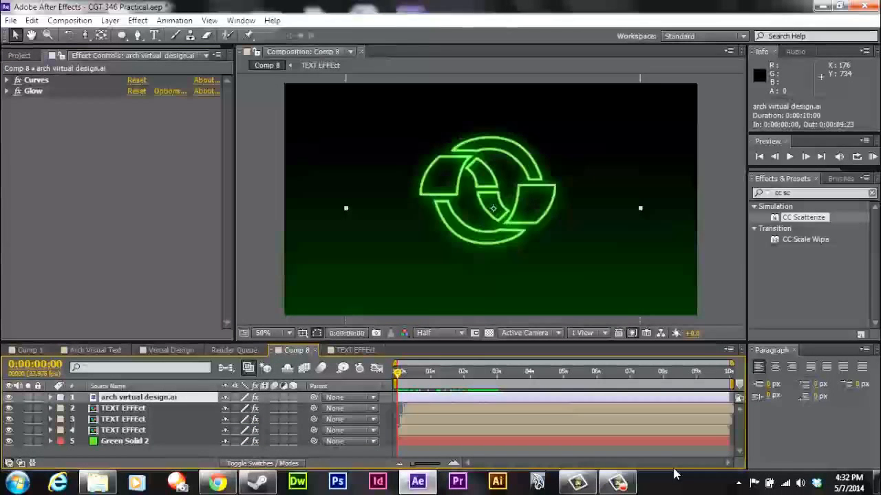
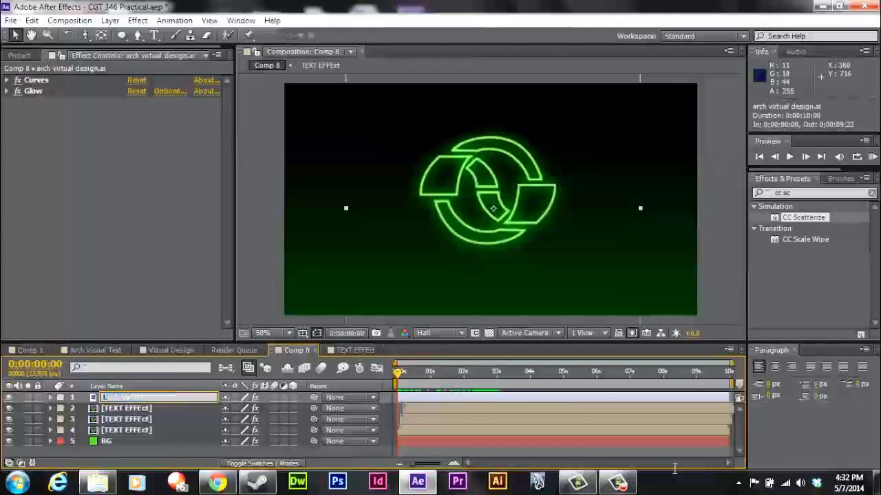
pyautogui.write('LOGO')
pyautogui.press('Return')
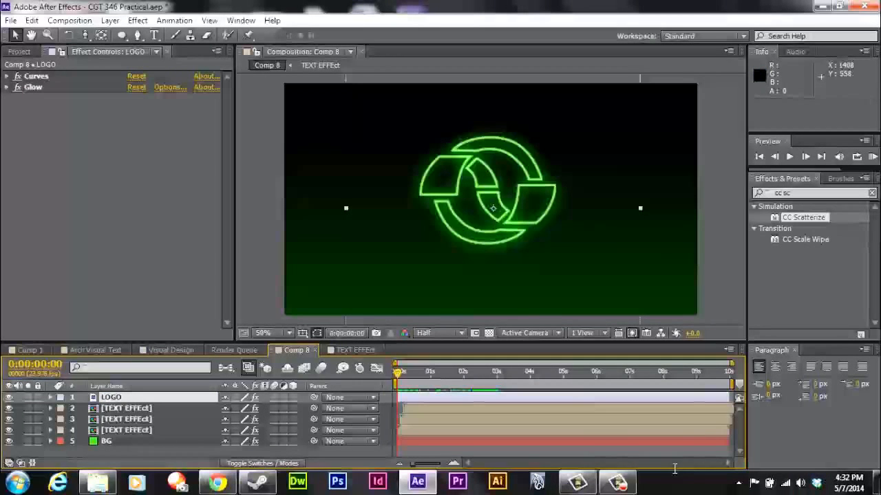
# Find the CC Image Wipe effect by searching for "cc image" and apply it to the LOGO layer
pyautogui.press('BackSpace')
pyautogui.press('BackSpace')
pyautogui.press('BackSpace')
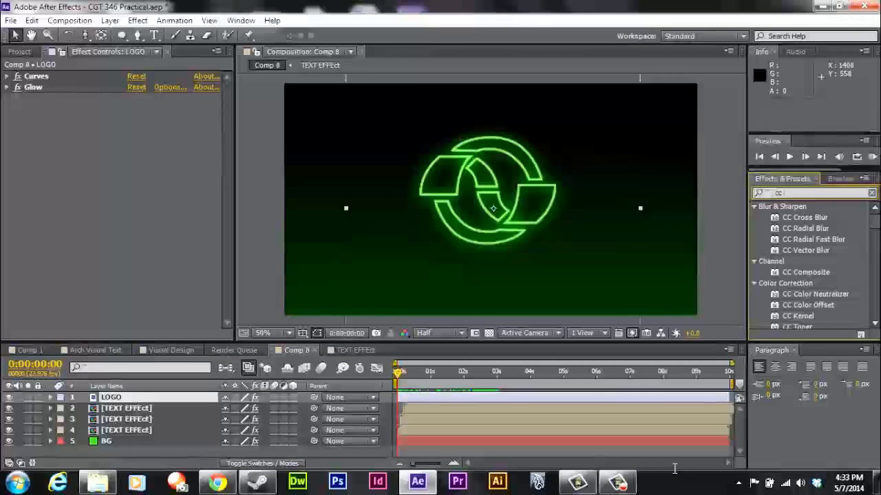
pyautogui.write('image')
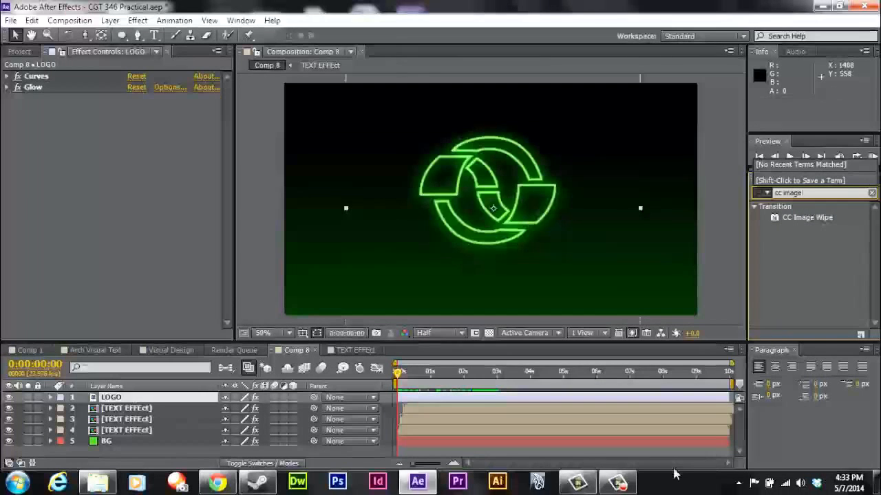
pyautogui.press('Return')
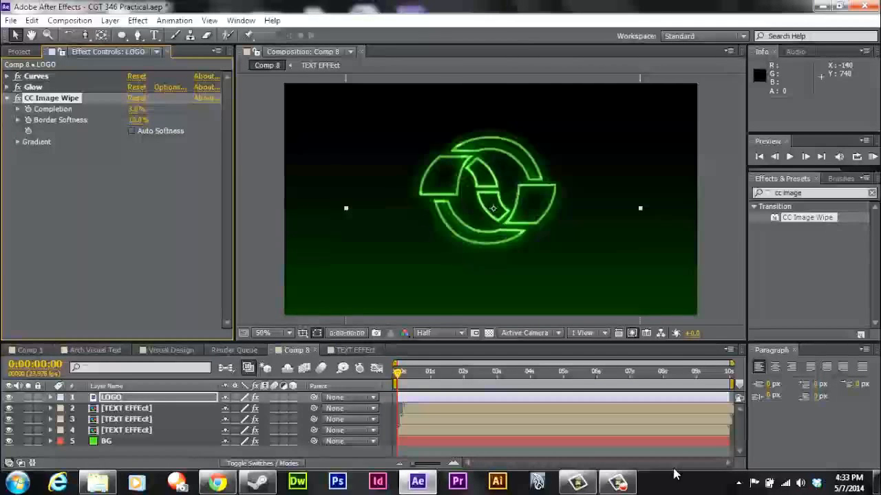
pyautogui.moveTo(136, 109); pyautogui.dragTo(192, 110)
pyautogui.moveTo(138, 109); pyautogui.dragTo(176, 109)
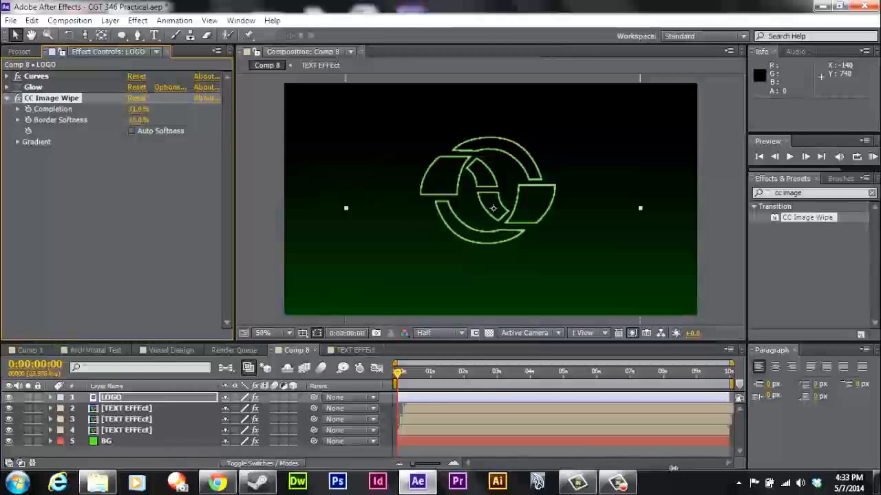
pyautogui.moveTo(674, 469); pyautogui.dragTo(674, 470)
pyautogui.hotkey('ctrl', 'z')
pyautogui.hotkey('ctrl', 'z')
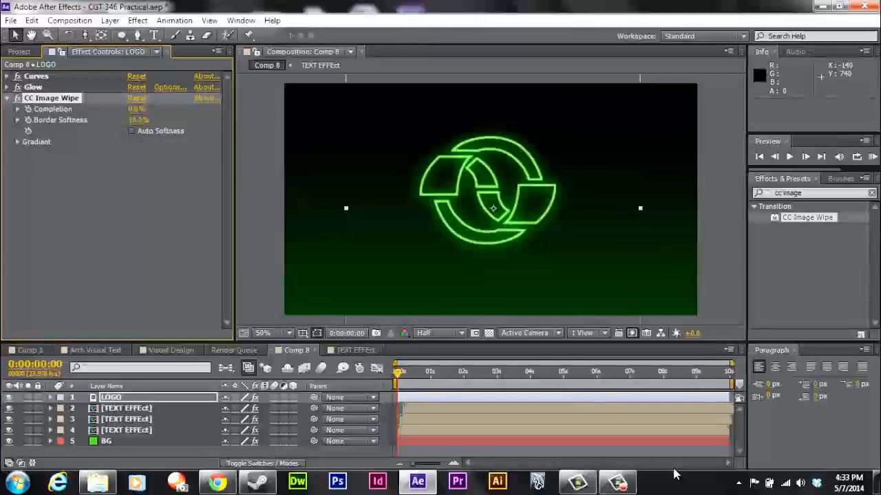
# Raise the CC Image Wipe's Completion until the logo is partly wiped and set its Border Softness to 13%
pyautogui.moveTo(136, 109)
pyautogui.mouseDown()
pyautogui.moveTo(157, 109)
pyautogui.moveTo(135, 109)
pyautogui.moveTo(149, 120)
pyautogui.moveTo(140, 120)
pyautogui.mouseUp()
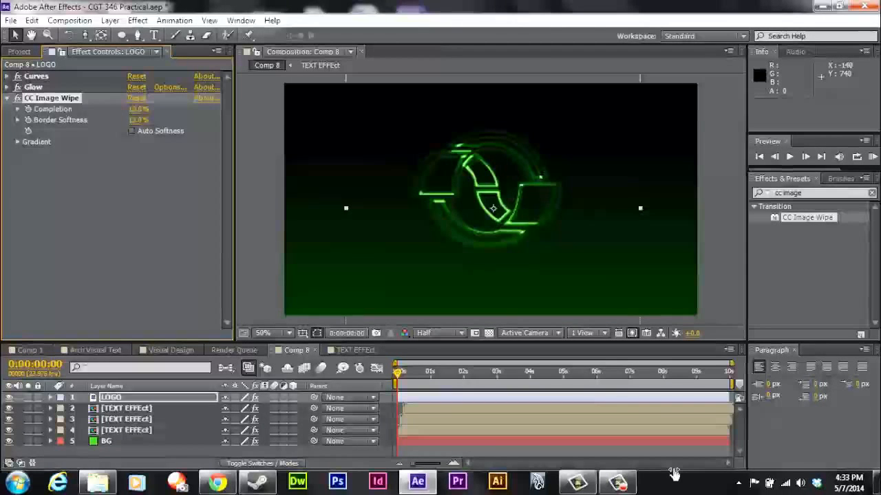
# Play and step through the text animation, and park the playhead at 0:00:01:13
pyautogui.press('space')
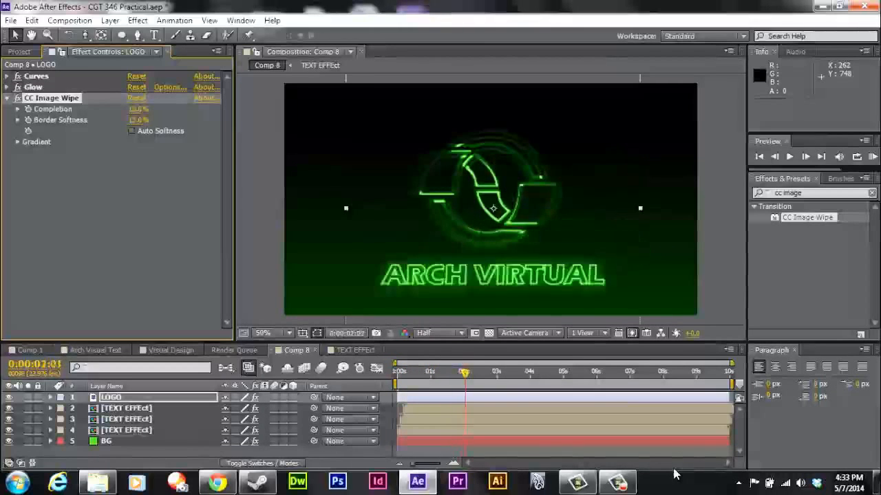
pyautogui.press('pageup')
pyautogui.press('pageup')
pyautogui.press('pageup')
pyautogui.press('pageup')
pyautogui.press('pageup')
pyautogui.press('pageup')
pyautogui.press('pageup')
pyautogui.press('pageup')
pyautogui.press('pageup')
pyautogui.press('pageup')
pyautogui.press('pageup')
pyautogui.press('pageup')
pyautogui.press('pageup')
pyautogui.press('pageup')
pyautogui.press('pageup')
pyautogui.press('pageup')
pyautogui.press('pageup')
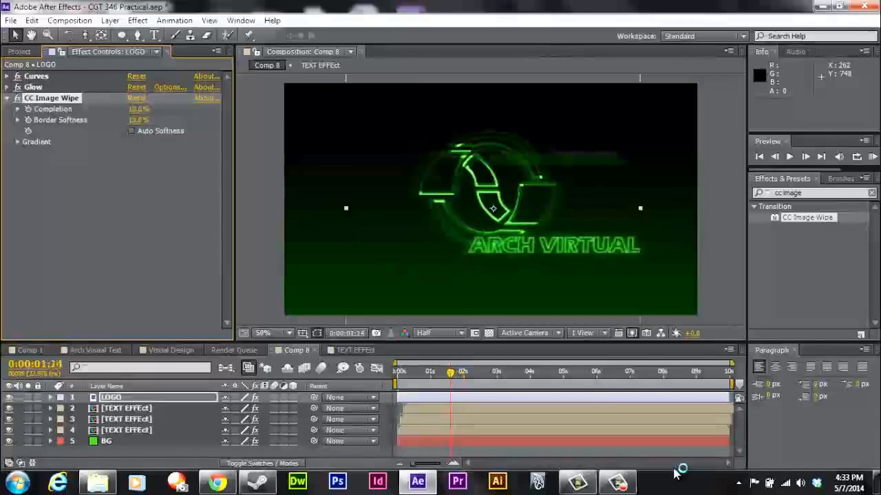
pyautogui.press('pagedown')
pyautogui.press('pagedown')
pyautogui.press('pagedown')
pyautogui.press('pagedown')
pyautogui.press('pagedown')
pyautogui.press('pagedown')
pyautogui.press('pagedown')
pyautogui.press('pagedown')
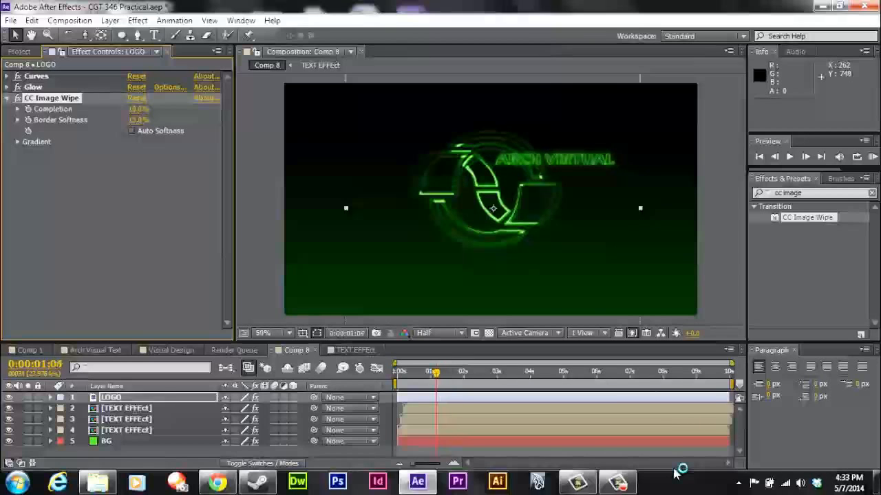
pyautogui.press('pagedown')
pyautogui.press('pagedown')
pyautogui.press('pagedown')
pyautogui.press('pagedown')
pyautogui.press('pagedown')
pyautogui.press('pagedown')
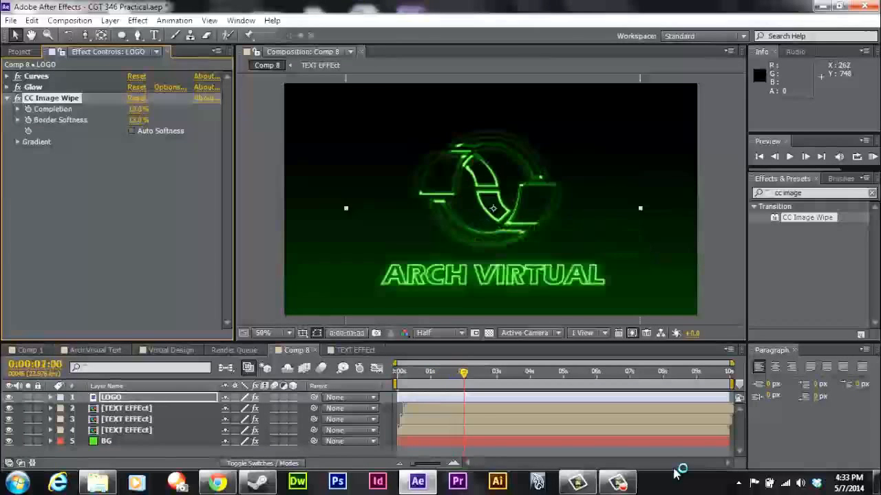
pyautogui.press('pagedown')
pyautogui.press('pagedown')
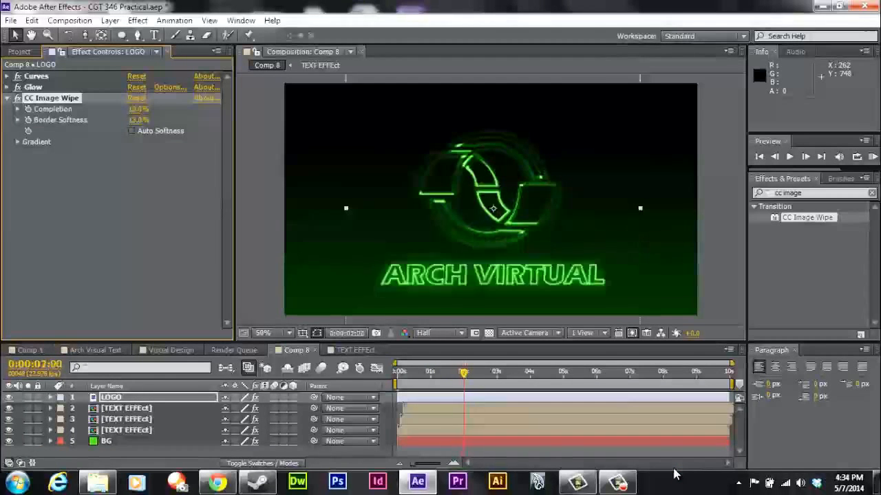
pyautogui.press('pageup')
pyautogui.press('pageup')
pyautogui.press('pageup')
pyautogui.press('pageup')
pyautogui.press('pageup')
pyautogui.press('pageup')
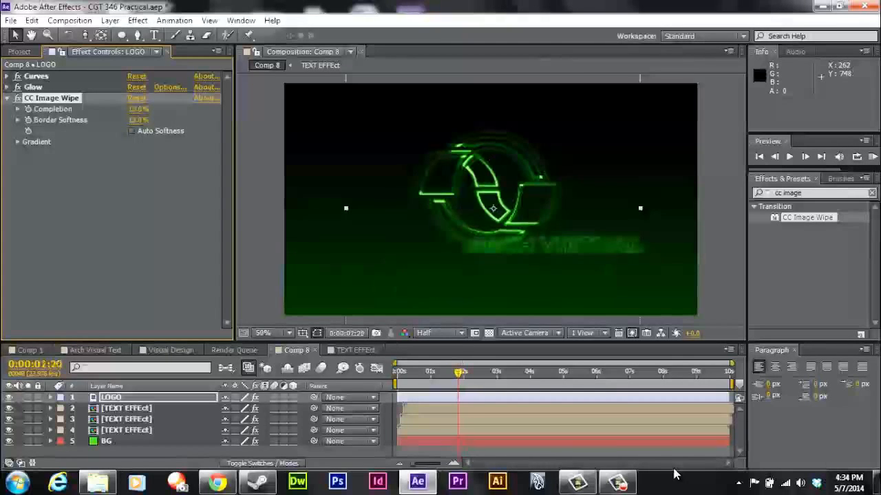
pyautogui.press('pageup')
pyautogui.press('pageup')
pyautogui.press('pageup')
pyautogui.press('pageup')
pyautogui.press('pageup')
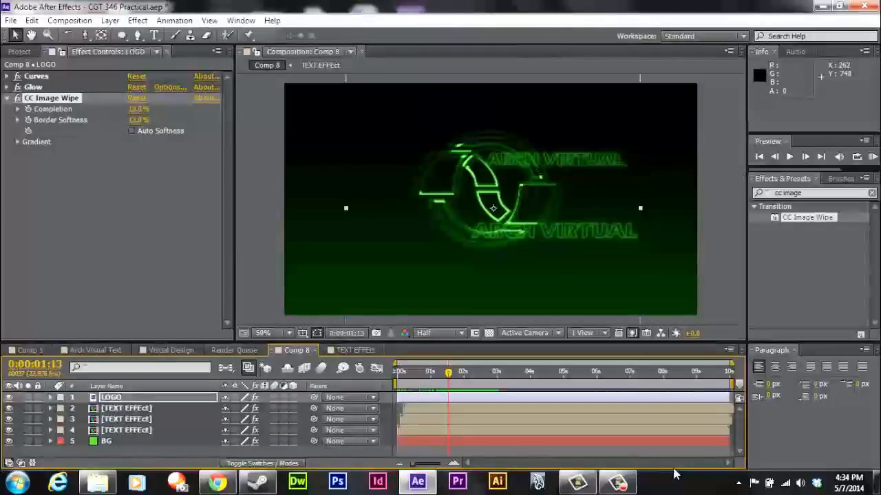
# Set the CC Image Wipe's Completion on the LOGO layer to 78% and keyframe it at 0:00:01:13
pyautogui.click(135, 109)
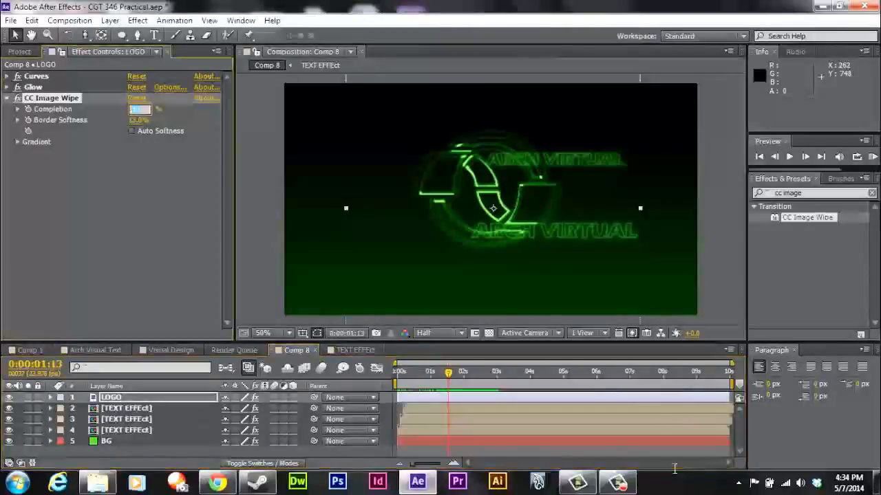
pyautogui.write('78')
pyautogui.press('Return')
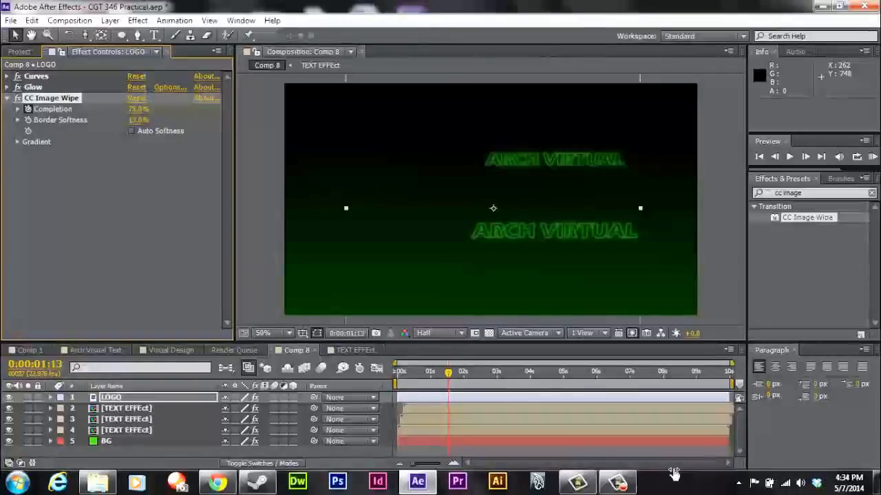
# Set the CC Image Wipe's Border Softness to 100%, keyframe it at 0:00:01:13, and reveal the LOGO layer's keyframes
pyautogui.click(139, 119)
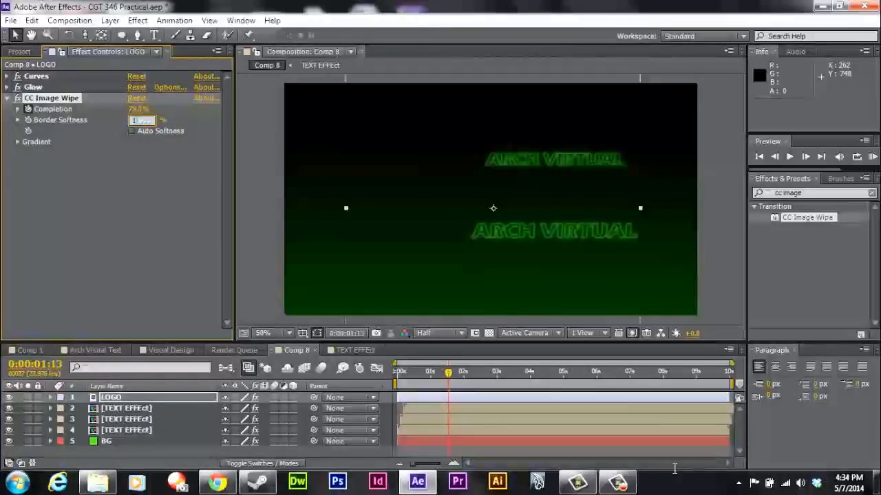
pyautogui.write('100')
pyautogui.press('Return')
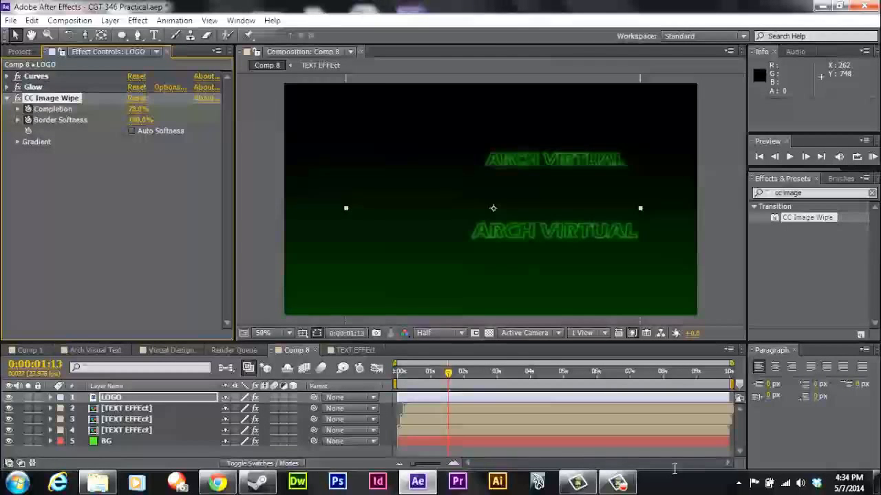
pyautogui.press('u')
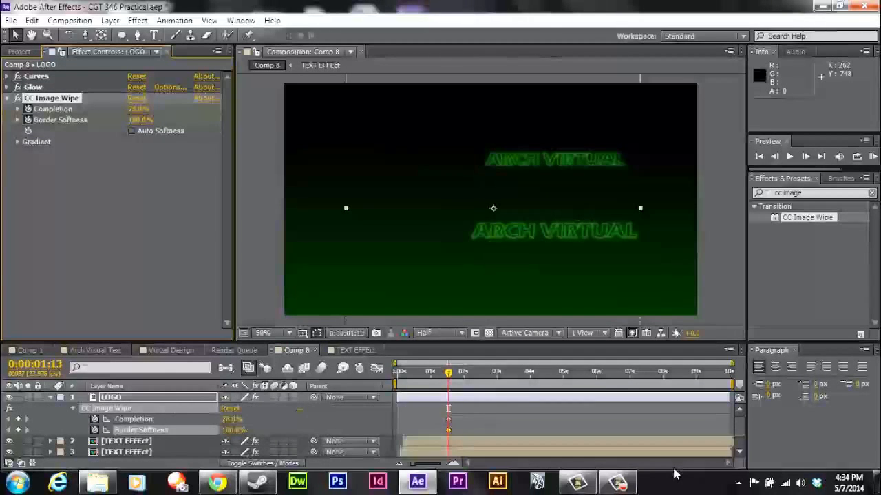
# Keyframe the CC Image Wipe's Completion on the LOGO layer at 1% at 0:00:01:23
pyautogui.press('space')
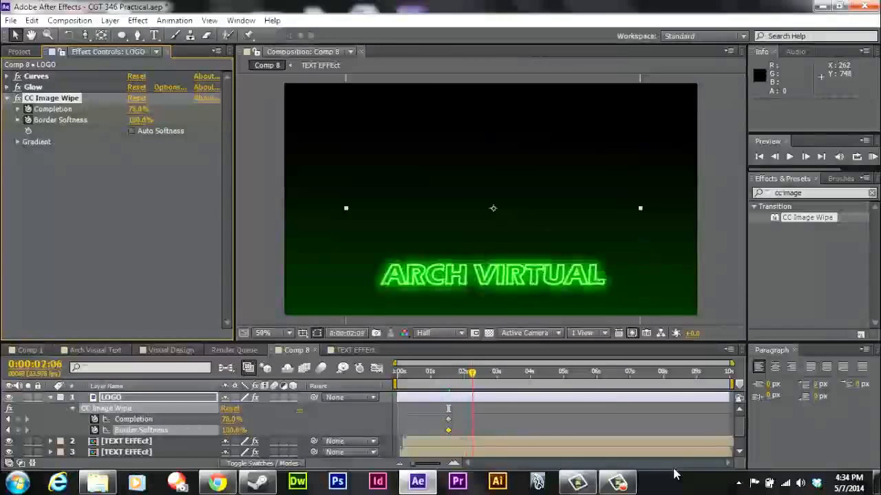
pyautogui.press('pageup')
pyautogui.press('pageup')
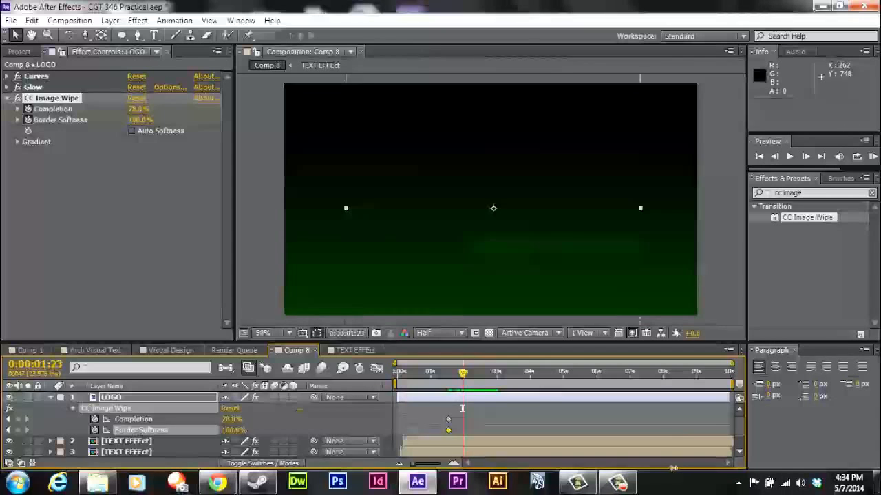
pyautogui.moveTo(231, 419); pyautogui.dragTo(196, 419)
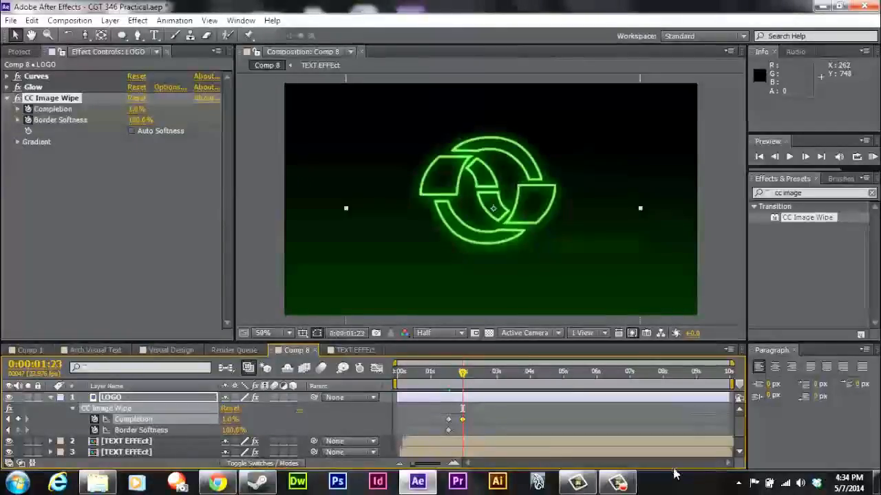
# Add a Border Softness keyframe at 0:00:01:23, set the one at 0:00:01:13 to 0%, and preview the wipe
pyautogui.click(18, 430)
pyautogui.press('j')
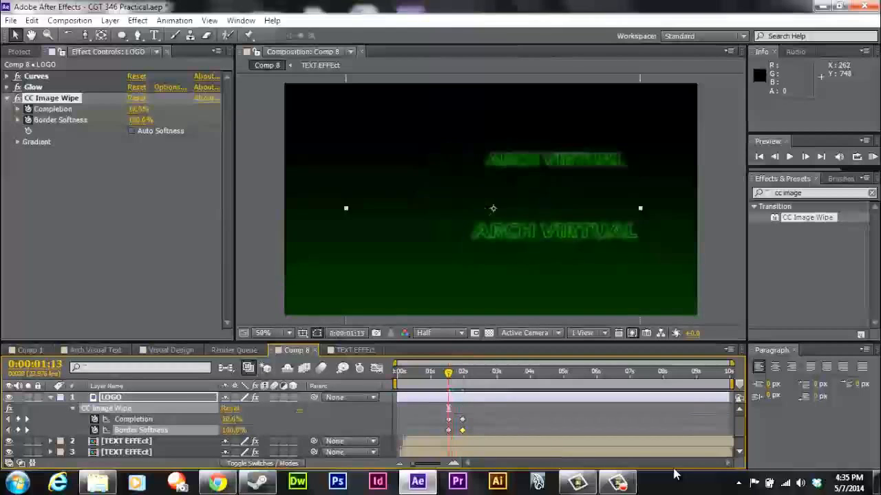
pyautogui.click(233, 430)
pyautogui.write('0')
pyautogui.press('Return')
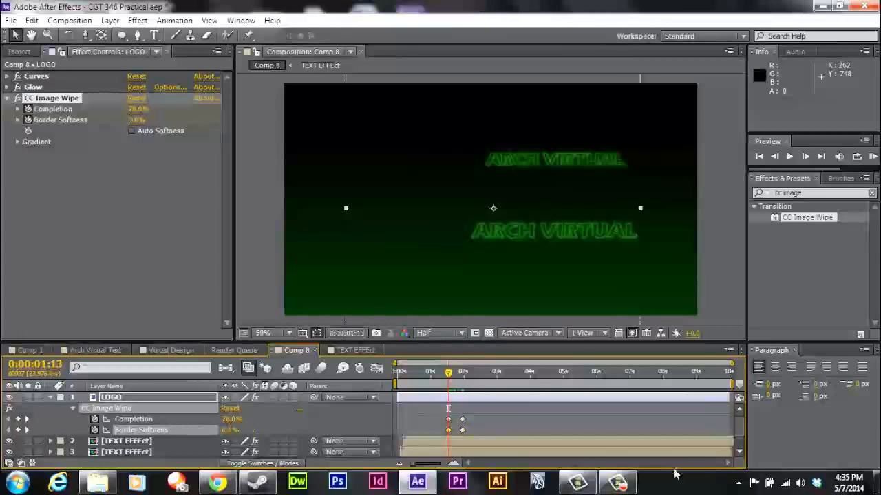
pyautogui.press('space')
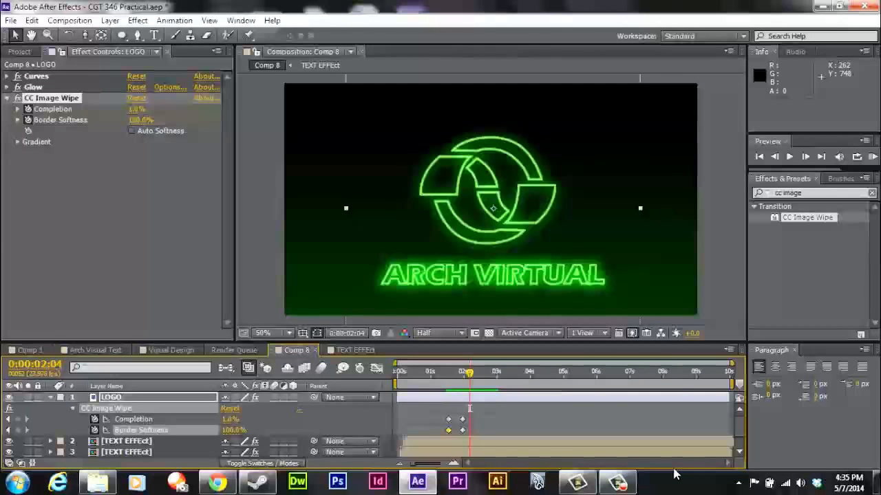
# Duplicate the LOGO layer and delay the copy by three frames
pyautogui.hotkey('ctrl', 'shift', 'a')
pyautogui.press('u')
pyautogui.hotkey('ctrl', 'Down')
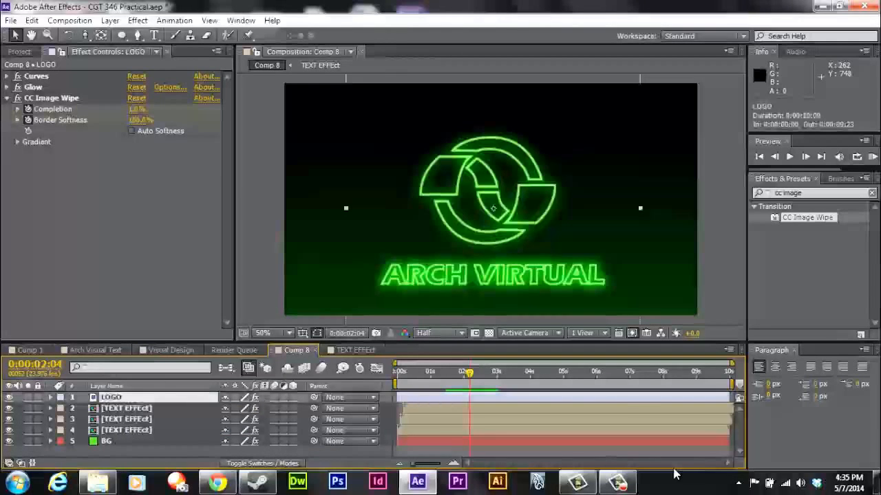
pyautogui.hotkey('ctrl', 'd')
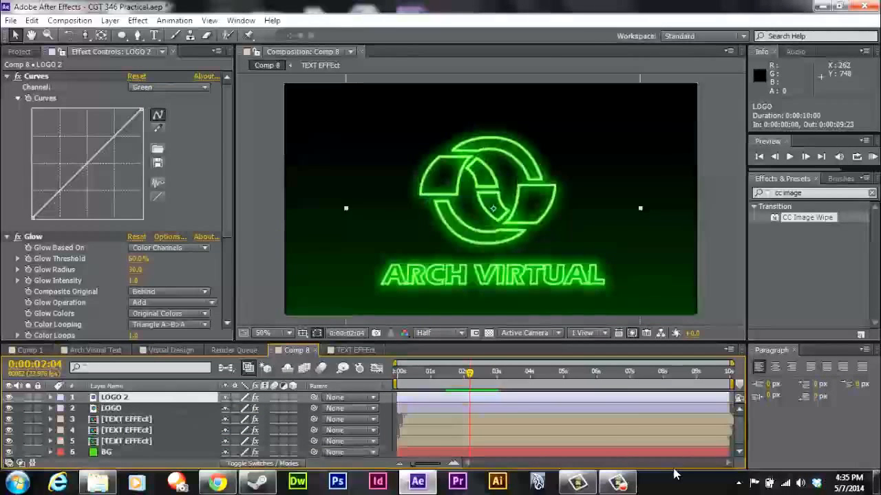
pyautogui.hotkey('shift', 'pageup')
pyautogui.hotkey('shift', 'pageup')
pyautogui.hotkey('shift', 'pageup')
pyautogui.hotkey('shift', 'pageup')
pyautogui.hotkey('shift', 'pageup')
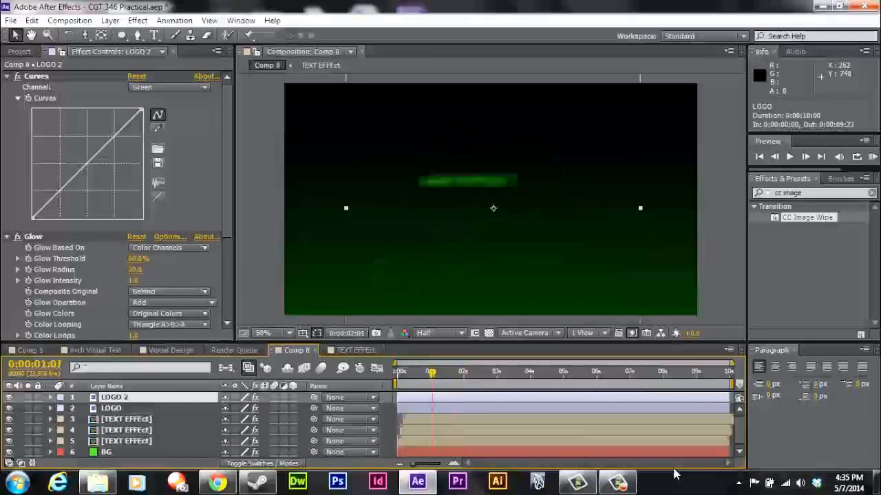
pyautogui.press('space')
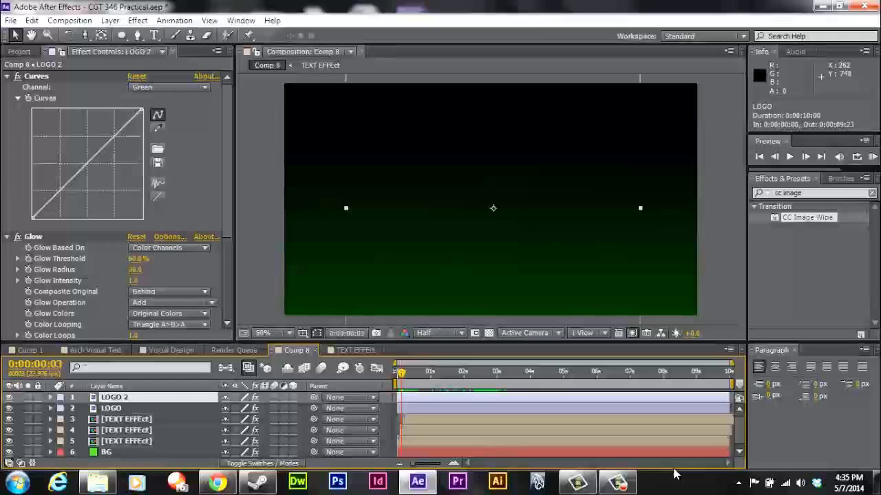
pyautogui.hotkey('alt', 'pagedown')
pyautogui.hotkey('alt', 'pagedown')
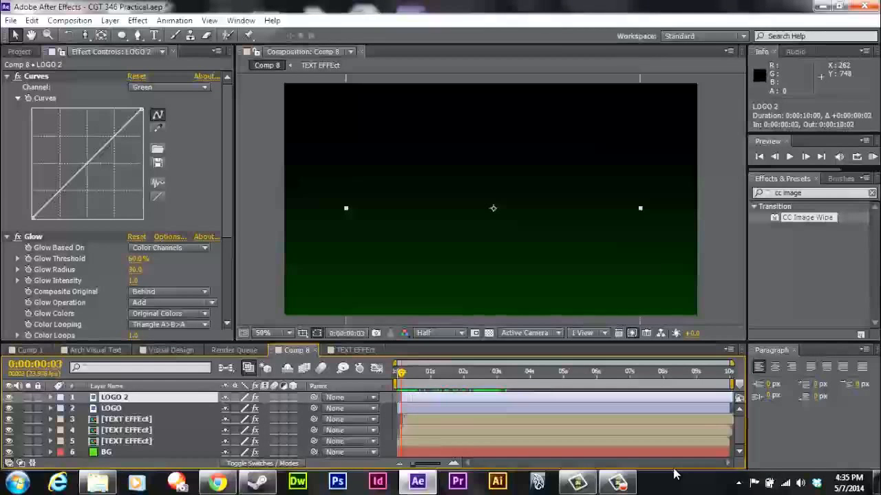
# Preview the offset logo wipe and delete the LOGO 2 layer
pyautogui.press('KP_0')
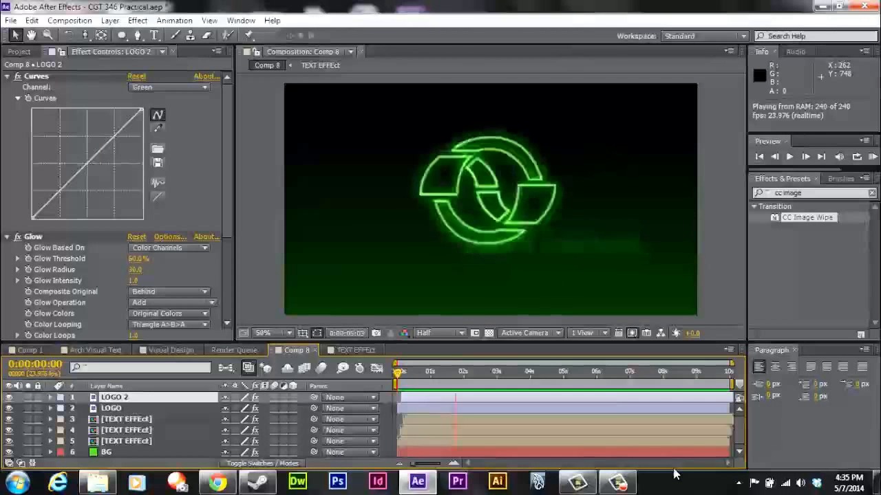
pyautogui.press('KP_0')
pyautogui.press('KP_0')
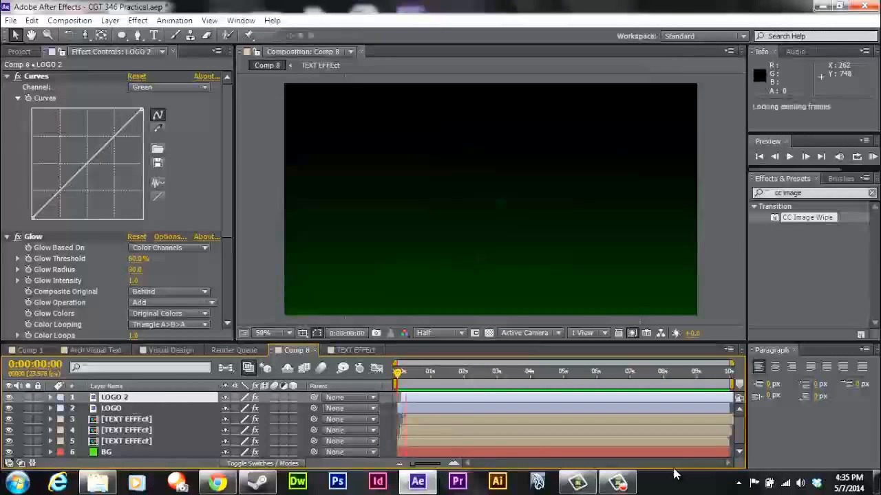
pyautogui.press('KP_0')
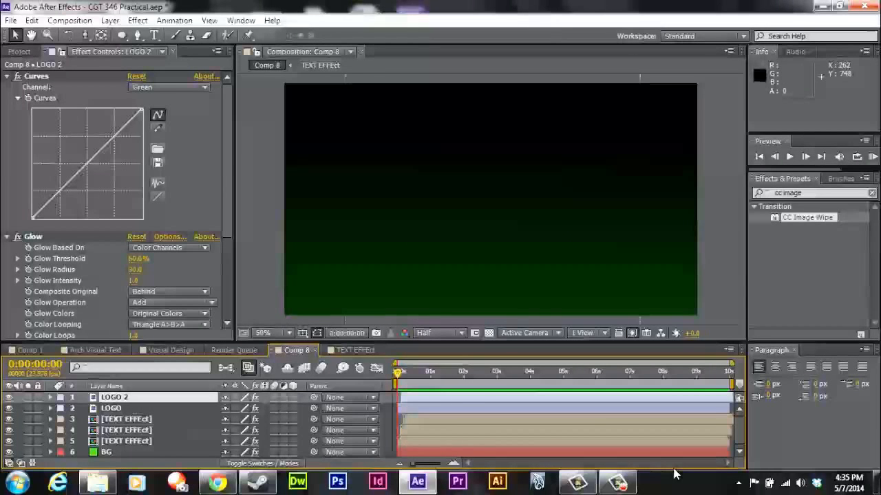
pyautogui.press('Delete')
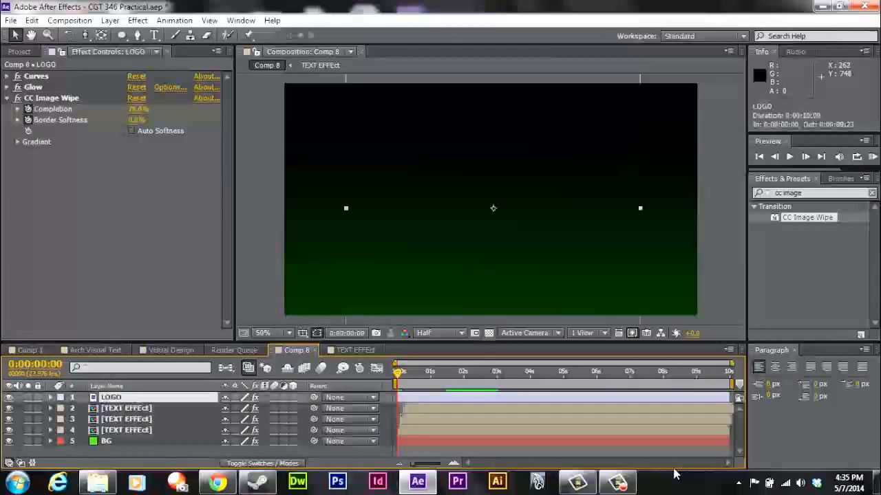
# Move the LOGO layer's second Completion and Border Softness keyframes to 0:00:02:10 and preview the slower wipe
pyautogui.press('u')
pyautogui.press('space')
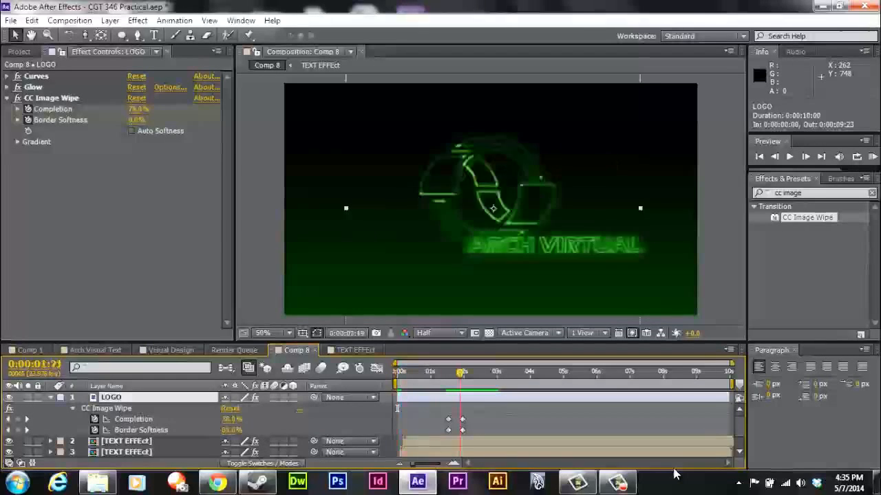
pyautogui.press('space')
pyautogui.moveTo(469, 412)
pyautogui.mouseDown()
pyautogui.moveTo(457, 435)
pyautogui.moveTo(477, 419)
pyautogui.mouseUp()
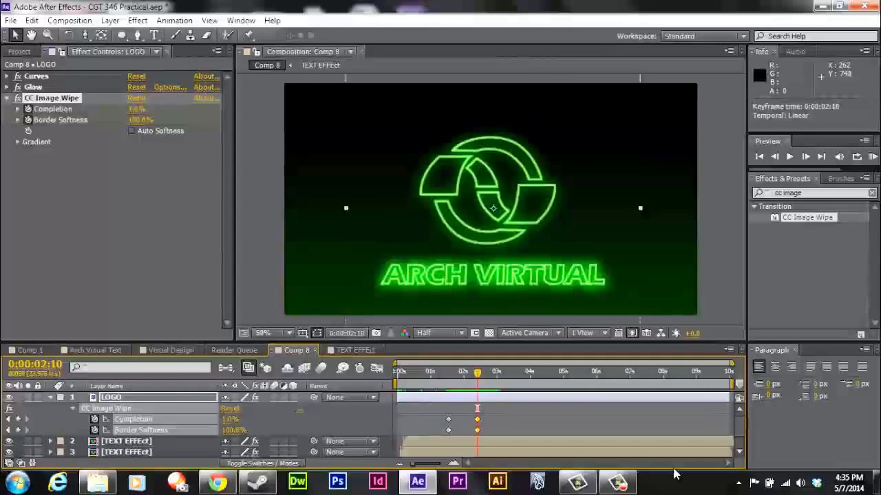
pyautogui.press('space')
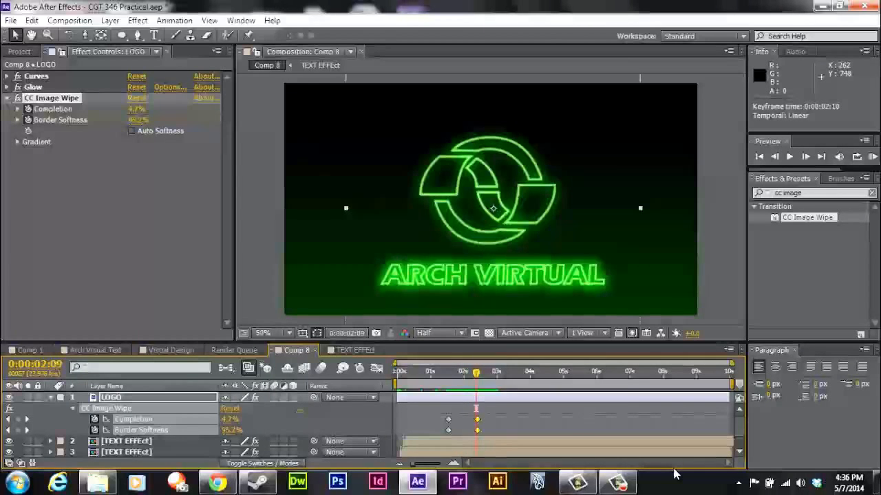
# Collapse the LOGO layer's keyframes, duplicate the layer, and delay the copy by three frames
pyautogui.hotkey('ctrl', 'shift', 'a')
pyautogui.press('u')
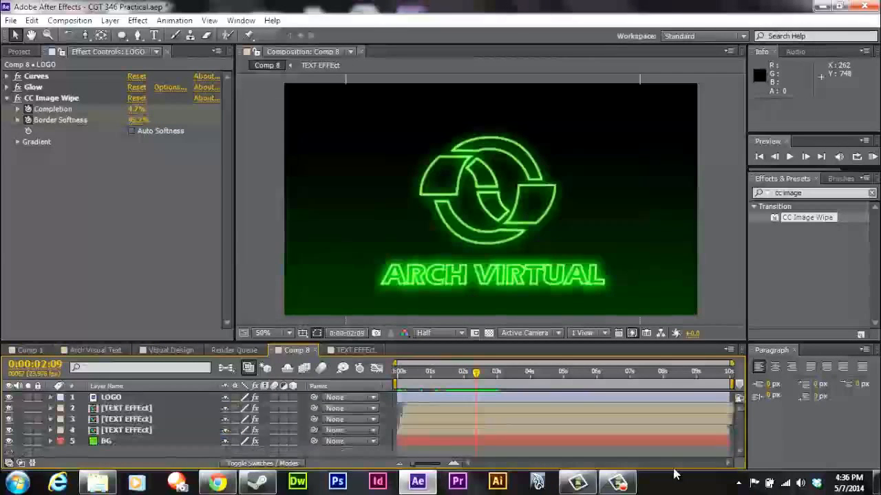
pyautogui.hotkey('ctrl', 'Down')
pyautogui.hotkey('ctrl', 'd')
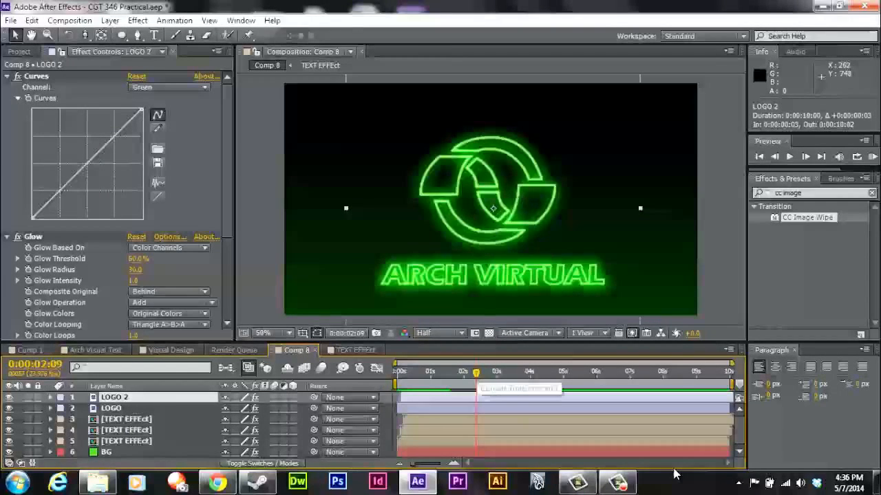
# Pre-compose the LOGO and LOGO 2 layers into a composition named "LOGO EFFECT", moving all attributes
pyautogui.hotkey('ctrl', 'shift', 'Down')
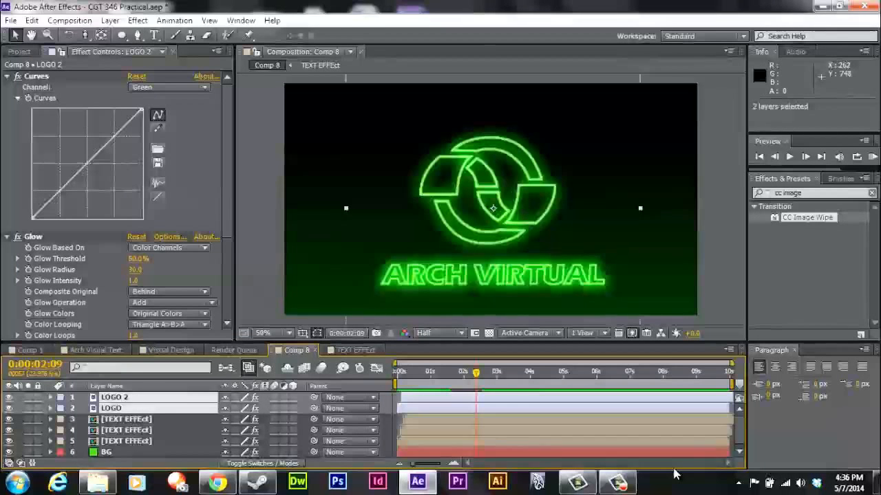
pyautogui.hotkey('alt', 'l')
pyautogui.hotkey('ctrl', 'shift', 'c')
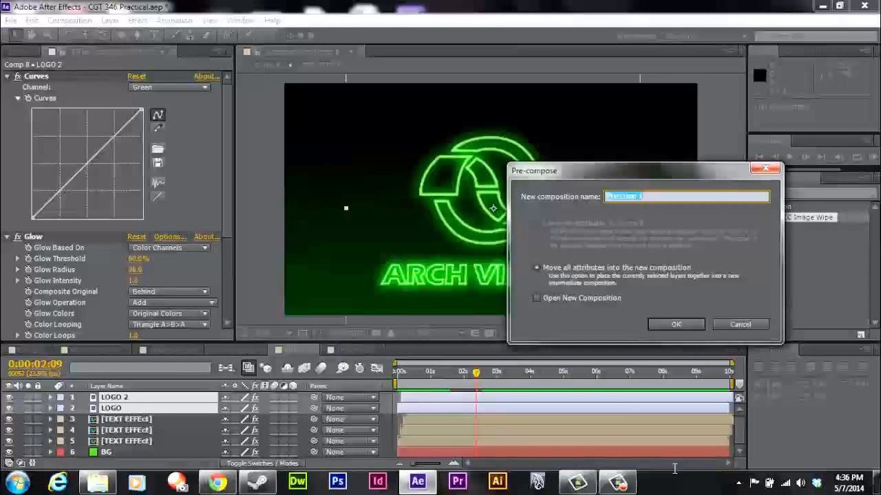
pyautogui.write('LOGO EFF')
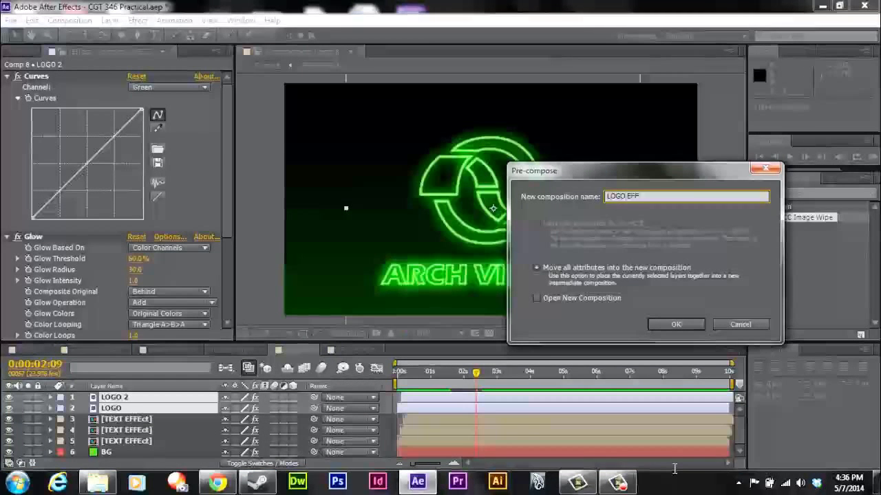
pyautogui.write('ECT')
pyautogui.press('Return')
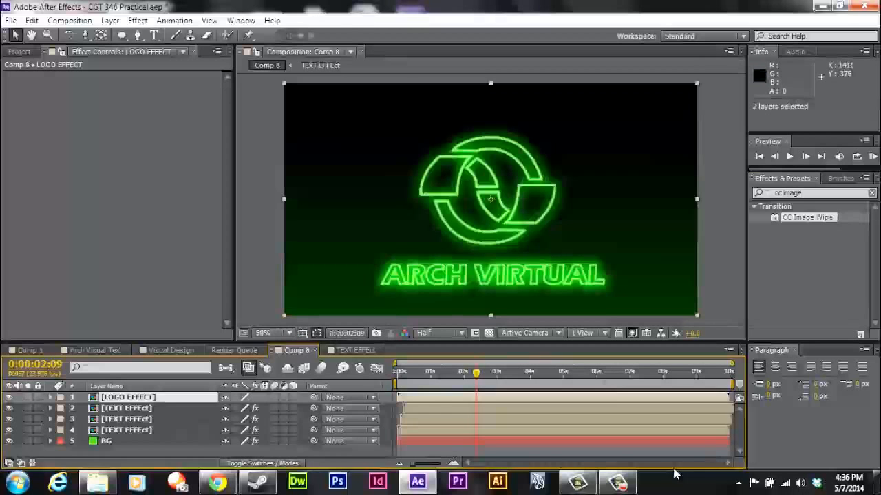
# Search the effects for "blur" and apply Gaussian Blur to the LOGO EFFECT layer
pyautogui.hotkey('ctrl', '5')
pyautogui.write('blur')
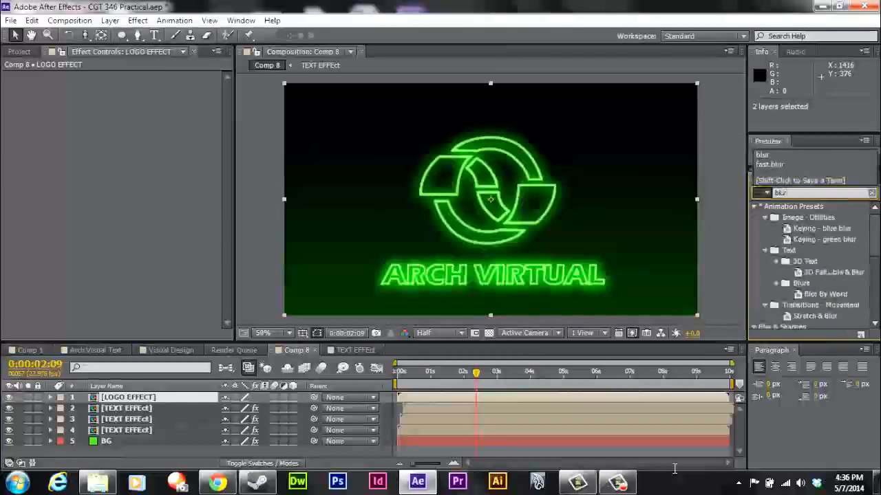
pyautogui.scroll(-5, 812, 261)
pyautogui.doubleClick(805, 284)
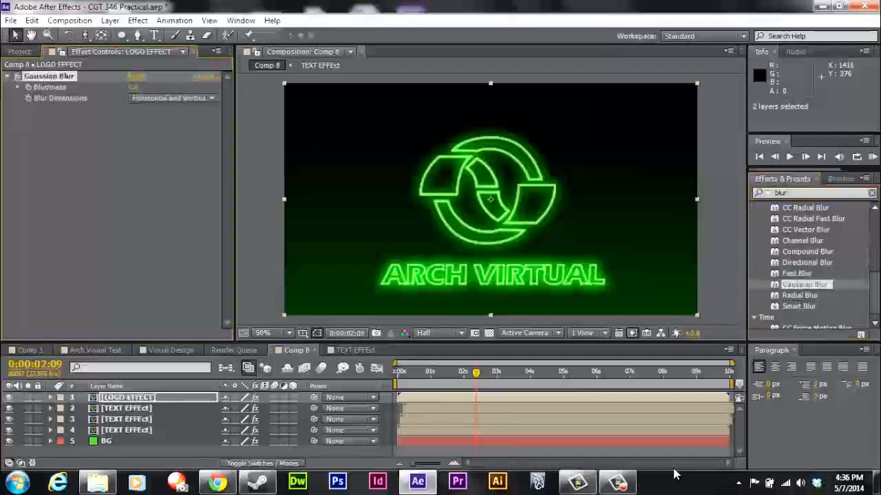
# Animate the Gaussian Blur's Blurriness on the LOGO EFFECT layer, with a value of 0 at 0:00:02:20
pyautogui.press('space')
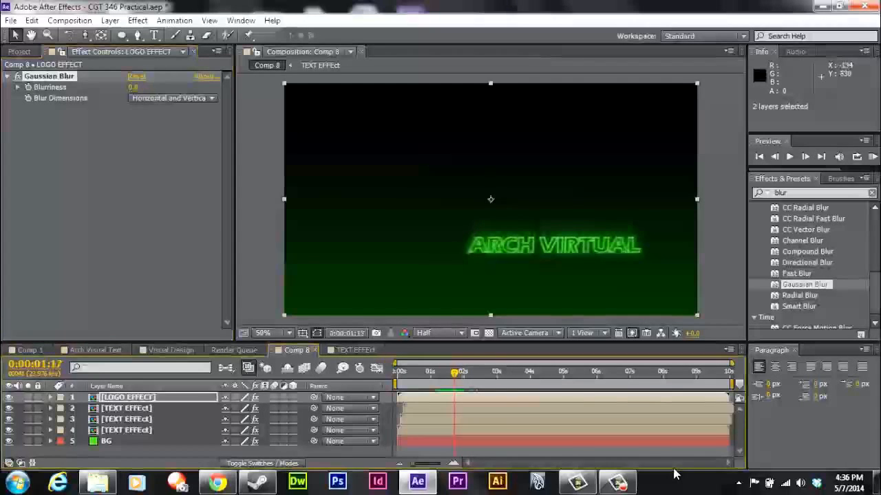
pyautogui.press('Return')
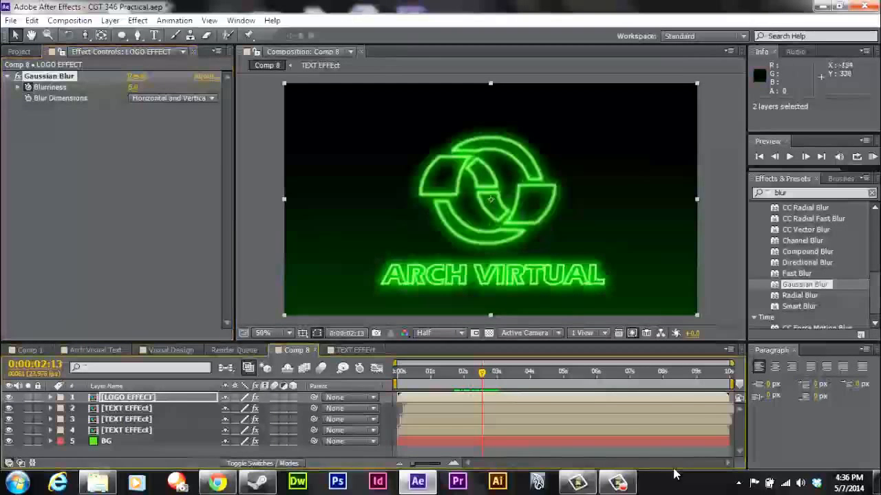
pyautogui.click(134, 88)
pyautogui.write('0')
pyautogui.press('Return')
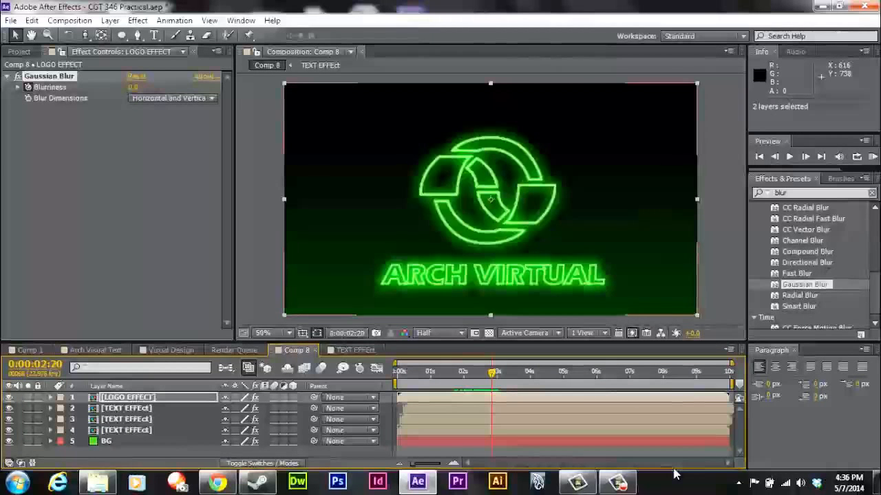
# Search the effects for "cc sc" and apply CC Scatterize to the LOGO EFFECT layer
pyautogui.press('F10')
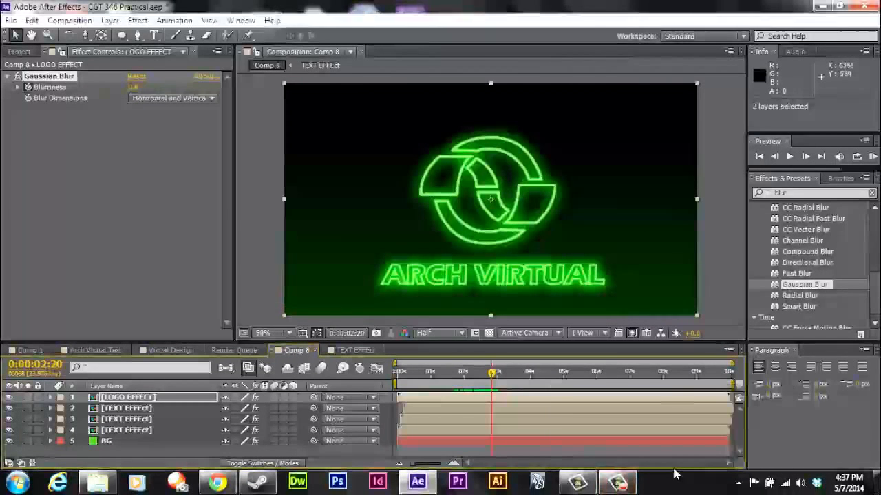
pyautogui.click(798, 193)
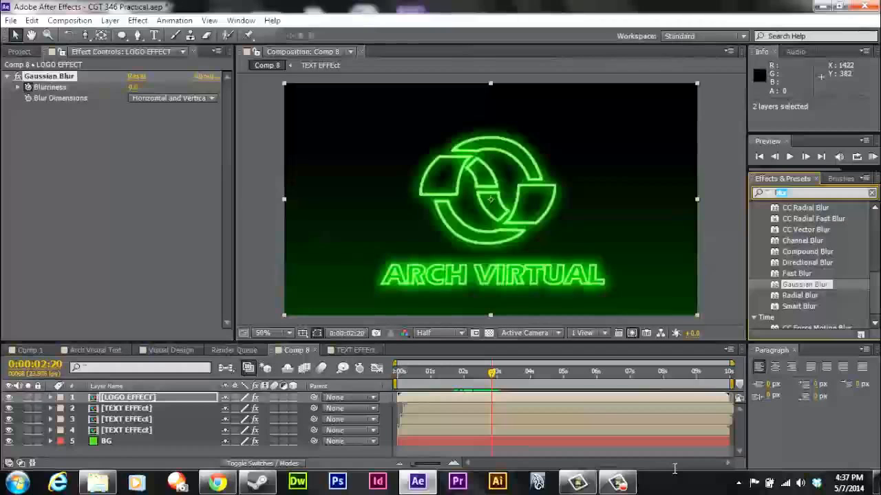
pyautogui.write('cc sc')
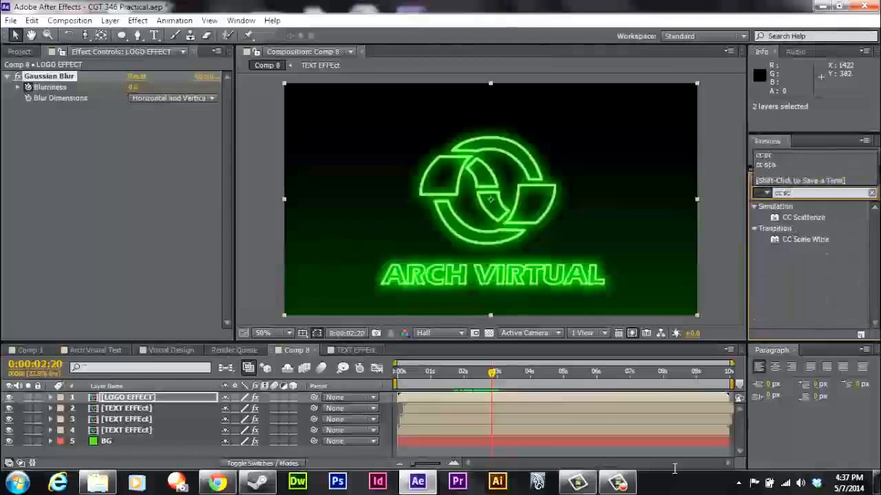
pyautogui.press('Return')
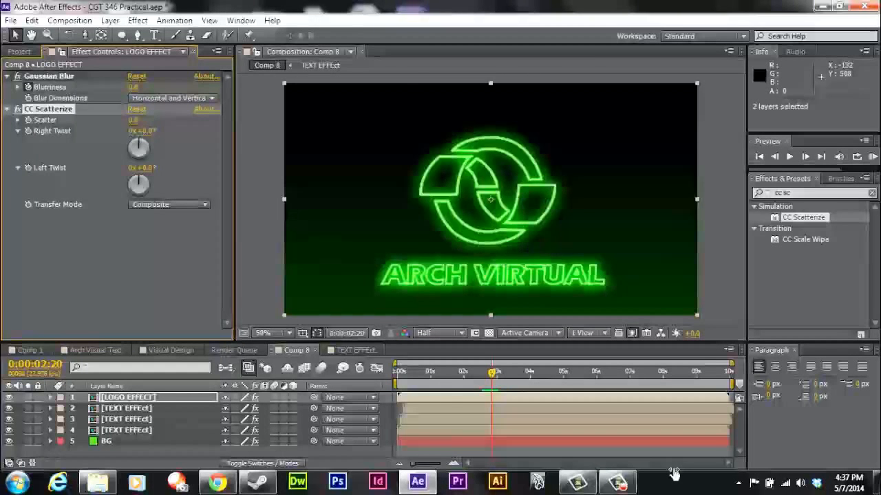
# Set CC Scatterize's Scatter to 150 on the LOGO EFFECT layer at 0:00:05:00
pyautogui.press('space')
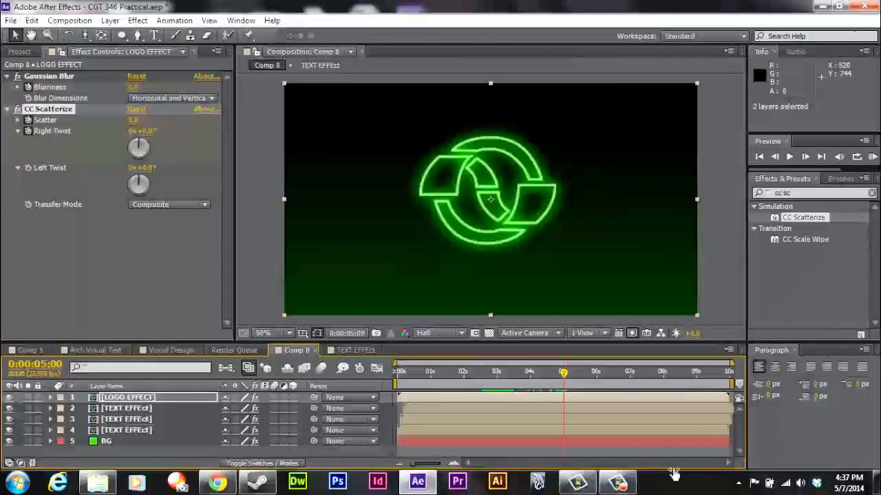
pyautogui.click(133, 121)
pyautogui.write('15')
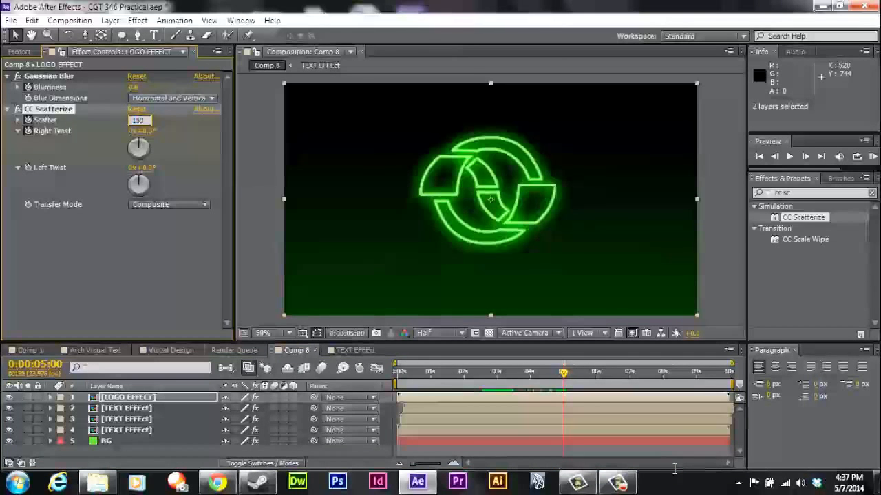
pyautogui.write('0')
pyautogui.press('Return')
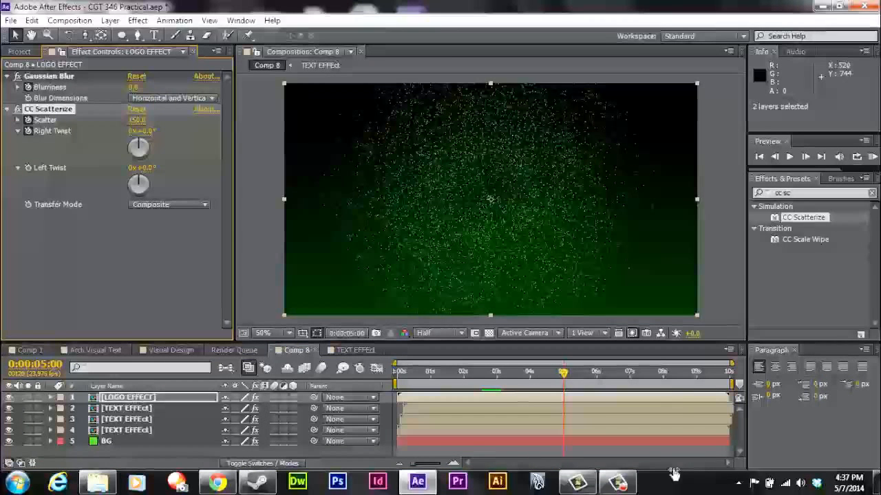
# Set CC Scatterize's Right Twist at 0:00:05:00 to two full revolutions plus about 180°
pyautogui.click(146, 131)
pyautogui.write('180')
pyautogui.press('Return')
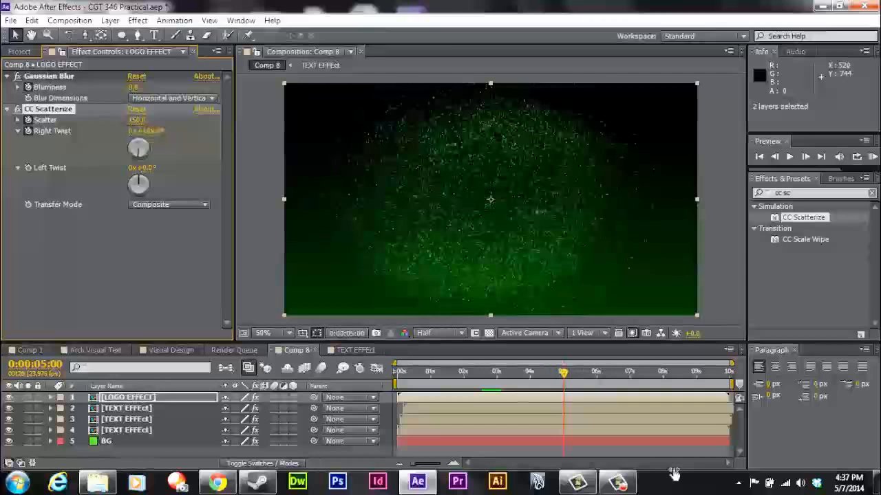
pyautogui.click(131, 131)
pyautogui.press('Return')
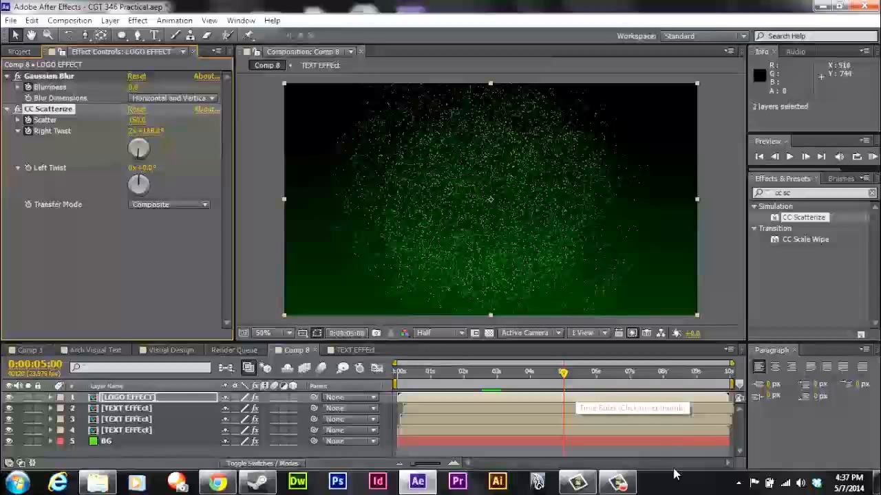
# Show the LOGO EFFECT layer's Opacity and add a keyframe for it at 0:00:04:11
pyautogui.press('pageup')
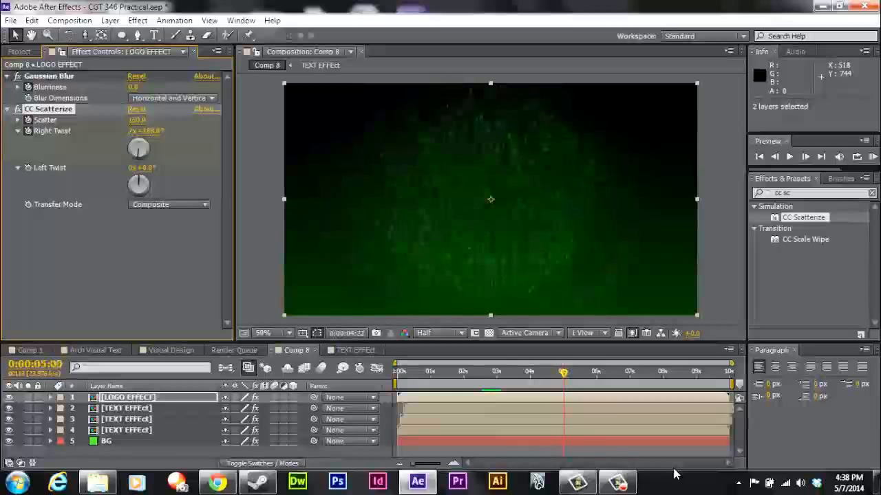
pyautogui.press('t')
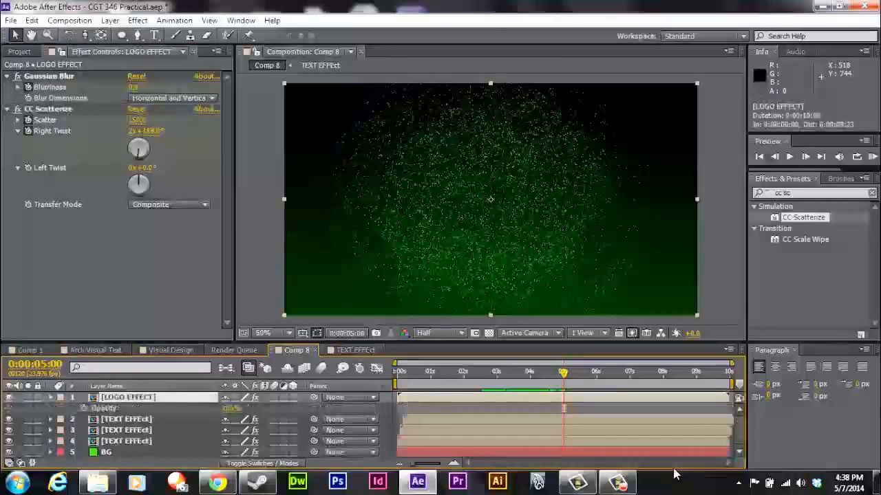
pyautogui.hotkey('shift', 'pageup')
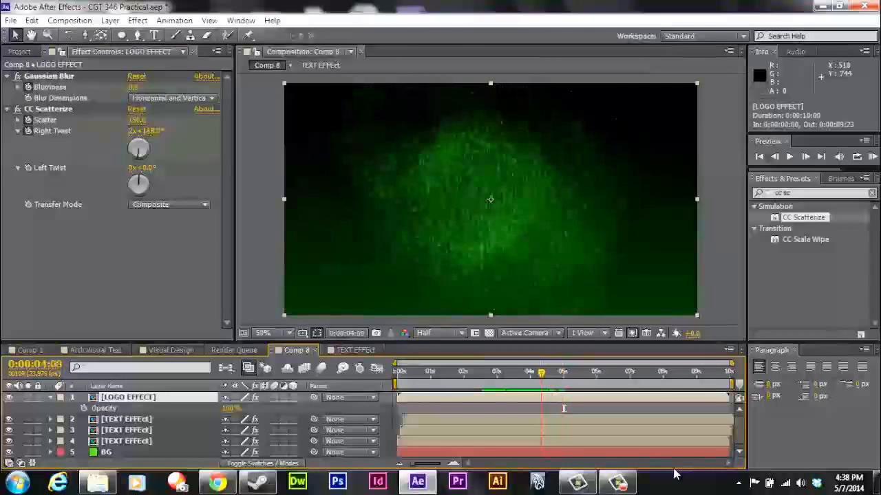
pyautogui.press('pageup')
pyautogui.press('pageup')
pyautogui.press('pagedown')
pyautogui.press('pagedown')
pyautogui.press('pagedown')
pyautogui.press('pagedown')
pyautogui.press('pagedown')
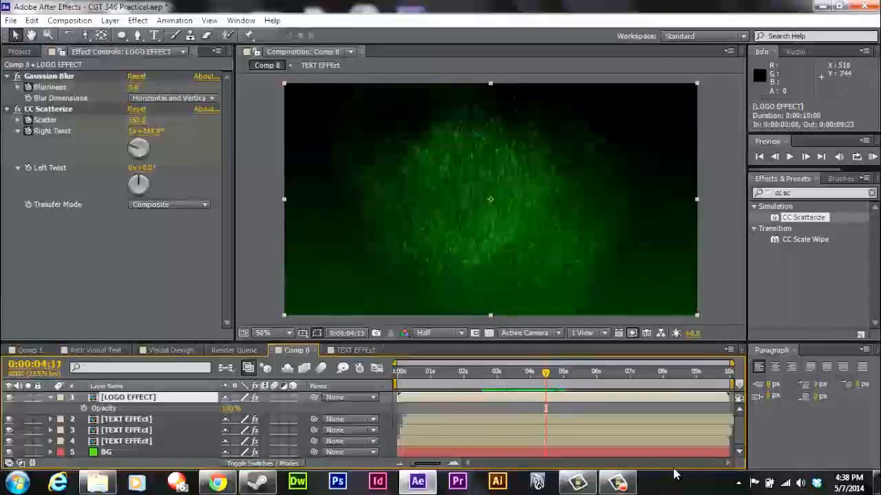
pyautogui.hotkey('alt', 'shift', 't')
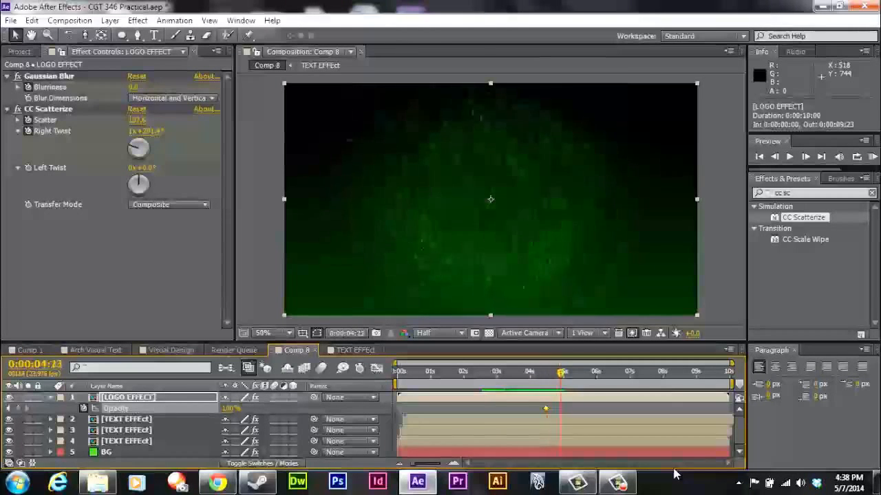
# Set the LOGO EFFECT layer's Opacity to 0% at 0:00:05:01 so it fades out
pyautogui.press('pagedown')
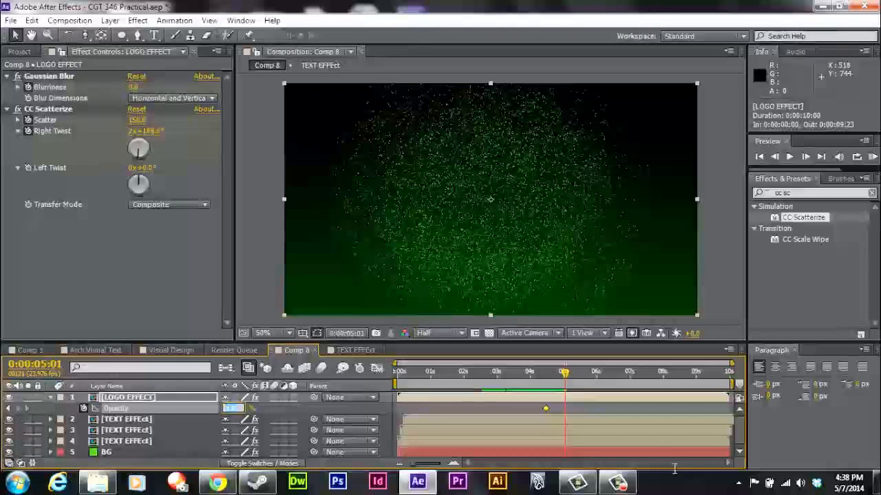
pyautogui.write('0')
pyautogui.press('Return')
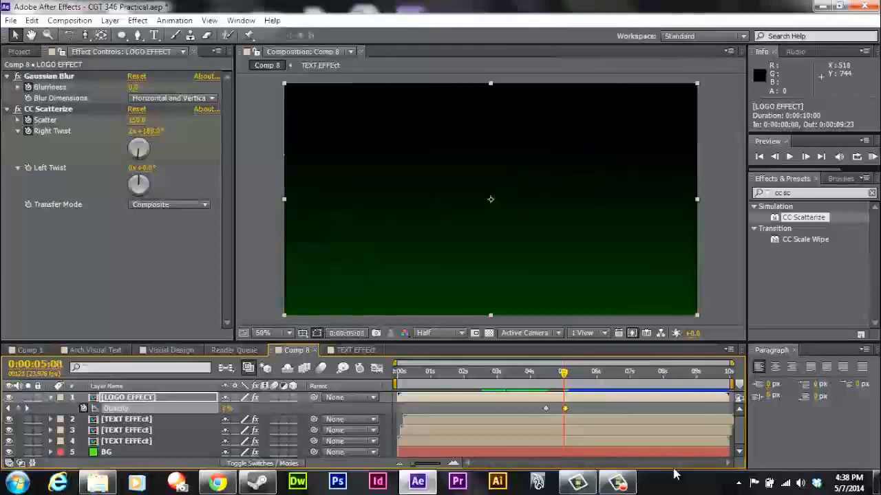
# Step back and forth through the frames to examine how the scattered logo and text fade out
pyautogui.press('pageup')
pyautogui.press('pageup')
pyautogui.press('pageup')
pyautogui.press('pageup')
pyautogui.press('pageup')
pyautogui.press('pageup')
pyautogui.press('pageup')
pyautogui.press('pageup')
pyautogui.press('pageup')
pyautogui.press('pageup')
pyautogui.press('pageup')
pyautogui.press('pageup')
pyautogui.press('pageup')
pyautogui.press('pageup')
pyautogui.press('pageup')
pyautogui.press('pageup')
pyautogui.press('pageup')
pyautogui.press('pageup')
pyautogui.press('pageup')
pyautogui.press('pageup')
pyautogui.press('pagedown')
pyautogui.press('pagedown')
pyautogui.press('pagedown')
pyautogui.press('pagedown')
pyautogui.press('pagedown')
pyautogui.press('pagedown')
pyautogui.press('pagedown')
pyautogui.press('pagedown')
pyautogui.press('pagedown')
pyautogui.press('pagedown')
pyautogui.press('pagedown')
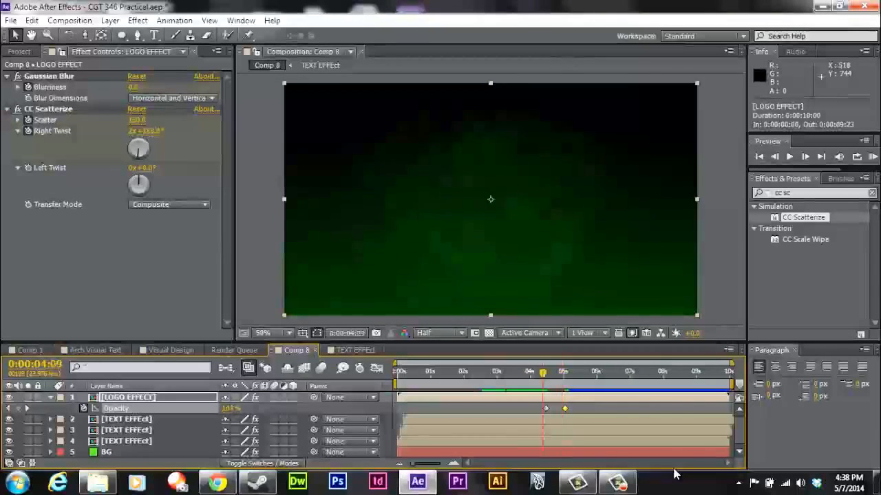
pyautogui.press('pageup')
pyautogui.press('pageup')
pyautogui.press('pageup')
pyautogui.press('pageup')
pyautogui.press('pageup')
pyautogui.press('pageup')
pyautogui.press('pageup')
pyautogui.press('pageup')
pyautogui.press('pageup')
pyautogui.press('pageup')
pyautogui.press('pageup')
pyautogui.press('pageup')
pyautogui.press('pageup')
pyautogui.press('pageup')
pyautogui.press('pageup')
pyautogui.press('pageup')
pyautogui.press('pageup')
pyautogui.press('pageup')
pyautogui.press('pageup')
pyautogui.press('pageup')
pyautogui.press('pagedown')
pyautogui.press('pagedown')
pyautogui.press('pagedown')
pyautogui.press('pagedown')
pyautogui.press('pagedown')
pyautogui.press('pagedown')
pyautogui.press('pagedown')
pyautogui.press('pagedown')
pyautogui.press('pagedown')
pyautogui.press('pagedown')
pyautogui.press('pagedown')
pyautogui.press('pagedown')
pyautogui.press('pagedown')
pyautogui.press('pagedown')
pyautogui.press('pagedown')
pyautogui.press('pagedown')
pyautogui.press('pagedown')
pyautogui.press('pagedown')
pyautogui.press('pagedown')
pyautogui.press('pagedown')
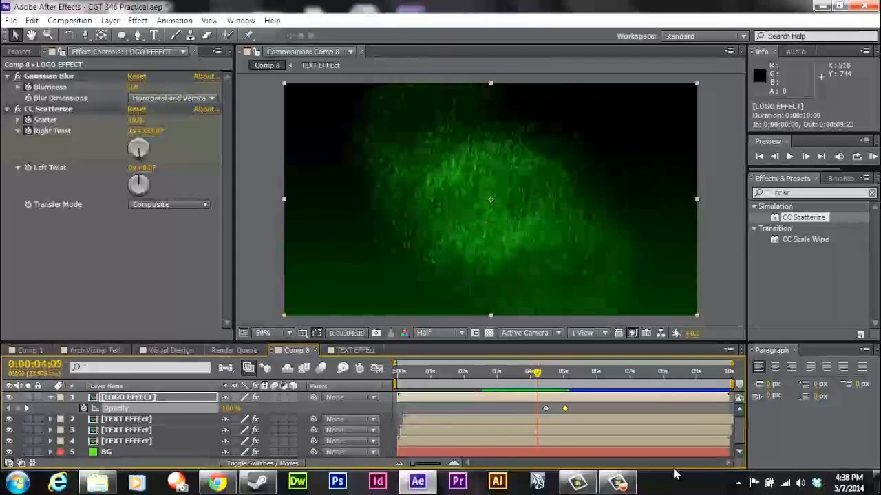
# Duplicate the LOGO EFFECT layer and delay the copy by two frames
pyautogui.hotkey('shift', 'F2')
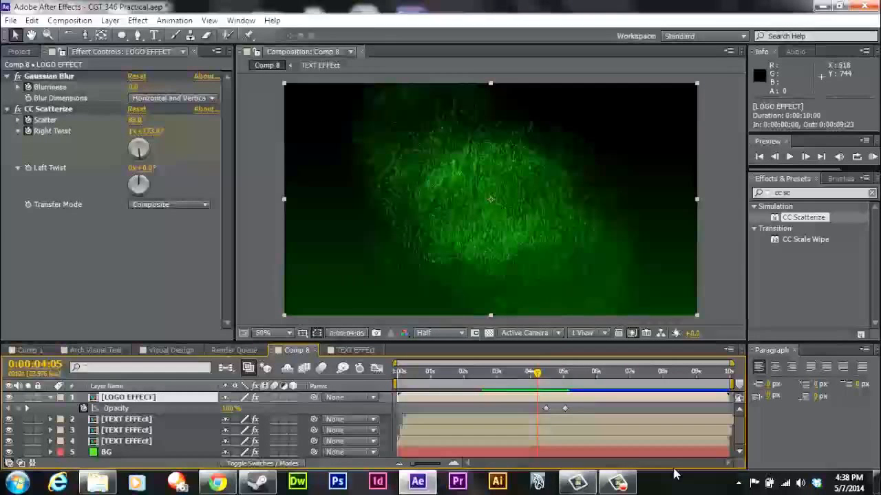
pyautogui.hotkey('ctrl', 'd')
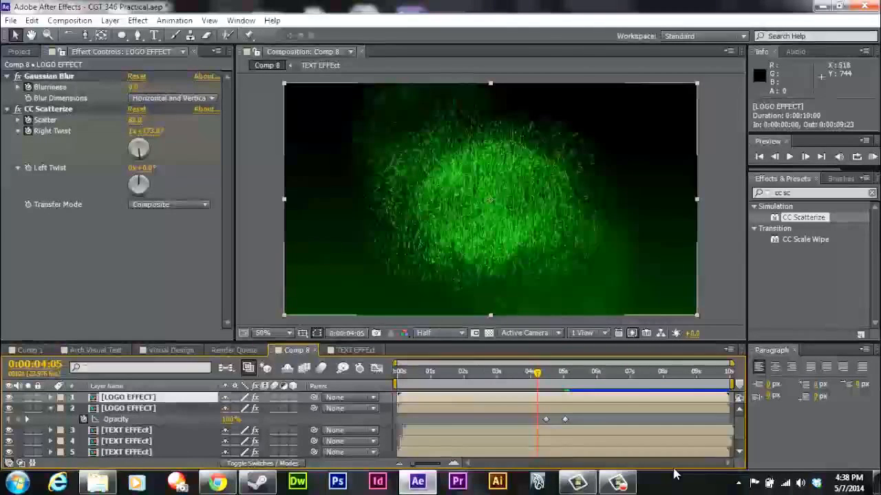
pyautogui.hotkey('shift', 'pageup')
pyautogui.hotkey('shift', 'pageup')
pyautogui.hotkey('shift', 'pageup')
pyautogui.hotkey('shift', 'pageup')
pyautogui.hotkey('shift', 'pageup')
pyautogui.hotkey('shift', 'pageup')
pyautogui.hotkey('shift', 'pageup')
pyautogui.press('pageup')
pyautogui.press('pageup')
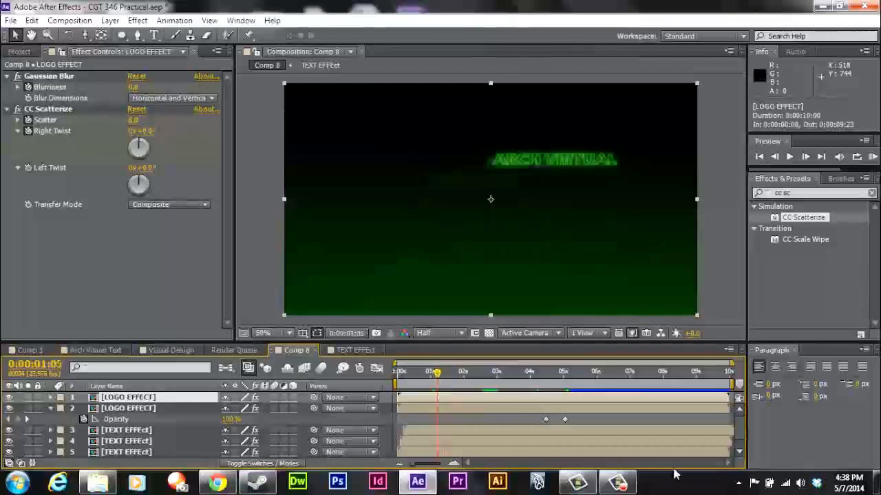
pyautogui.hotkey('alt', 'pagedown')
pyautogui.hotkey('alt', 'pagedown')
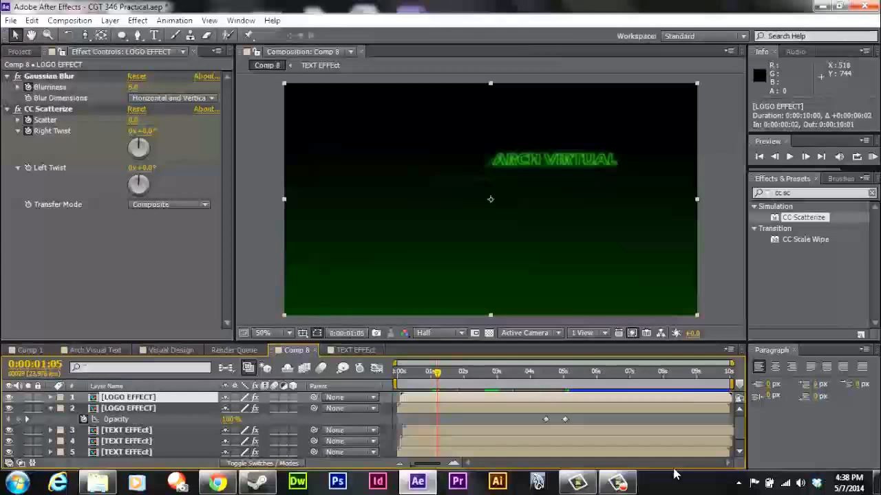
# Set the upper LOGO EFFECT copy's first Opacity keyframe, at 0:00:04:13, to 50%
pyautogui.press('space')
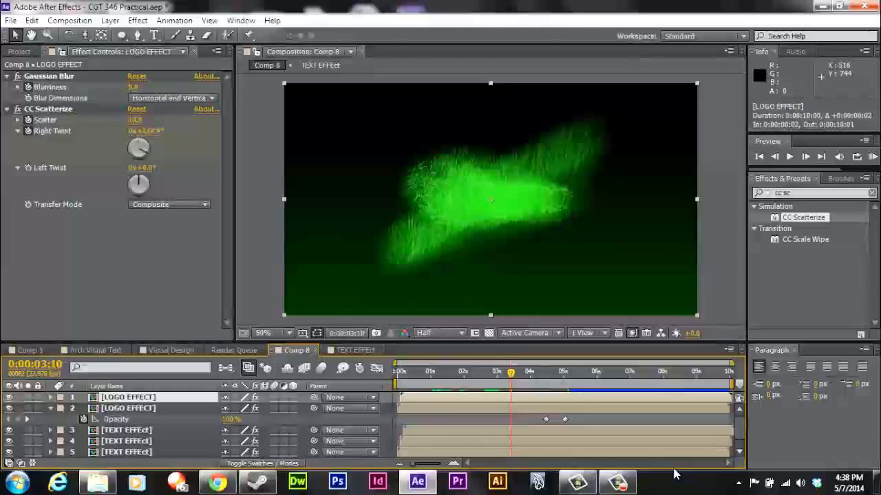
pyautogui.press('t')
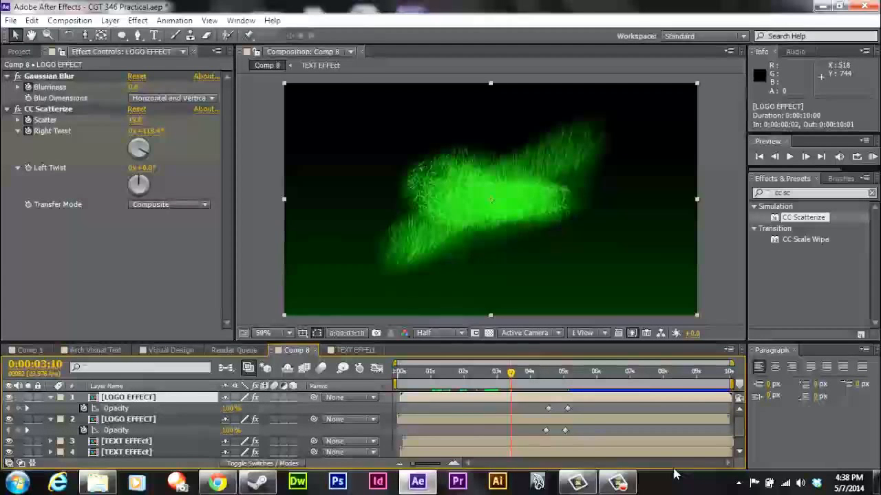
pyautogui.press('space')
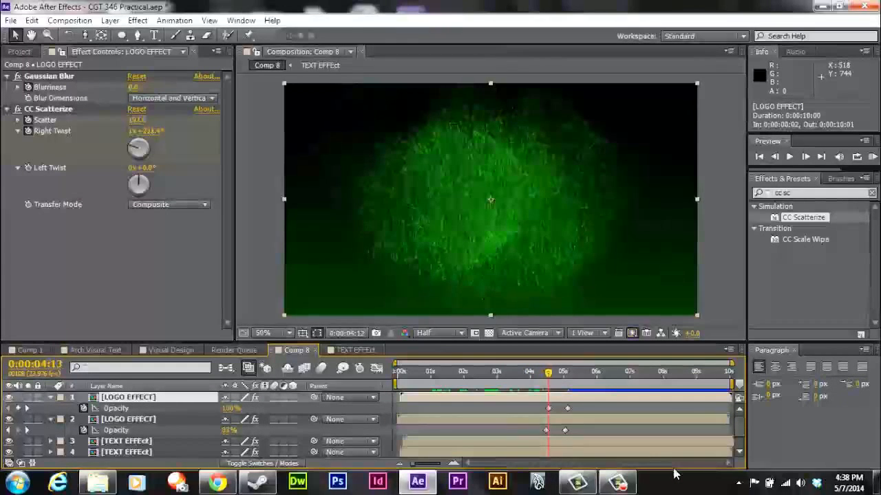
pyautogui.click(231, 409)
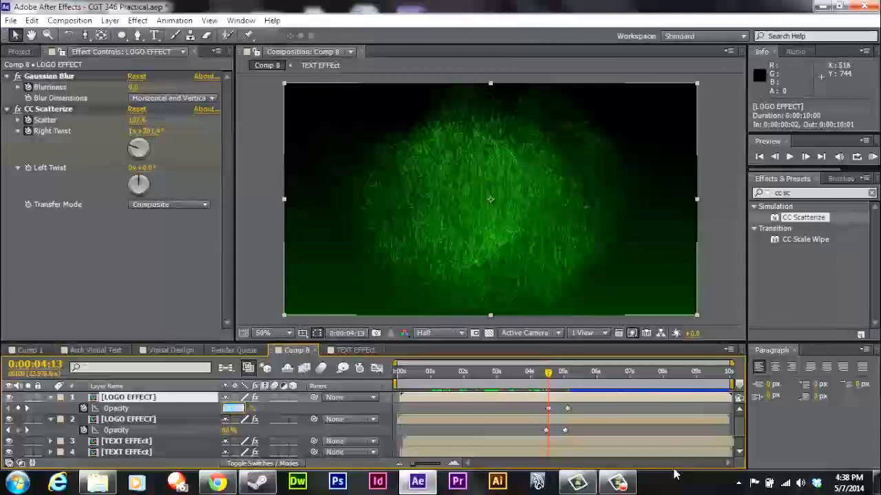
pyautogui.write('50')
pyautogui.press('Return')
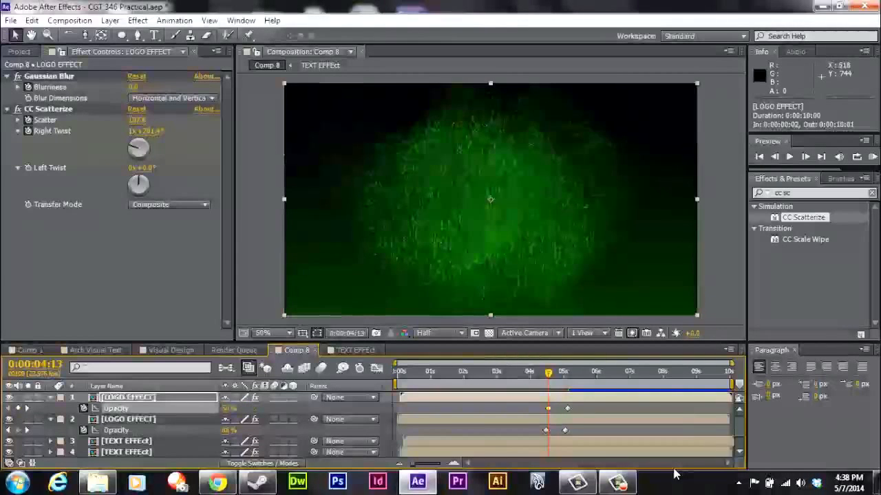
# Preview the scatter fade-out and collapse the Opacity properties of both LOGO EFFECT layers
pyautogui.press('space')
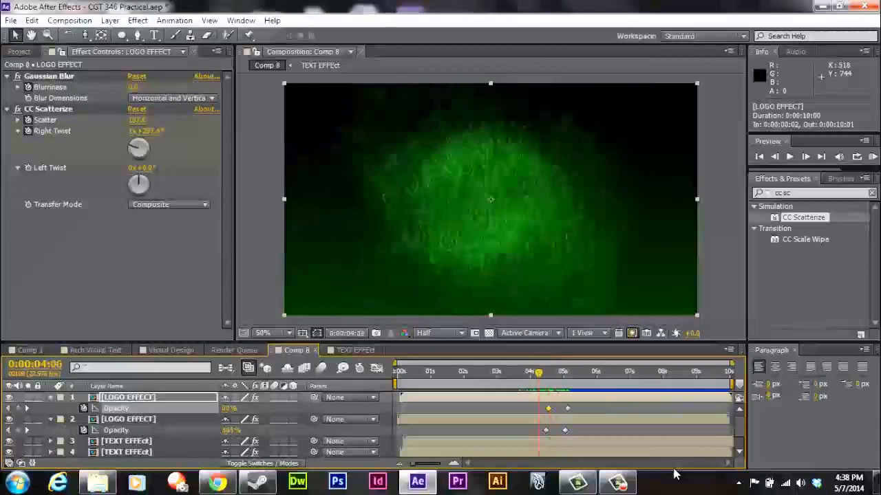
pyautogui.hotkey('ctrl', 'z')
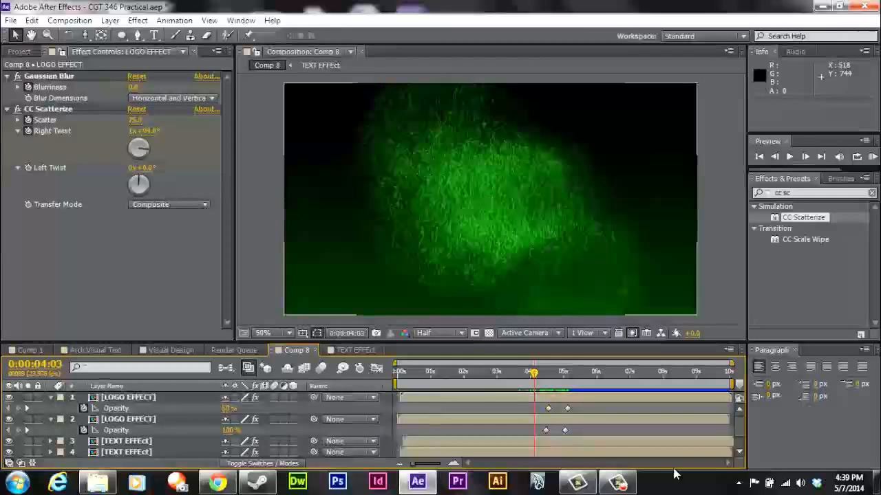
pyautogui.hotkey('ctrl', 'z')
pyautogui.hotkey('ctrl', 'z')
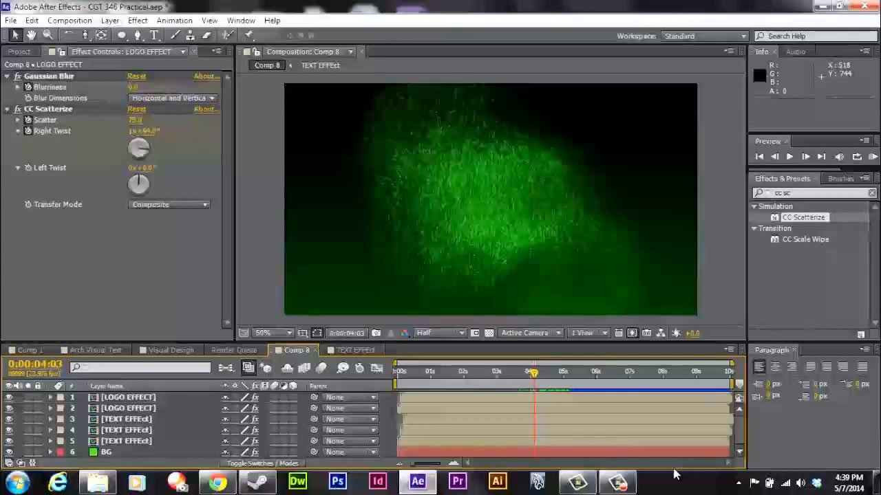
# Add a two-node camera named "Camera 1" with the 28mm preset to Comp 8
pyautogui.hotkey('alt', 'l')
pyautogui.press('Right')
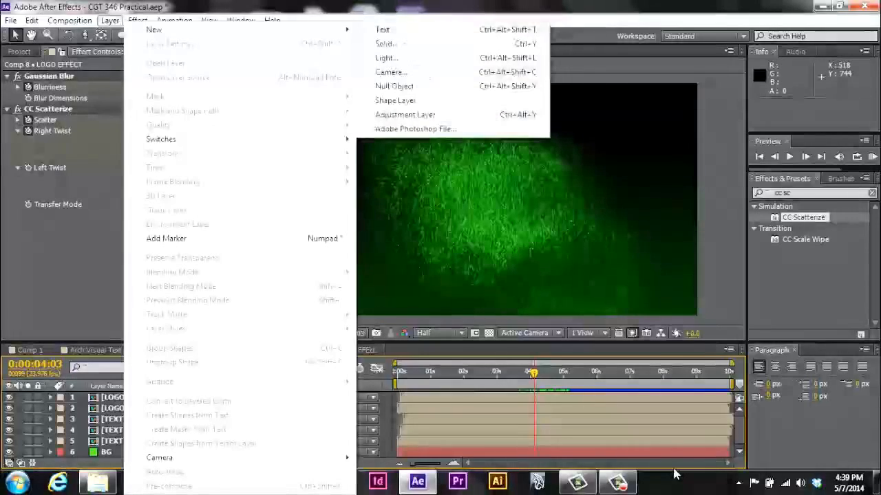
pyautogui.hotkey('ctrl', 'alt', 'shift', 'c')
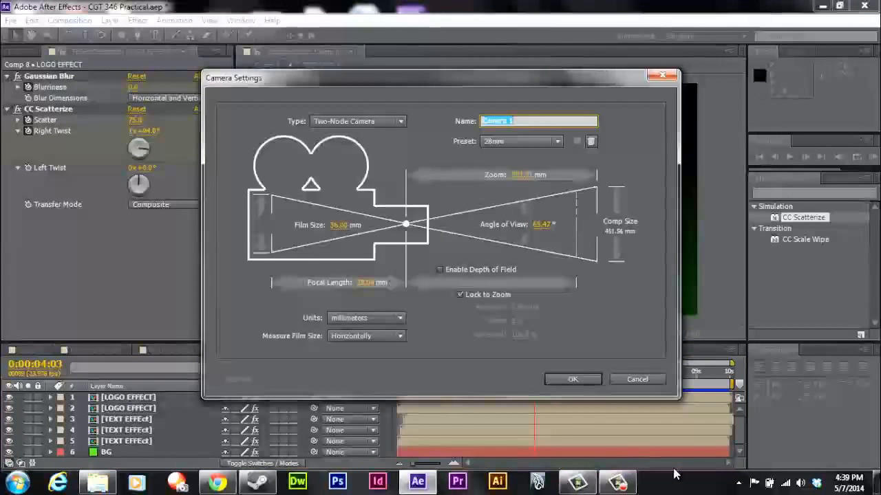
pyautogui.press('Return')
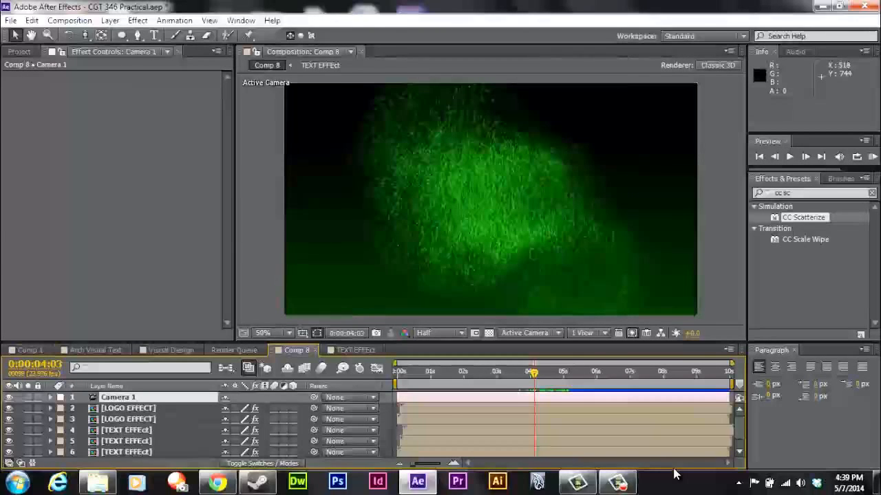
# Try shifting Camera 1's Z Position with the playhead at 0:00:02:10, and undo the change
pyautogui.press('Home')
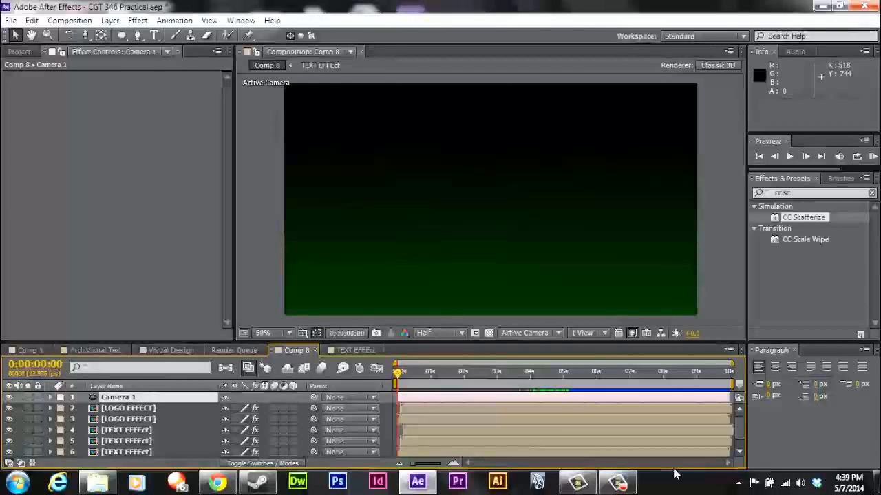
pyautogui.click(50, 398)
pyautogui.moveTo(398, 372); pyautogui.dragTo(477, 373)
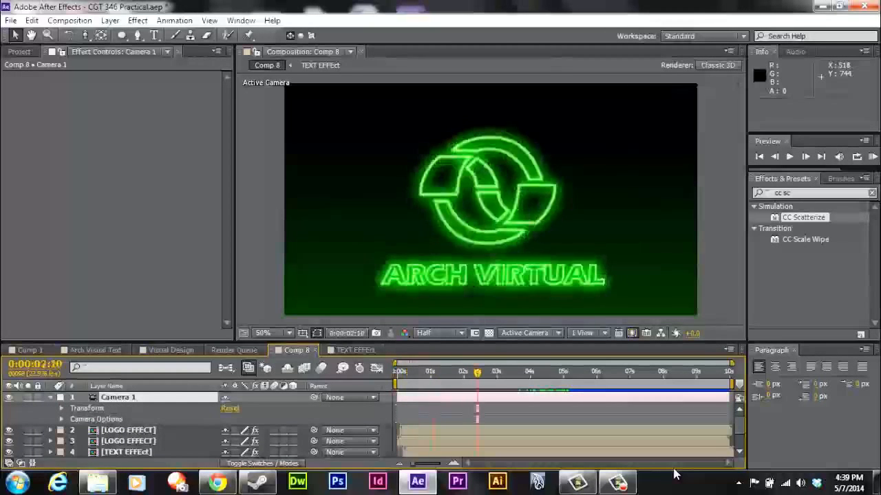
pyautogui.click(61, 409)
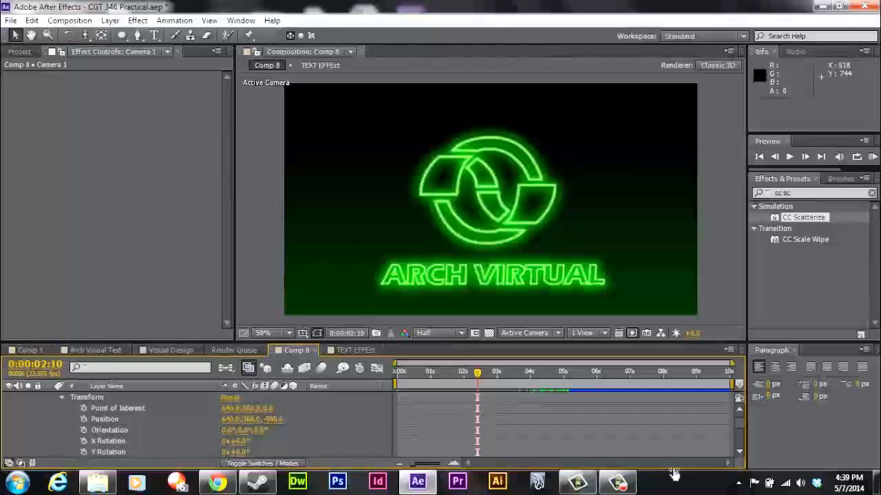
pyautogui.moveTo(275, 420)
pyautogui.mouseDown()
pyautogui.moveTo(267, 420)
pyautogui.moveTo(337, 420)
pyautogui.mouseUp()
pyautogui.hotkey('ctrl', 'z')
pyautogui.scroll(1, 137, 420)
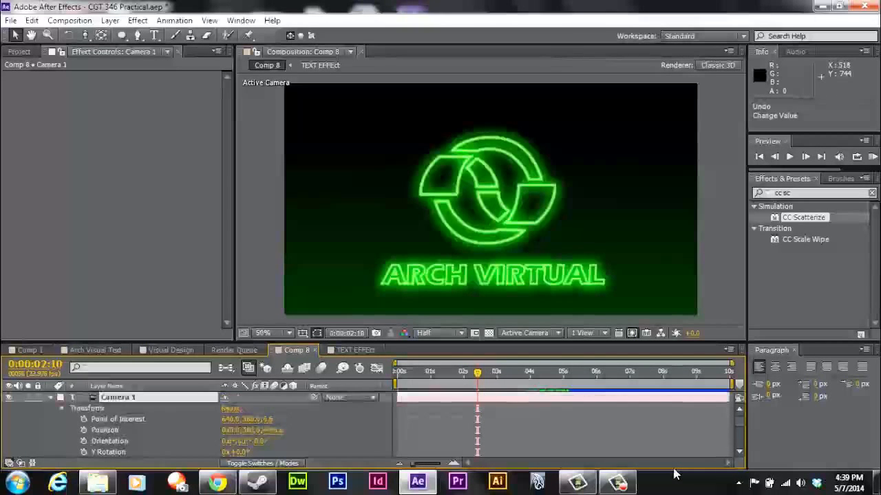
pyautogui.click(51, 397)
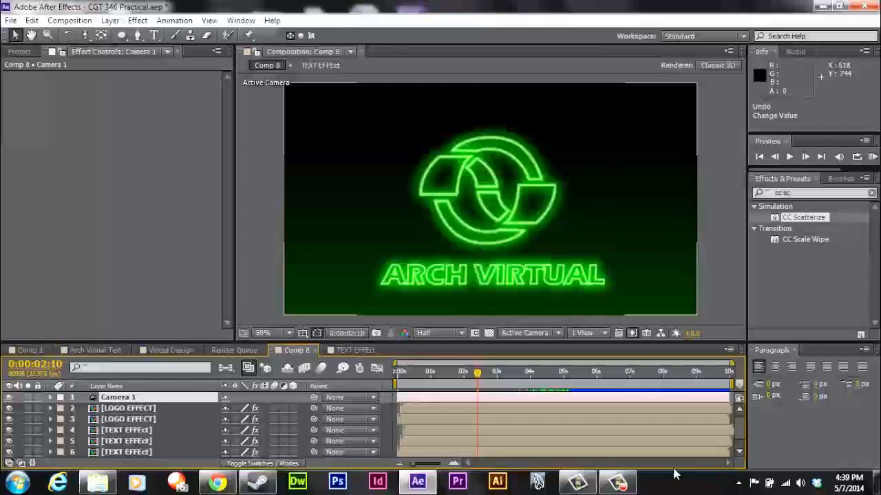
# Make the LOGO EFFECT and TEXT EFFECT layers 3D, leaving out the BG layer
pyautogui.hotkey('ctrl', 'z')
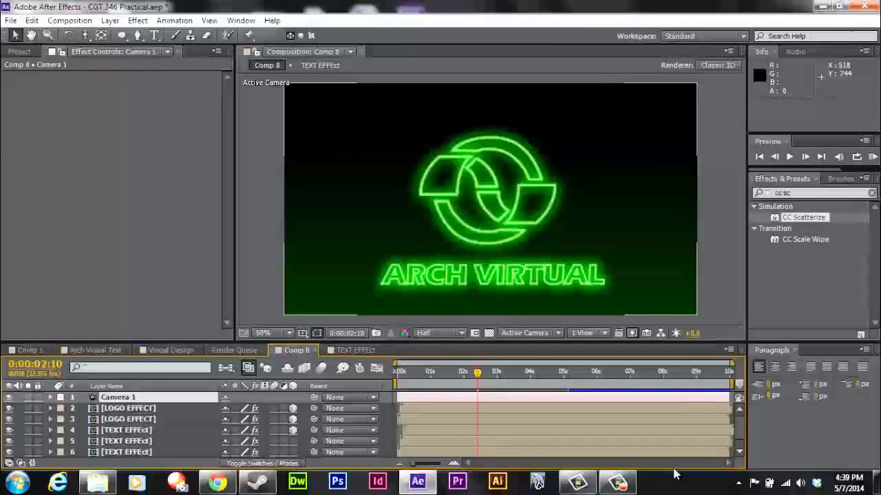
pyautogui.click(293, 441)
pyautogui.scroll(-1, 206, 424)
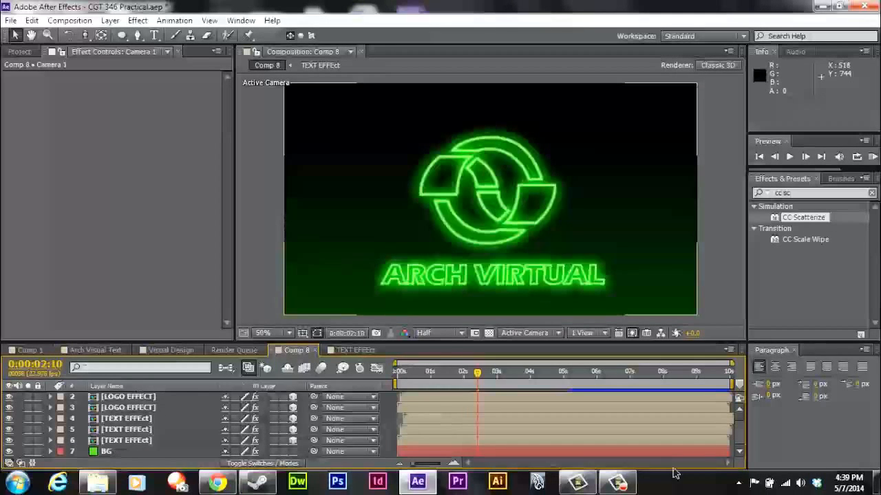
pyautogui.scroll(1, 206, 425)
pyautogui.scroll(-1, 206, 425)
pyautogui.scroll(1, 207, 425)
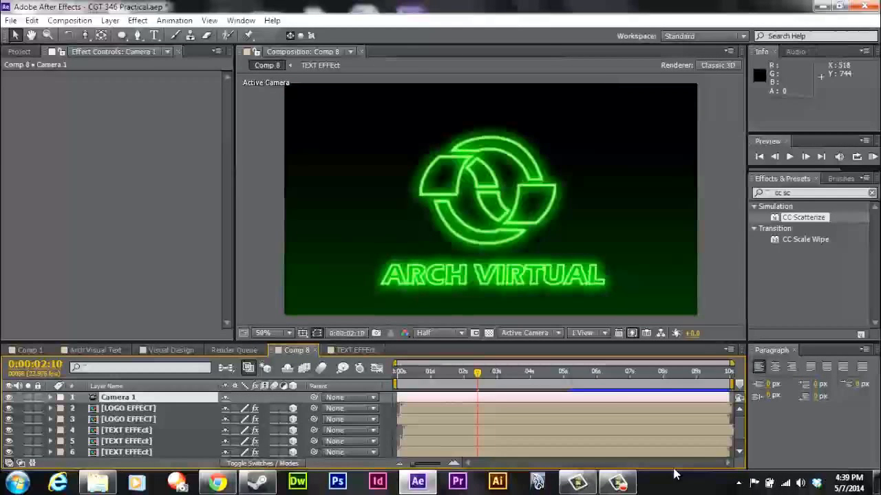
# Pull Camera 1 back by setting its Z Position to about -1253.6
pyautogui.hotkey('ctrl', '`')
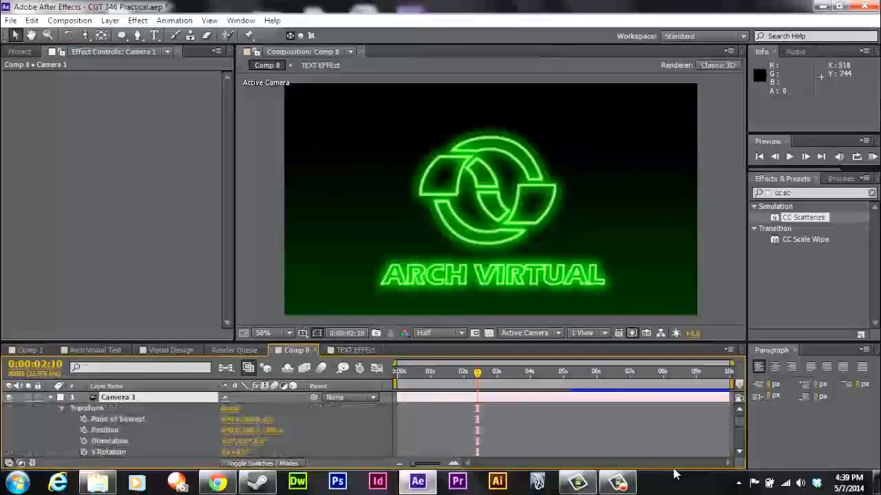
pyautogui.moveTo(274, 431); pyautogui.dragTo(159, 431)
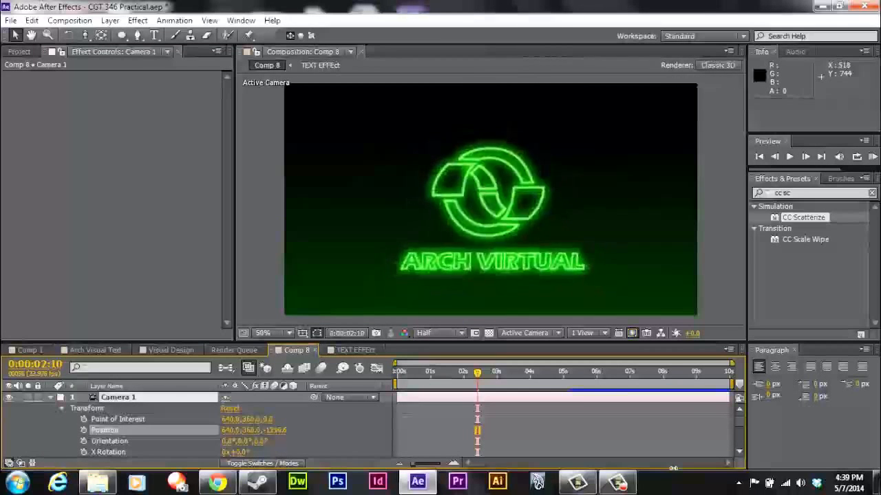
pyautogui.moveTo(673, 468); pyautogui.dragTo(676, 475)
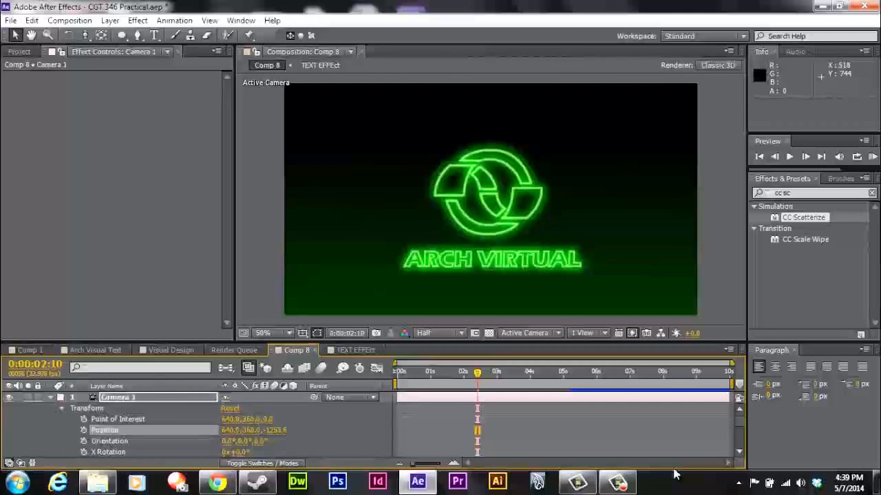
# Start keyframes for Camera 1's Point of Interest, Position, Orientation and X, Y and Z Rotation at 0:00:02:00
pyautogui.press('Home')
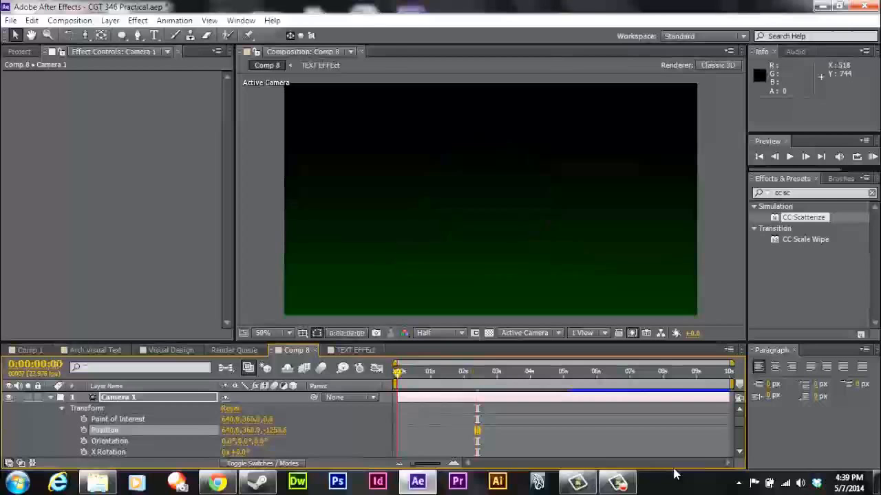
pyautogui.press('space')
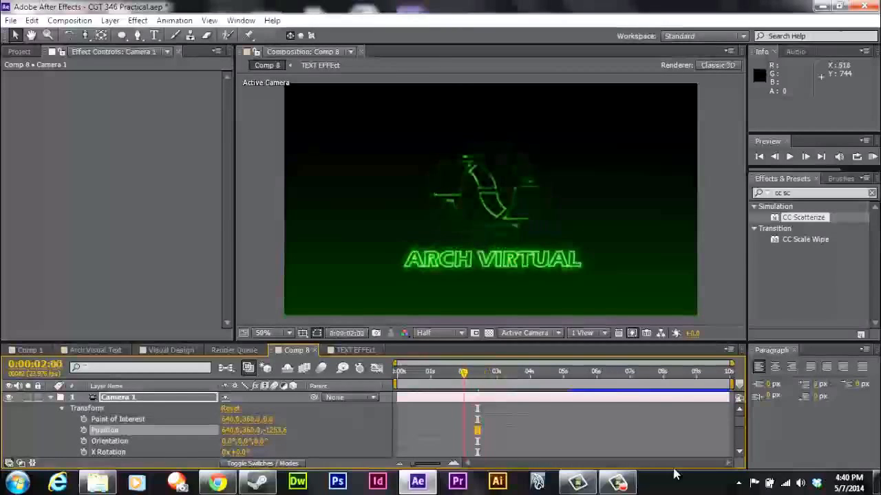
pyautogui.scroll(-1, 674, 474)
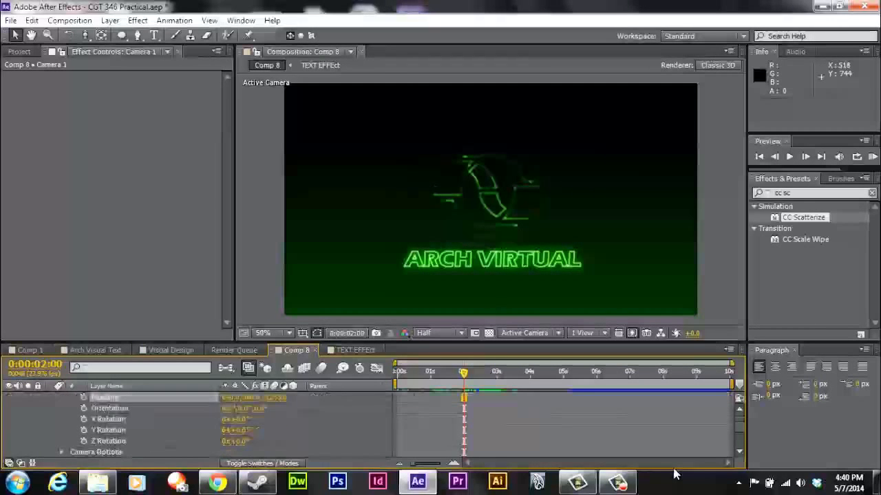
pyautogui.scroll(3, 675, 473)
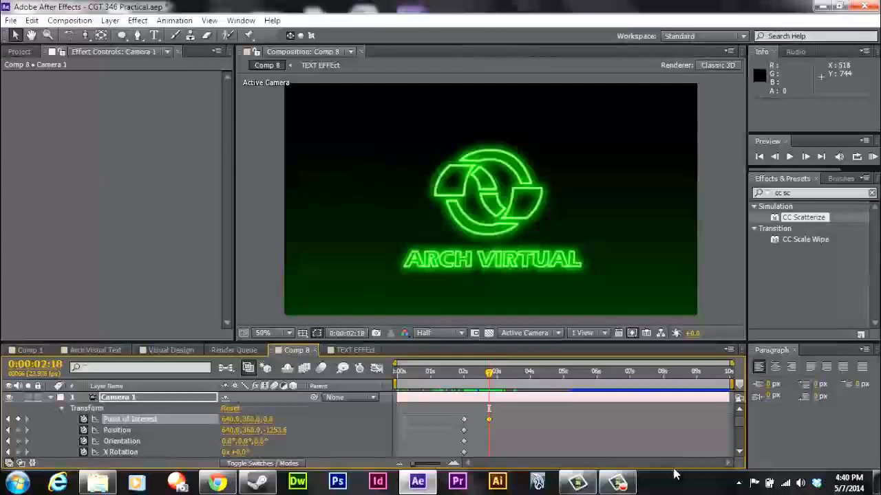
# Add holding keyframes for all of Camera 1's Transform properties at 0:00:02:18
pyautogui.click(18, 430)
pyautogui.click(18, 442)
pyautogui.click(18, 452)
pyautogui.scroll(-1, 18, 440)
pyautogui.click(18, 430)
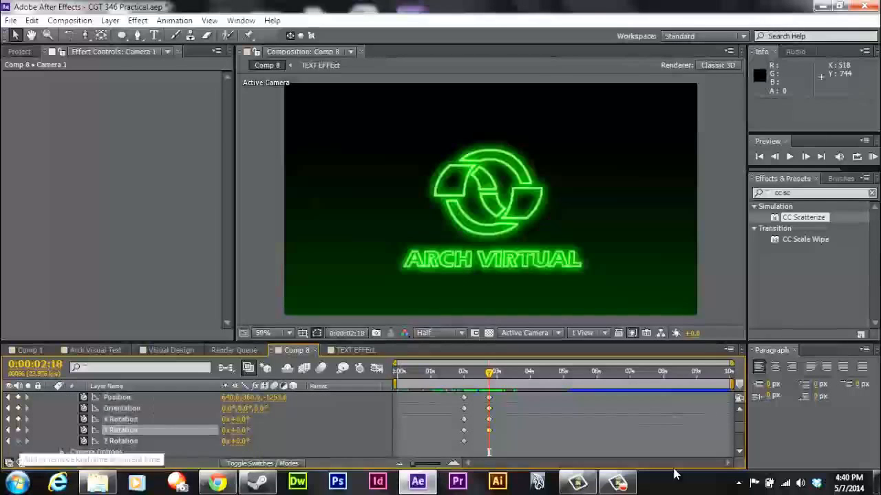
pyautogui.scroll(1, 18, 441)
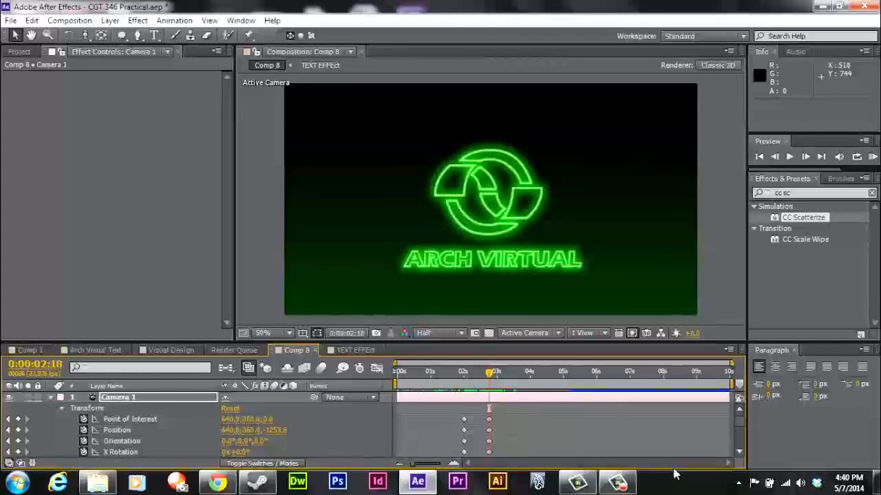
pyautogui.scroll(-1, 673, 471)
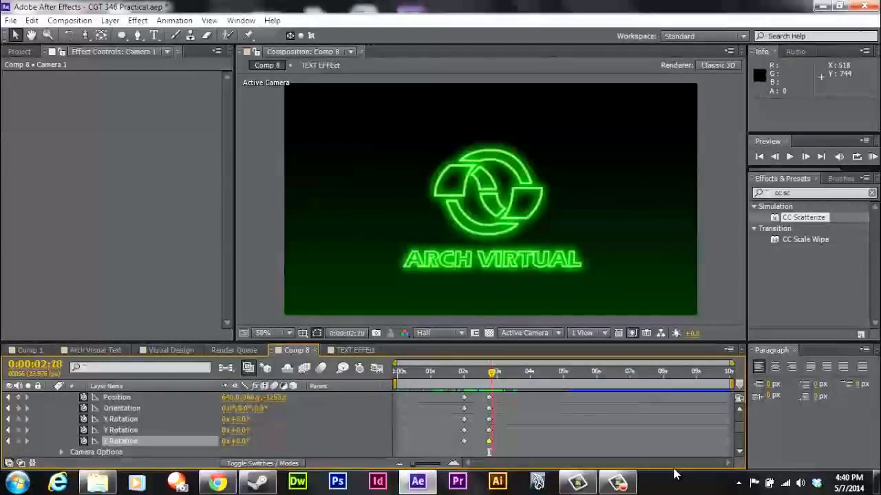
# At 0:00:03:03, set Camera 1's Z Position to about -1034.6 and add a Point of Interest keyframe
pyautogui.press('space')
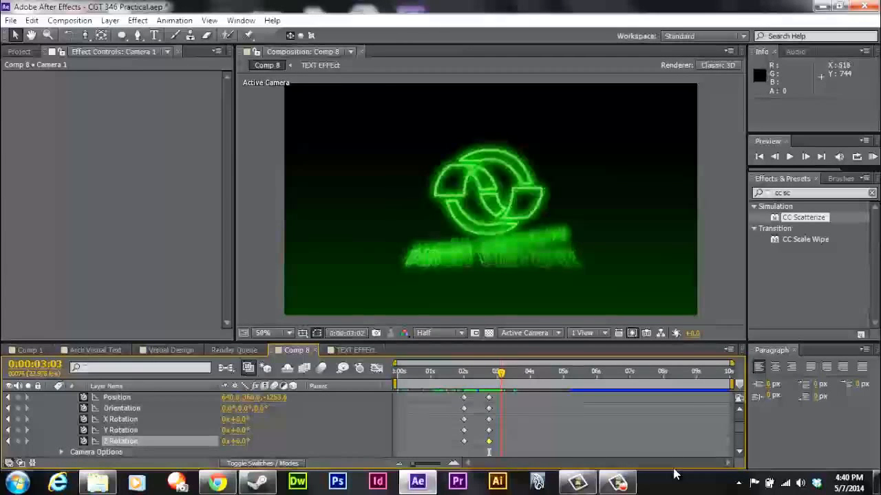
pyautogui.scroll(1, 674, 475)
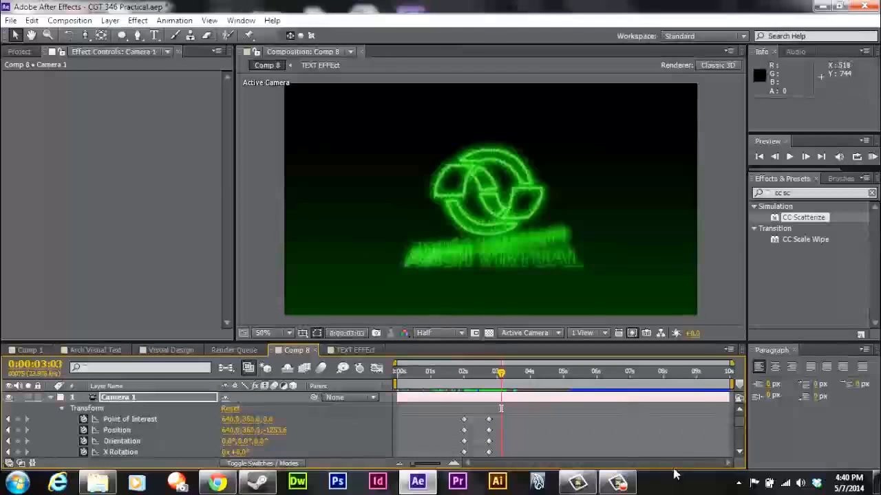
pyautogui.moveTo(275, 430)
pyautogui.mouseDown()
pyautogui.moveTo(434, 430)
pyautogui.moveTo(413, 430)
pyautogui.mouseUp()
pyautogui.click(18, 419)
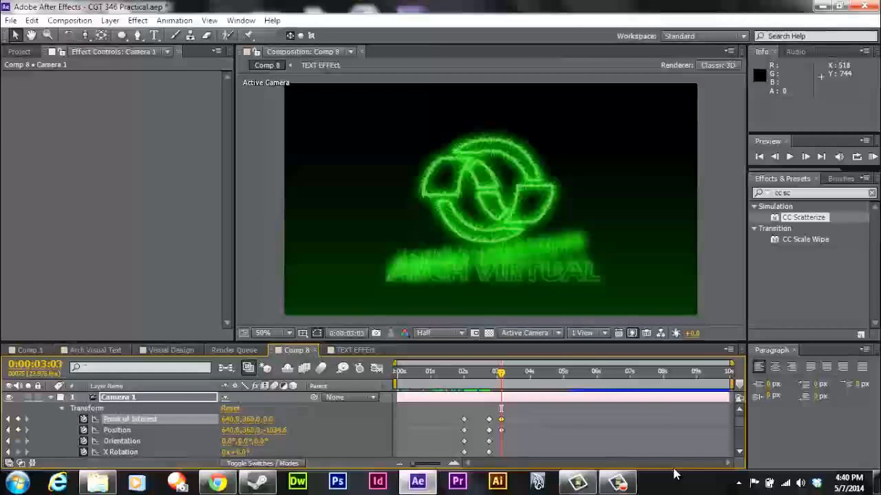
pyautogui.moveTo(501, 372)
pyautogui.mouseDown()
pyautogui.moveTo(489, 373)
pyautogui.moveTo(503, 372)
pyautogui.mouseUp()
pyautogui.scroll(-1, 502, 424)
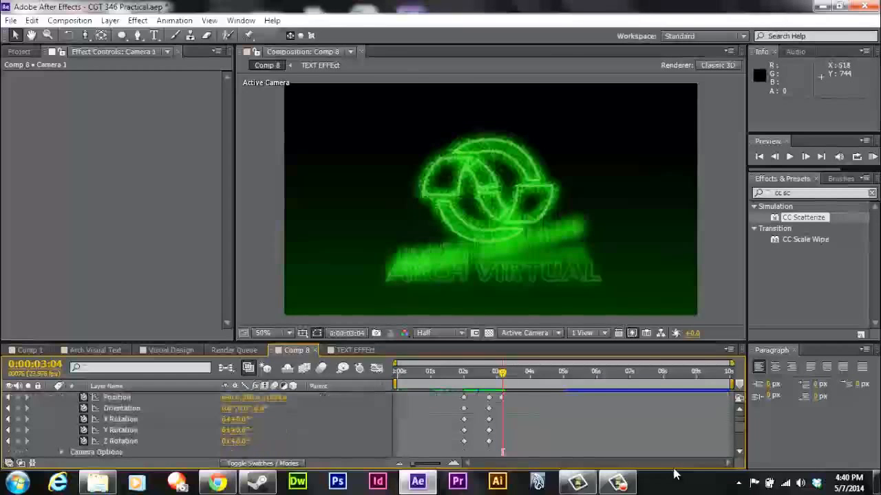
pyautogui.scroll(1, 364, 424)
pyautogui.click(8, 419)
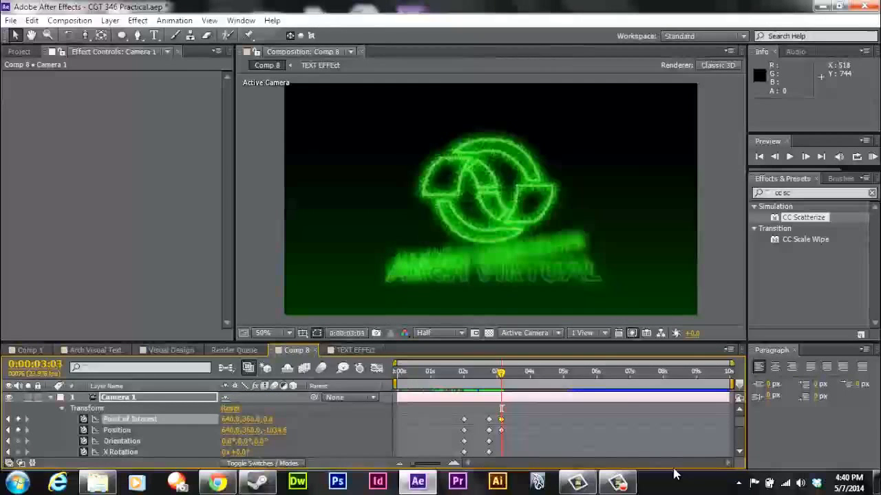
# Try rotating Camera 1 about Z at 0:00:03:03, undo it, and leave a 0° Z Rotation keyframe there
pyautogui.scroll(-1, 502, 424)
pyautogui.moveTo(242, 431)
pyautogui.mouseDown()
pyautogui.moveTo(246, 420)
pyautogui.moveTo(245, 441)
pyautogui.mouseUp()
pyautogui.hotkey('ctrl', 'z')
pyautogui.hotkey('ctrl', 'z')
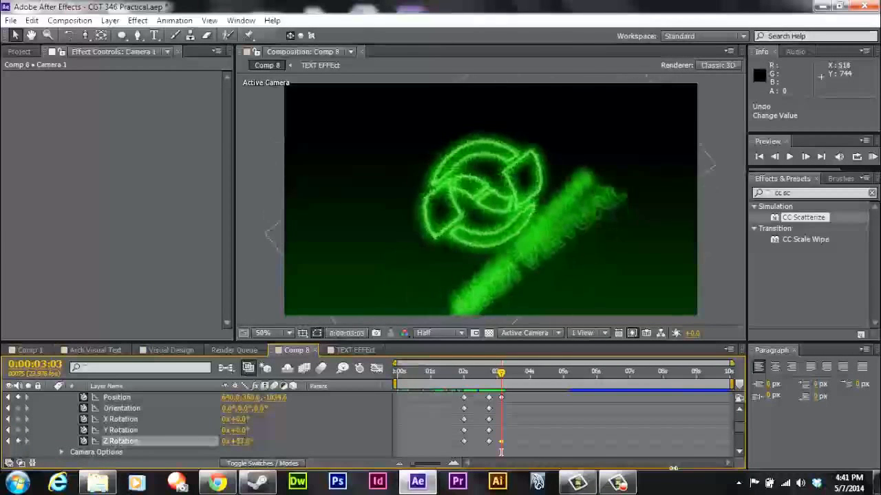
pyautogui.hotkey('ctrl', 'z')
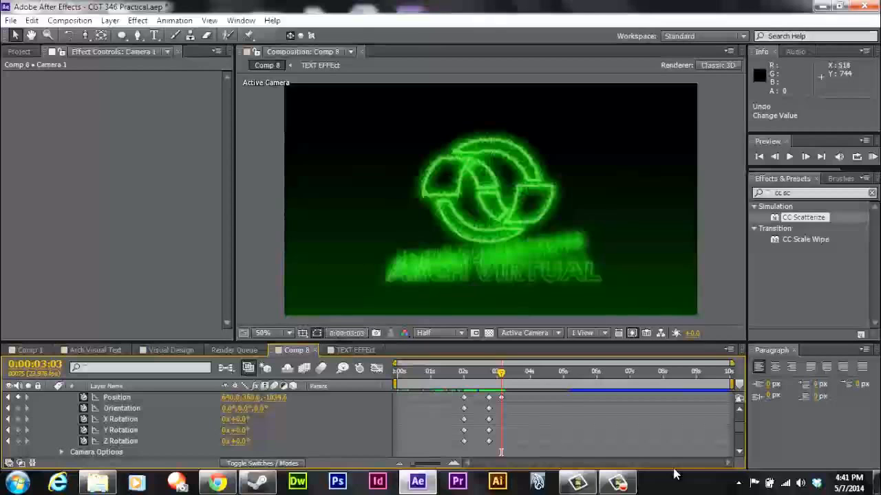
pyautogui.hotkey('ctrl', 'shift', 'z')
# Preview the camera push-in and step back and forth through the scatter frames around 0:00:03:03 to check the motion
pyautogui.press('space')
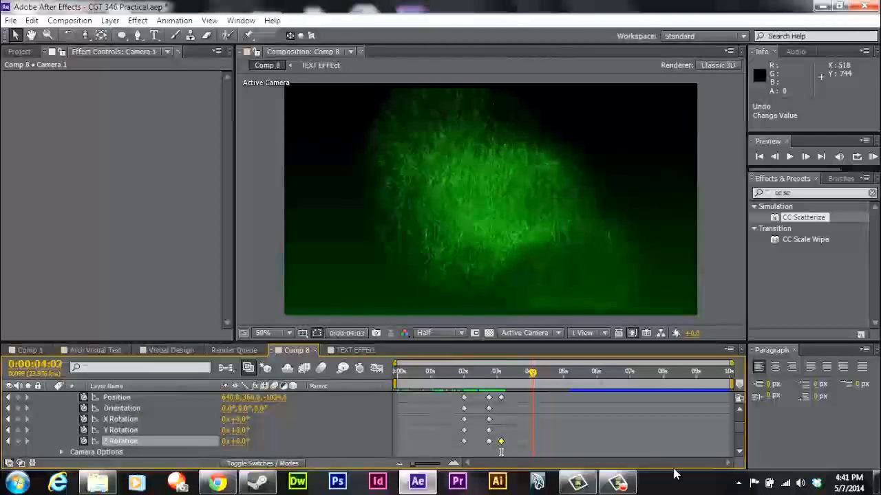
pyautogui.press('pageup')
pyautogui.press('pageup')
pyautogui.press('pageup')
pyautogui.press('pageup')
pyautogui.press('pageup')
pyautogui.press('pageup')
pyautogui.press('pageup')
pyautogui.press('pageup')
pyautogui.press('pageup')
pyautogui.press('pageup')
pyautogui.press('pageup')
pyautogui.press('pageup')
pyautogui.press('pageup')
pyautogui.press('pageup')
pyautogui.press('pageup')
pyautogui.press('pageup')
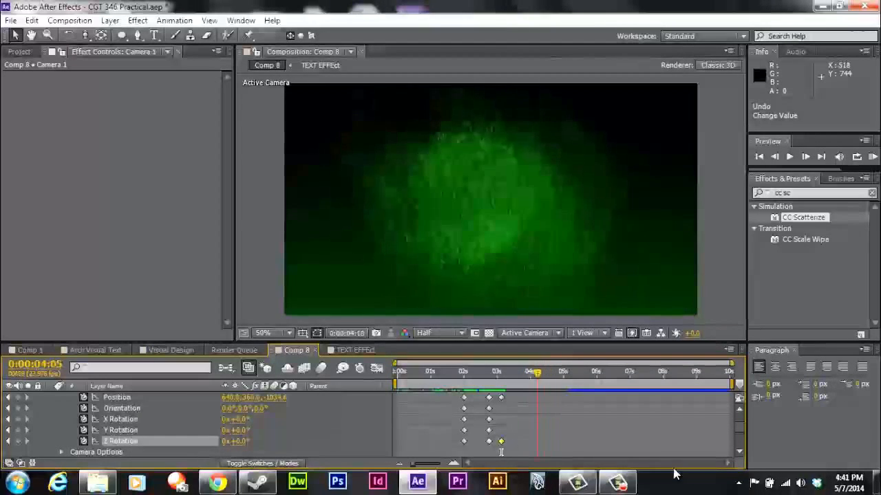
pyautogui.press('pageup')
pyautogui.press('pageup')
pyautogui.press('pageup')
pyautogui.press('pageup')
pyautogui.press('pageup')
pyautogui.press('pageup')
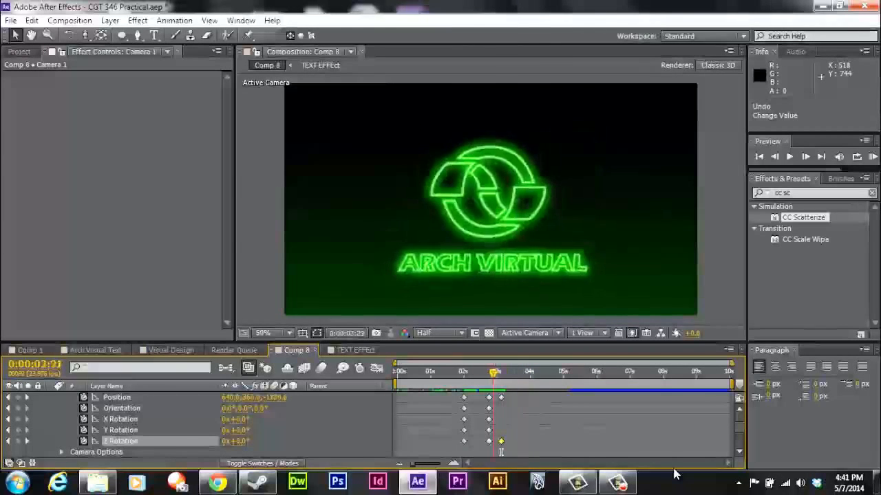
pyautogui.press('pagedown')
pyautogui.press('pagedown')
pyautogui.press('pagedown')
pyautogui.press('pagedown')
pyautogui.press('pagedown')
pyautogui.press('pagedown')
pyautogui.press('pagedown')
pyautogui.press('pagedown')
pyautogui.press('pagedown')
pyautogui.press('pagedown')
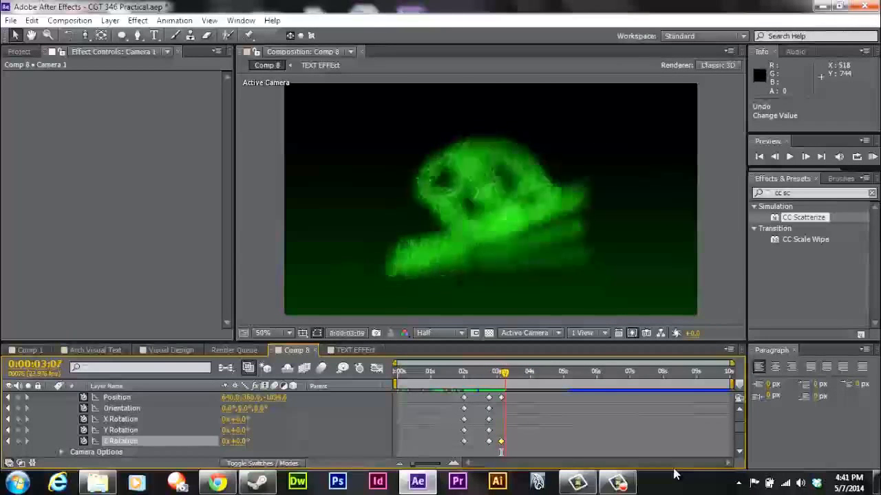
pyautogui.press('pagedown')
pyautogui.press('pagedown')
pyautogui.press('pagedown')
pyautogui.press('pagedown')
pyautogui.press('pagedown')
pyautogui.press('pagedown')
pyautogui.press('pagedown')
pyautogui.press('pageup')
pyautogui.press('pageup')
pyautogui.press('pageup')
pyautogui.press('pageup')
pyautogui.press('pageup')
pyautogui.press('pageup')
pyautogui.press('pageup')
pyautogui.press('pageup')
pyautogui.press('pageup')
pyautogui.press('pageup')
pyautogui.press('pageup')
pyautogui.press('pageup')
pyautogui.press('pageup')
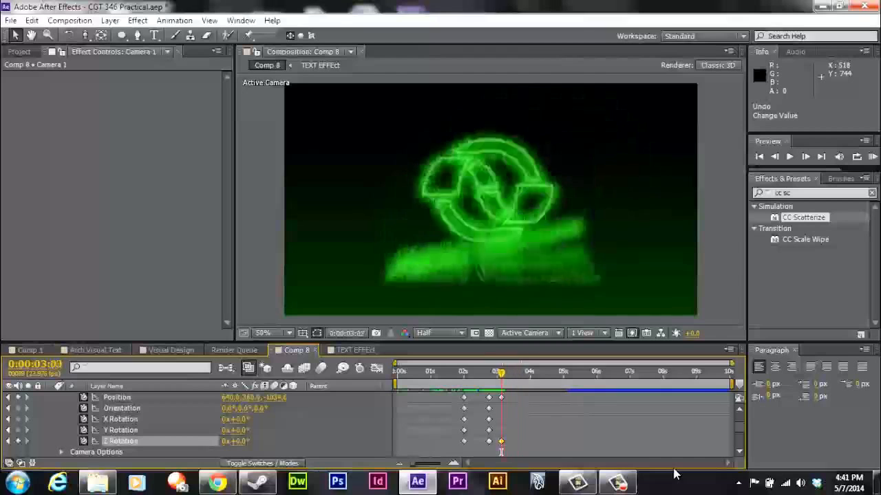
pyautogui.press('pagedown')
pyautogui.press('pagedown')
pyautogui.press('pagedown')
pyautogui.press('pagedown')
pyautogui.press('pagedown')
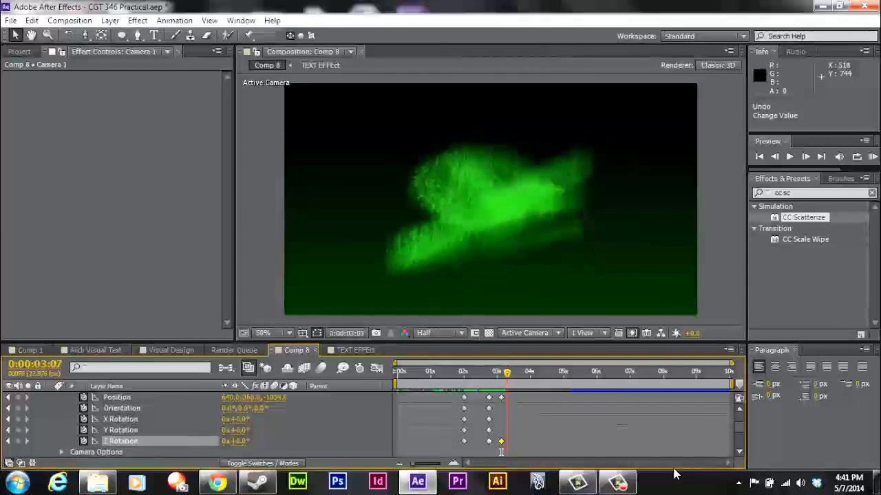
pyautogui.press('pageup')
pyautogui.press('pageup')
pyautogui.press('pageup')
pyautogui.press('pageup')
pyautogui.press('pageup')
pyautogui.press('pageup')
pyautogui.press('pageup')
pyautogui.press('pagedown')
pyautogui.press('pagedown')
pyautogui.press('pagedown')
pyautogui.press('pagedown')
pyautogui.press('pagedown')
pyautogui.press('pagedown')
pyautogui.press('pagedown')
pyautogui.press('pagedown')
pyautogui.press('pagedown')
pyautogui.press('pagedown')
pyautogui.press('pagedown')
pyautogui.press('pagedown')
pyautogui.press('pagedown')
pyautogui.press('pagedown')
pyautogui.press('pagedown')
pyautogui.press('pagedown')
pyautogui.press('pagedown')
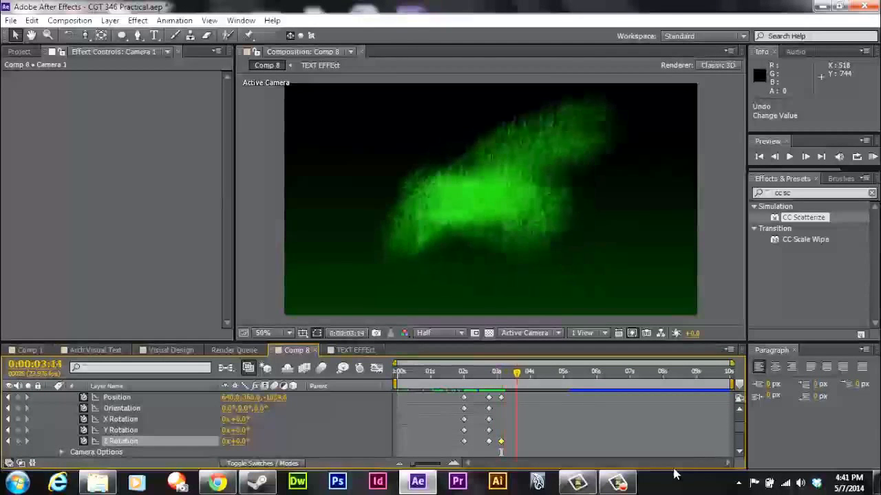
# At 0:00:04:00, orbit Camera 1 up over the scattered logo to a Position of about 640, -402.8, -698.9
pyautogui.press('pagedown')
pyautogui.press('pagedown')
pyautogui.press('pagedown')
pyautogui.press('pagedown')
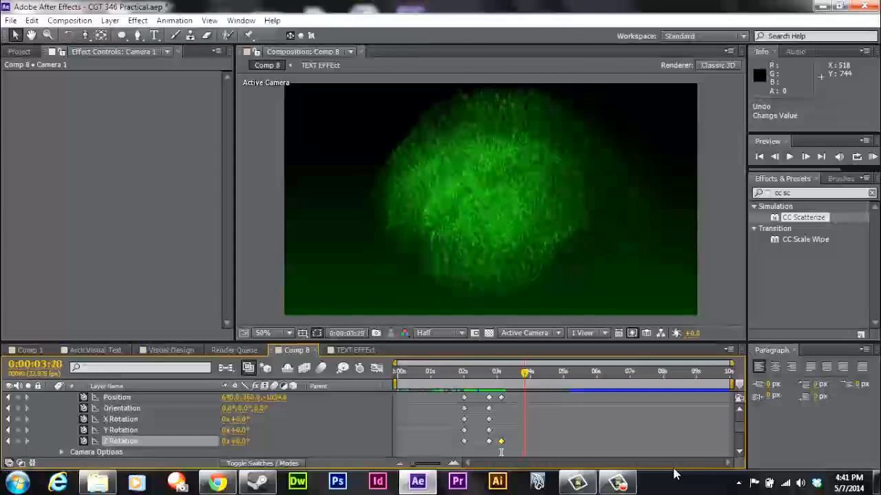
pyautogui.press('pagedown')
pyautogui.press('pagedown')
pyautogui.press('pagedown')
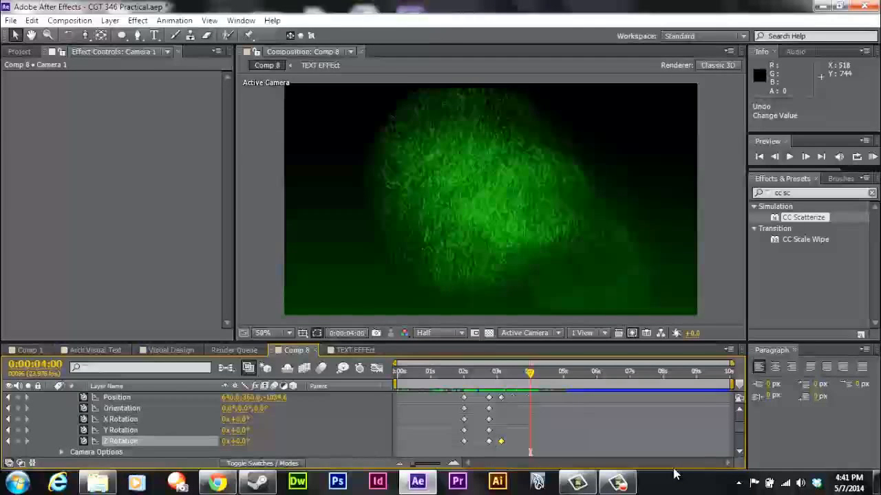
pyautogui.press('c')
pyautogui.press('c')
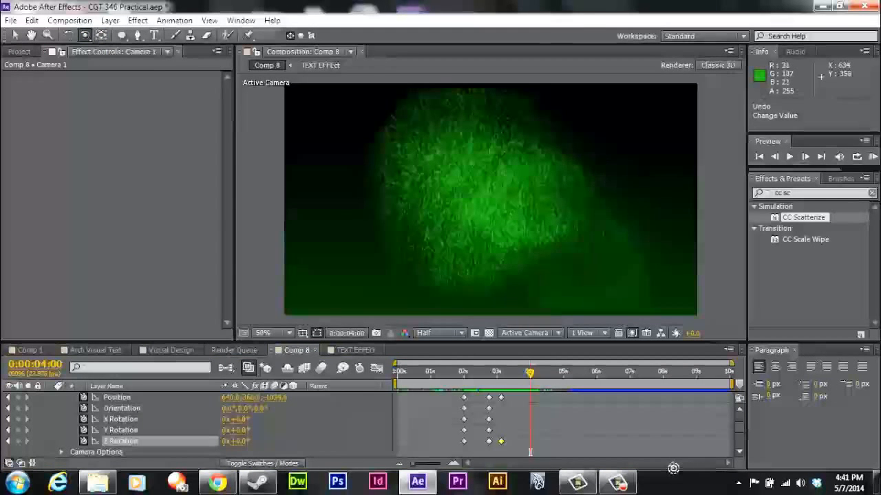
pyautogui.moveTo(488, 200); pyautogui.dragTo(496, 344)
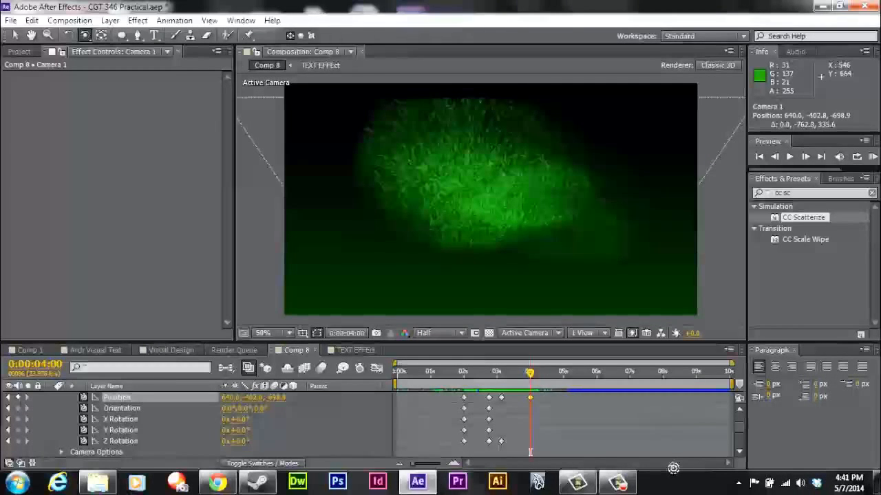
pyautogui.moveTo(673, 468); pyautogui.dragTo(674, 469)
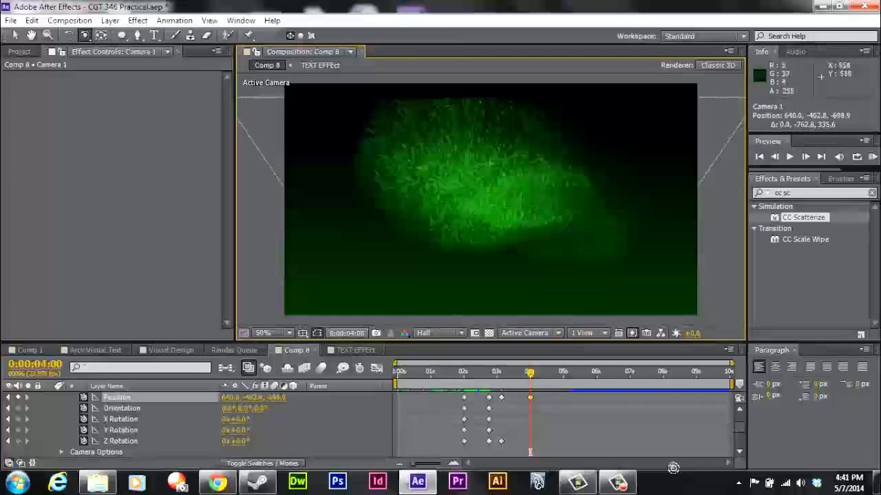
# At 0:00:04:12, dolly Camera 1 into the scattered particles with the Track Z camera tool, to a Position of about 640, 237.8, -112
pyautogui.moveTo(531, 373)
pyautogui.mouseDown()
pyautogui.moveTo(506, 373)
pyautogui.moveTo(546, 373)
pyautogui.mouseUp()
pyautogui.scroll(1, 369, 423)
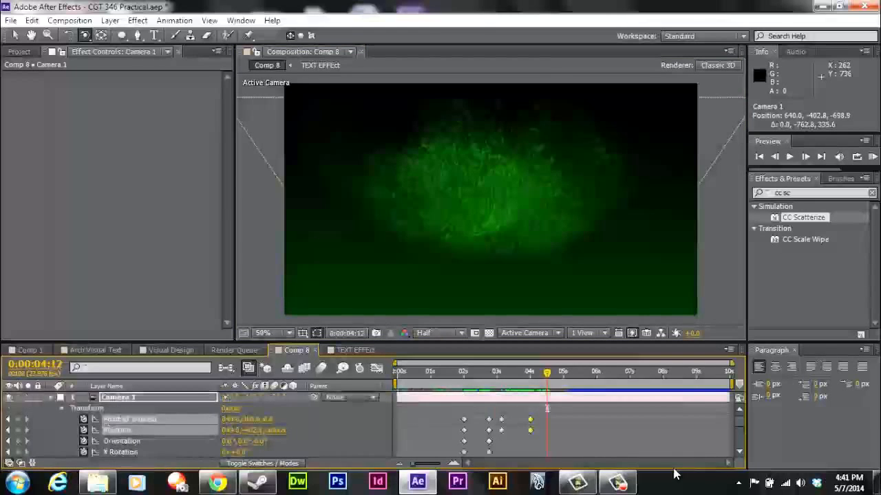
pyautogui.scroll(-1, 369, 423)
pyautogui.scroll(1, 369, 423)
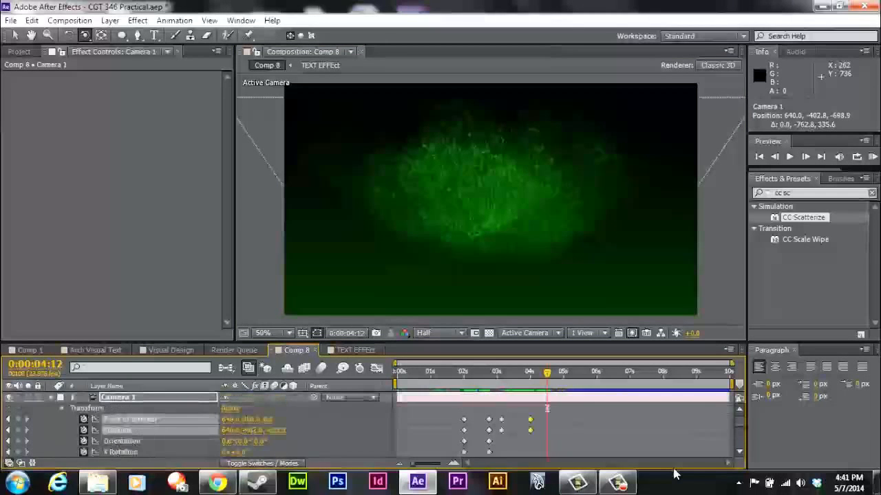
pyautogui.scroll(-1, 369, 423)
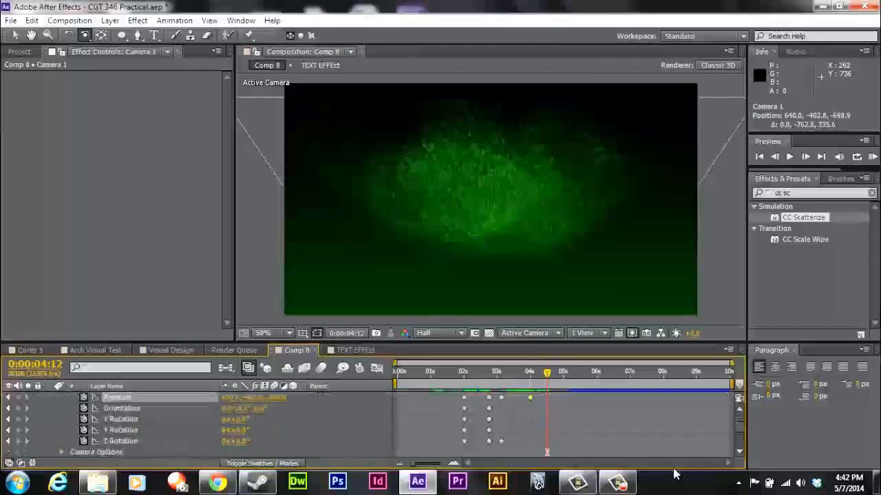
pyautogui.press('pageup')
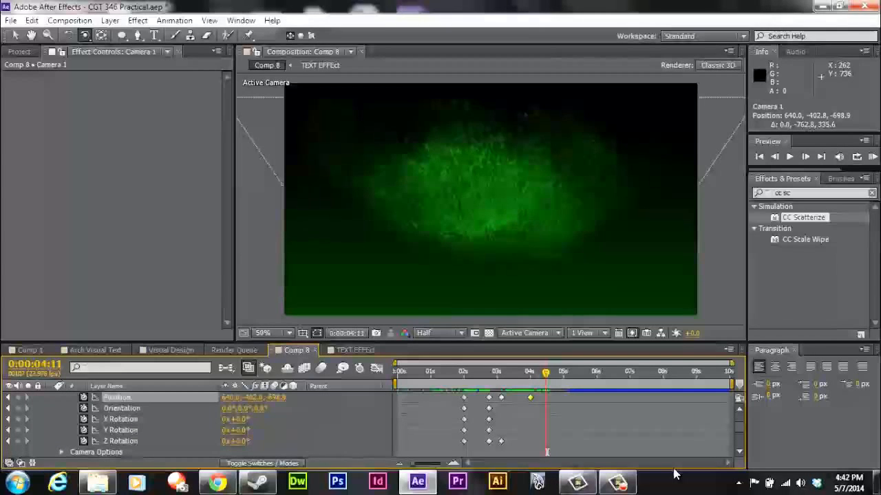
pyautogui.press('pagedown')
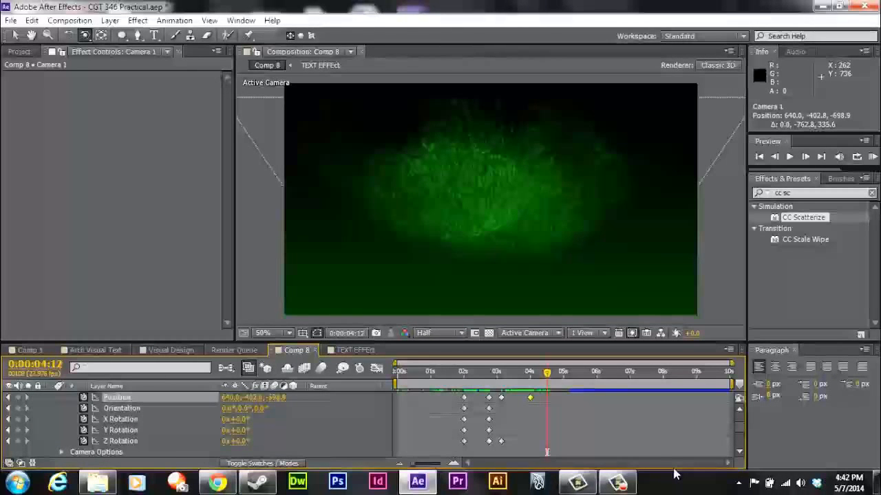
pyautogui.press('c')
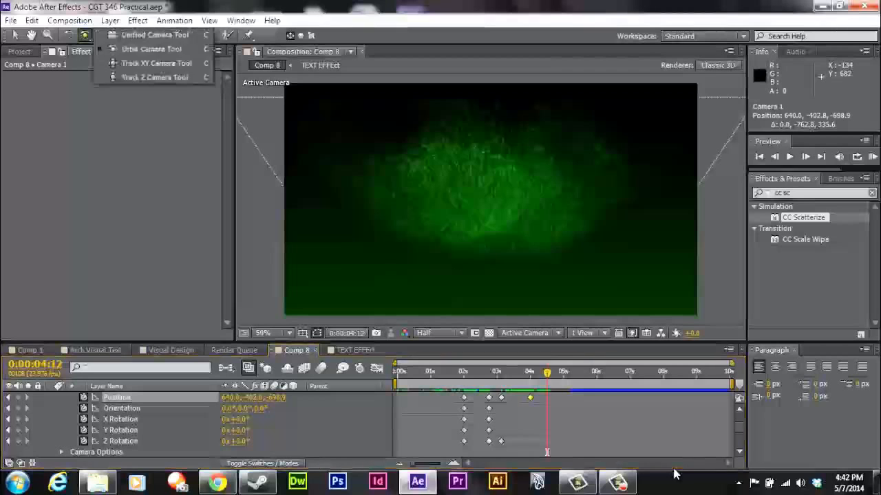
pyautogui.moveTo(456, 255); pyautogui.dragTo(458, 337)
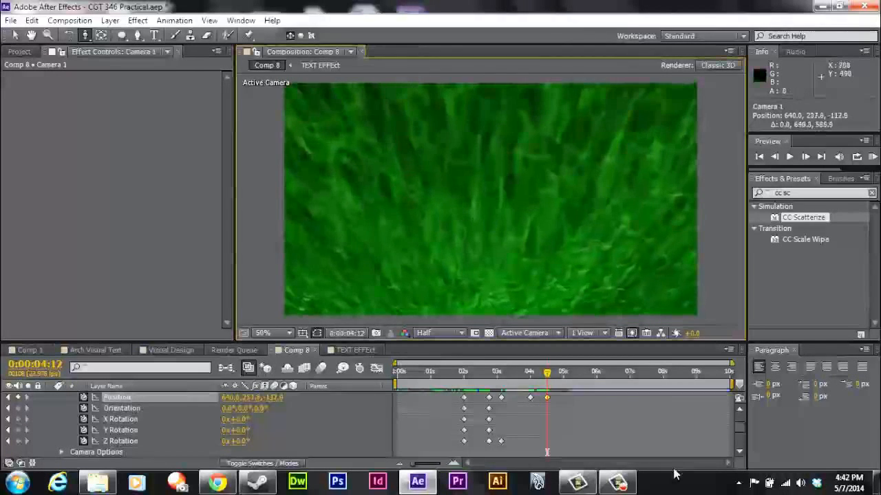
# Track Camera 1 vertically at 0:00:04:12 to shift the particles upward in frame, to a Position of about 640, 387.4, -275.3
pyautogui.click(85, 35)
pyautogui.click(156, 63)
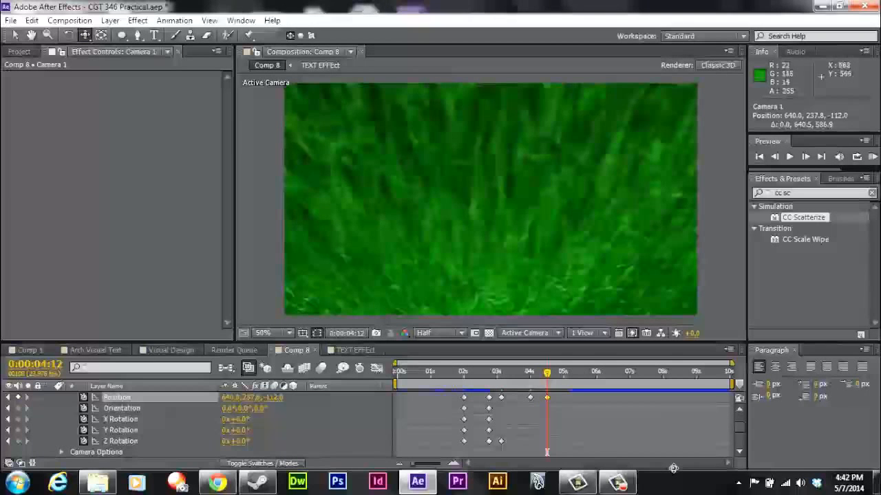
pyautogui.moveTo(478, 275); pyautogui.dragTo(476, 175)
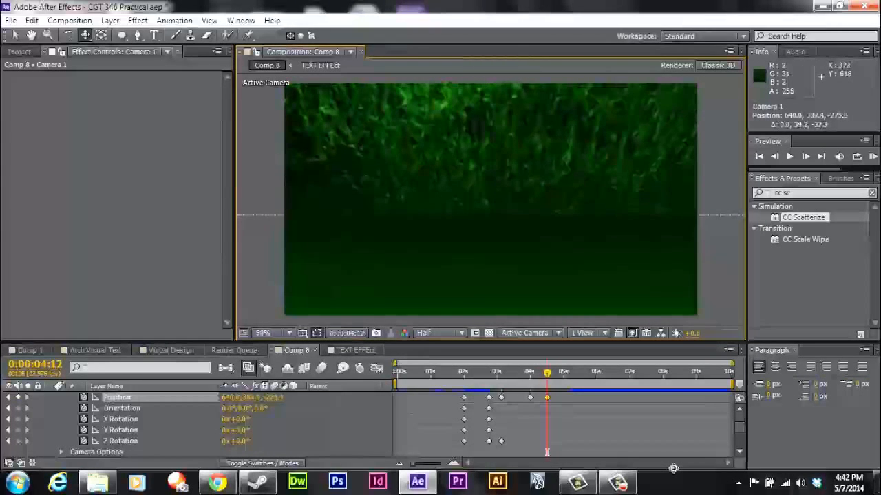
pyautogui.moveTo(673, 468); pyautogui.dragTo(674, 470)
# Step back and forth through the frames between 0:00:02:22 and 0:00:04:12 to check the camera orbit and push-in
pyautogui.press('j')
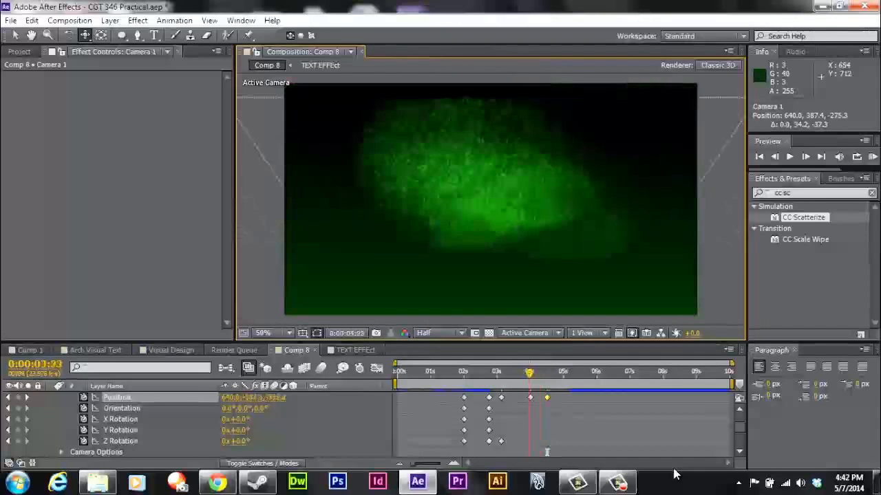
pyautogui.press('pageup')
pyautogui.press('pageup')
pyautogui.press('pageup')
pyautogui.press('pageup')
pyautogui.press('pageup')
pyautogui.press('pageup')
pyautogui.press('pageup')
pyautogui.press('pageup')
pyautogui.press('pageup')
pyautogui.press('pageup')
pyautogui.press('pageup')
pyautogui.press('pageup')
pyautogui.press('pageup')
pyautogui.press('pageup')
pyautogui.press('pageup')
pyautogui.press('pageup')
pyautogui.press('pageup')
pyautogui.press('pageup')
pyautogui.press('pageup')
pyautogui.press('pageup')
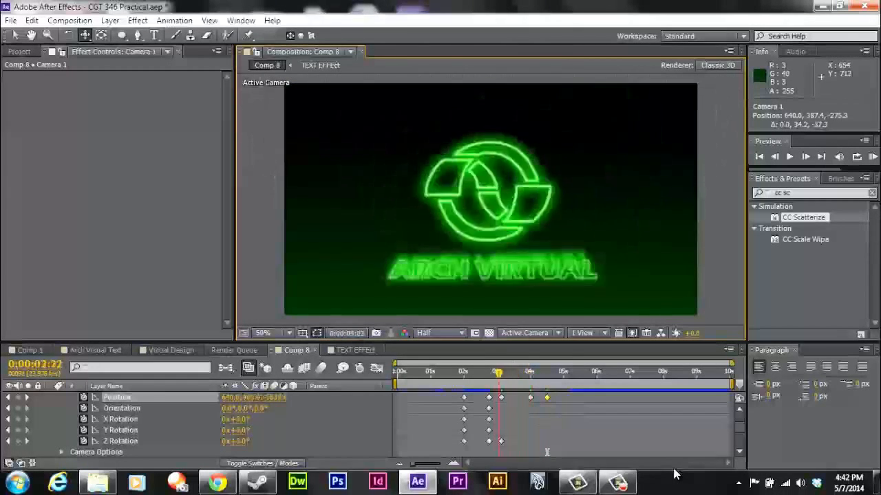
pyautogui.press('pagedown')
pyautogui.press('pagedown')
pyautogui.press('pagedown')
pyautogui.press('pagedown')
pyautogui.press('pagedown')
pyautogui.press('pagedown')
pyautogui.press('pagedown')
pyautogui.press('pagedown')
pyautogui.press('pagedown')
pyautogui.press('pagedown')
pyautogui.press('pagedown')
pyautogui.press('pagedown')
pyautogui.press('pagedown')
pyautogui.press('pagedown')
pyautogui.press('pagedown')
pyautogui.press('pagedown')
pyautogui.press('pagedown')
pyautogui.press('pagedown')
pyautogui.press('pagedown')
pyautogui.press('pagedown')
pyautogui.press('pagedown')
pyautogui.press('pagedown')
pyautogui.press('pagedown')
pyautogui.press('pagedown')
pyautogui.press('pagedown')
pyautogui.press('pagedown')
pyautogui.press('pagedown')
pyautogui.press('pagedown')
pyautogui.press('pagedown')
pyautogui.press('pagedown')
pyautogui.press('pagedown')
pyautogui.press('pagedown')
pyautogui.press('pagedown')
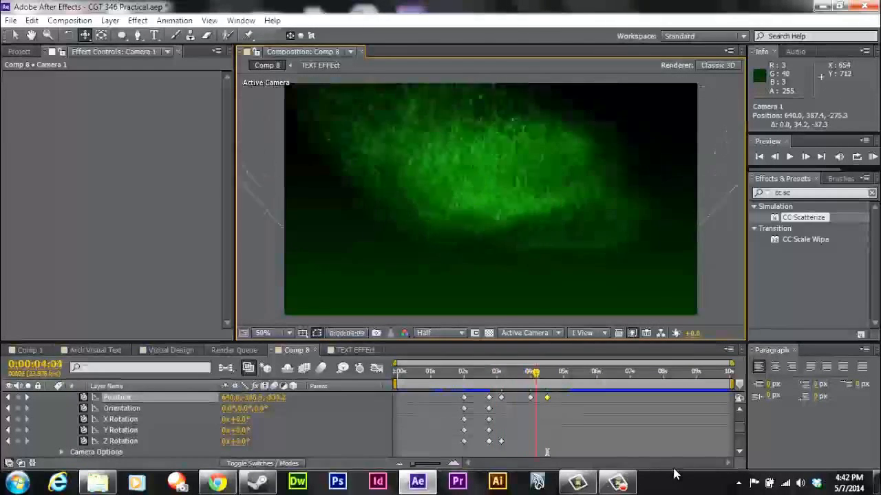
pyautogui.press('pagedown')
pyautogui.press('pagedown')
pyautogui.press('pagedown')
pyautogui.press('pagedown')
pyautogui.press('pagedown')
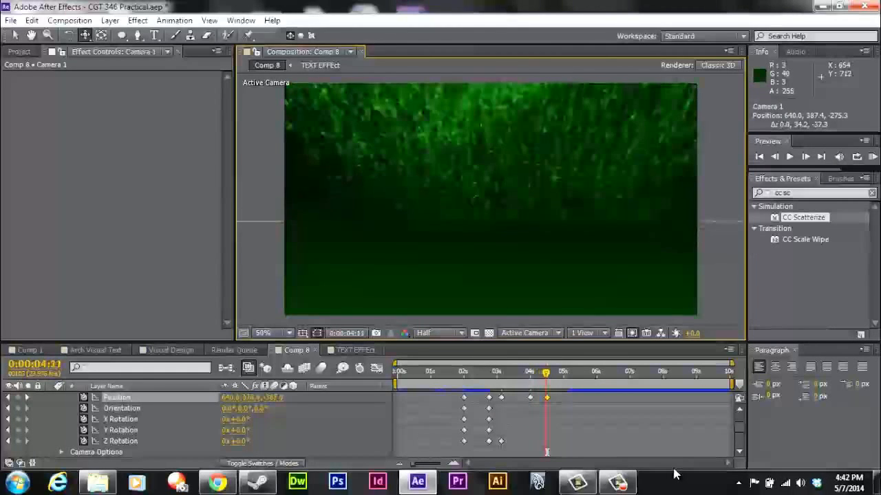
pyautogui.click(547, 373)
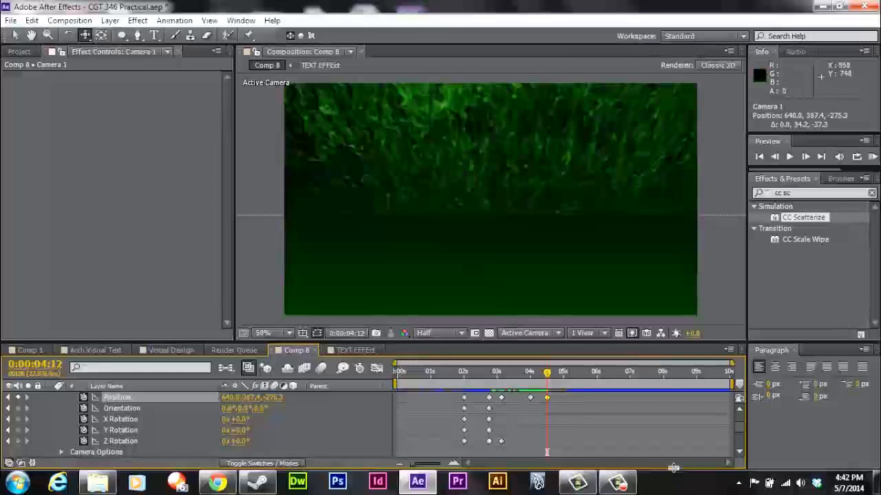
# At 0:00:04:12, move Camera 1 further in and past the particles until only the background shows, Position about 640, 640, -197.9
pyautogui.press('c')
pyautogui.press('c')
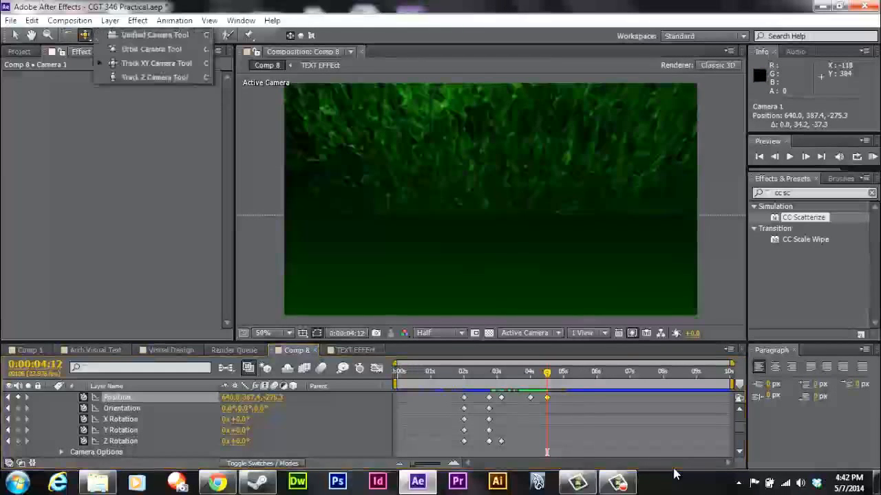
pyautogui.moveTo(423, 244); pyautogui.dragTo(422, 417)
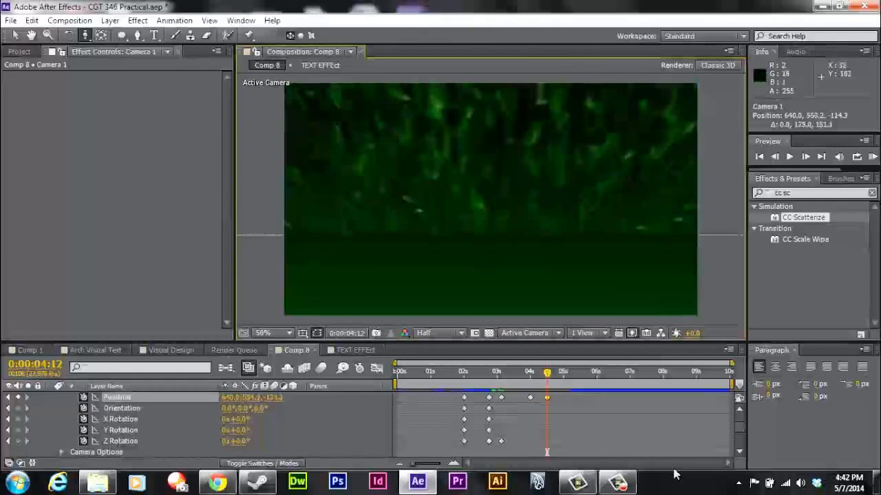
pyautogui.moveTo(85, 35); pyautogui.dragTo(126, 64)
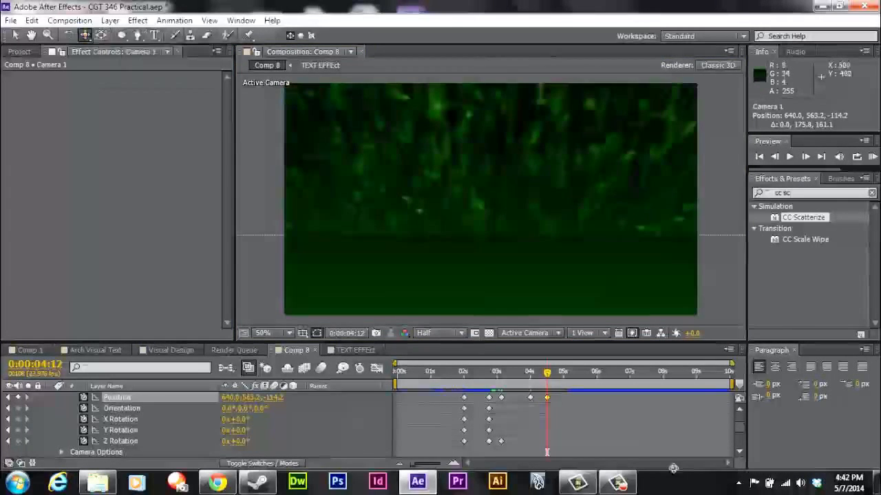
pyautogui.moveTo(468, 301); pyautogui.dragTo(468, 265)
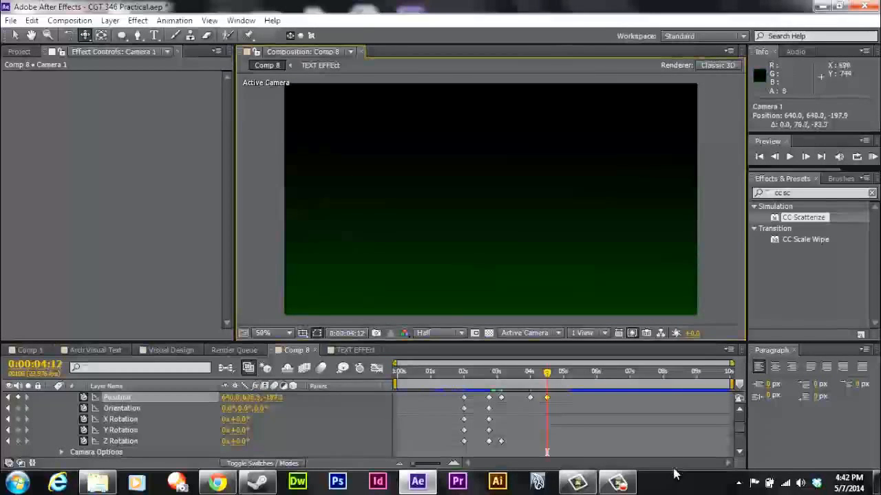
pyautogui.moveTo(547, 372)
pyautogui.mouseDown()
pyautogui.moveTo(494, 373)
pyautogui.moveTo(547, 372)
pyautogui.mouseUp()
# Add a holding Z Rotation keyframe for Camera 1 at 0:00:04:00 and set its Z Rotation to 60° at 0:00:04:12
pyautogui.click(18, 441)
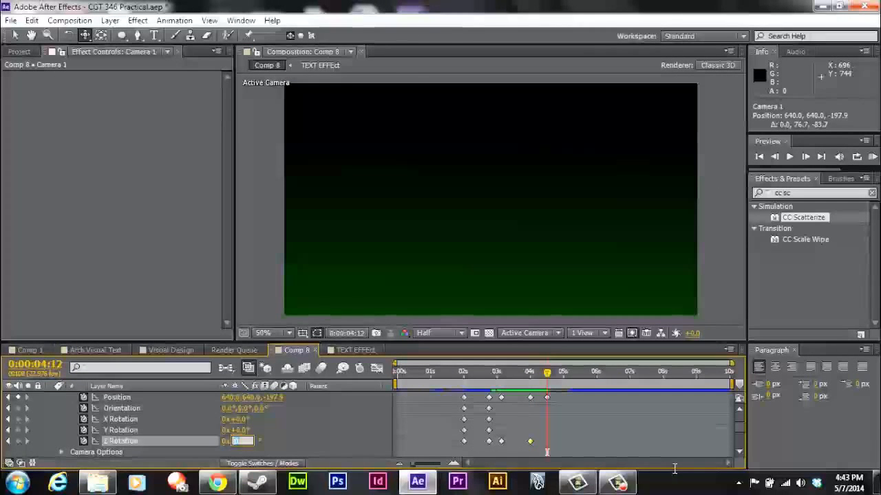
pyautogui.press('Return')
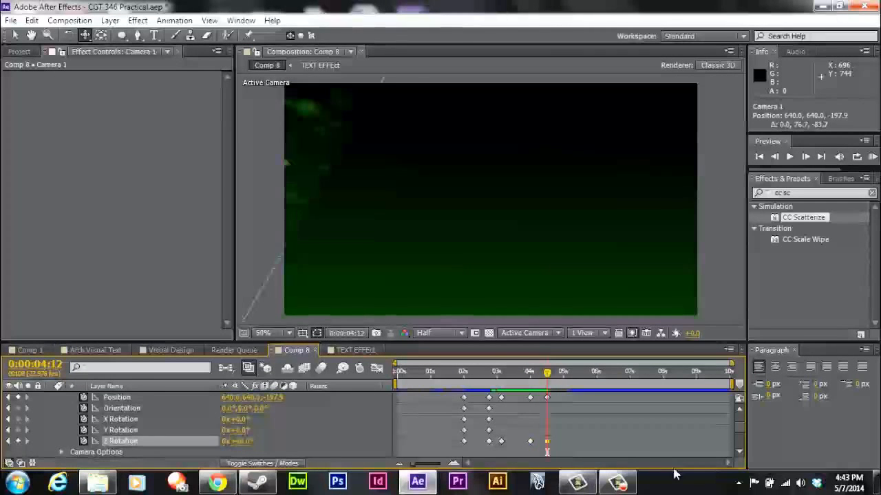
pyautogui.press('j')
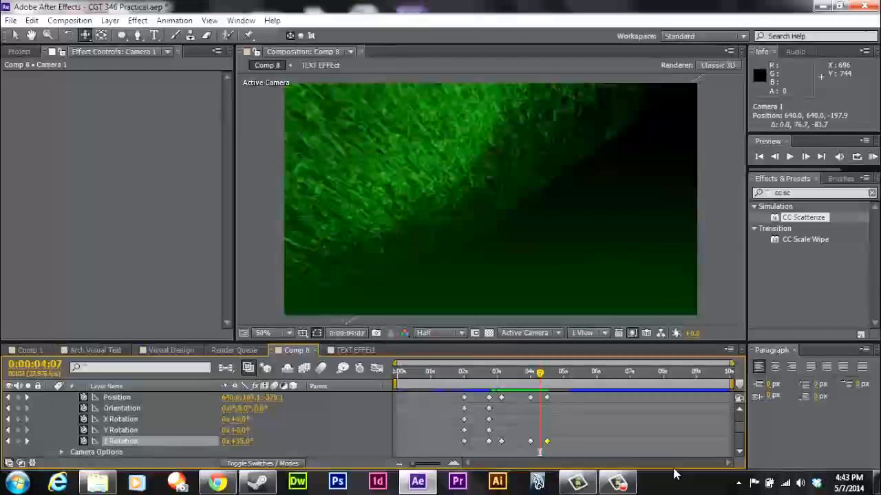
# Try a negative Z Rotation on Camera 1, move its keyframe to 0:00:04:12, and delete that keyframe
pyautogui.moveTo(243, 441); pyautogui.dragTo(196, 441)
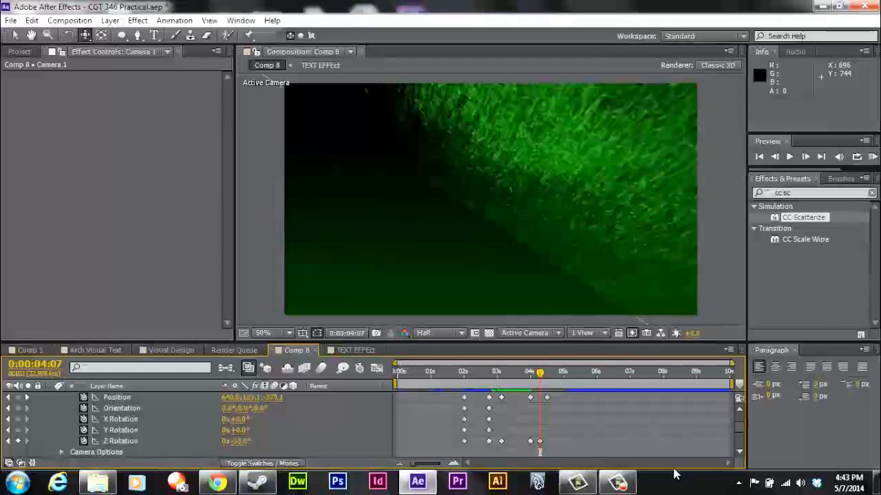
pyautogui.moveTo(540, 441); pyautogui.dragTo(549, 441)
pyautogui.moveTo(540, 372); pyautogui.dragTo(543, 372)
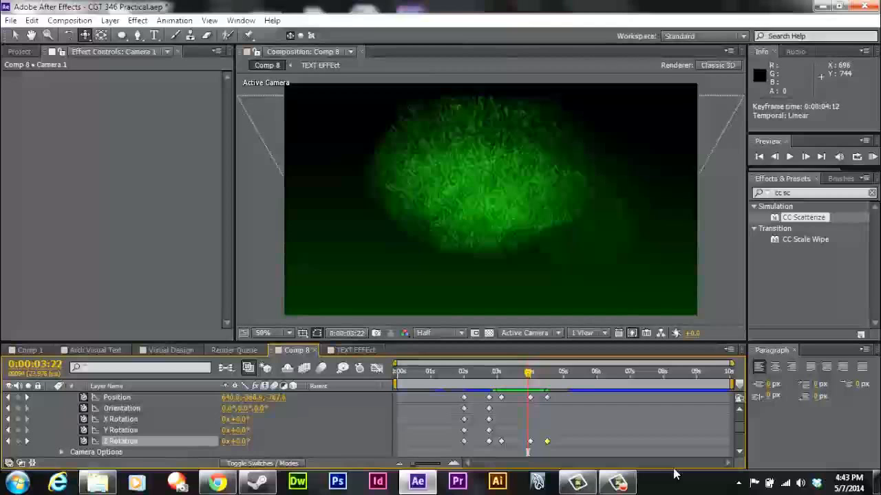
pyautogui.press('Delete')
# Step forward from 0:00:03:22 to 0:00:04:08 to check the camera move without the tilt
pyautogui.press('pagedown')
pyautogui.press('pagedown')
pyautogui.press('pagedown')
pyautogui.press('pagedown')
pyautogui.press('pagedown')
pyautogui.press('pagedown')
pyautogui.press('pagedown')
pyautogui.press('pagedown')
pyautogui.press('pagedown')
pyautogui.press('pagedown')
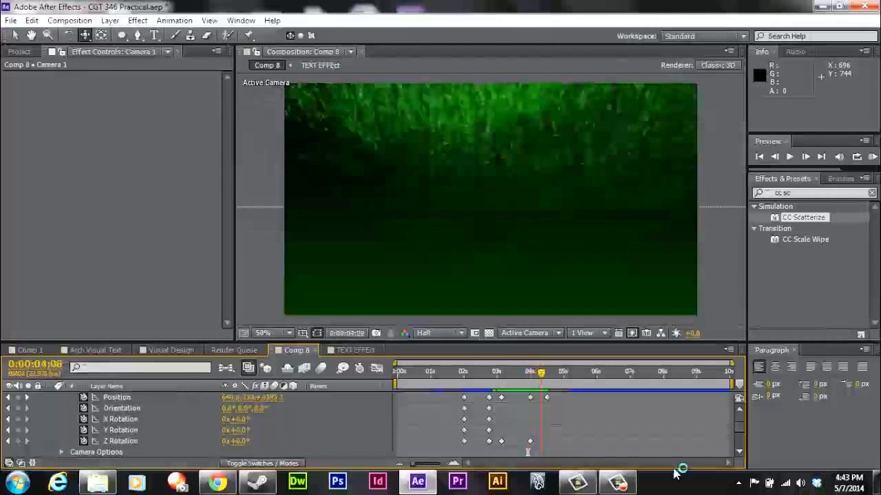
# Show Opacity on the LOGO EFFECT layer numbered 2 and shift its fade-out keyframes to 0:00:03:23 and 0:00:04:12
pyautogui.scroll(-1, 675, 473)
pyautogui.hotkey('ctrl', 'Down')
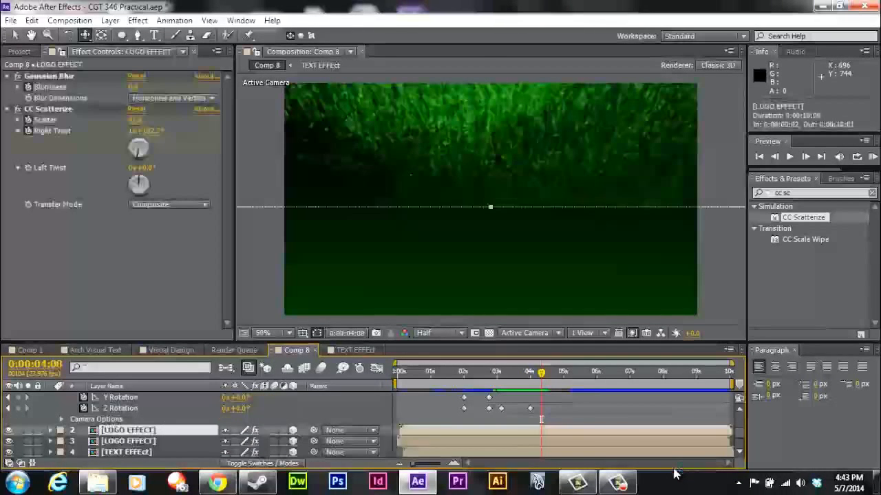
pyautogui.press('t')
pyautogui.scroll(-1, 675, 474)
pyautogui.scroll(2, 674, 474)
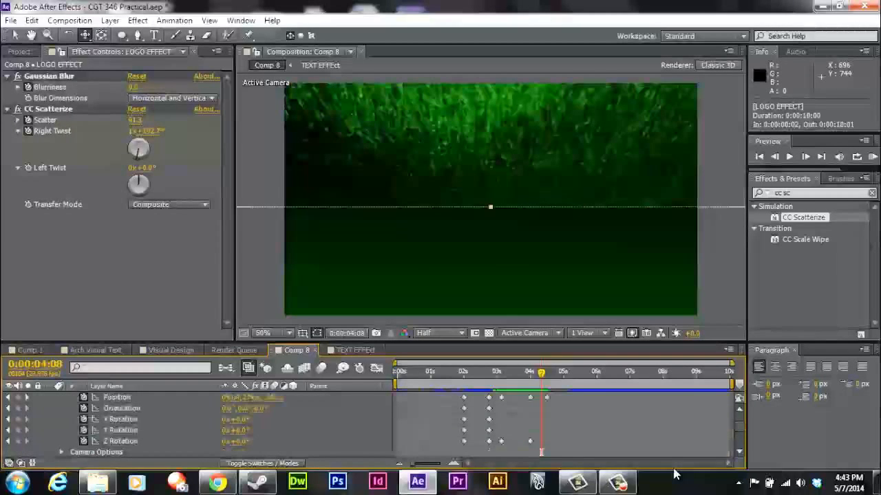
pyautogui.press('pagedown')
pyautogui.press('pagedown')
pyautogui.press('pagedown')
pyautogui.press('pagedown')
pyautogui.press('pagedown')
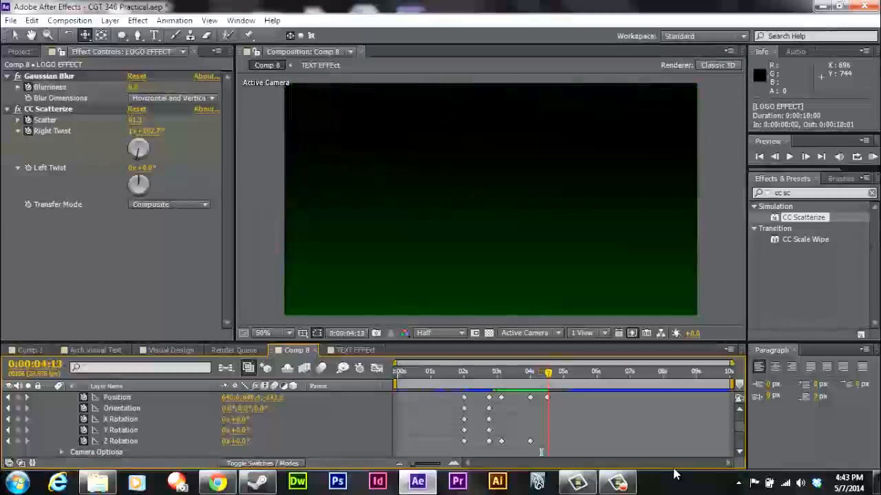
pyautogui.press('pageup')
pyautogui.press('pageup')
pyautogui.press('pageup')
pyautogui.press('pageup')
pyautogui.press('pagedown')
pyautogui.press('pagedown')
pyautogui.press('pagedown')
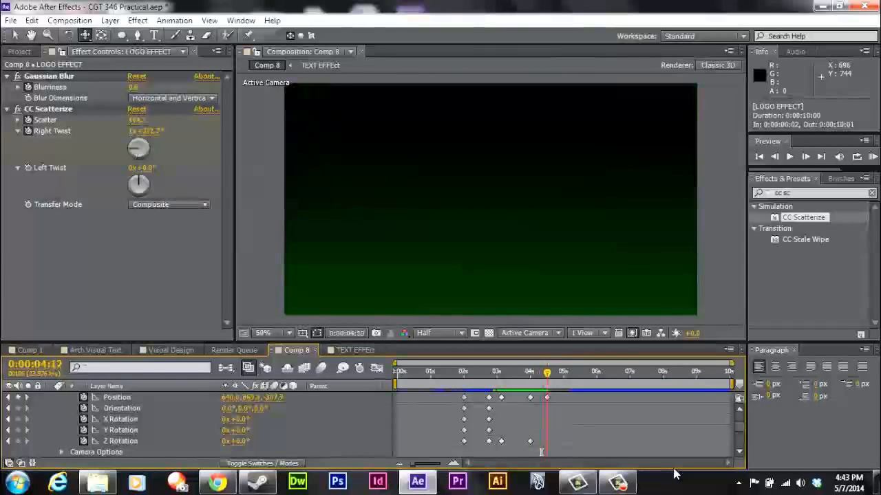
pyautogui.scroll(-1, 675, 474)
pyautogui.moveTo(580, 439)
pyautogui.mouseDown()
pyautogui.moveTo(539, 447)
pyautogui.moveTo(546, 441)
pyautogui.mouseUp()
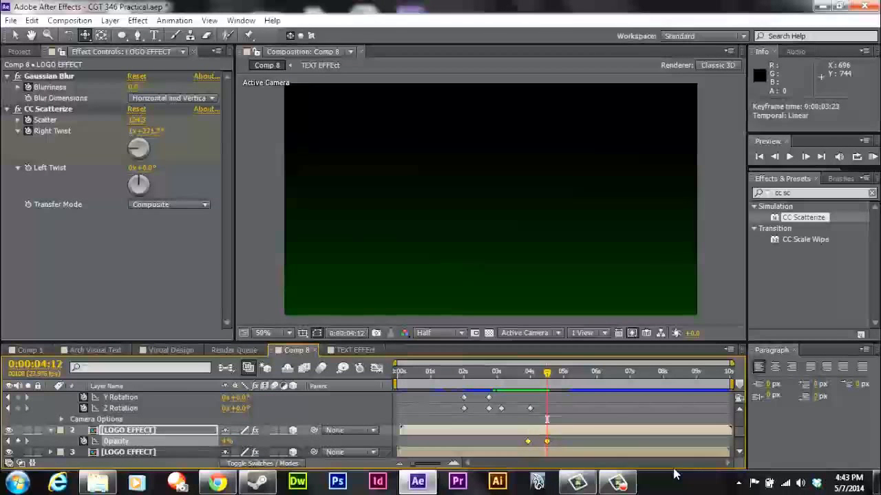
# Show Opacity on the LOGO EFFECT layer numbered 3 and shift its fade-out keyframes so the fade ends at 0:00:04:12
pyautogui.scroll(-2, 674, 473)
pyautogui.click(129, 419)
pyautogui.press('t')
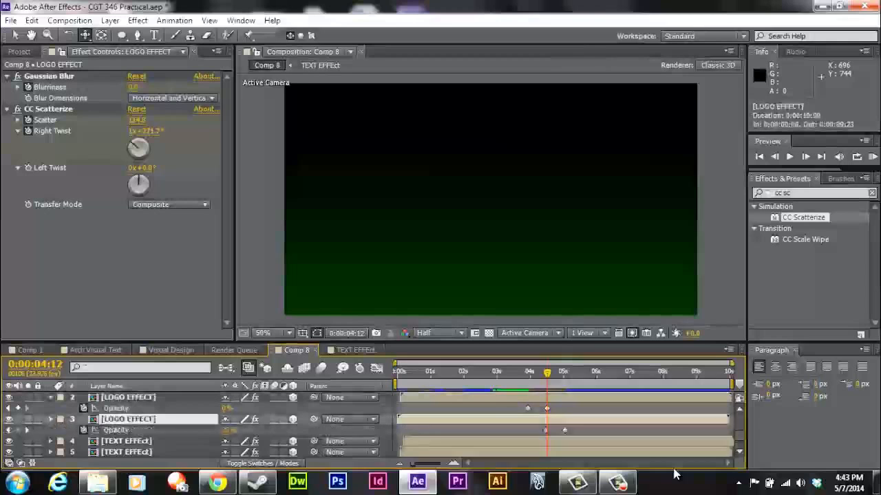
pyautogui.moveTo(582, 431)
pyautogui.mouseDown()
pyautogui.moveTo(540, 419)
pyautogui.moveTo(537, 428)
pyautogui.moveTo(547, 430)
pyautogui.mouseUp()
# Show Opacity on the three TEXT EFFECT layers and shift layer 4's fade-out keyframes to 0:00:03:11 and 0:00:04:12
pyautogui.click(127, 442)
pyautogui.scroll(-2, 127, 441)
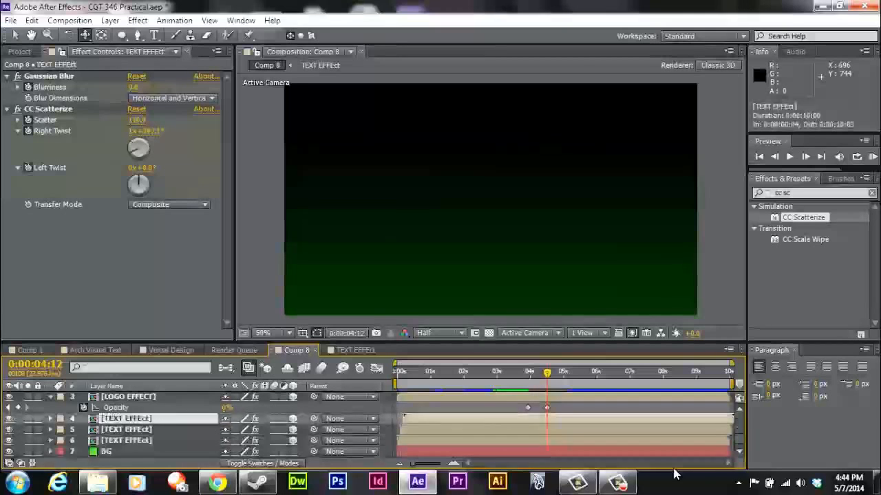
pyautogui.keyDown('shift'); pyautogui.click(127, 441); pyautogui.keyUp('shift')
pyautogui.press('t')
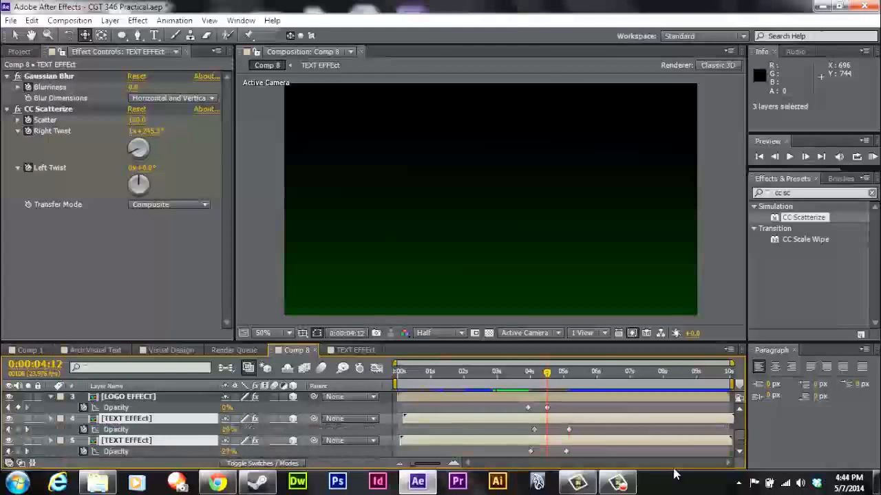
pyautogui.hotkey('ctrl', 'shift', 'a')
pyautogui.moveTo(528, 427); pyautogui.dragTo(590, 432)
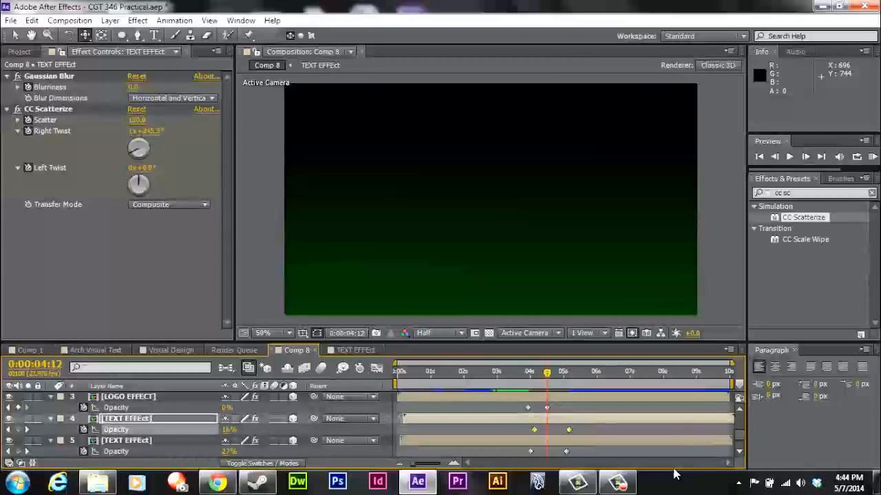
pyautogui.moveTo(534, 430); pyautogui.dragTo(515, 430)
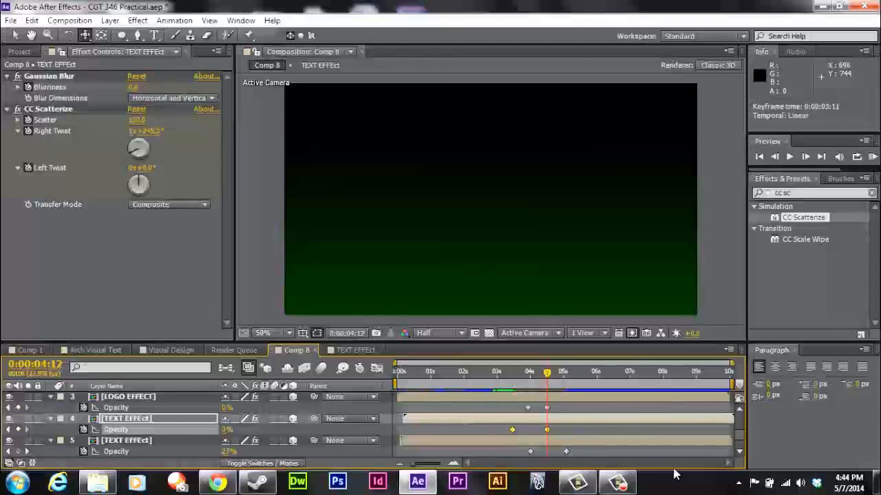
# Shift the Opacity fade-out keyframes of TEXT EFFECT layers 5 and 6 so both fades end at 0:00:04:12, with layer 6 starting at 0:00:03:12
pyautogui.hotkey('ctrl', 'shift', 'a')
pyautogui.moveTo(520, 452); pyautogui.dragTo(586, 453)
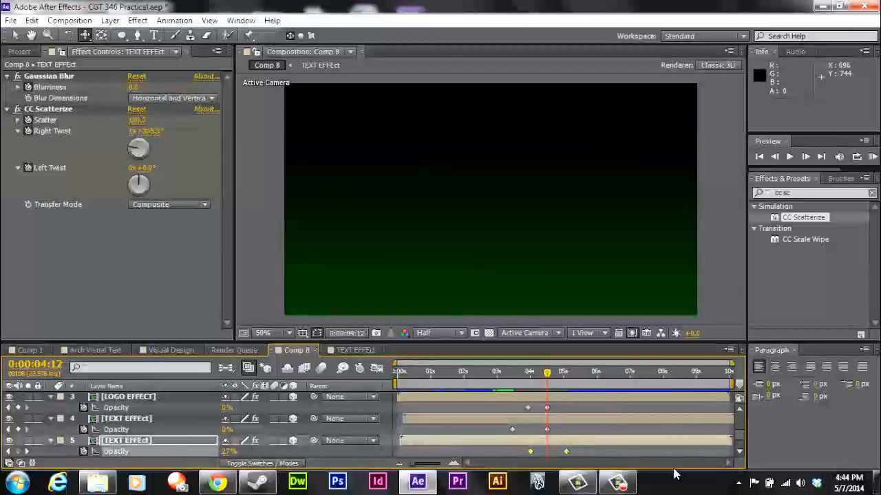
pyautogui.moveTo(530, 451); pyautogui.dragTo(579, 444)
pyautogui.scroll(-3, 529, 430)
pyautogui.moveTo(510, 441)
pyautogui.mouseDown()
pyautogui.moveTo(577, 445)
pyautogui.moveTo(516, 441)
pyautogui.mouseUp()
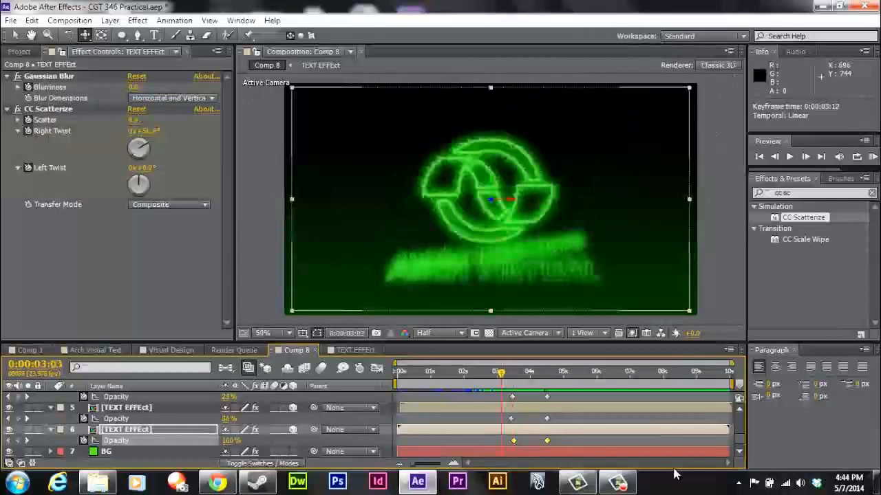
# Collapse the properties of Camera 1, both LOGO EFFECT layers and the upper TEXT EFFECT layers in the timeline
pyautogui.scroll(4, 674, 471)
pyautogui.click(51, 398)
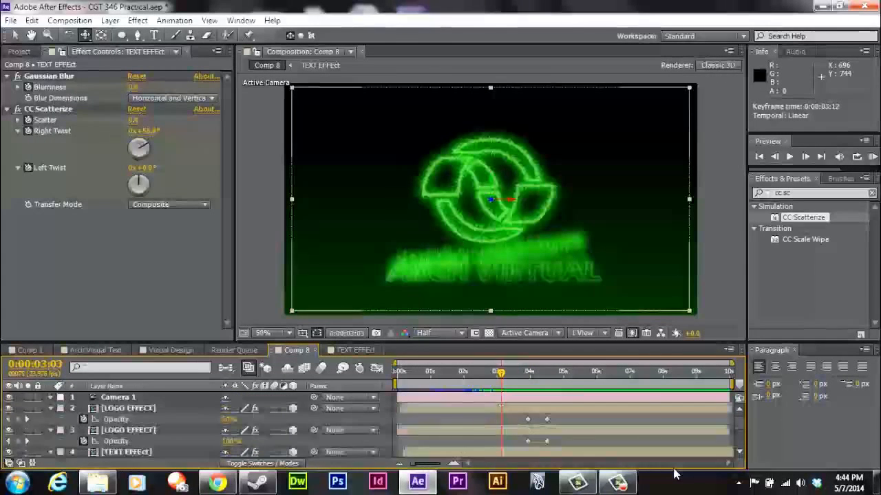
pyautogui.click(50, 408)
pyautogui.click(50, 420)
pyautogui.click(50, 430)
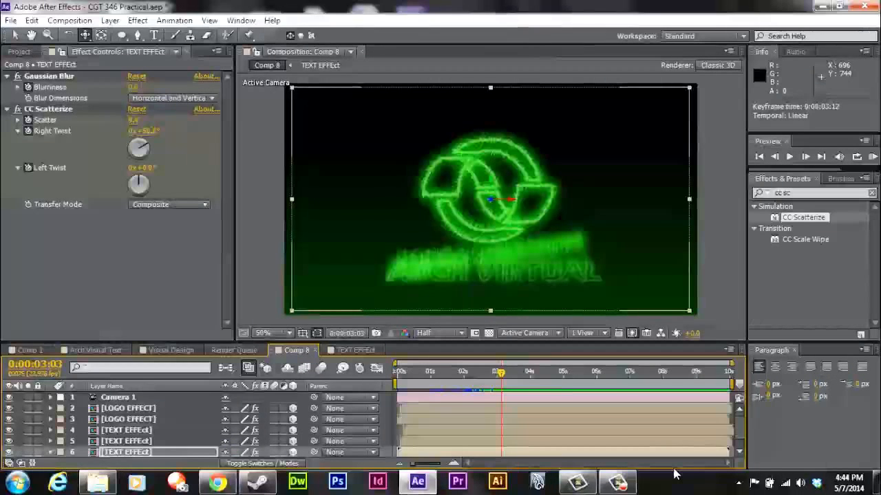
# RAM preview Comp 8 and step through frames from 0:00:02:00 to check the fade-out timing against the camera move
pyautogui.press('KP_0')
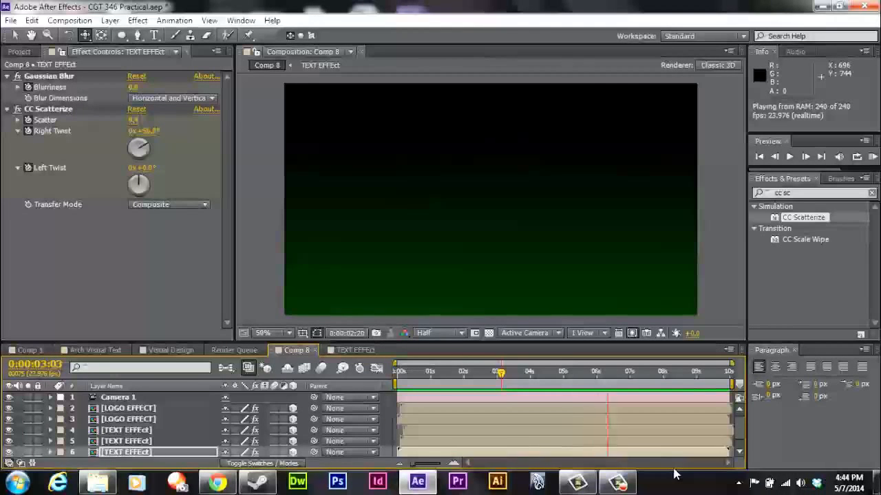
pyautogui.press('space')
pyautogui.press('space')
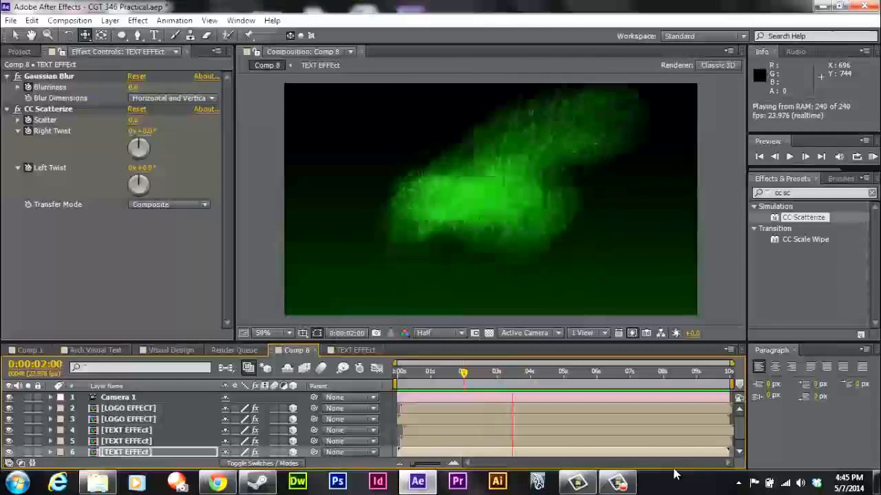
pyautogui.press('KP_0')
pyautogui.press('KP_0')
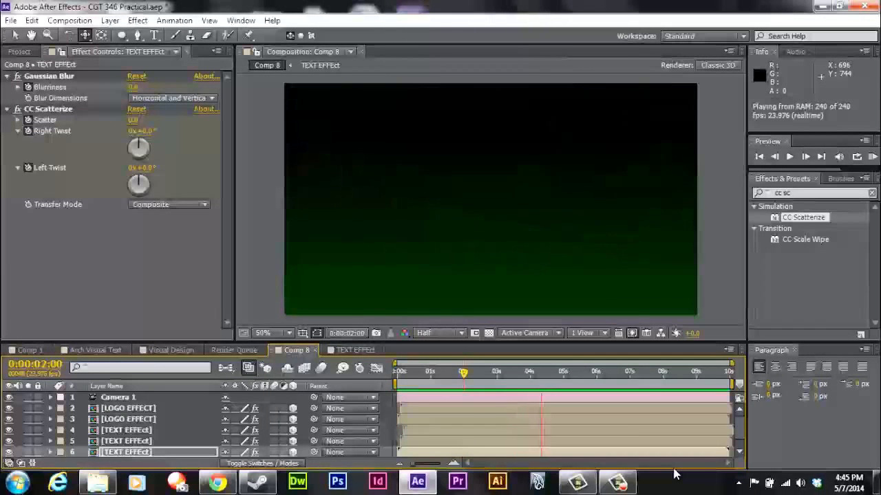
pyautogui.press('KP_0')
pyautogui.press('pagedown')
pyautogui.press('pagedown')
pyautogui.press('pagedown')
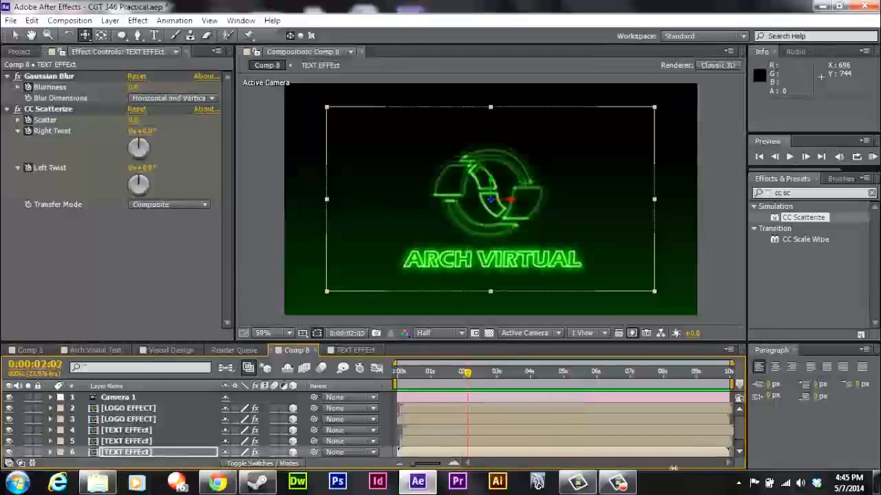
# Reveal Camera 1's keyframes and shift its last two pairs of Point of Interest and Position keyframes earlier, starting at 0:00:03:15
pyautogui.press('KP_1')
pyautogui.press('u')
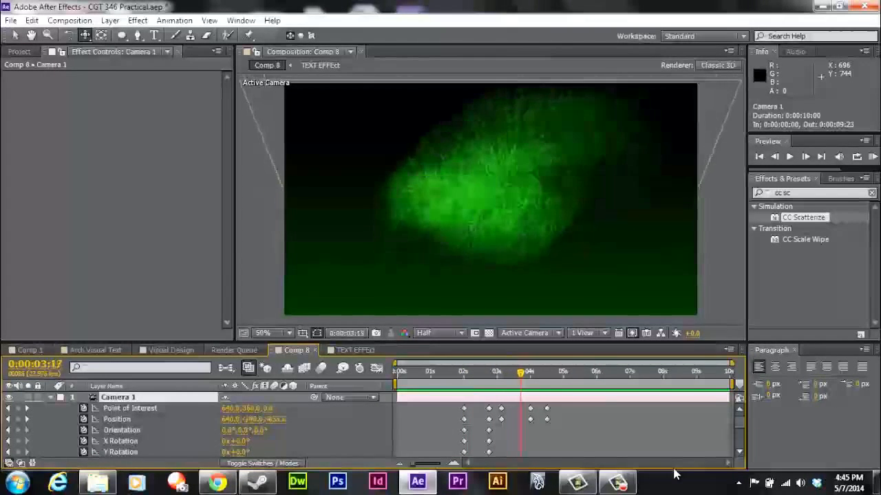
pyautogui.moveTo(559, 404)
pyautogui.mouseDown()
pyautogui.moveTo(524, 425)
pyautogui.moveTo(518, 409)
pyautogui.mouseUp()
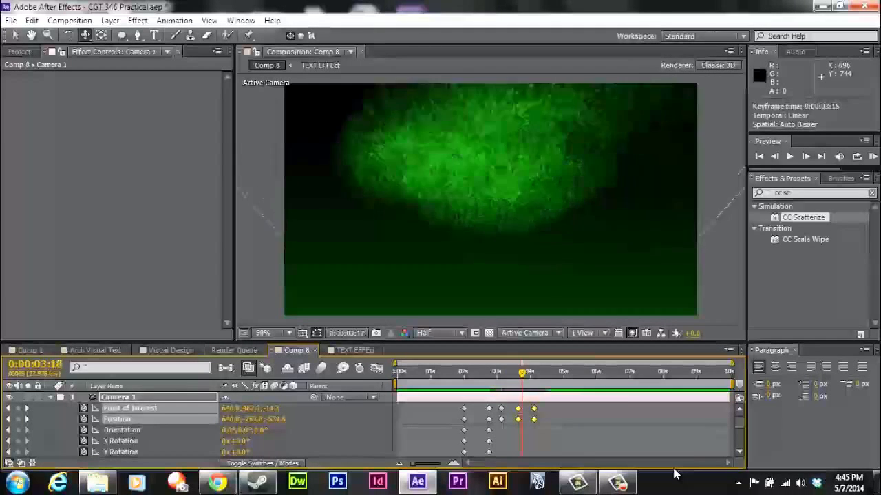
# Examine the camera move from 0:00:03:08 to 0:00:04:00 together with Camera 1's Position and Z Rotation keyframes
pyautogui.moveTo(530, 372)
pyautogui.mouseDown()
pyautogui.moveTo(490, 372)
pyautogui.moveTo(508, 372)
pyautogui.mouseUp()
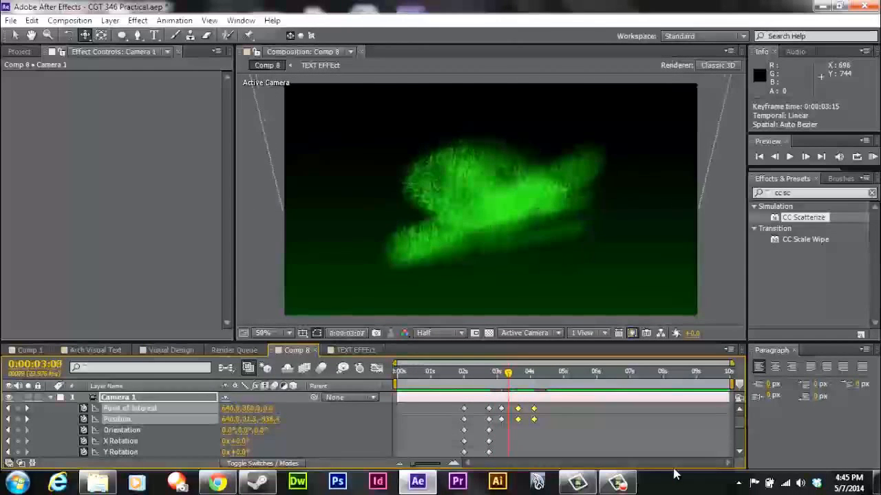
pyautogui.moveTo(555, 405); pyautogui.dragTo(454, 422)
pyautogui.scroll(-2, 454, 422)
pyautogui.scroll(1, 455, 421)
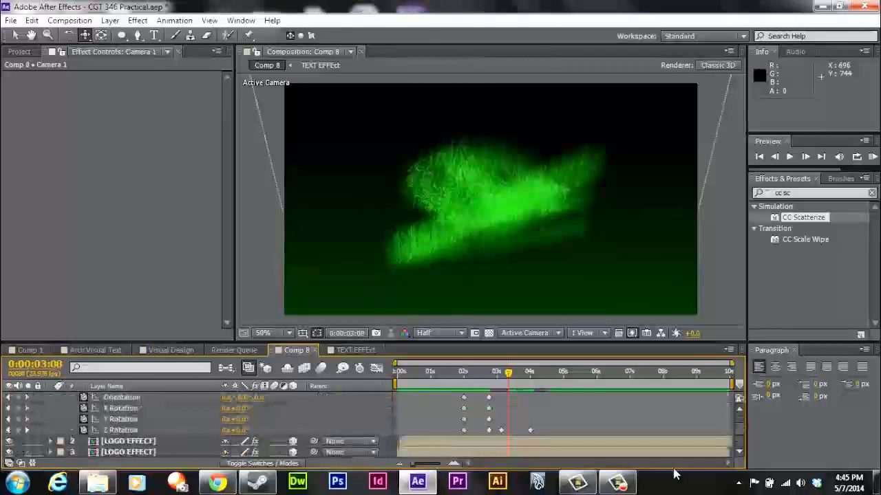
pyautogui.scroll(1, 454, 422)
pyautogui.scroll(-2, 454, 422)
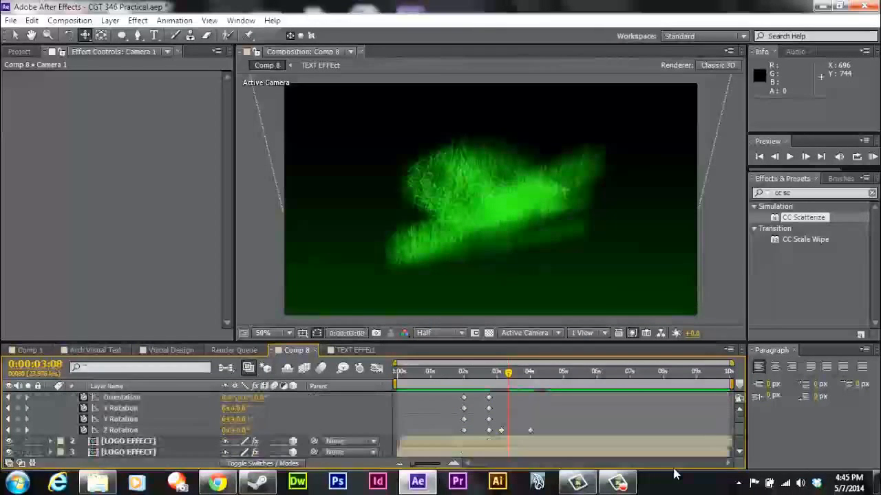
pyautogui.press('space')
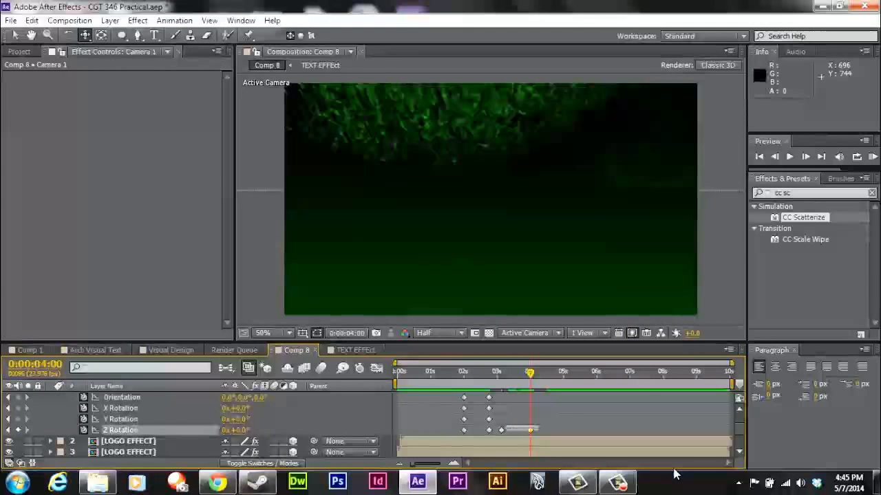
pyautogui.moveTo(506, 432); pyautogui.dragTo(497, 435)
pyautogui.scroll(2, 207, 425)
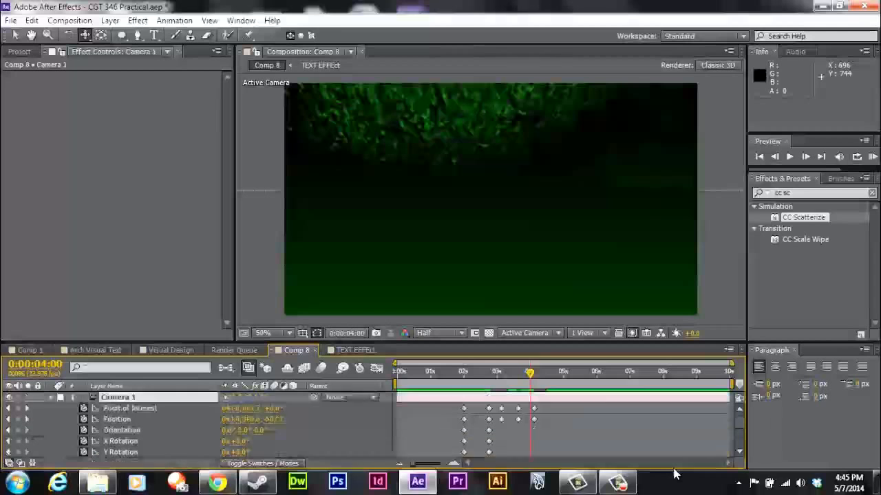
pyautogui.moveTo(543, 405); pyautogui.dragTo(449, 423)
pyautogui.rightClick(489, 419)
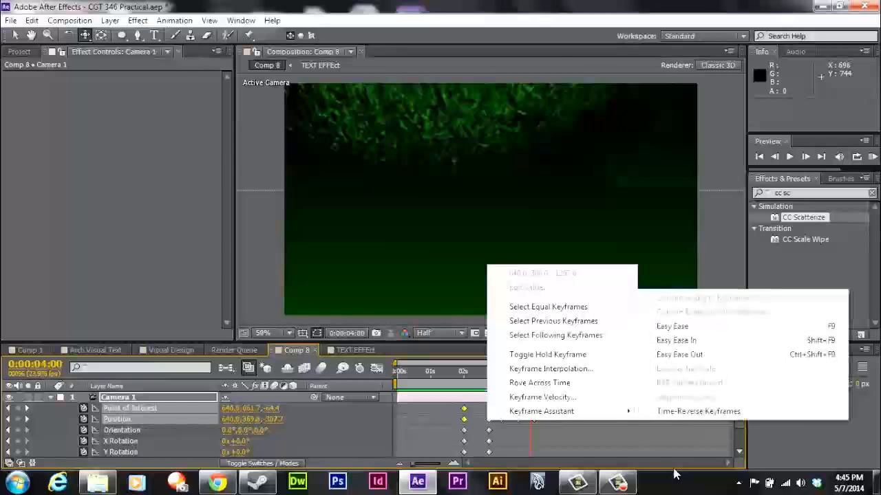
pyautogui.click(554, 409)
pyautogui.moveTo(554, 407); pyautogui.dragTo(462, 421)
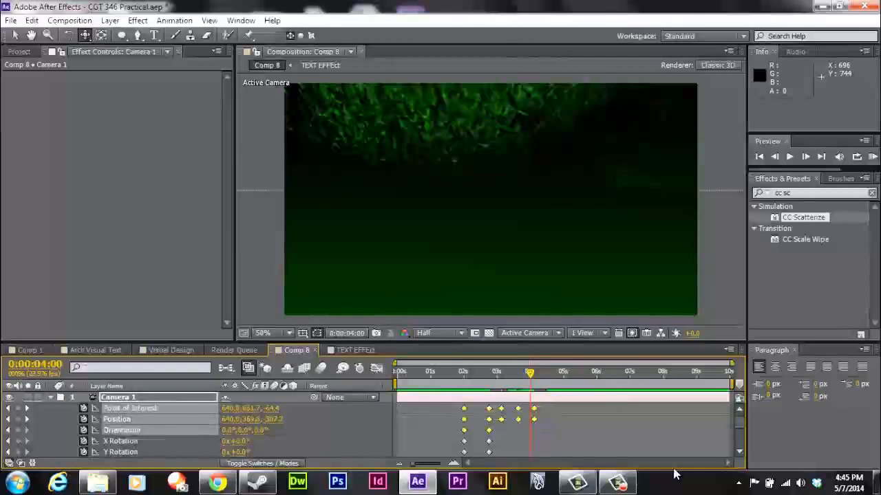
pyautogui.click(575, 433)
# Apply Easy Ease to all Point of Interest and Position keyframes of Camera 1 and RAM preview the camera move
pyautogui.moveTo(550, 407); pyautogui.dragTo(461, 419)
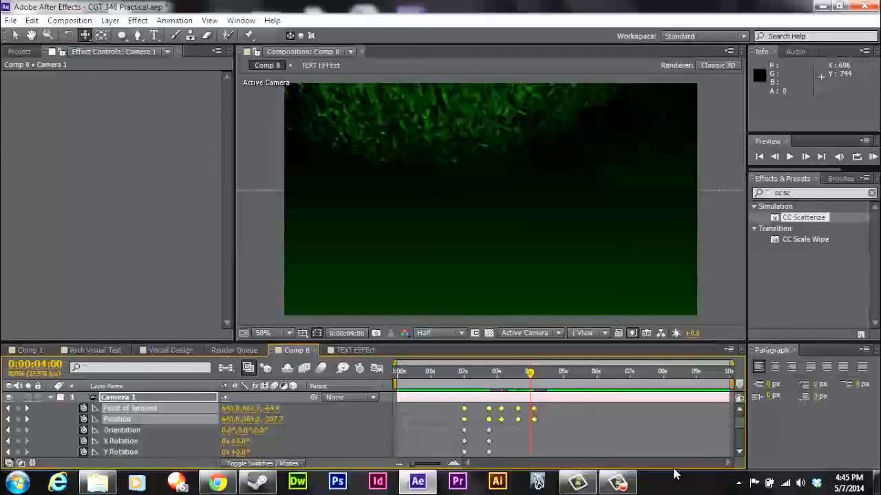
pyautogui.rightClick(463, 420)
pyautogui.moveTo(517, 410)
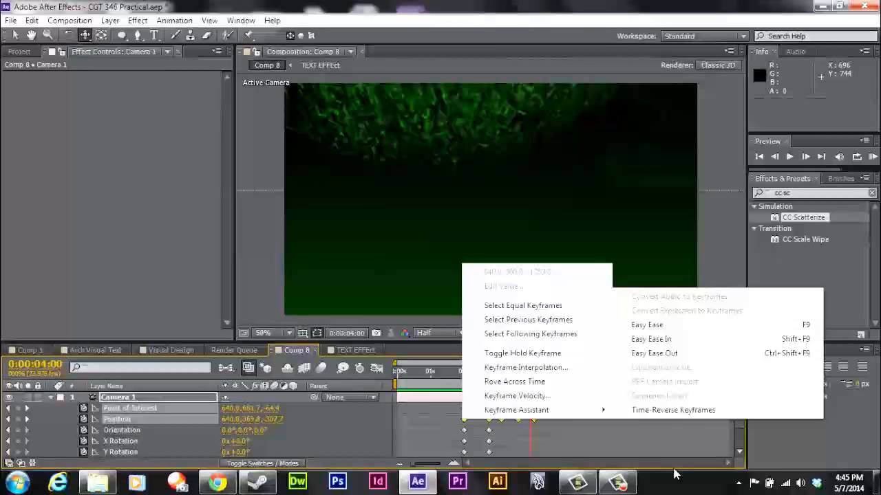
pyautogui.click(648, 325)
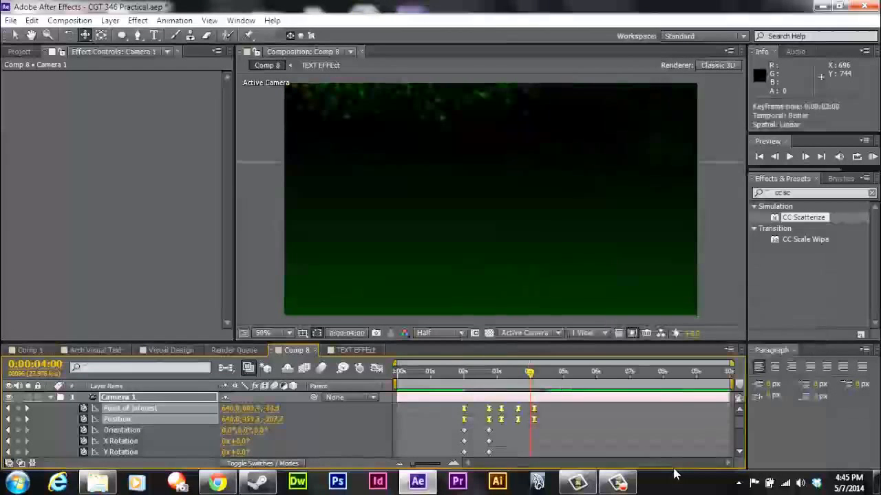
pyautogui.moveTo(530, 372)
pyautogui.mouseDown()
pyautogui.moveTo(489, 372)
pyautogui.moveTo(520, 372)
pyautogui.mouseUp()
pyautogui.press('KP_0')
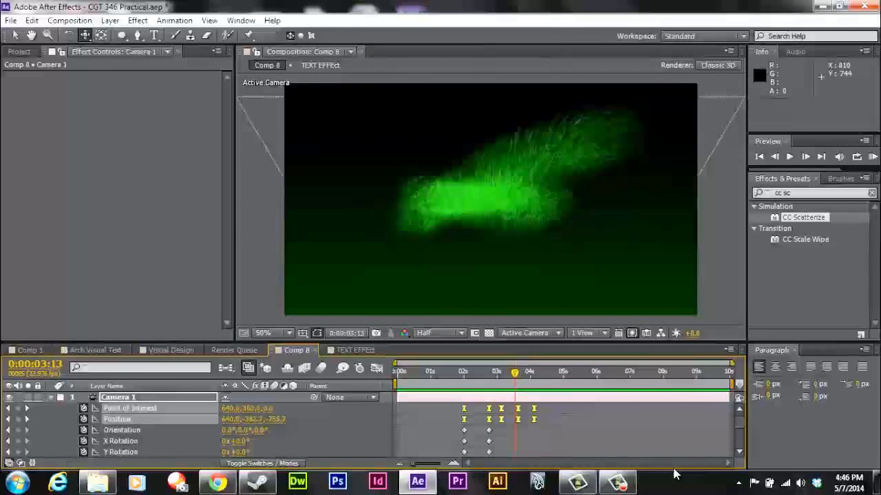
# Open the TEXT EFFECT comp, apply Easy Ease to all Position keyframes of the Text 2 layer, and preview the motion
pyautogui.press('u')
pyautogui.hotkey('alt', 'shift', '.')
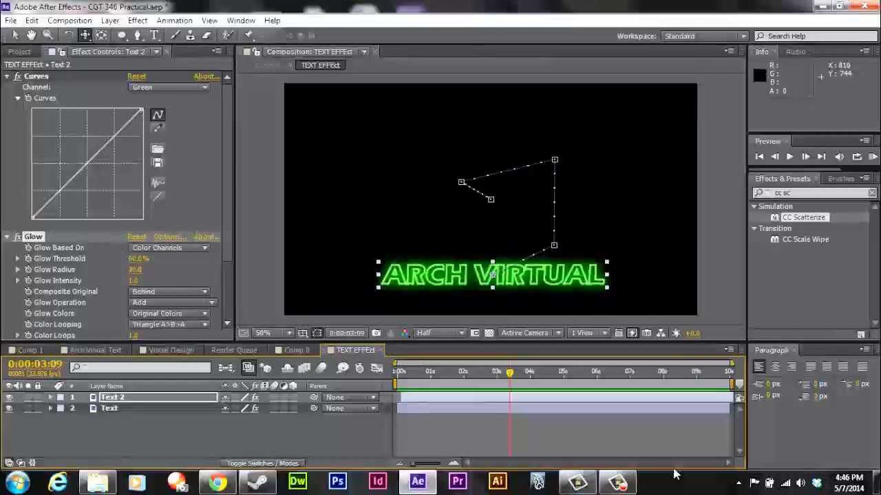
pyautogui.press('u')
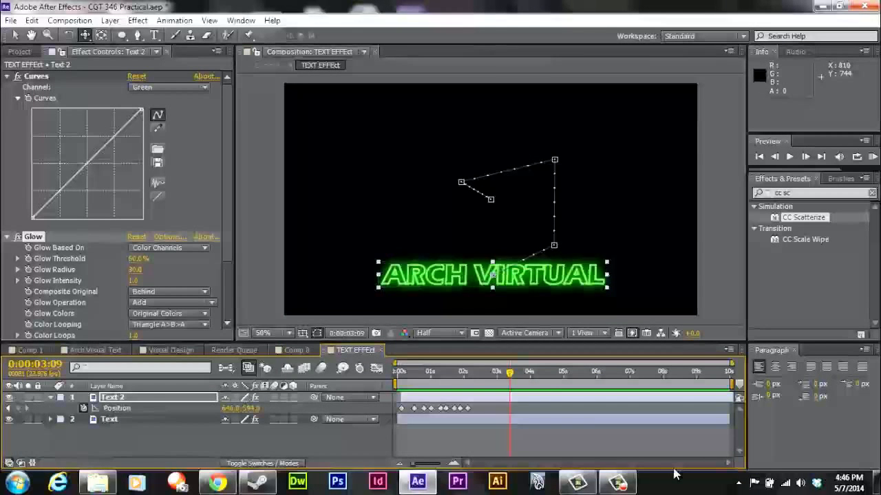
pyautogui.moveTo(479, 404); pyautogui.dragTo(397, 413)
pyautogui.rightClick(402, 410)
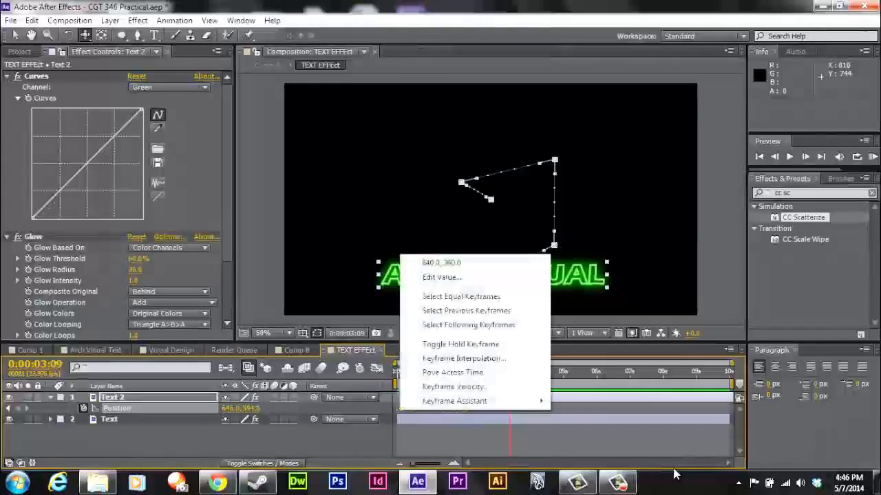
pyautogui.moveTo(455, 401)
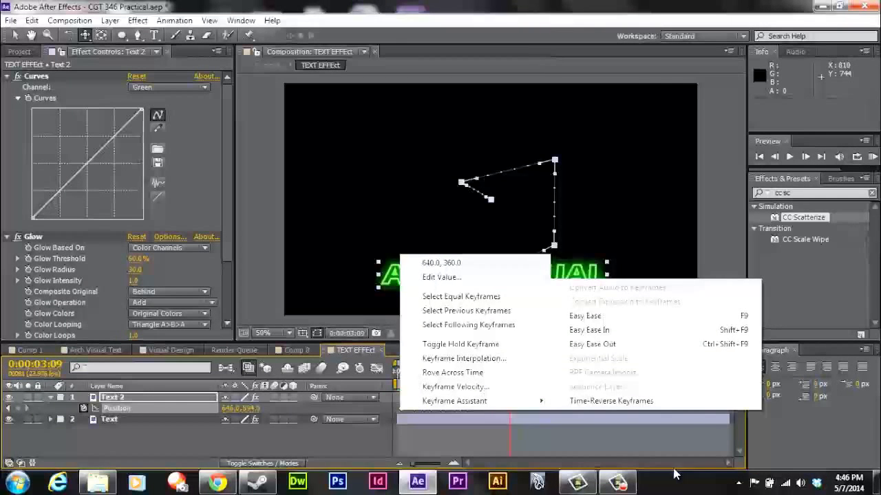
pyautogui.click(584, 316)
pyautogui.press('KP_0')
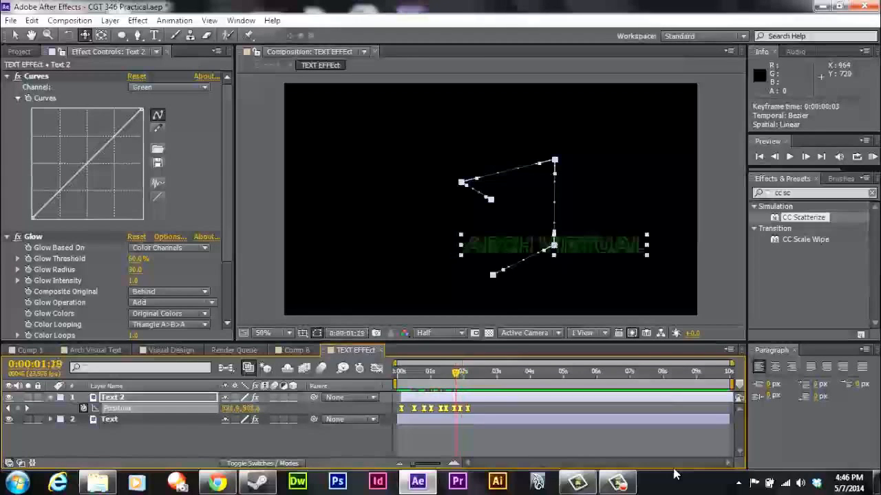
# Show Opacity on the Text 2 layer and apply Easy Ease to all of its Opacity keyframes
pyautogui.press('t')
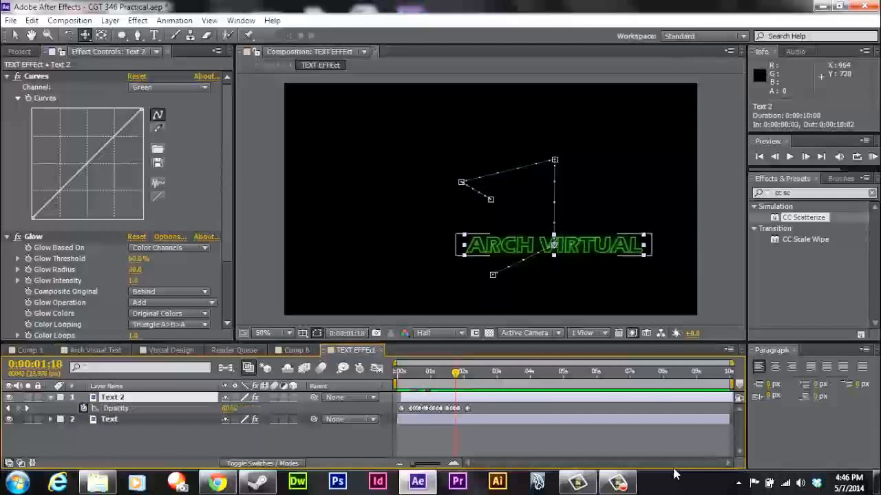
pyautogui.hotkey('ctrl', 'alt', 'a')
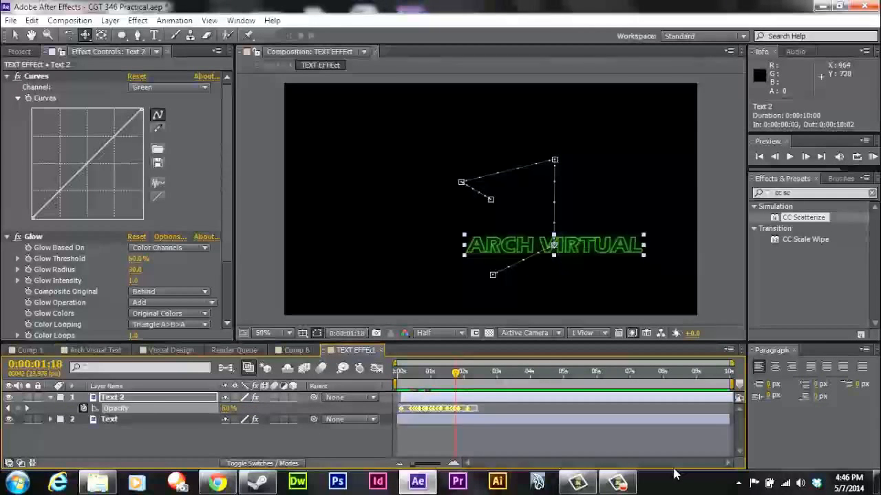
pyautogui.rightClick(400, 409)
pyautogui.moveTo(454, 402)
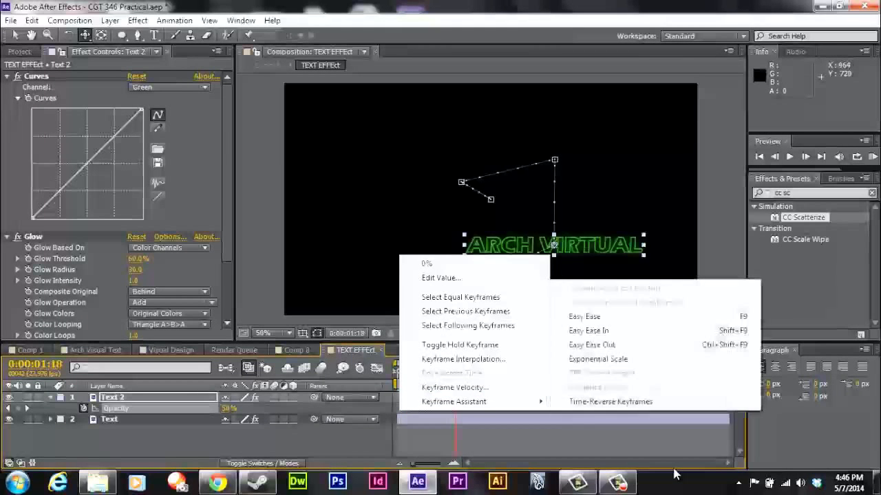
pyautogui.click(584, 317)
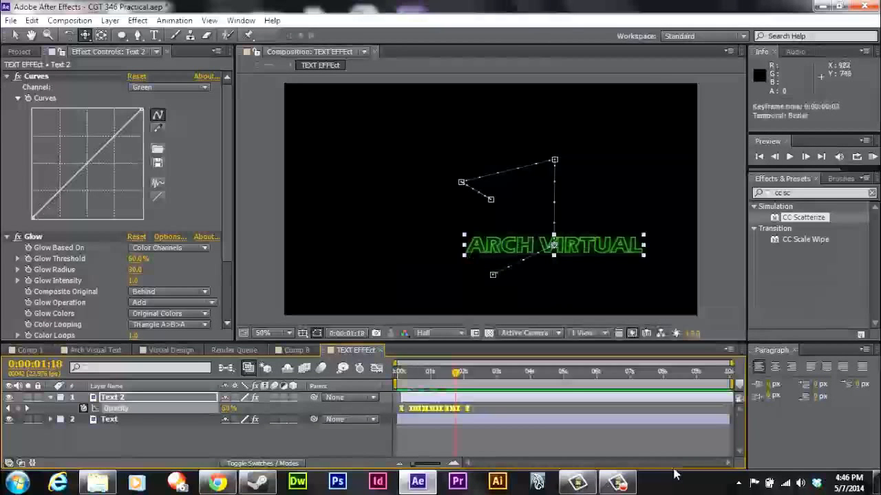
# Show Opacity on the Text layer in TEXT EFFEct and apply Easy Ease to all of its Opacity keyframes
pyautogui.click(566, 419)
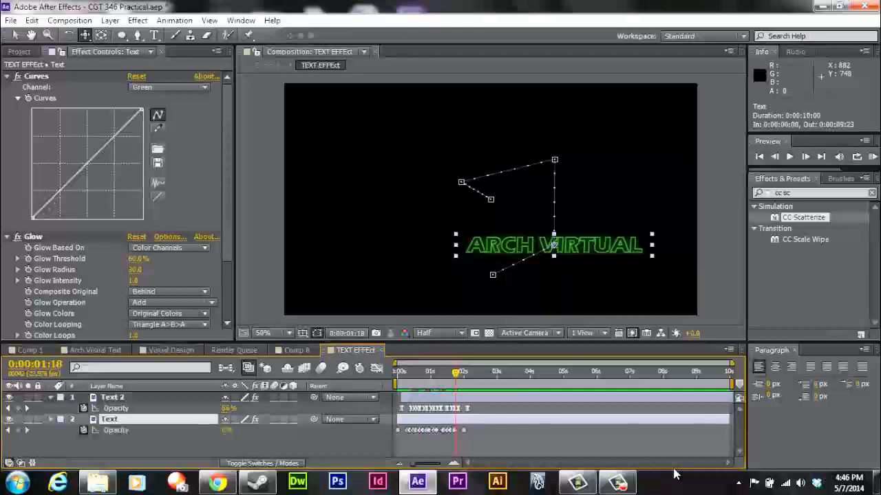
pyautogui.moveTo(394, 440); pyautogui.dragTo(477, 427)
pyautogui.rightClick(416, 430)
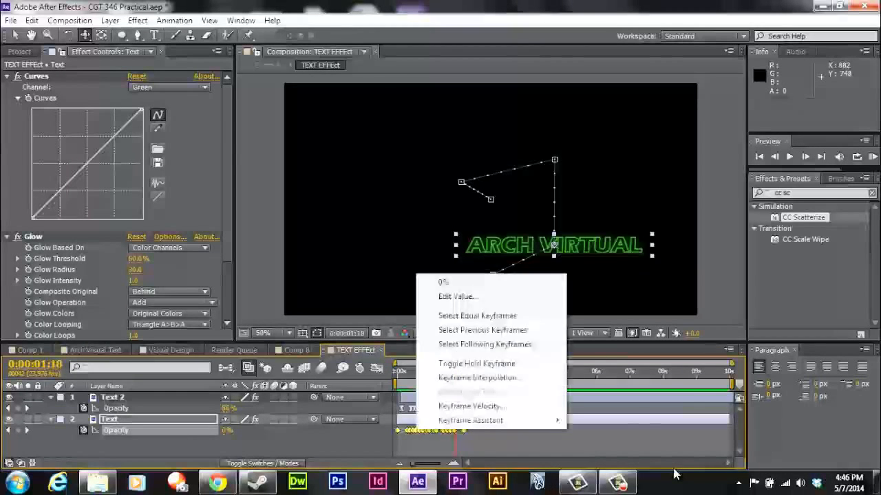
pyautogui.moveTo(470, 420)
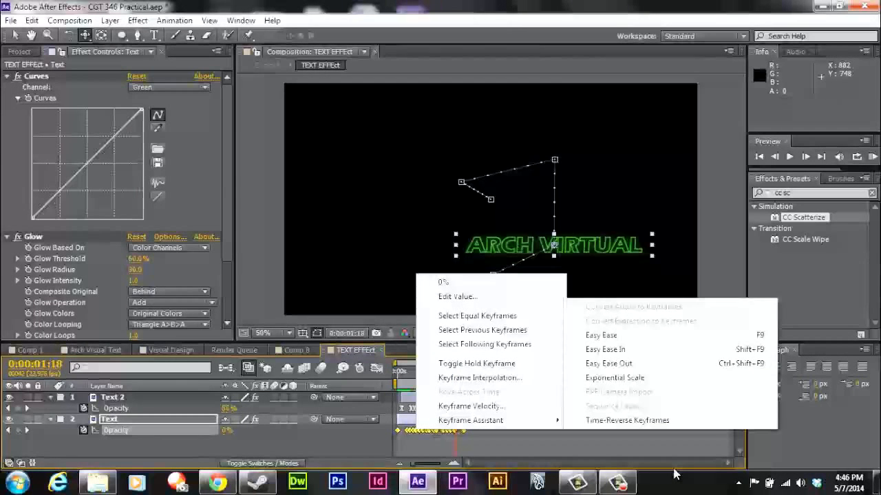
pyautogui.click(601, 335)
# Show Position on the Text layer and apply Easy Ease to all of its Position keyframes
pyautogui.click(110, 419)
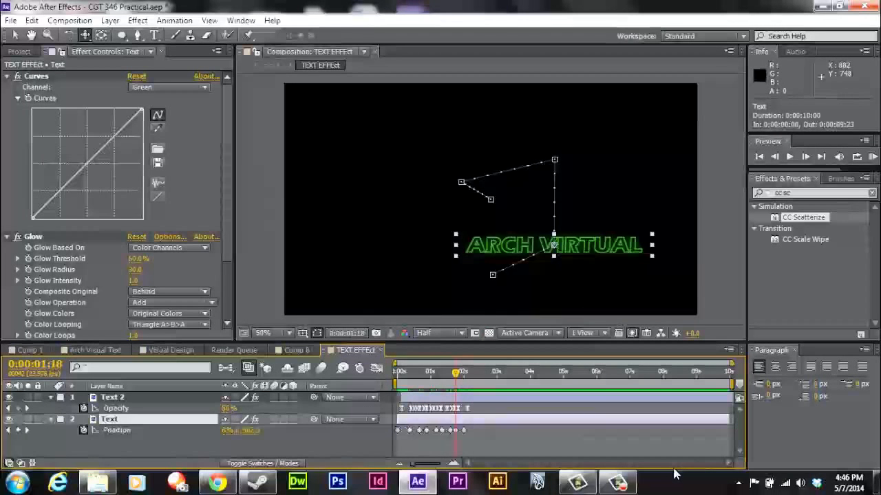
pyautogui.click(116, 430)
pyautogui.rightClick(397, 430)
pyautogui.moveTo(449, 423)
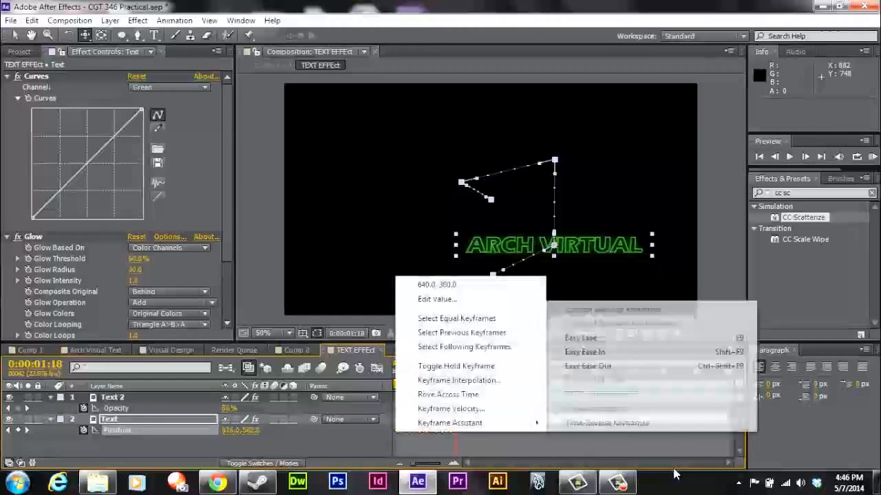
pyautogui.click(581, 338)
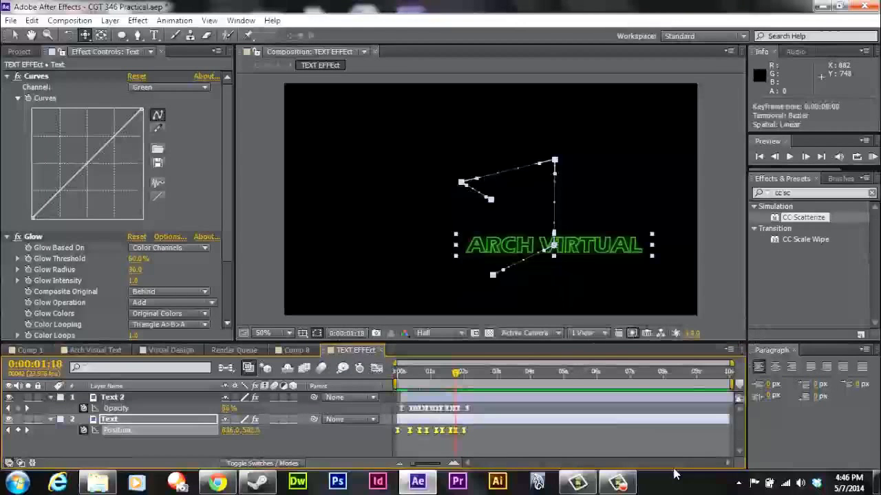
# Return to Comp 8 and preview the logo animation repeatedly from the first frame to check the eased motion
pyautogui.moveTo(455, 371); pyautogui.dragTo(401, 371)
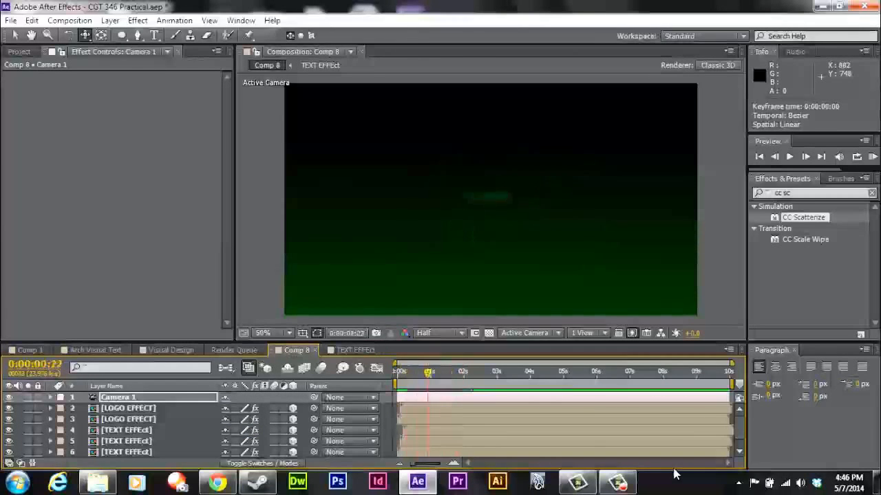
pyautogui.press('Home')
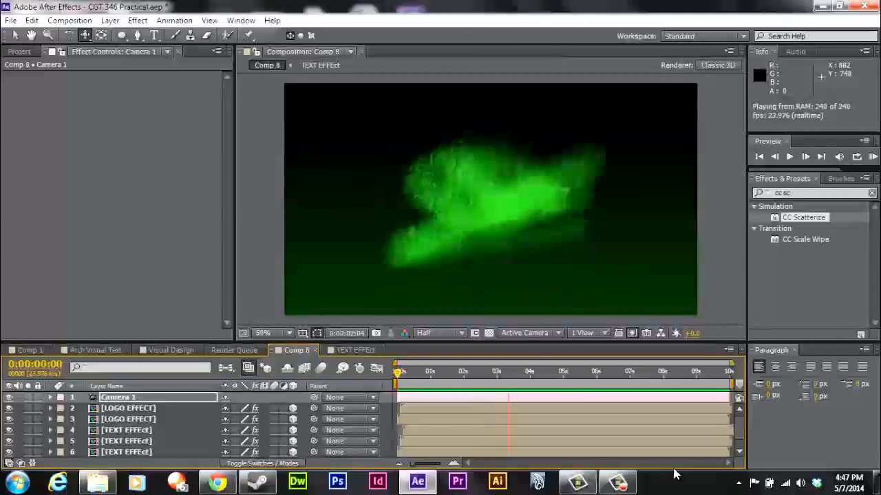
pyautogui.press('space')
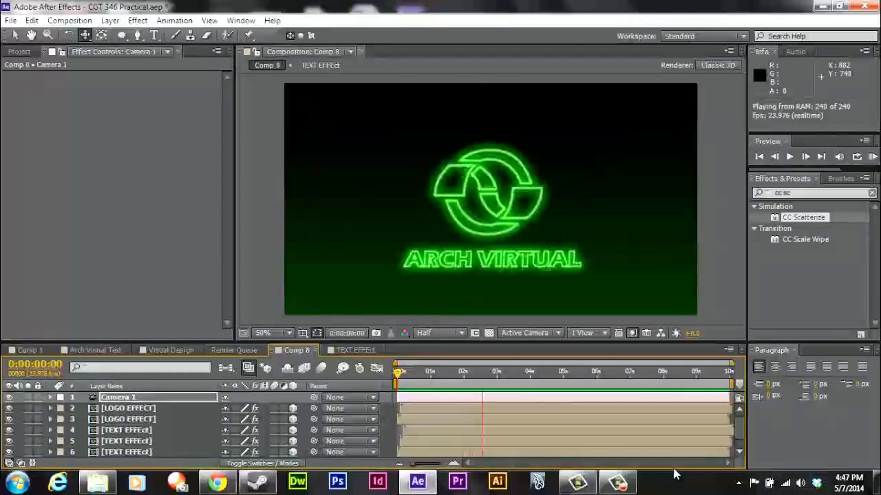
pyautogui.press('space')
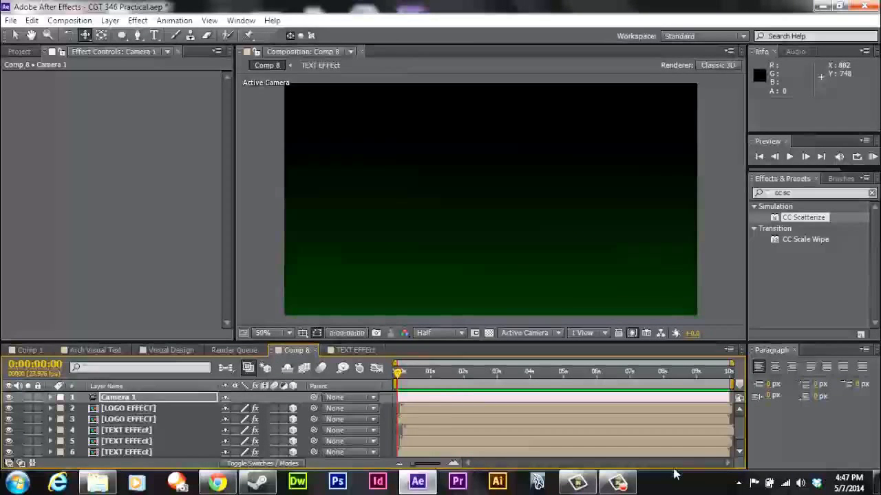
pyautogui.press('space')
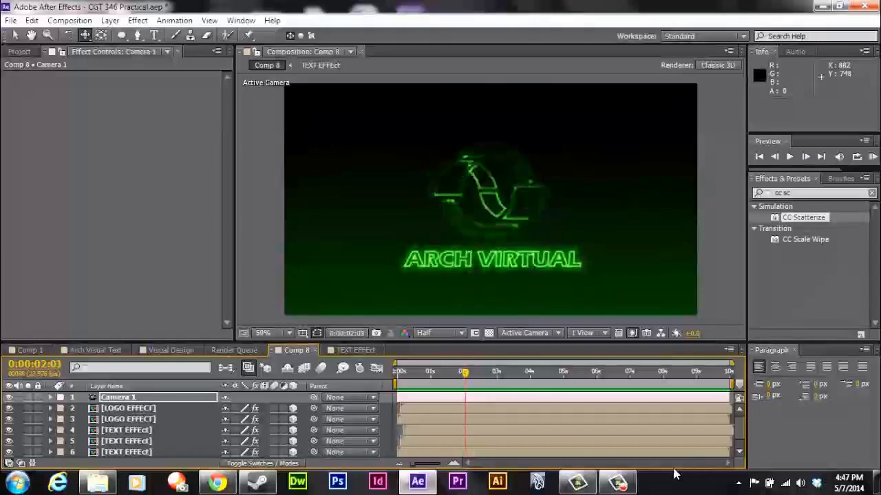
pyautogui.press('space')
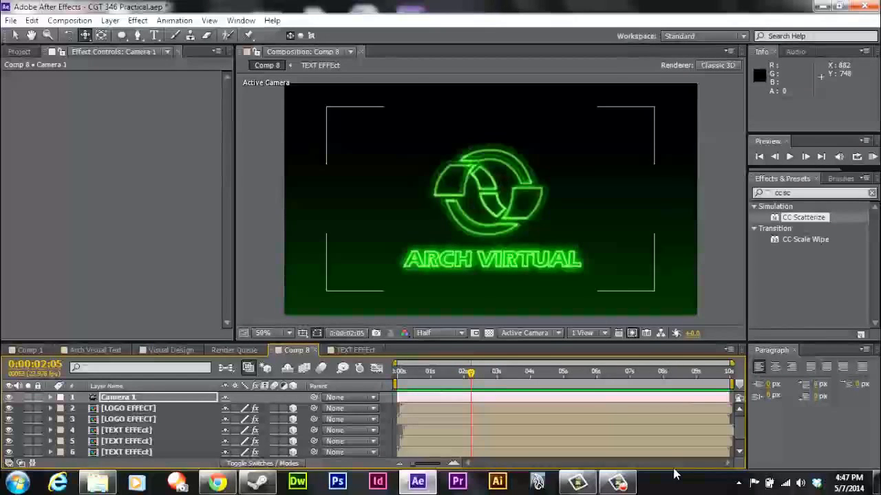
pyautogui.press('space')
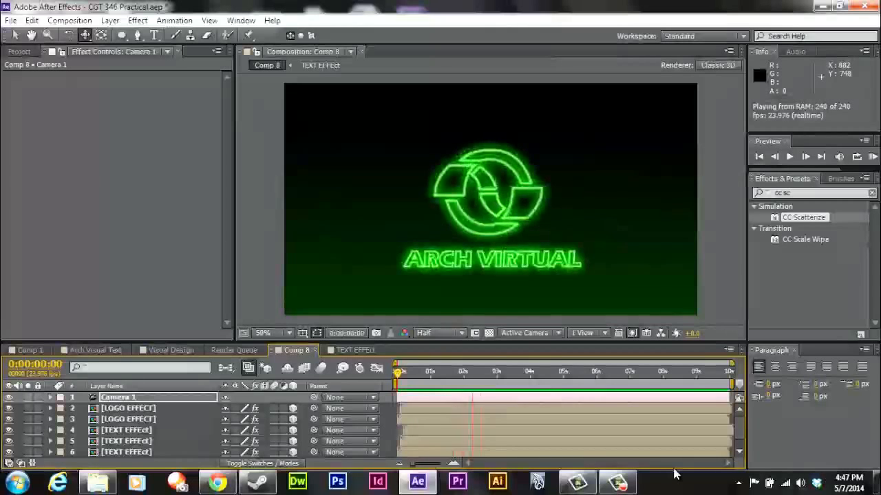
pyautogui.press('space')
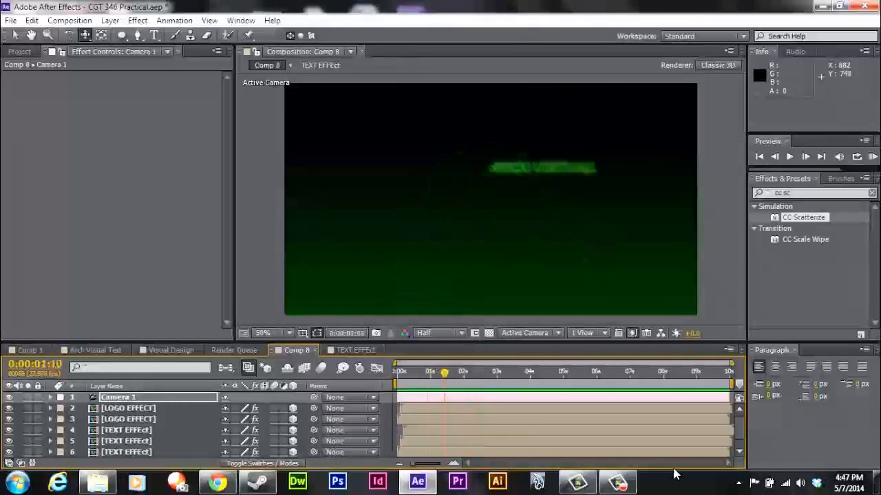
pyautogui.press('space')
# Add a comp-sized deep green solid layer above Camera 1 in Comp 8
pyautogui.hotkey('alt', 'l')
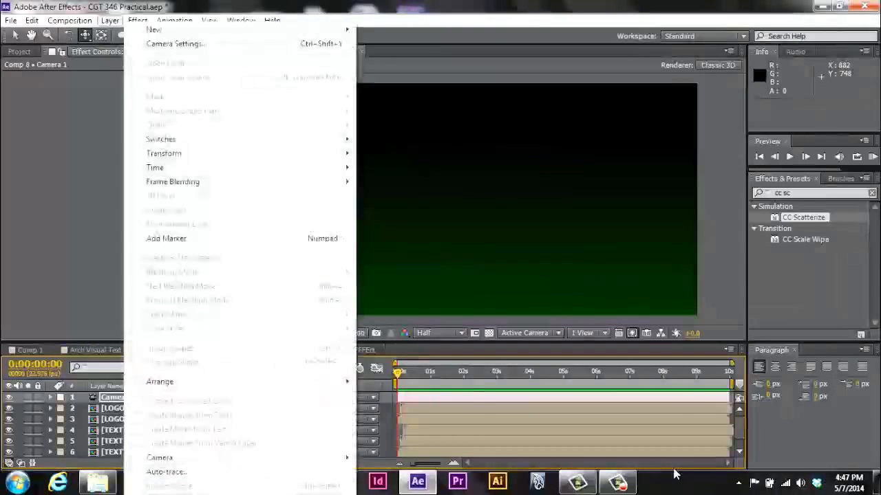
pyautogui.press('Right')
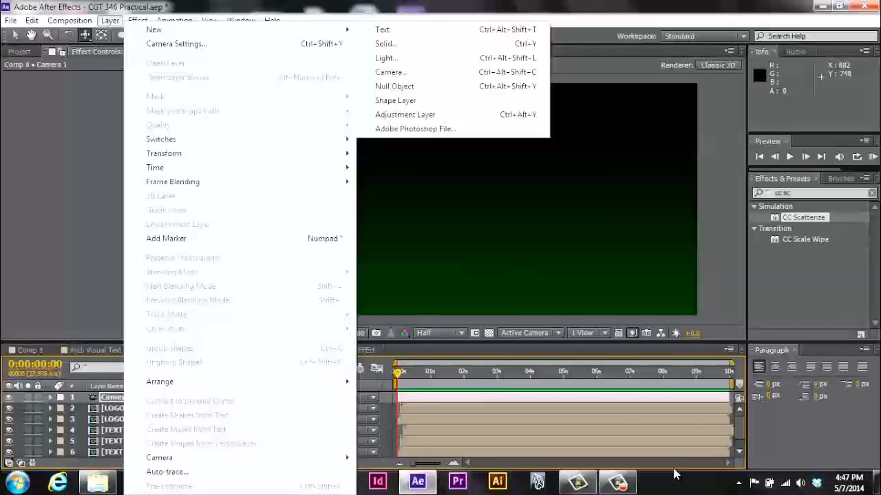
pyautogui.click(386, 44)
pyautogui.click(433, 319)
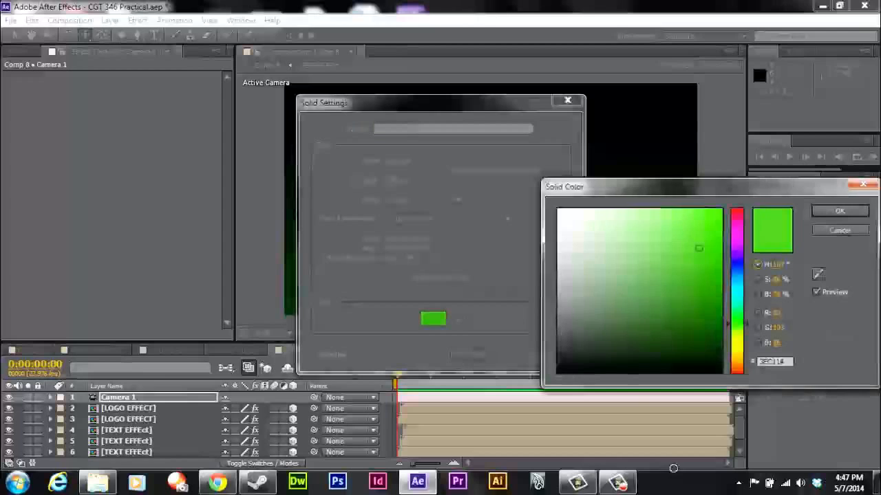
pyautogui.click(840, 211)
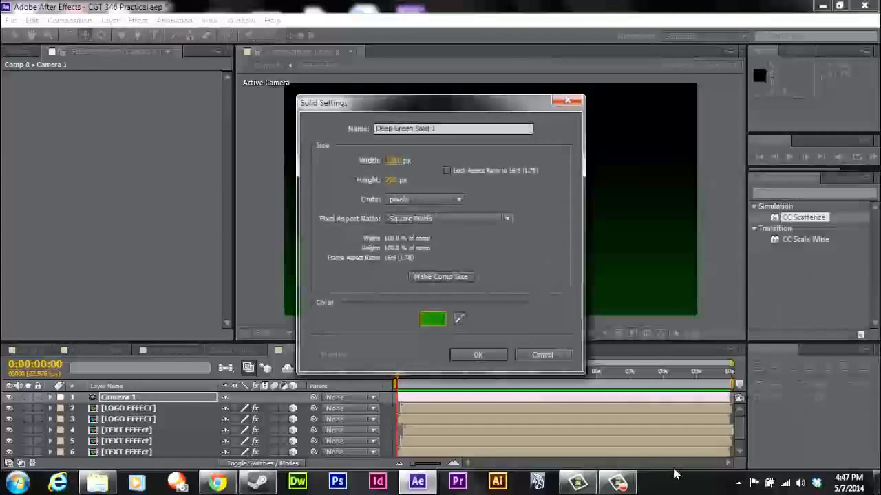
pyautogui.click(478, 355)
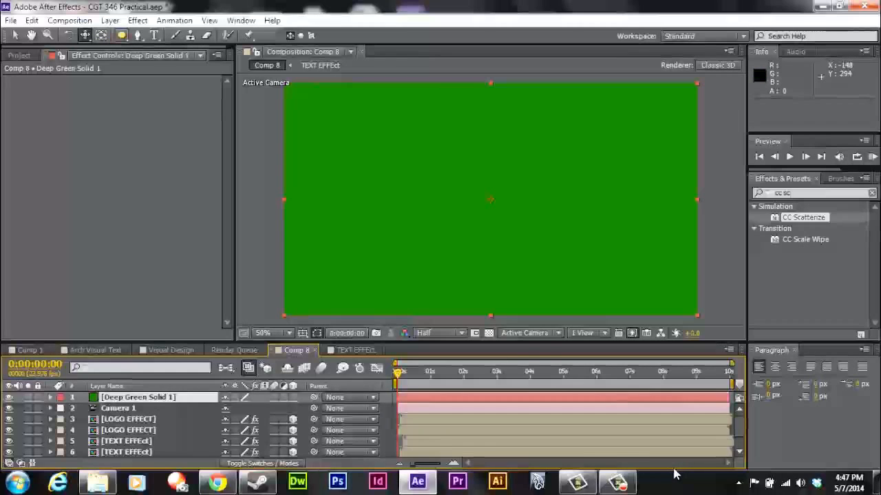
# Draw a centered elliptical mask about 1170 by 600 px on the green solid and set its mode to Subtract
pyautogui.press('q')
pyautogui.press(',')
pyautogui.press(',')
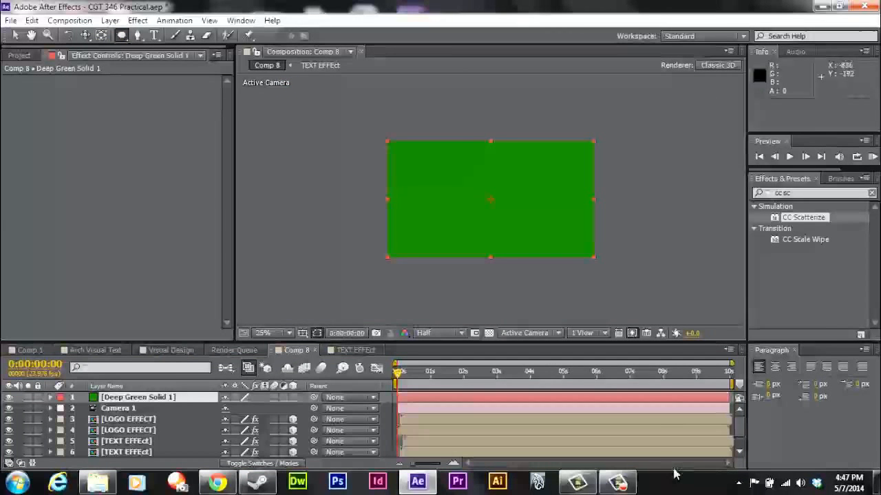
pyautogui.click(121, 35)
pyautogui.click(175, 62)
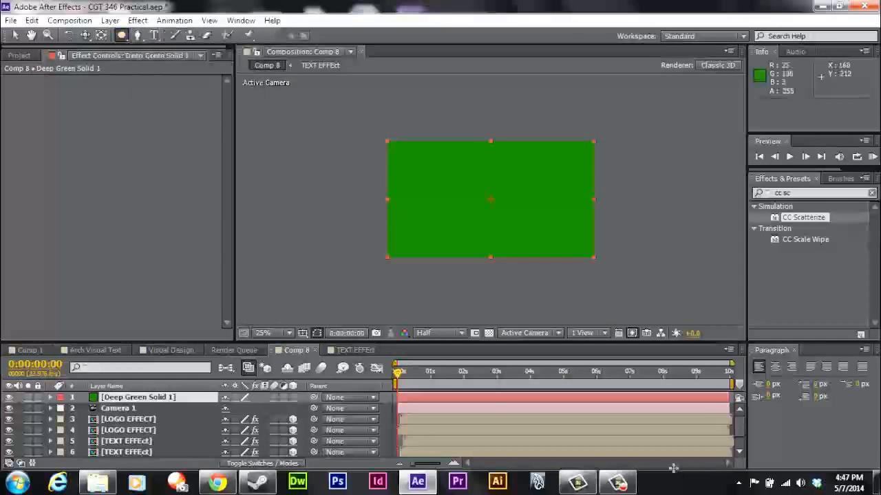
pyautogui.scroll(2, 410, 167)
pyautogui.scroll(1, 427, 169)
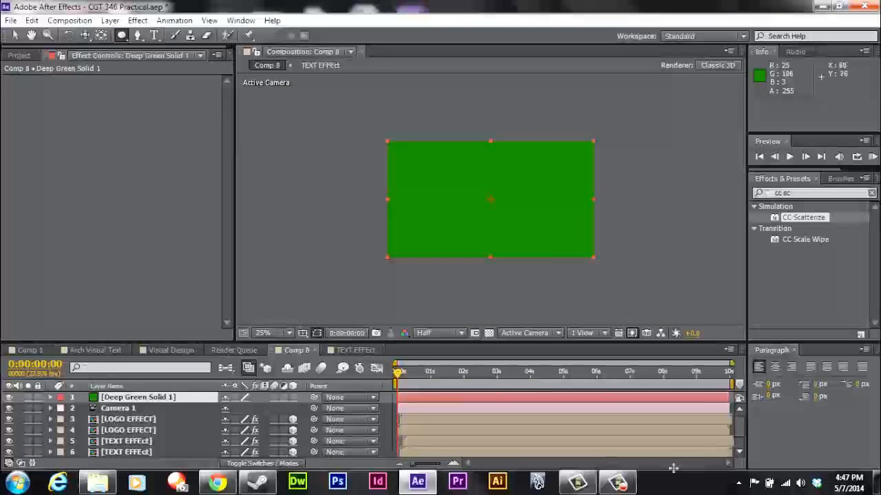
pyautogui.moveTo(395, 149); pyautogui.dragTo(586, 246)
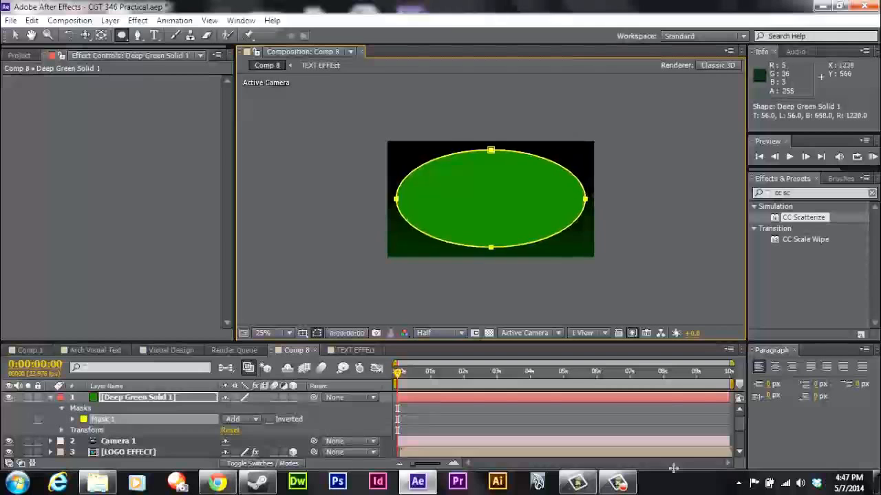
pyautogui.press('.')
pyautogui.click(241, 419)
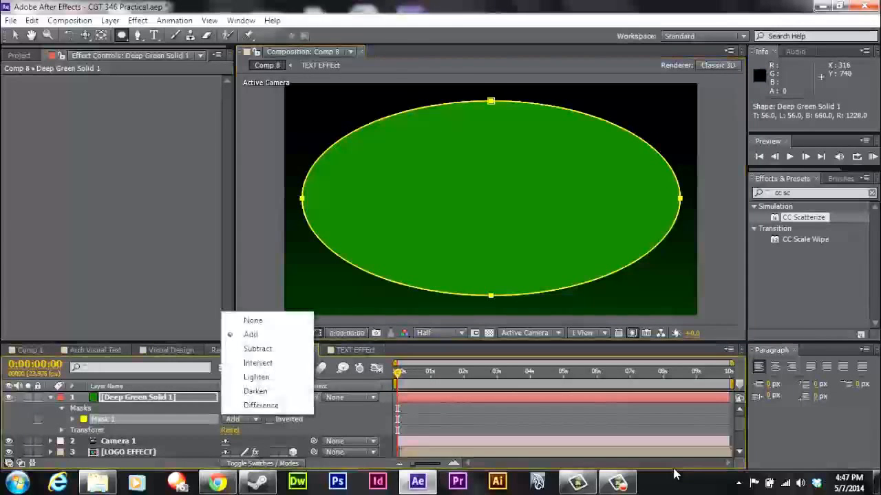
pyautogui.click(257, 349)
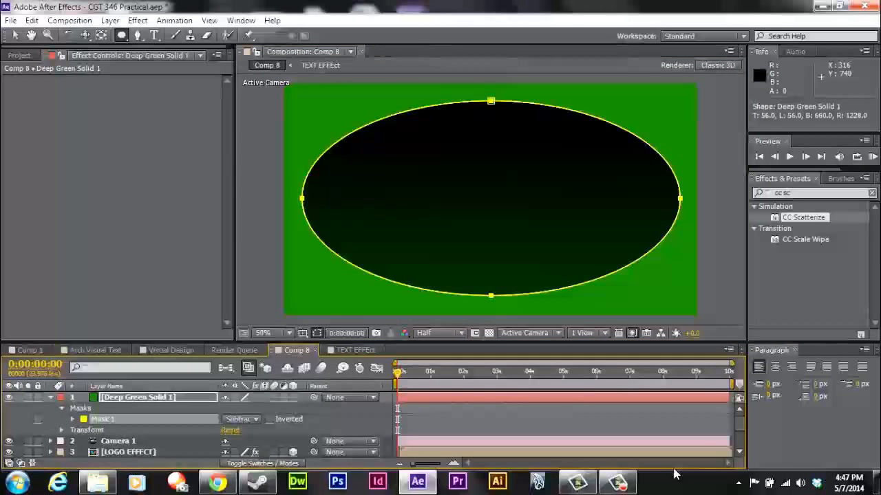
# Set the green solid's Mask Expansion to 174 pixels and Mask Feather to 322 pixels, and deselect the layer
pyautogui.press('m')
pyautogui.press('m')
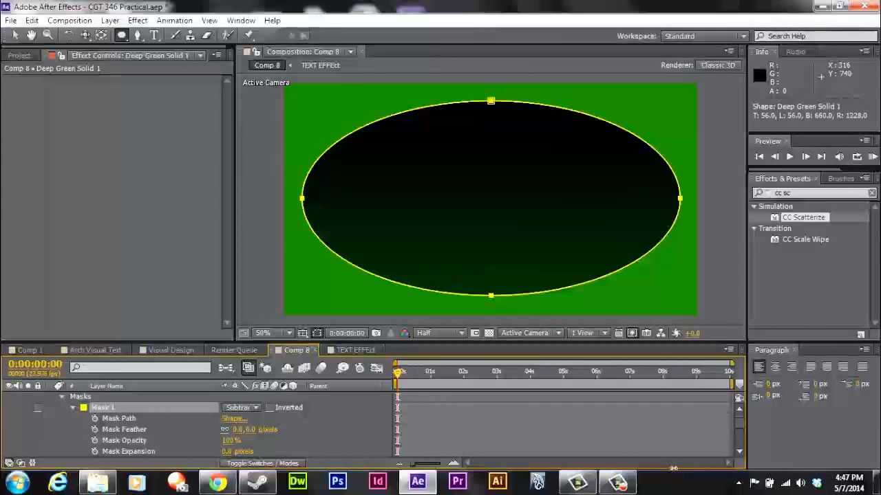
pyautogui.moveTo(238, 430); pyautogui.dragTo(342, 430)
pyautogui.moveTo(227, 452); pyautogui.dragTo(349, 452)
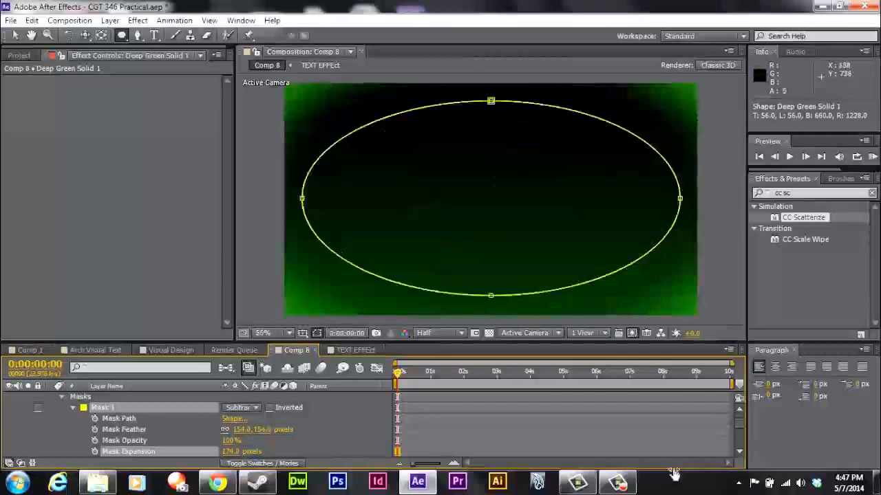
pyautogui.moveTo(261, 430); pyautogui.dragTo(348, 430)
pyautogui.scroll(-2, 491, 198)
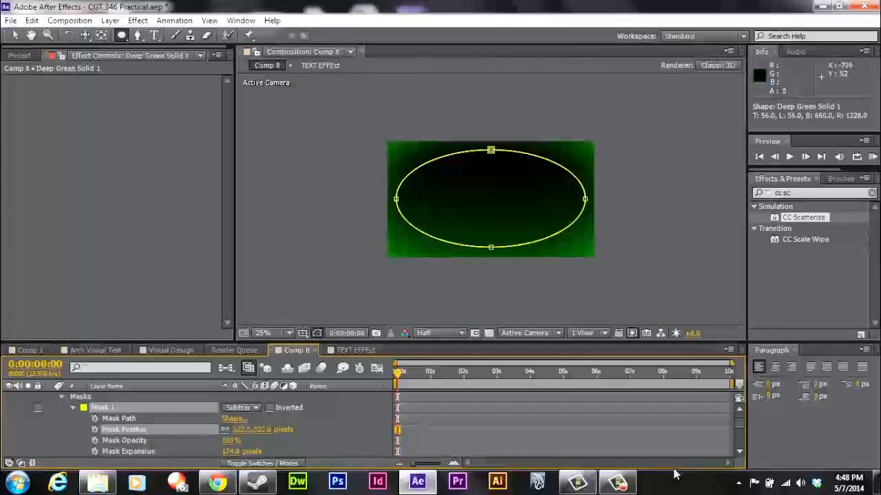
pyautogui.press('v')
pyautogui.press('F2')
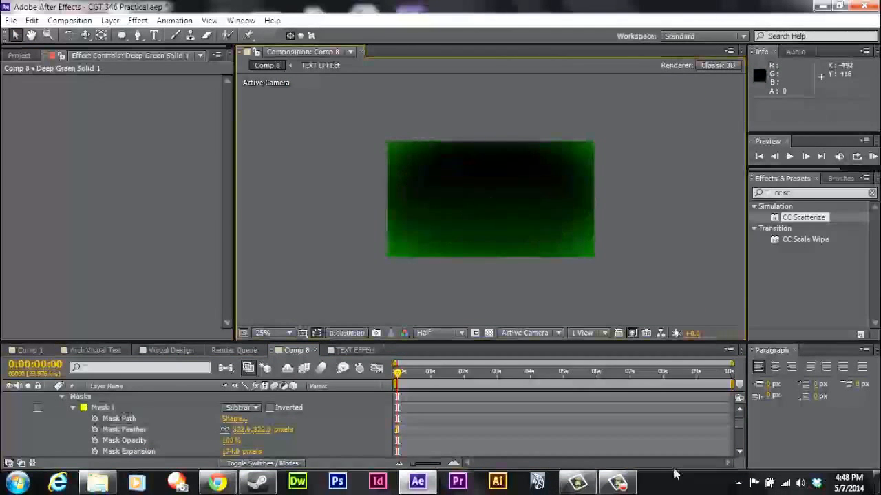
# Preview the logo animation with the green vignette and go back to the first frame
pyautogui.press('.')
pyautogui.press('space')
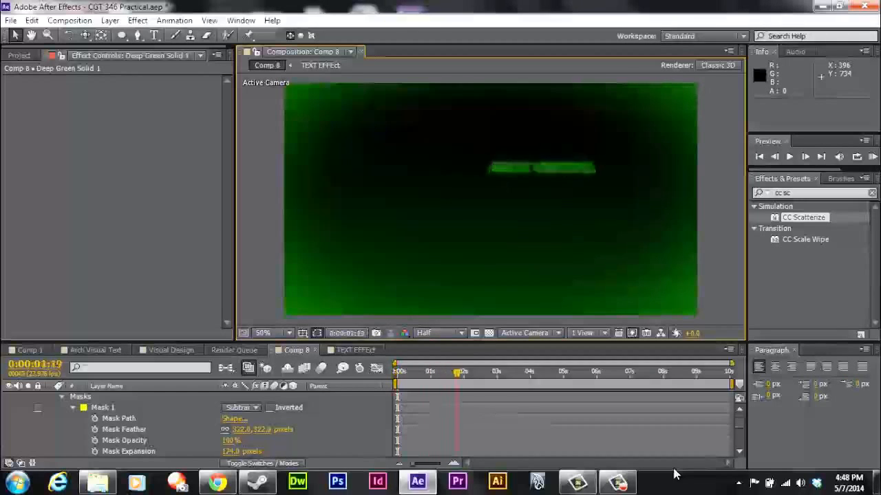
pyautogui.press('space')
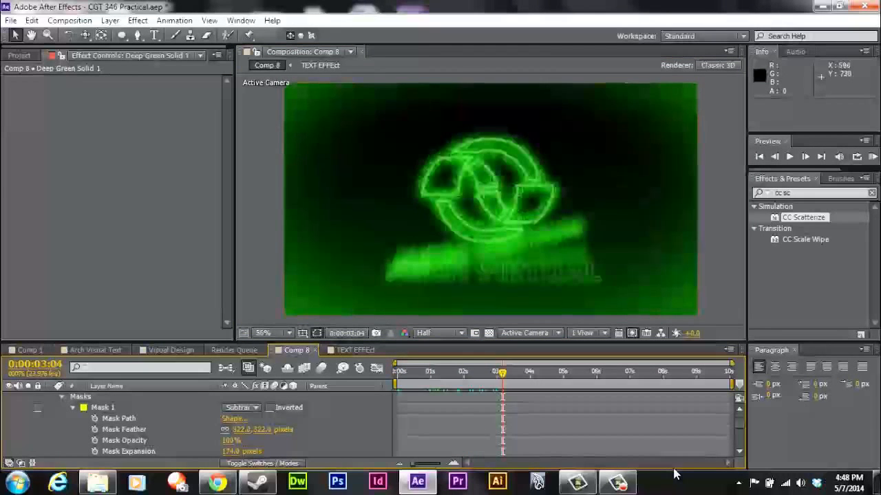
pyautogui.press('Home')
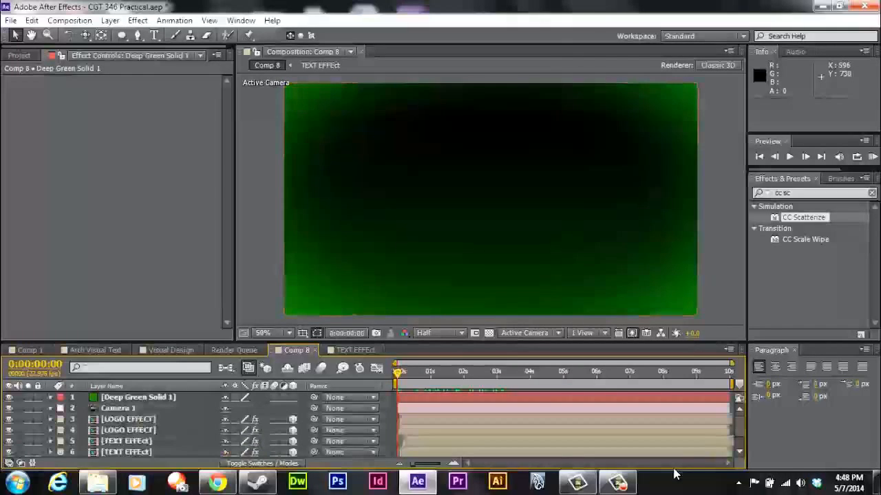
# Add a comp-sized black solid layer, 1280 by 720 px, above the deep green solid in Comp 8
pyautogui.hotkey('alt', 'l')
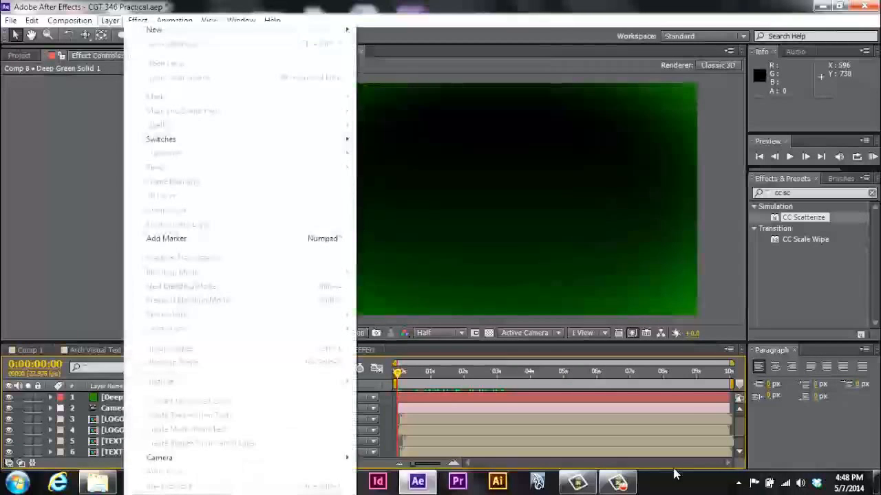
pyautogui.press('Right')
pyautogui.press('Left')
pyautogui.press('Right')
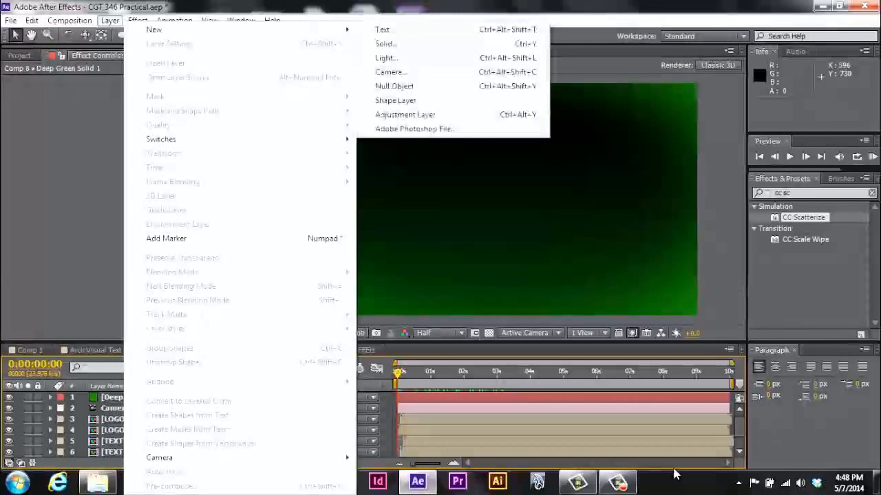
pyautogui.hotkey('ctrl', 'y')
pyautogui.hotkey('shift', 'Tab')
pyautogui.press('space')
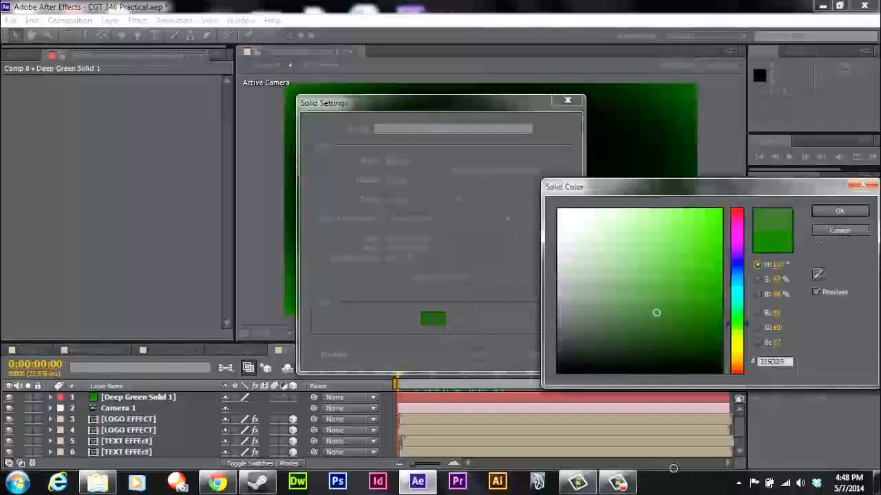
pyautogui.moveTo(656, 314); pyautogui.dragTo(558, 374)
pyautogui.press('Return')
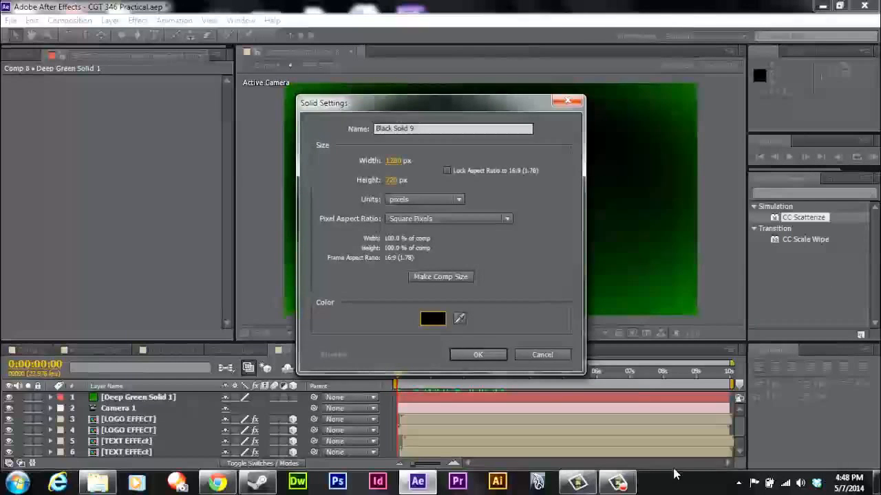
pyautogui.press('Return')
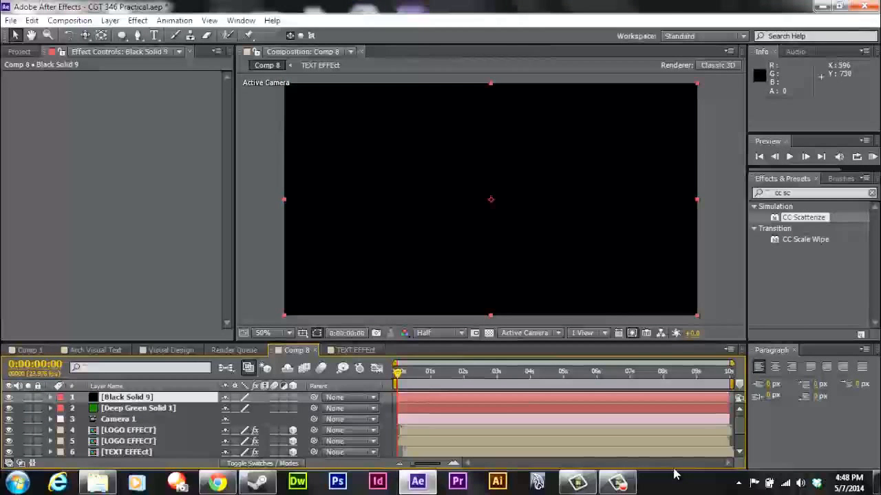
# Keyframe the black solid's Opacity from 100% at the first frame to 0% at 0:00:00:08
pyautogui.press('t')
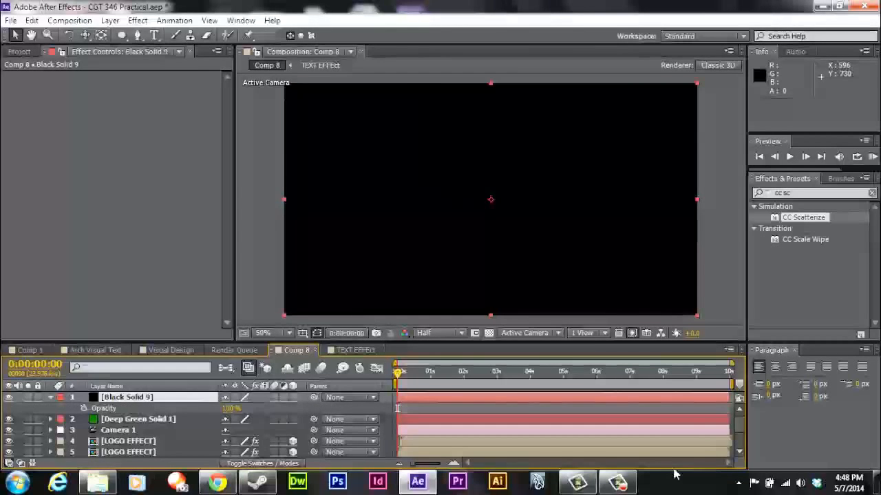
pyautogui.hotkey('alt', 'shift', 't')
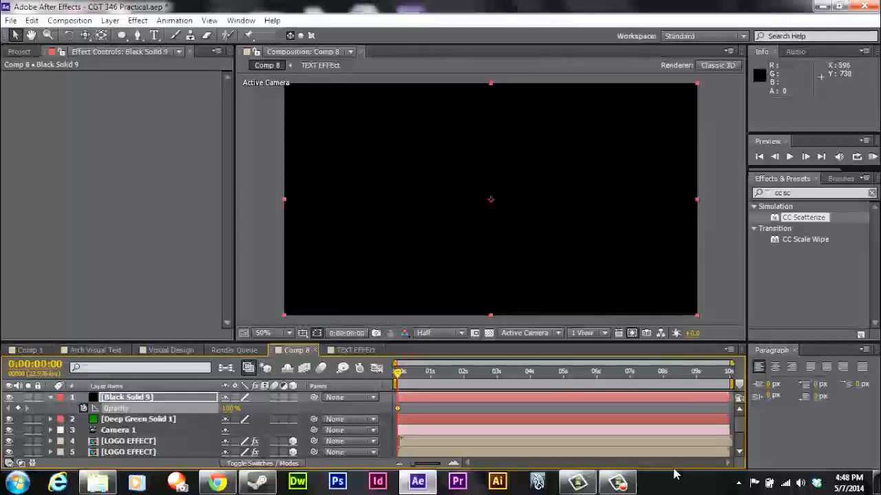
pyautogui.press('pagedown')
pyautogui.press('pagedown')
pyautogui.press('pagedown')
pyautogui.press('pagedown')
pyautogui.press('pagedown')
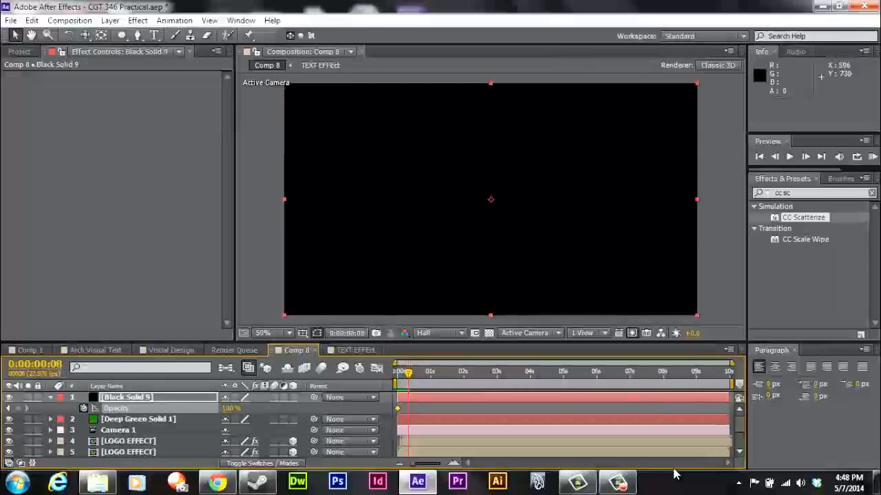
pyautogui.write('0')
pyautogui.press('Return')
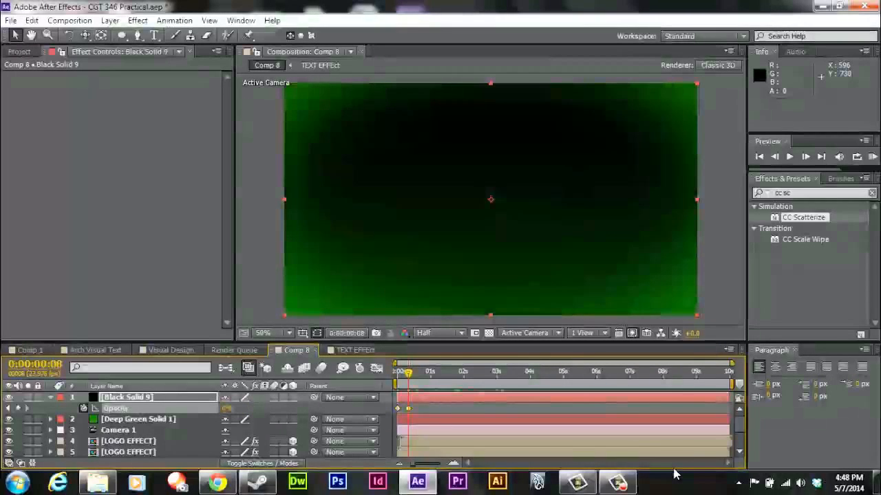
# Delay the black solid's 0% Opacity keyframe to about 0:00:00:22 to lengthen the fade-in
pyautogui.press('pagedown')
pyautogui.press('pagedown')
pyautogui.press('pagedown')
pyautogui.press('pagedown')
pyautogui.press('pagedown')
pyautogui.press('pagedown')
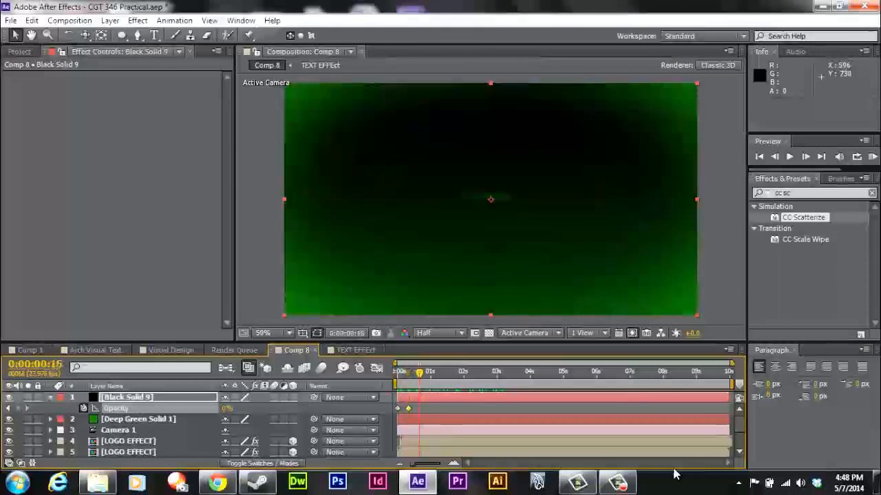
pyautogui.press('pagedown')
pyautogui.hotkey('alt', 'Right')
pyautogui.hotkey('alt', 'Right')
pyautogui.hotkey('alt', 'Right')
pyautogui.hotkey('alt', 'Right')
pyautogui.hotkey('alt', 'Right')
pyautogui.hotkey('alt', 'Right')
pyautogui.hotkey('alt', 'Right')
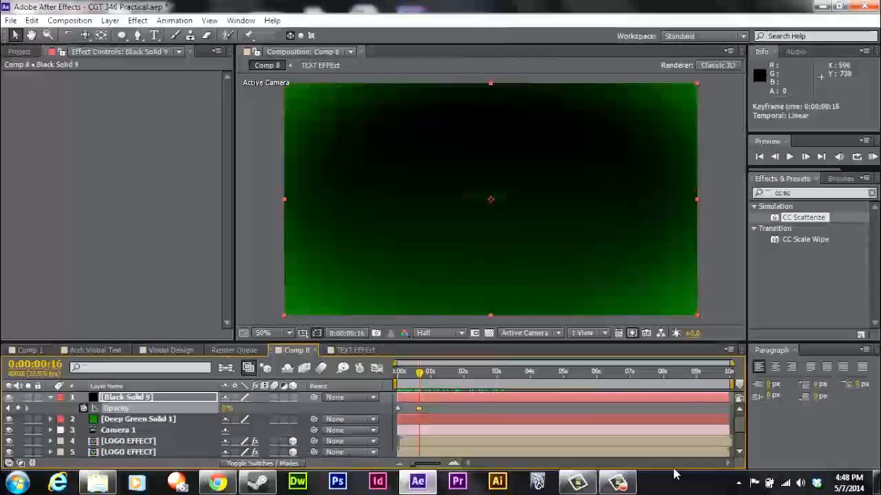
pyautogui.hotkey('alt', 'Right')
pyautogui.press('pagedown')
pyautogui.press('pagedown')
pyautogui.press('pagedown')
pyautogui.press('pagedown')
pyautogui.press('pagedown')
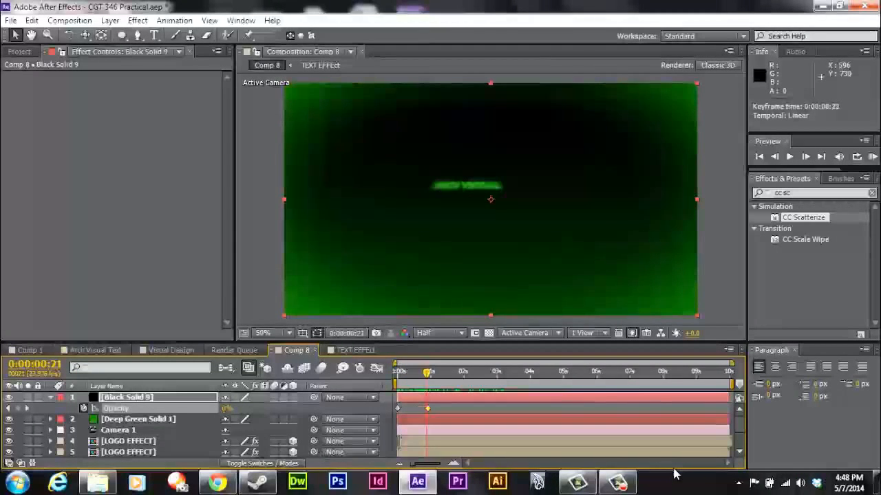
pyautogui.hotkey('alt', 'Left')
# Preview the animation with the fade from black, and set the preview resolution to Full
pyautogui.press('KP_0')
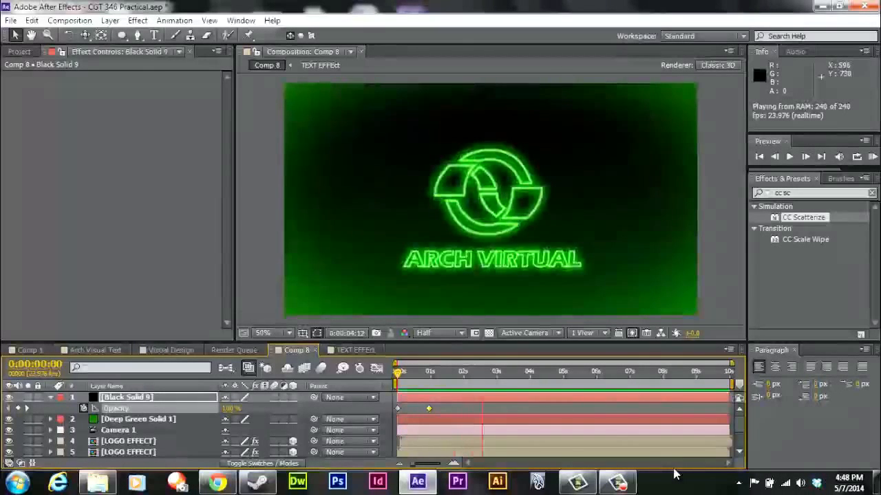
pyautogui.press('space')
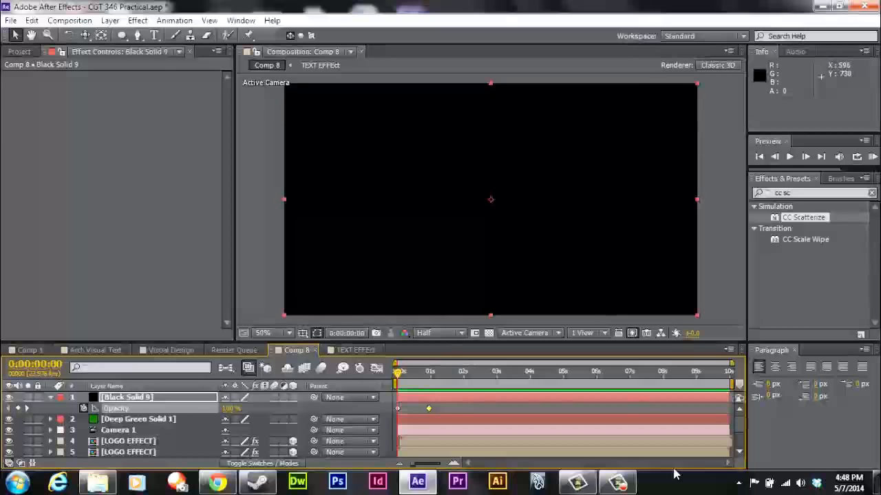
pyautogui.click(440, 333)
pyautogui.click(413, 310)
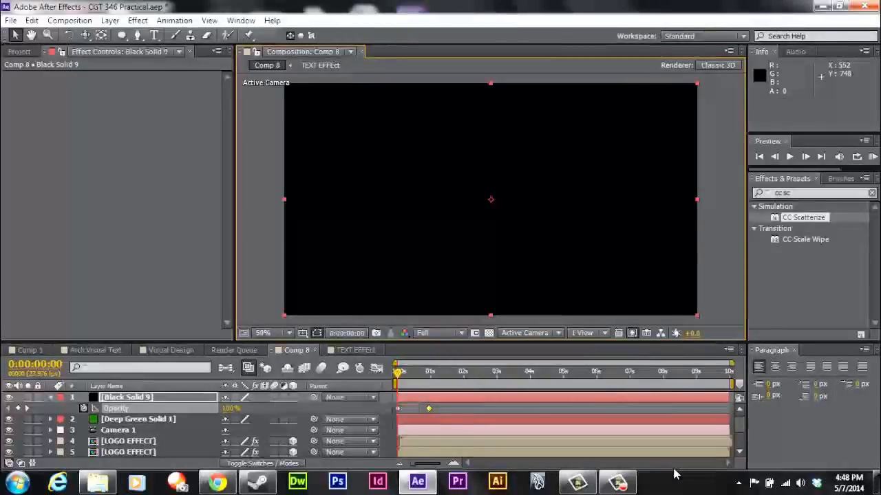
# Turn on the motion blur switch for all LOGO EFFECT and TEXT EFFEct layers in Comp 8
pyautogui.scroll(-1, 274, 419)
pyautogui.moveTo(273, 409); pyautogui.dragTo(274, 452)
pyautogui.scroll(-1, 274, 452)
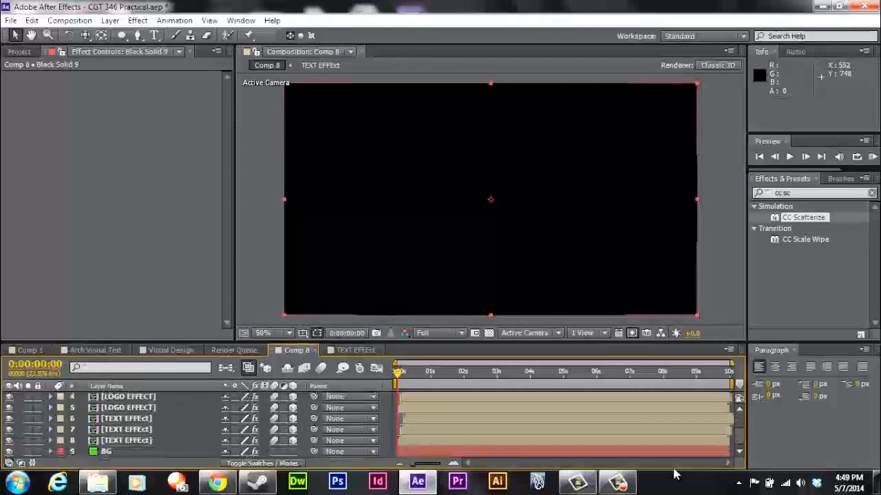
pyautogui.scroll(1, 275, 423)
pyautogui.scroll(-1, 276, 424)
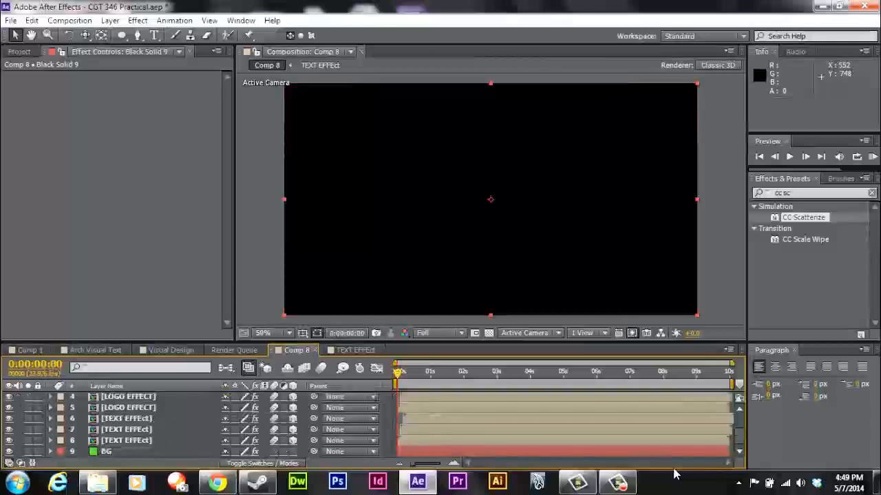
pyautogui.scroll(1, 275, 424)
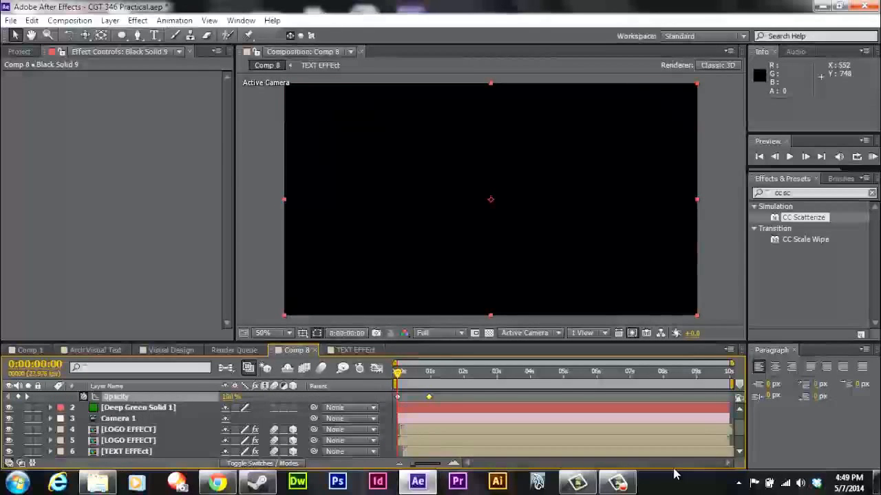
# Check the layers' motion blur switches inside the TEXT EFFEct and LOGO EFFECT compositions, and return to Comp 8
pyautogui.click(355, 350)
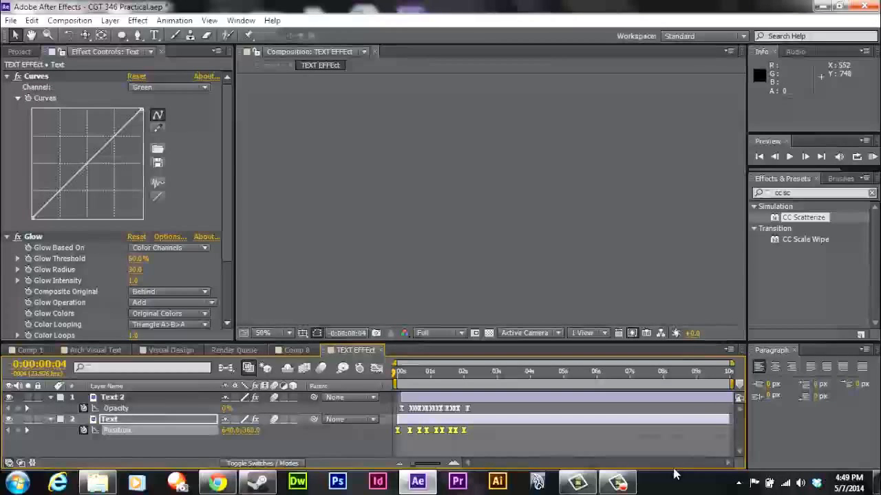
pyautogui.click(296, 351)
pyautogui.doubleClick(135, 441)
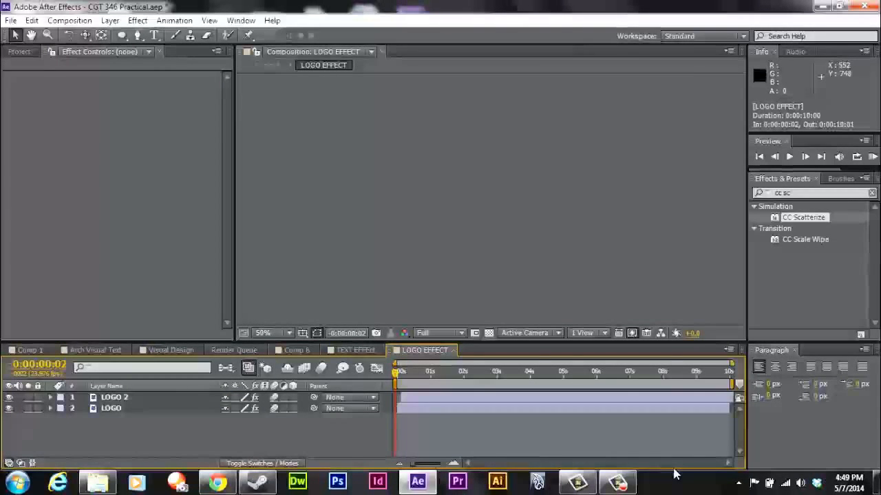
pyautogui.click(356, 350)
pyautogui.click(297, 351)
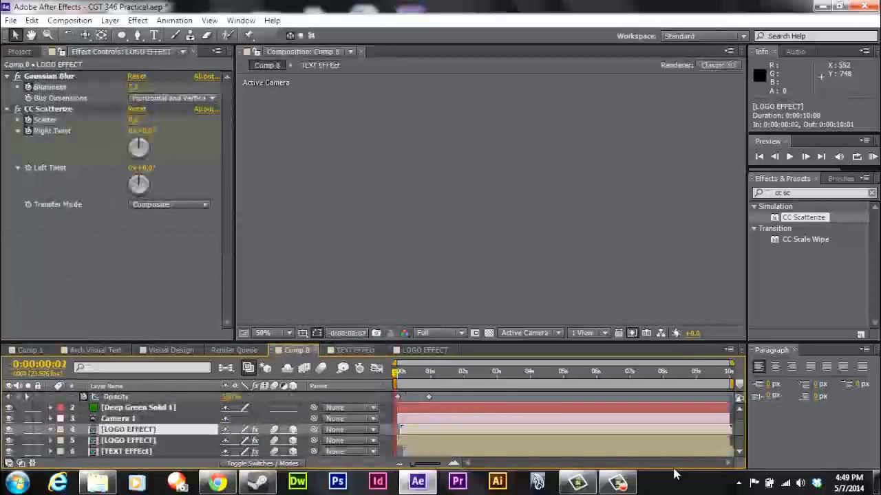
# Enable motion blur for the whole Comp 8 composition
pyautogui.scroll(1, 373, 426)
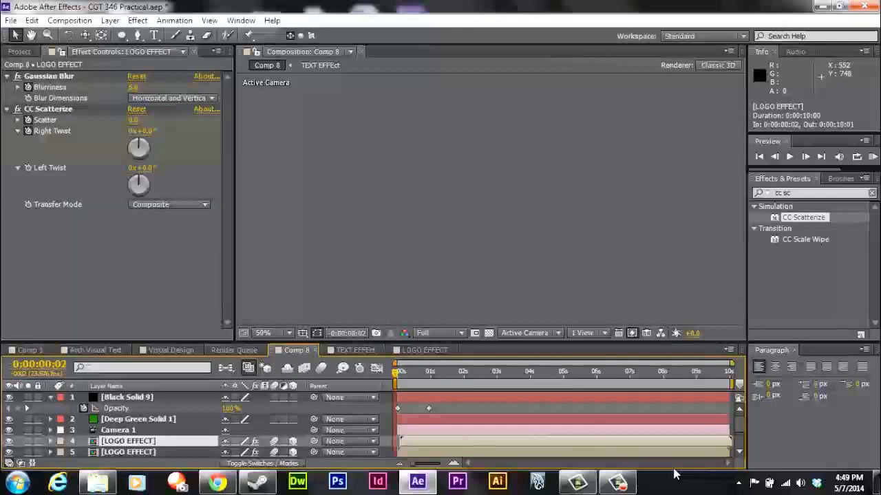
pyautogui.click(320, 368)
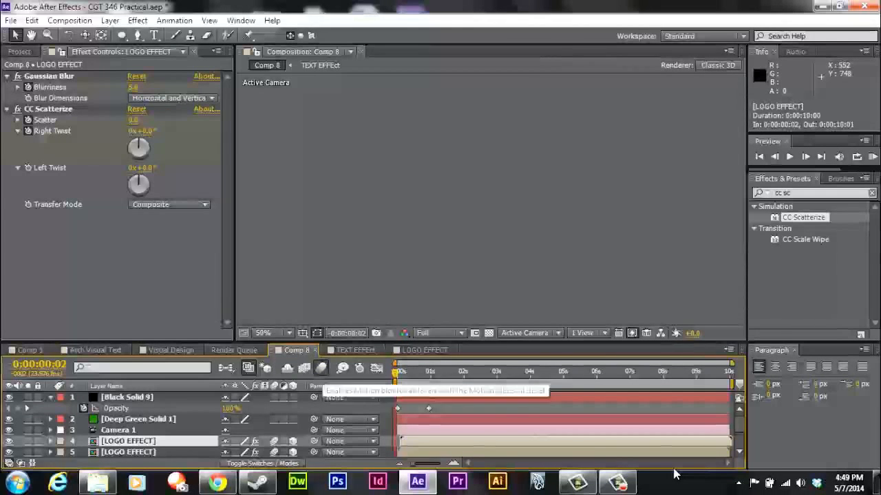
pyautogui.scroll(2, 490, 199)
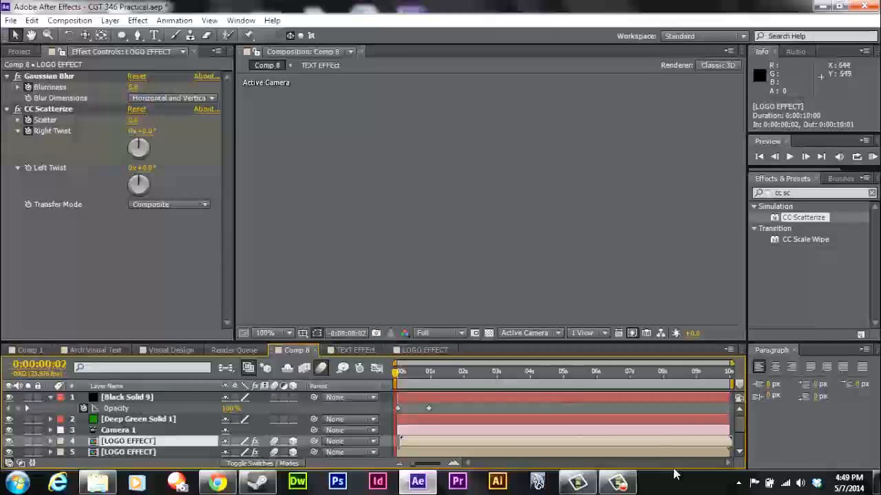
# Preview Comp 8 from the first frame at full resolution with motion blur
pyautogui.press('Home')
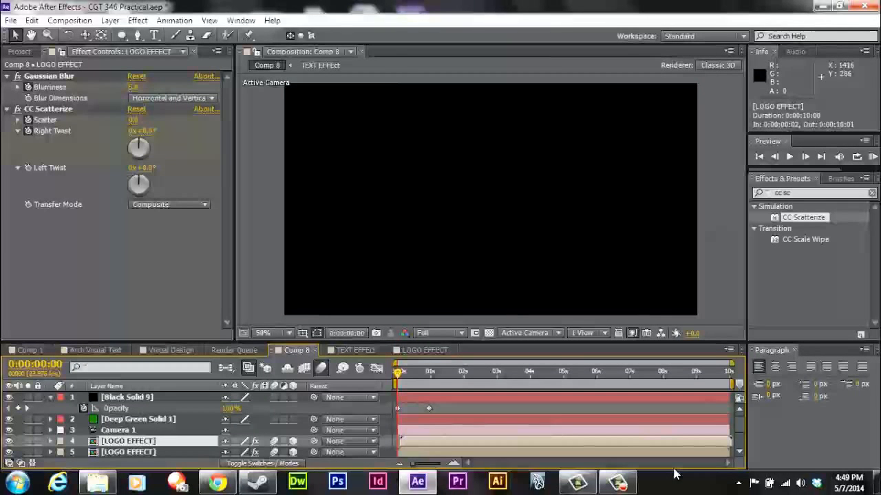
pyautogui.press('KP_0')
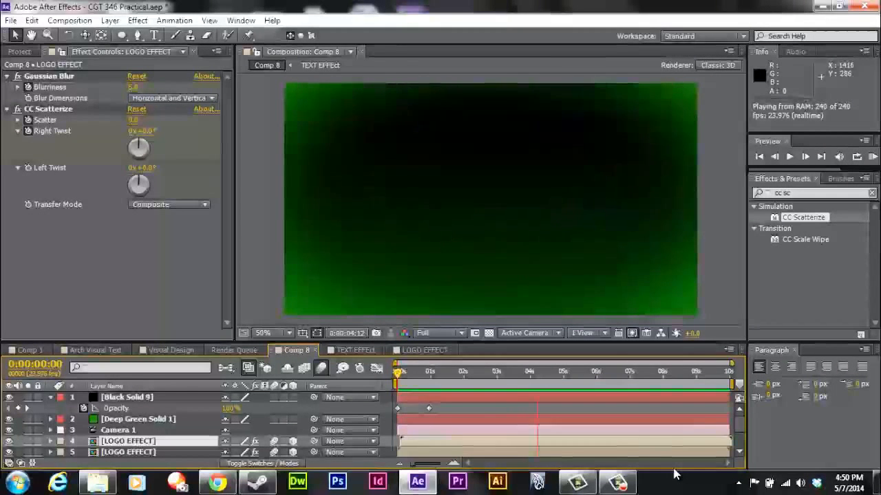
pyautogui.press('space')
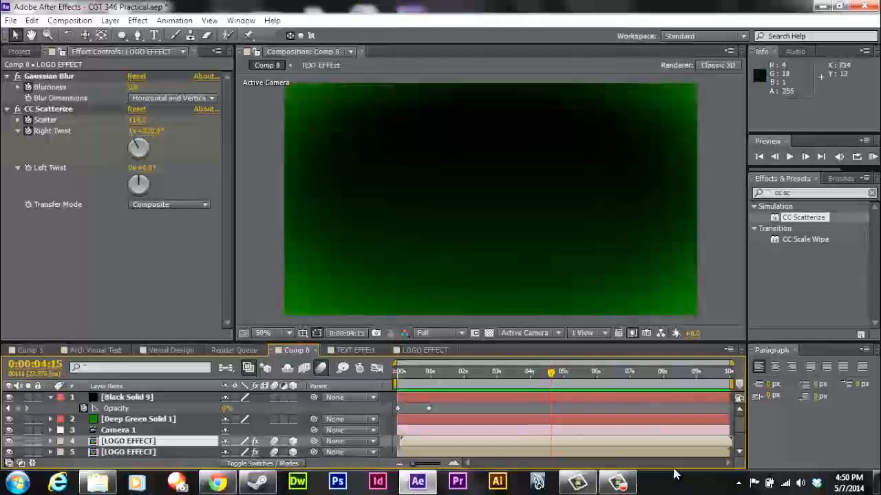
# Add Comp 8 to the render queue and accept render settings of Best quality and Full resolution
pyautogui.hotkey('alt', 'c')
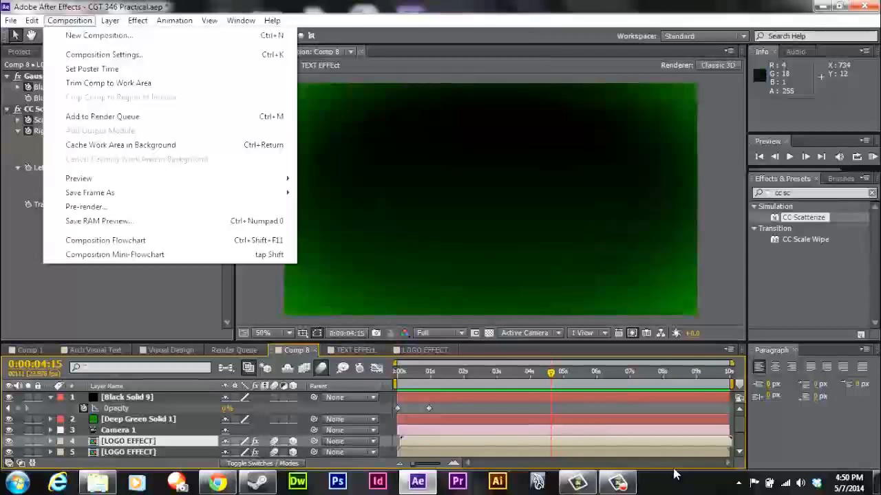
pyautogui.hotkey('ctrl', 'm')
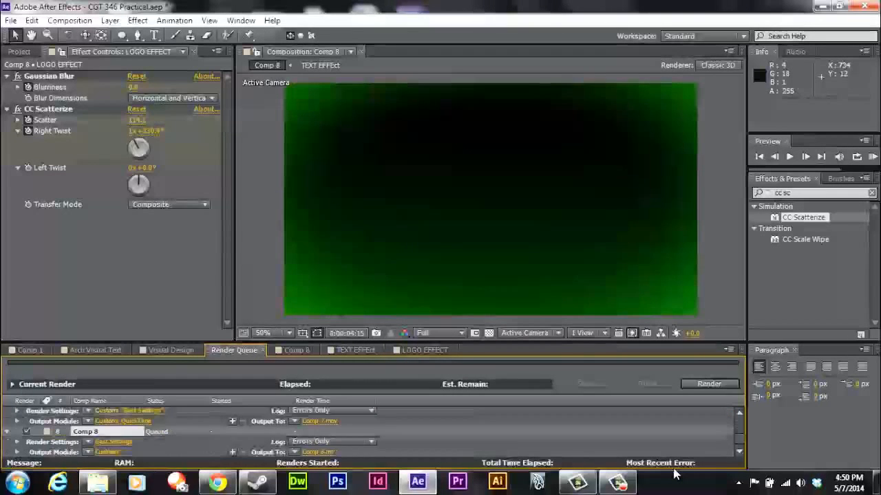
pyautogui.click(113, 442)
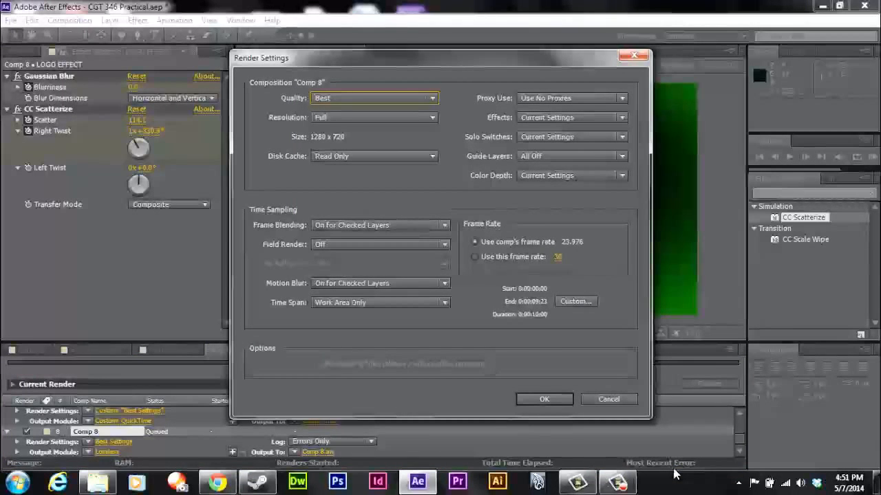
pyautogui.press('Return')
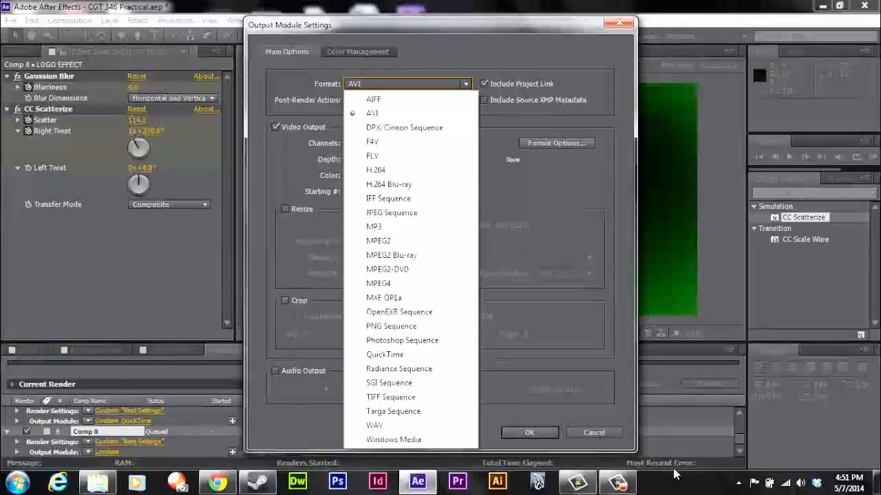
# Set Comp 8's output module to QuickTime with the Photo - JPEG codec at quality 100, and save the output as Comp 8.mov
pyautogui.click(385, 355)
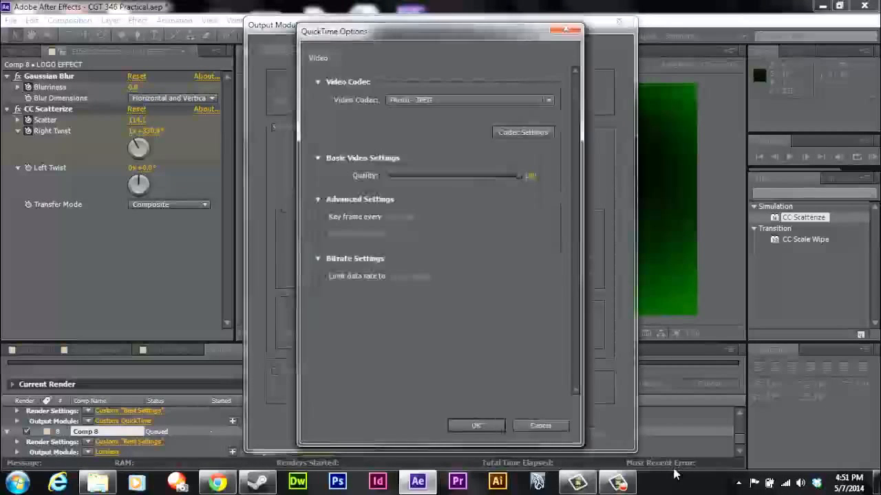
pyautogui.press('Return')
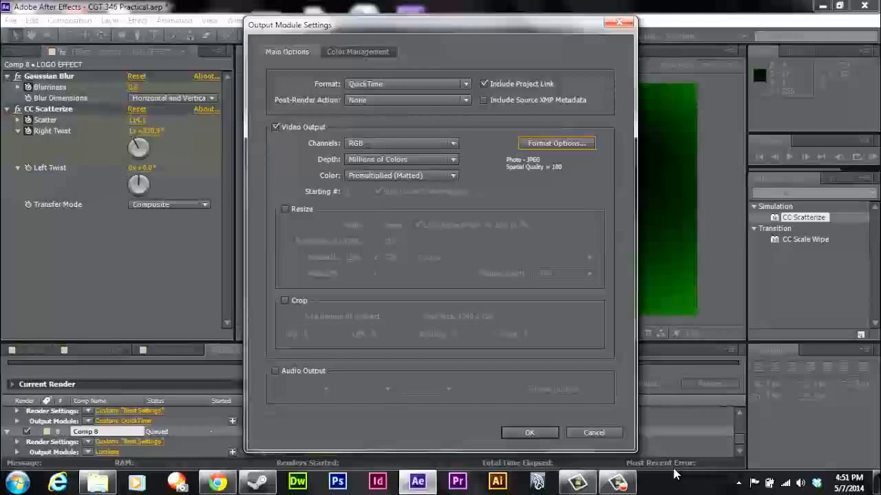
pyautogui.press('Return')
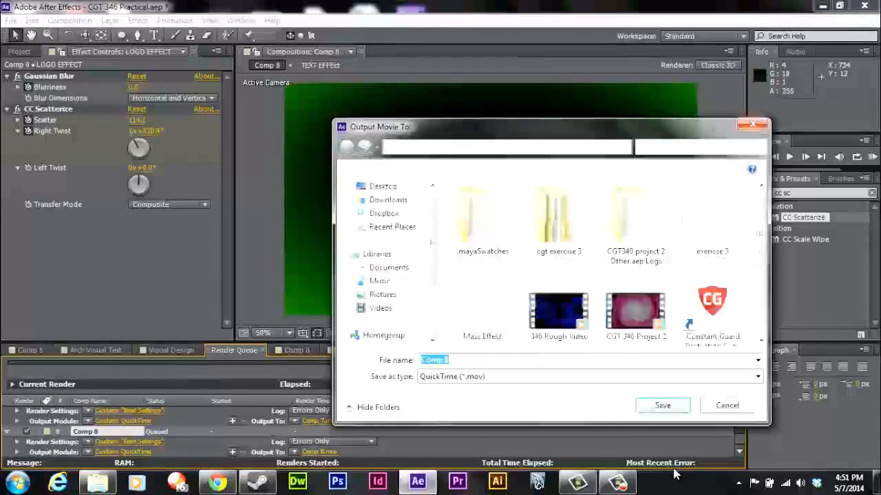
pyautogui.press('Return')
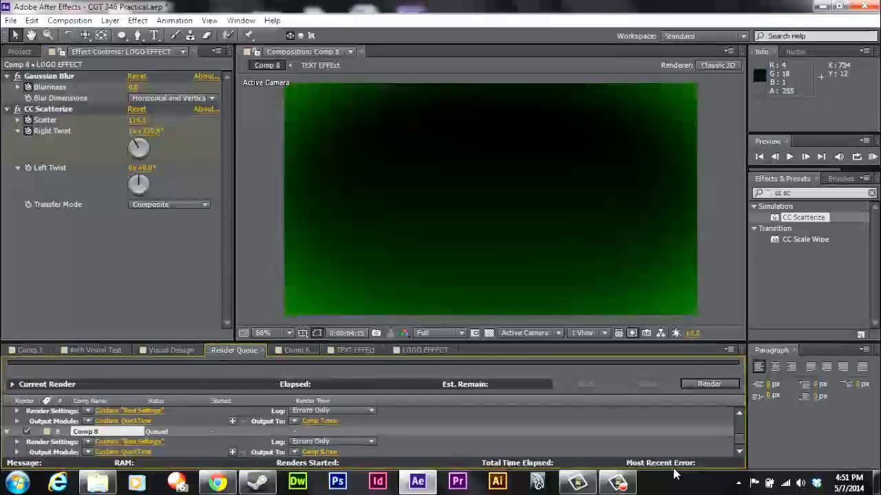
# Return to the Comp 8 timeline and play the finished logo animation from the first frame
pyautogui.hotkey('alt', 'shift', '.')
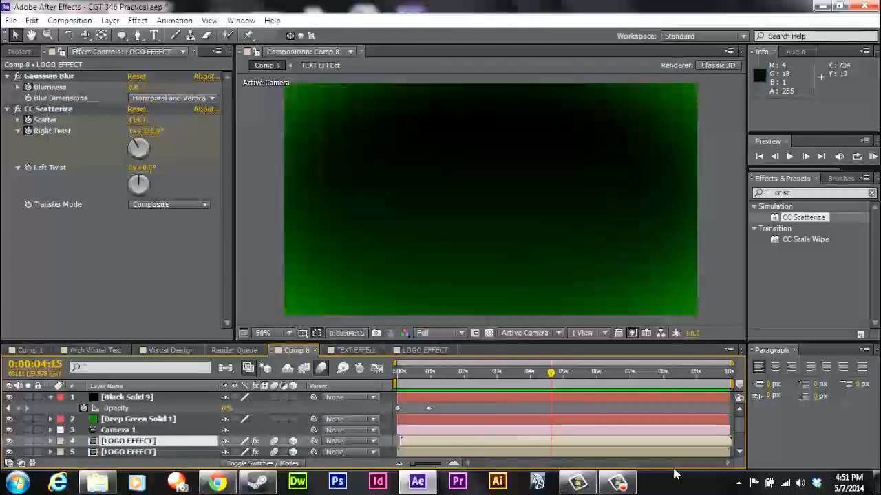
pyautogui.press('Home')
pyautogui.press('space')
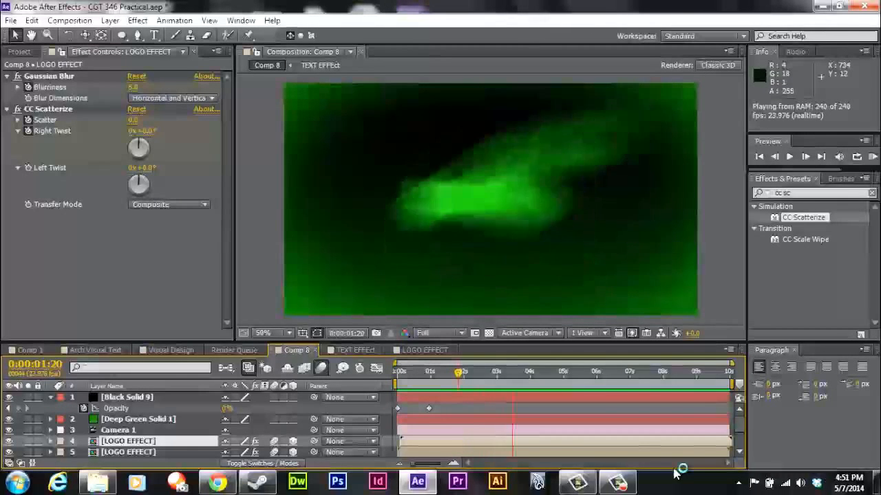
pyautogui.press('space')
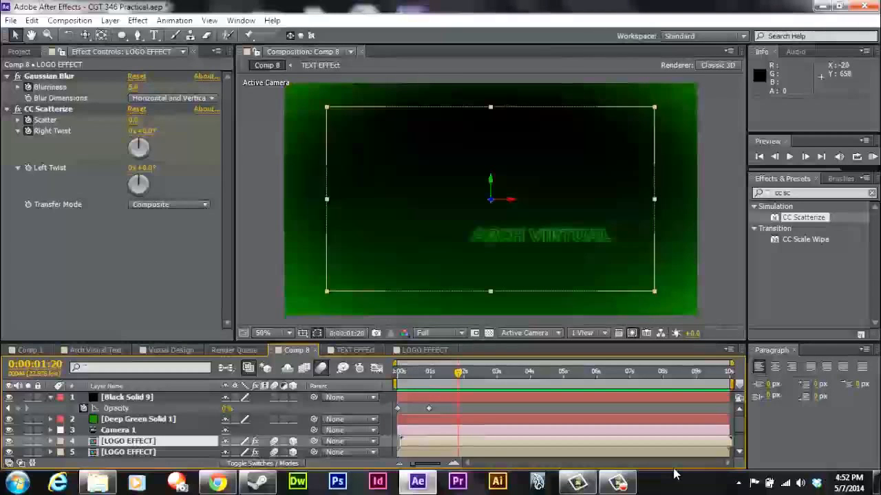
pyautogui.click(618, 482)
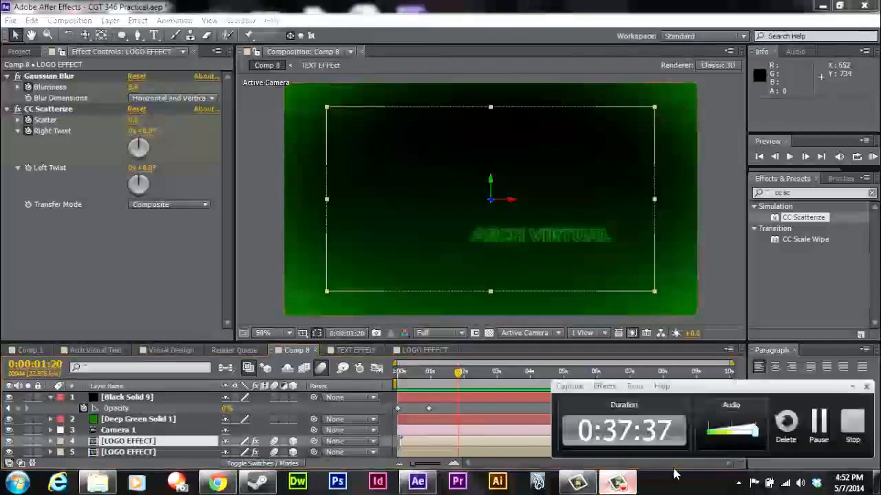
pyautogui.click(853, 428)
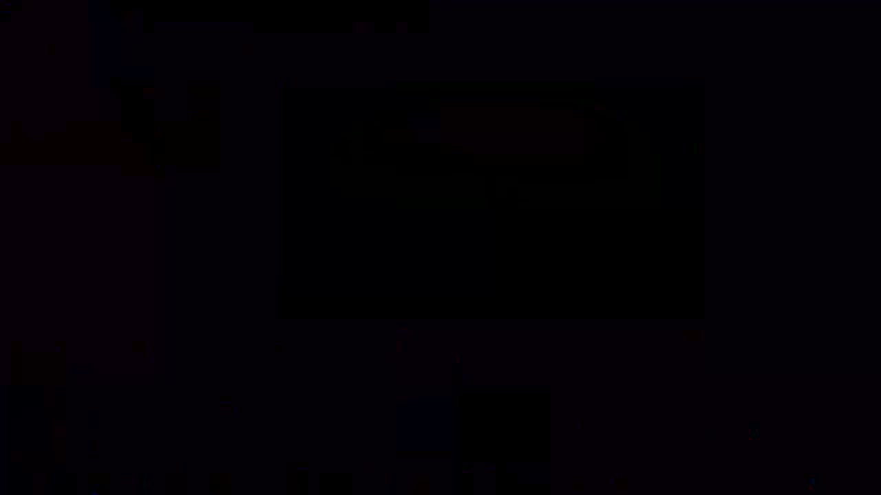